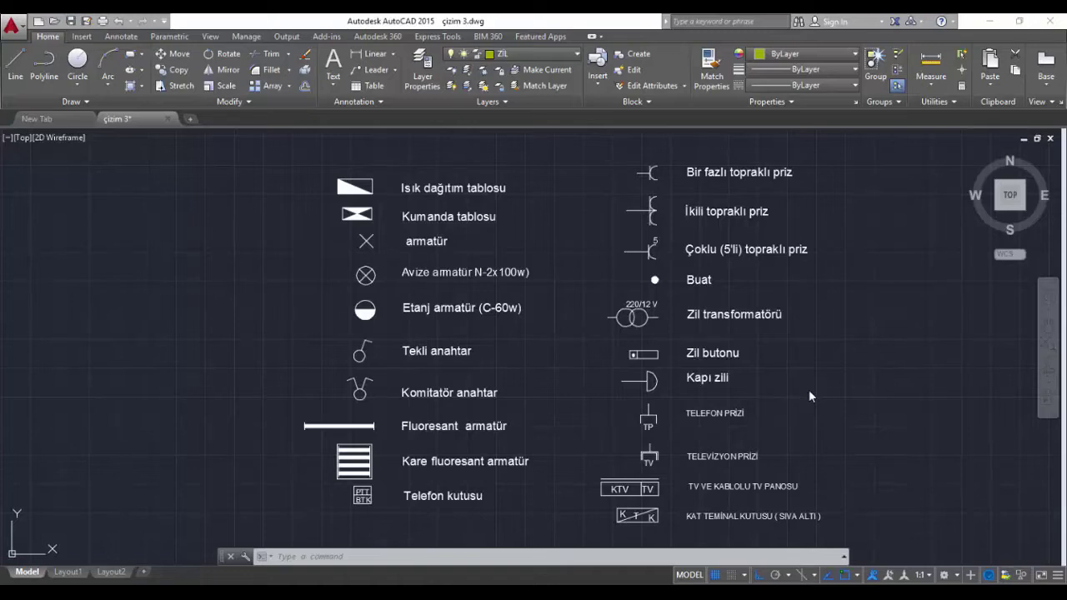
Move the view from the floor plan to the legend and zoom in on its top rows around Isık dağıtım tablosu
scroll(809, 390, down, 5)
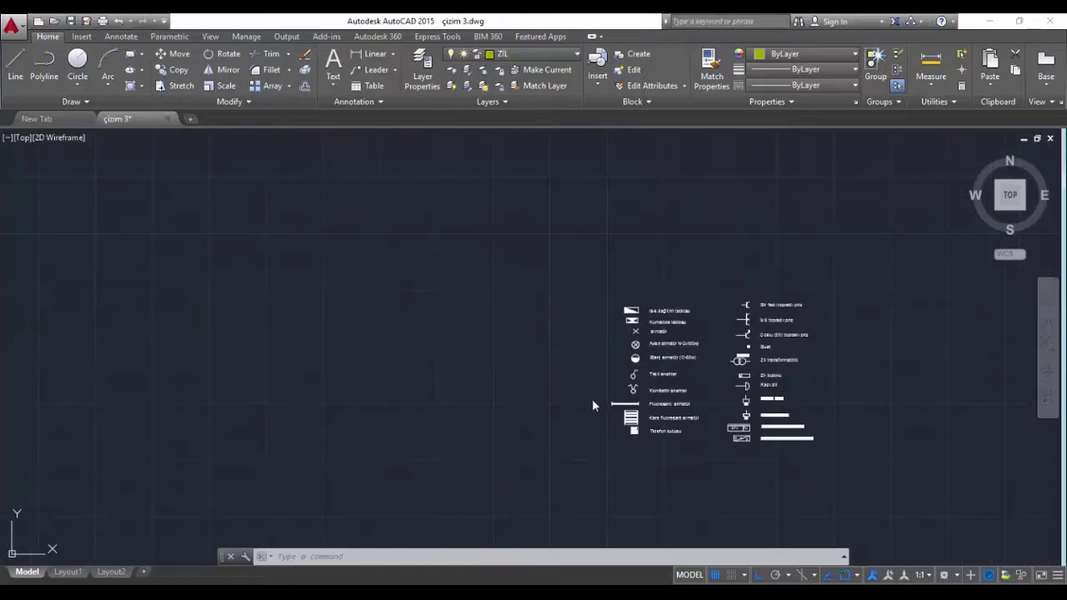
mouse_move(829, 360)
middle_down()
mouse_move(708, 362)
mouse_move(304, 417)
mouse_move(222, 414)
middle_up()
mouse_move(446, 362)
middle_down()
mouse_move(361, 417)
mouse_move(539, 386)
mouse_move(905, 274)
middle_up()
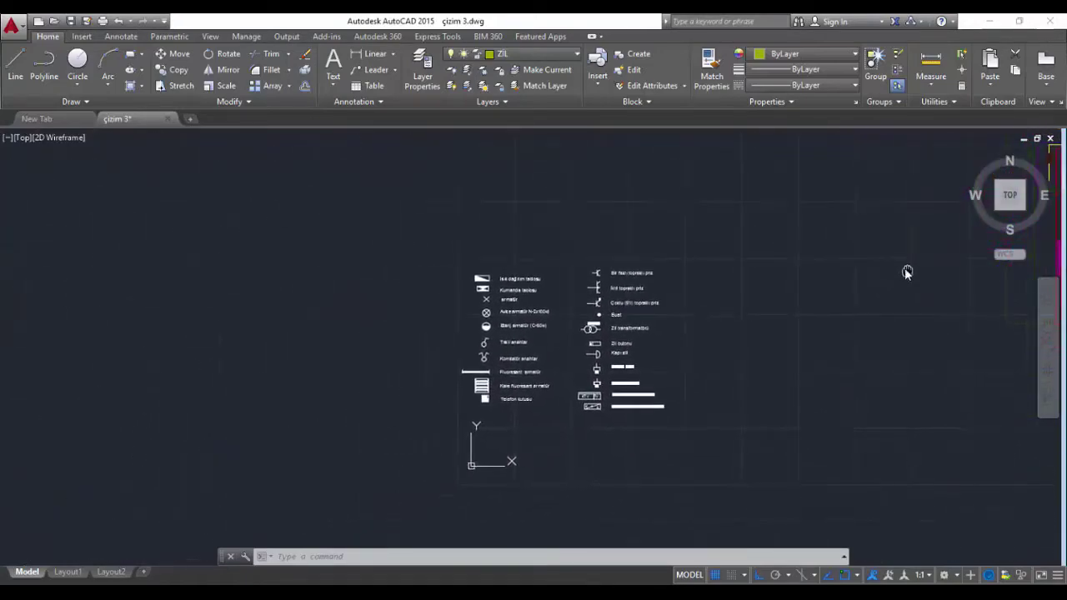
scroll(552, 360, up, 3)
scroll(553, 362, up, 3)
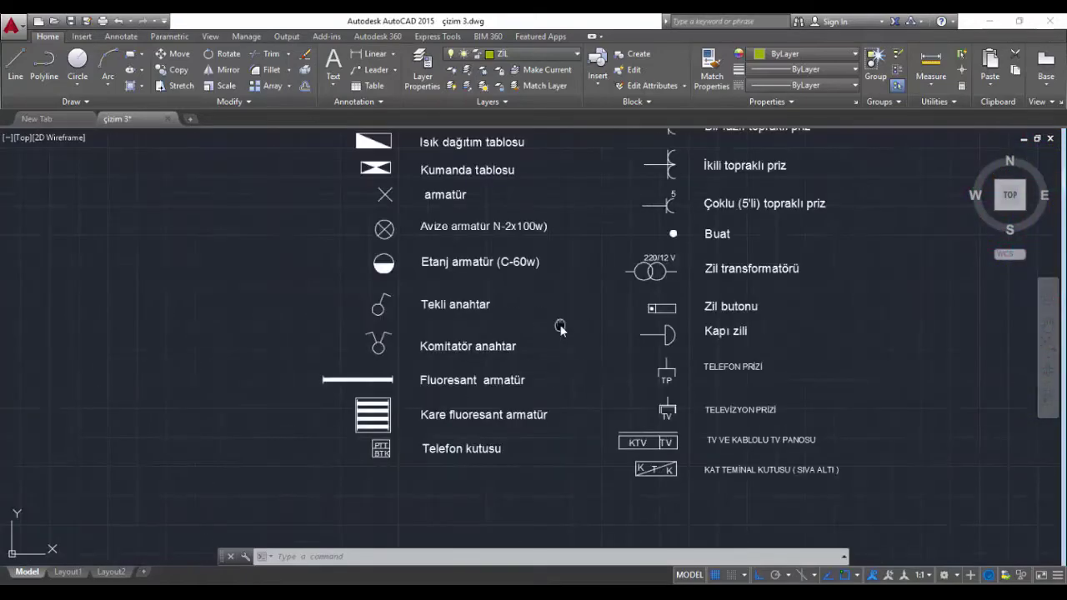
scroll(583, 354, down, 1)
middle_drag(588, 356, 618, 378)
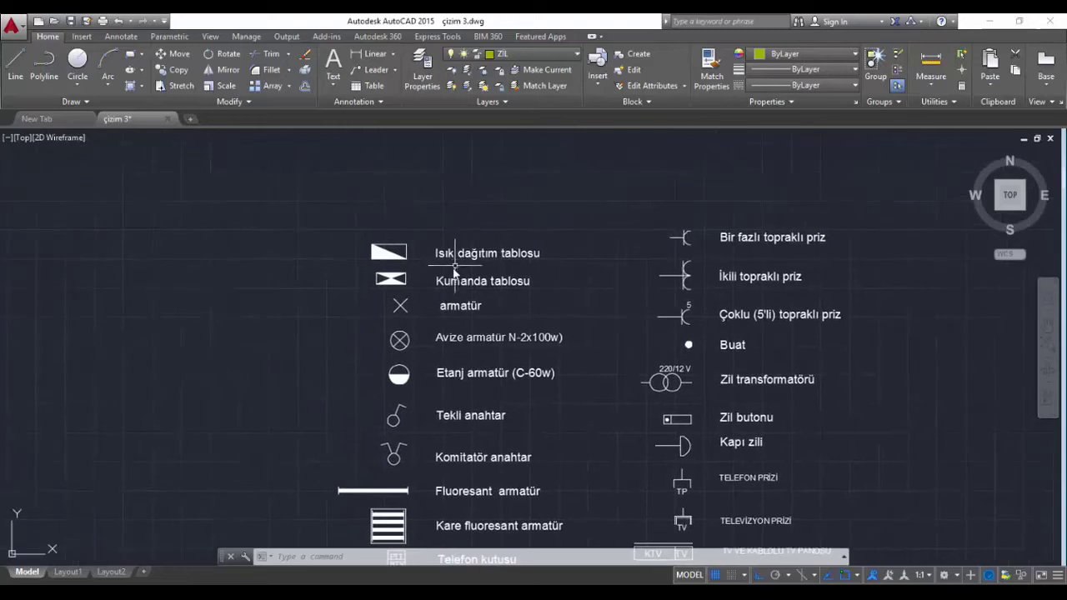
scroll(504, 194, up, 3)
middle_drag(440, 277, 563, 305)
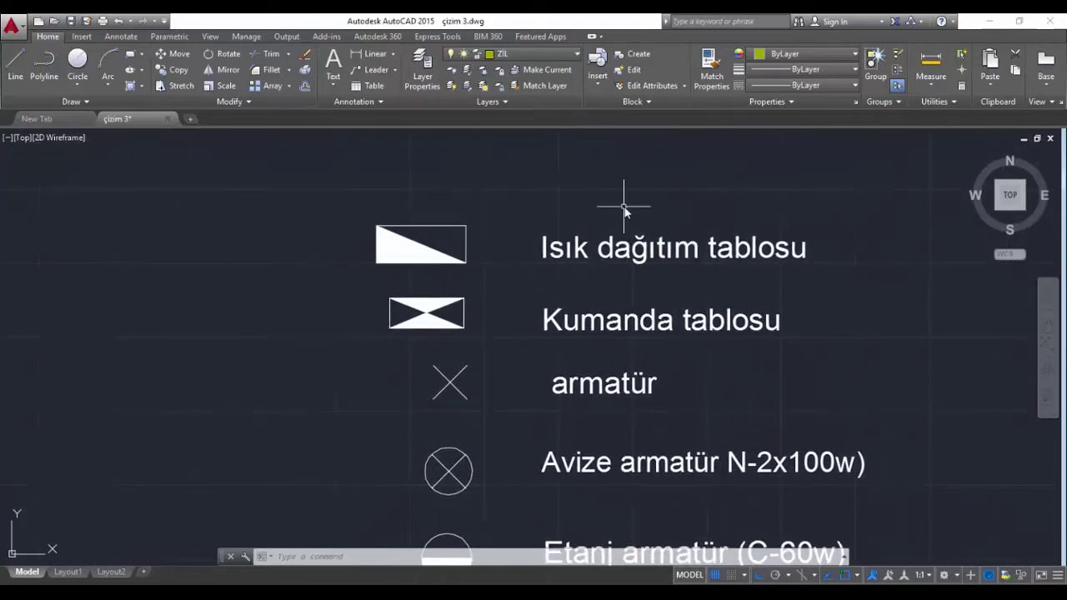
Create a new layer named sembol in the Layer Properties manager
click(420, 57)
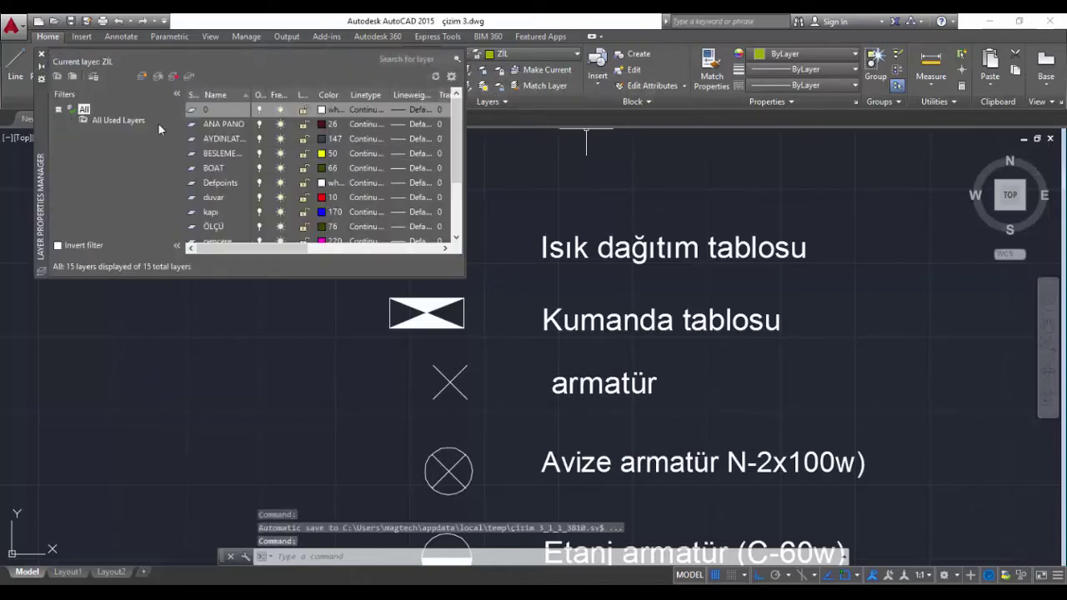
click(142, 77)
text(sembol)
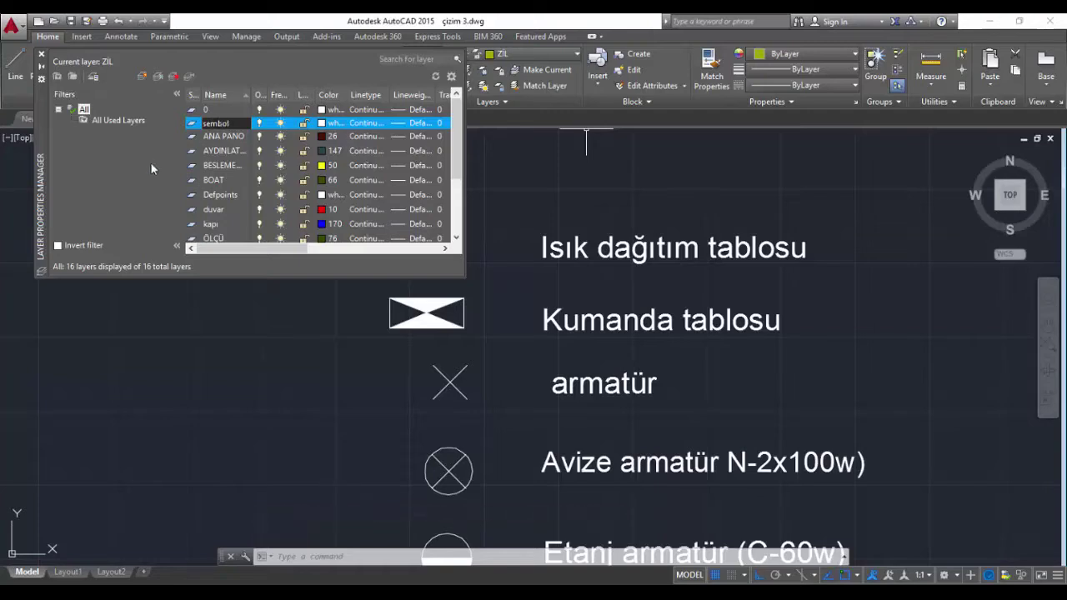
key(Return)
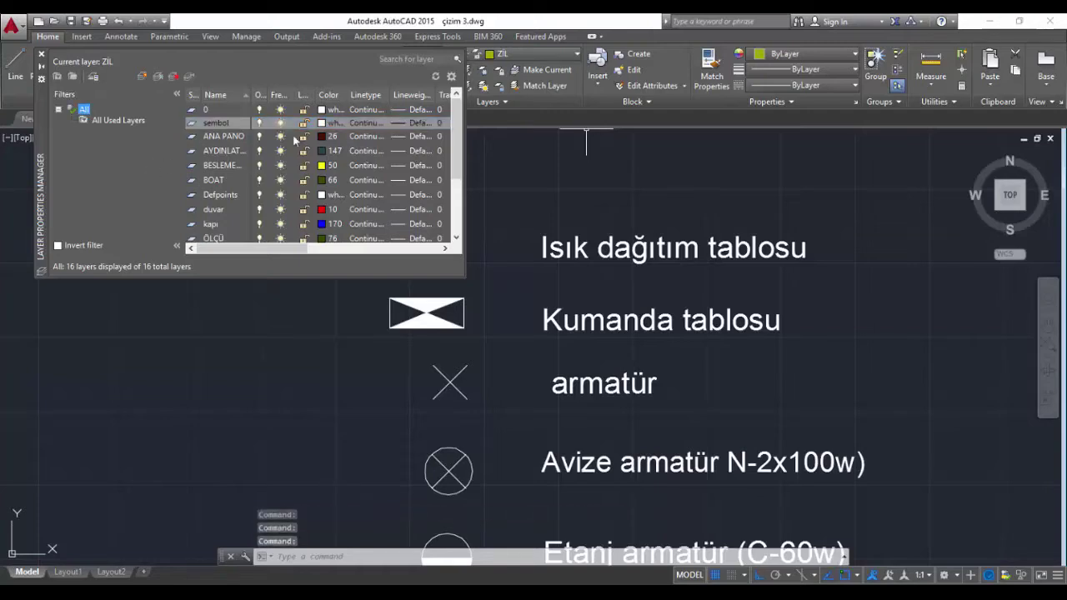
click(42, 53)
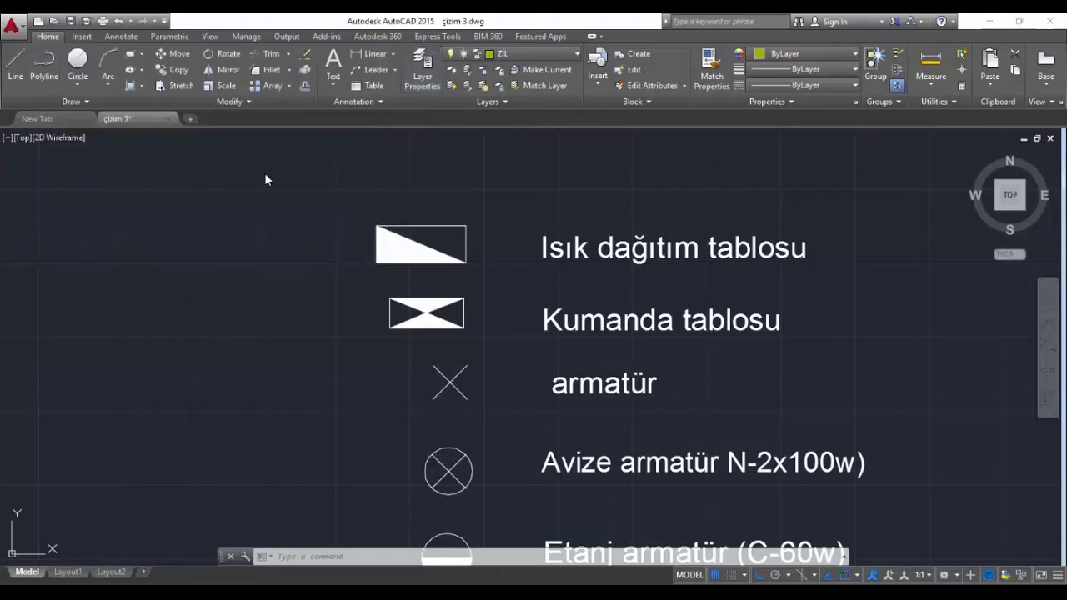
Make sembol the current layer and centre the top legend symbols in view
click(561, 54)
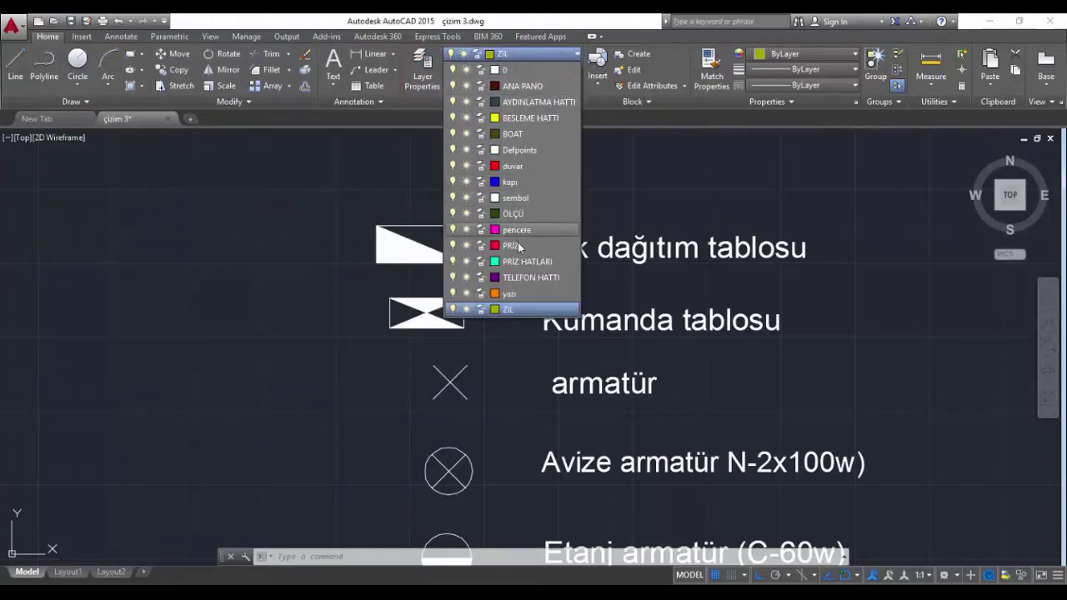
click(517, 197)
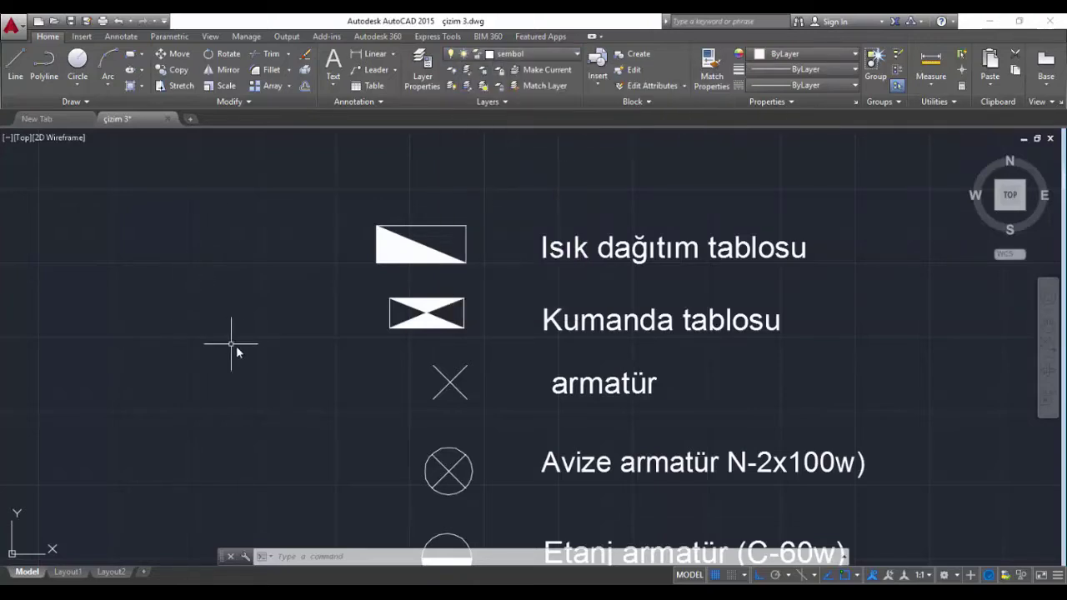
scroll(369, 362, up, 2)
scroll(455, 298, up, 1)
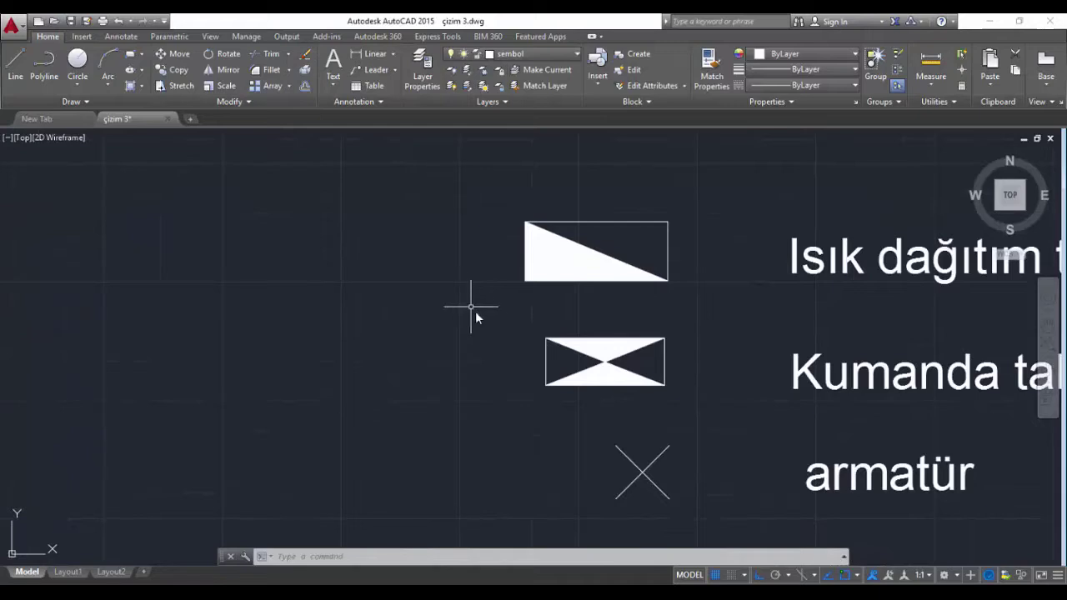
middle_drag(475, 313, 410, 341)
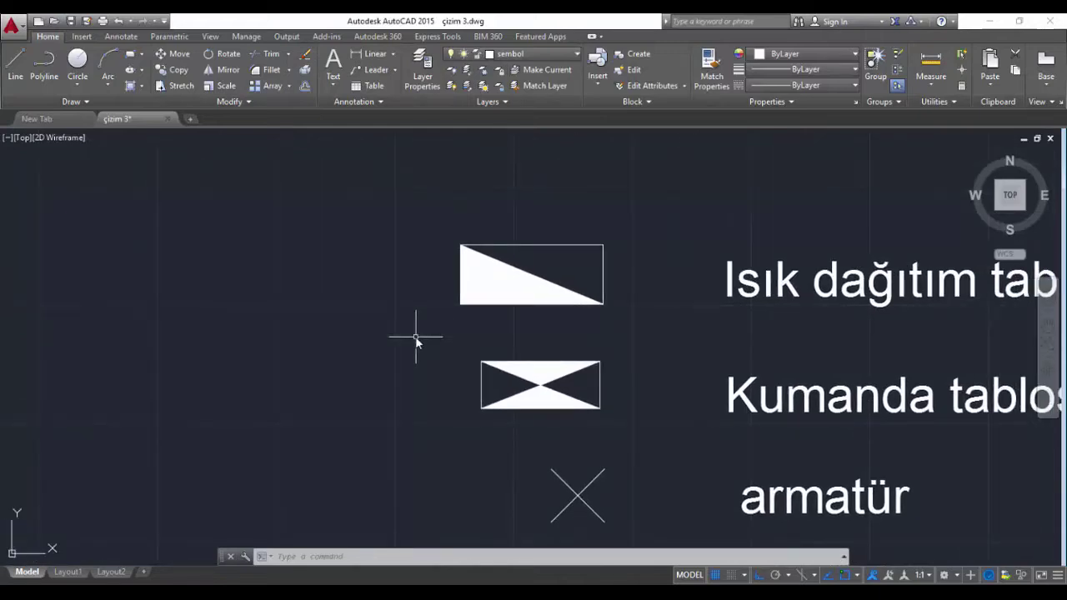
Start a line left of the triangle symbol and draw a 25-unit vertical side with Ortho on
text(l)
key(Return)
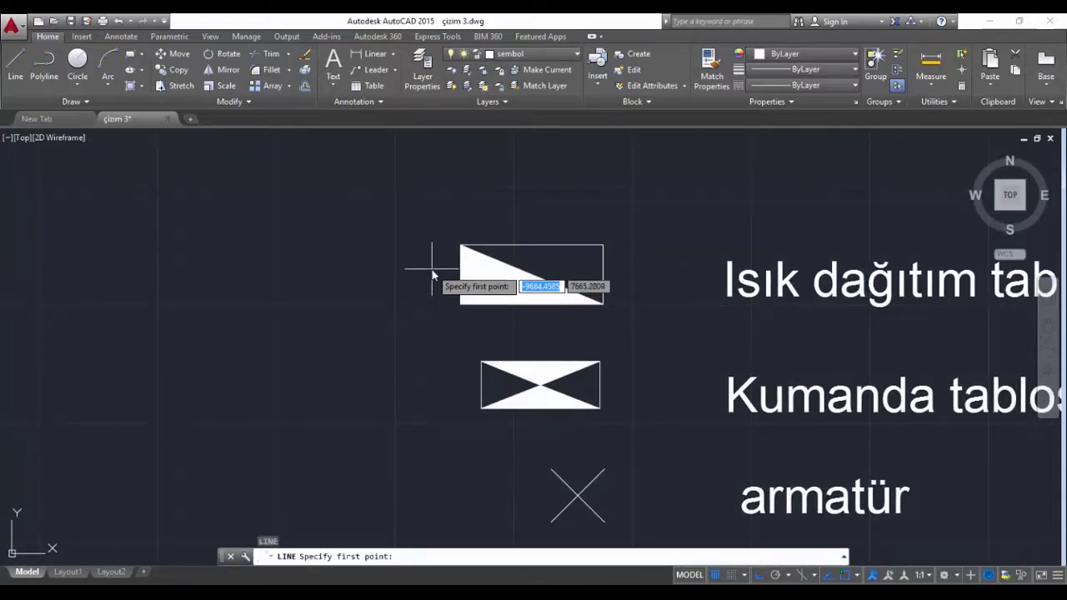
click(420, 244)
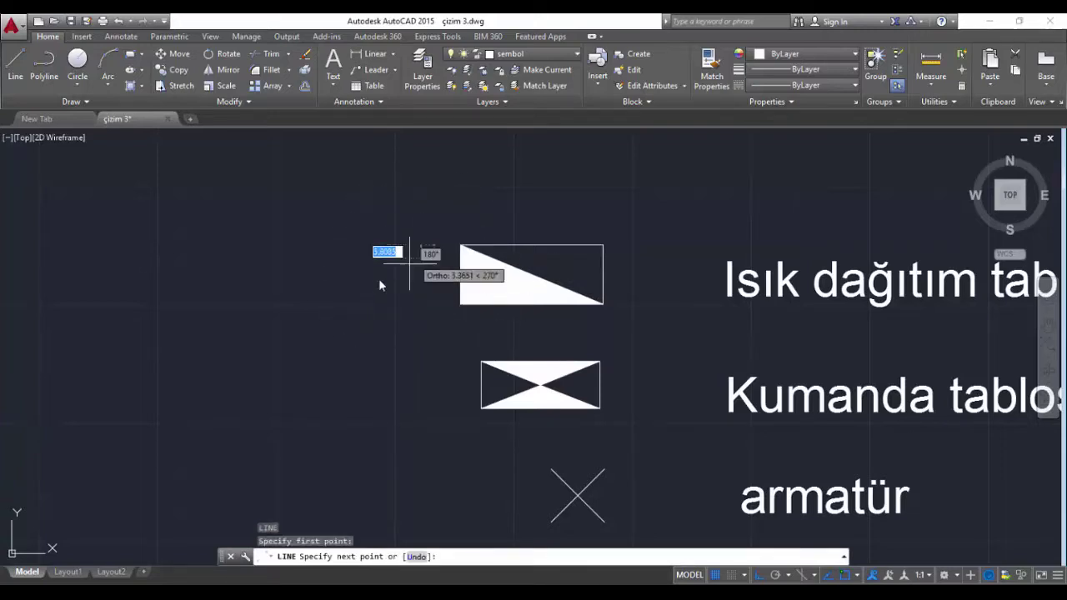
key(F8)
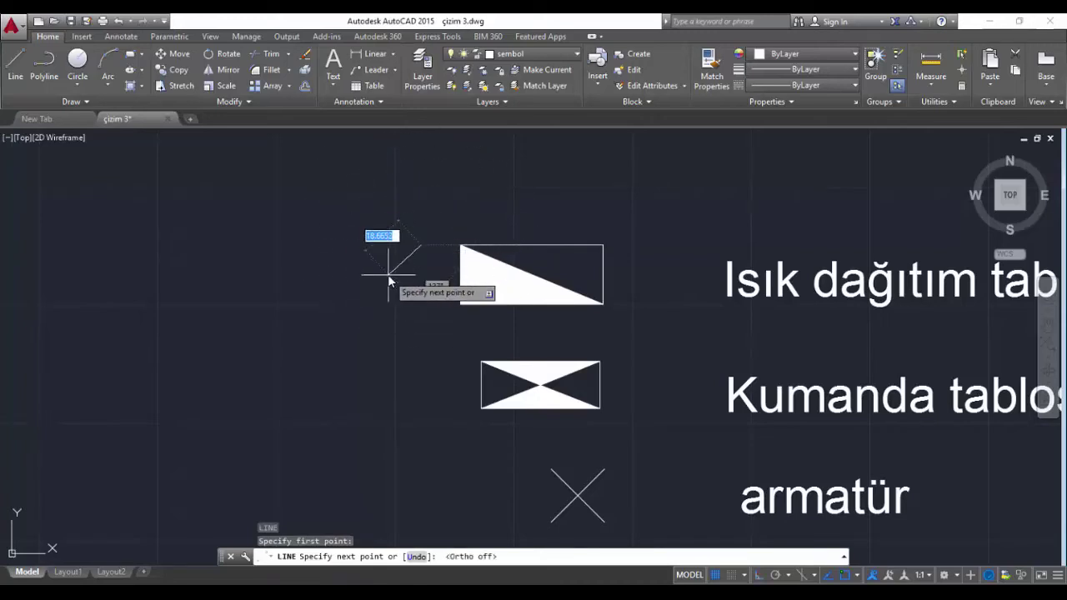
key(F8)
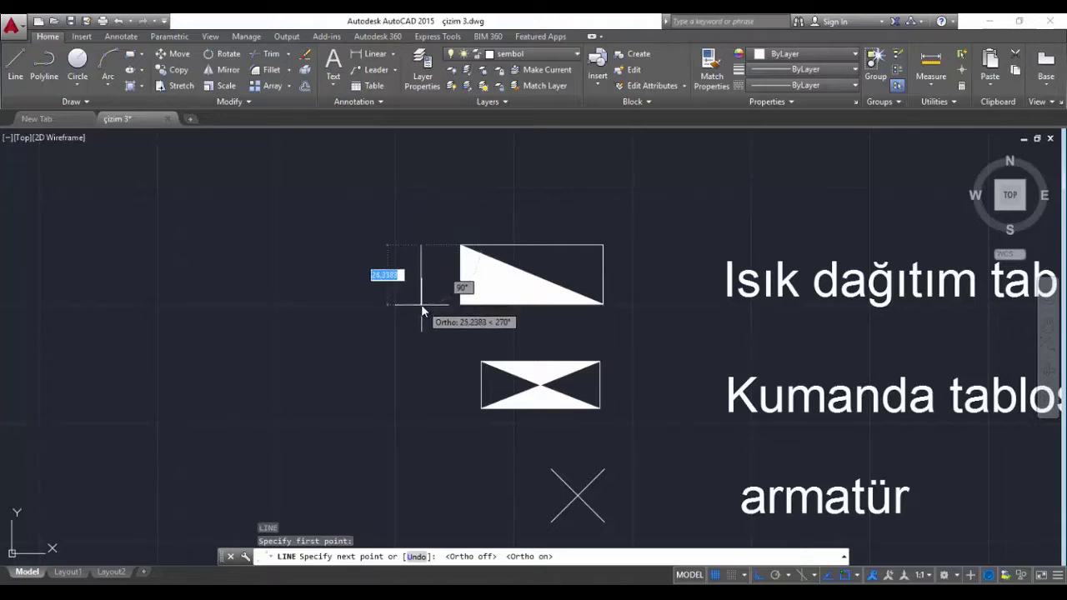
text(25)
key(Return)
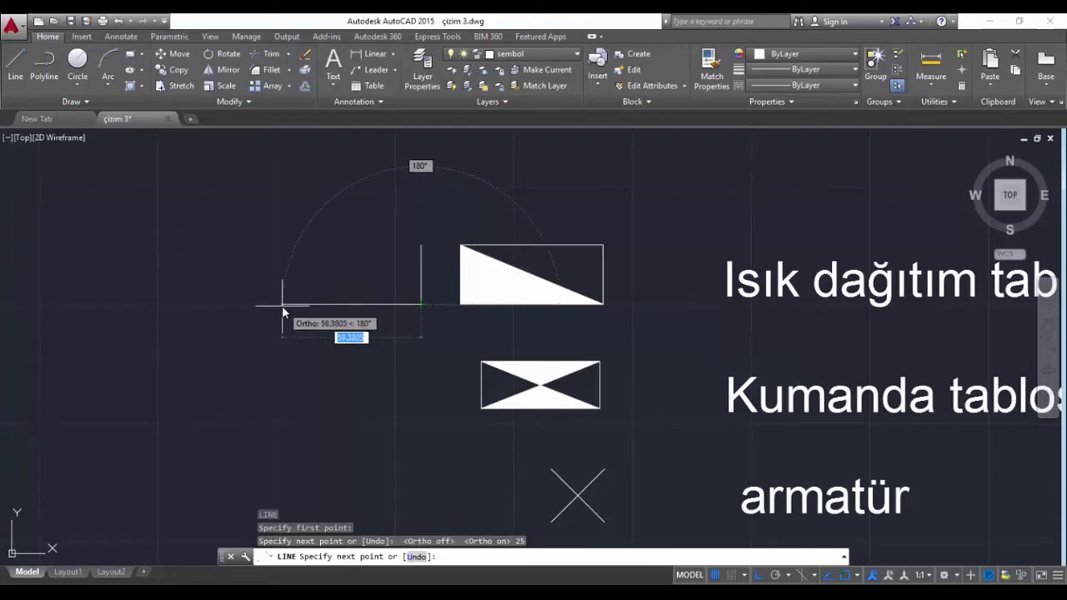
Finish the rectangle with a 50-unit bottom side and the remaining left and top sides
key(BackSpace)
key(Return)
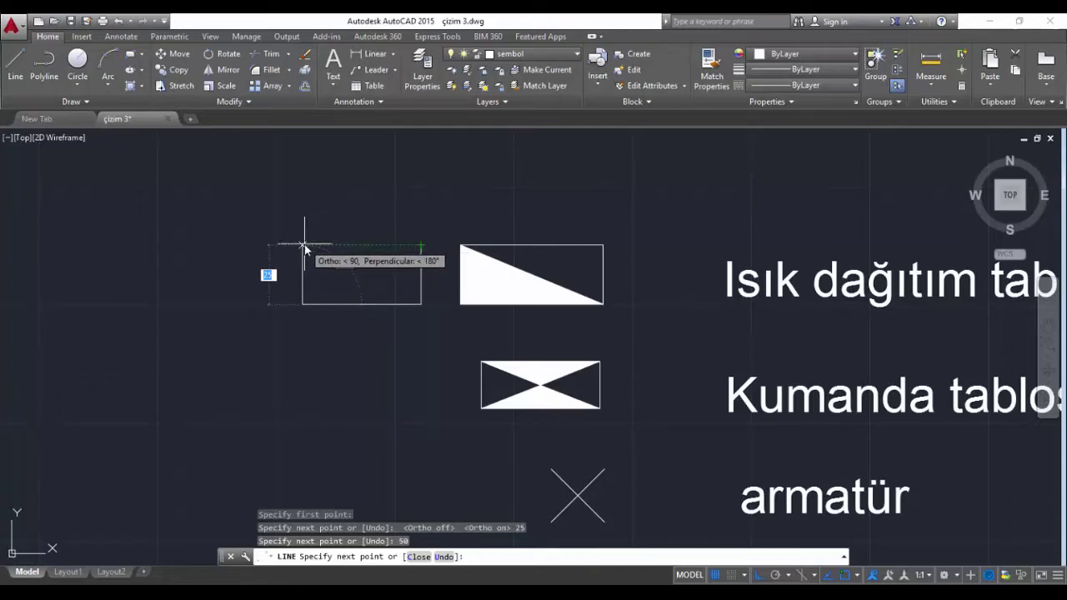
click(303, 245)
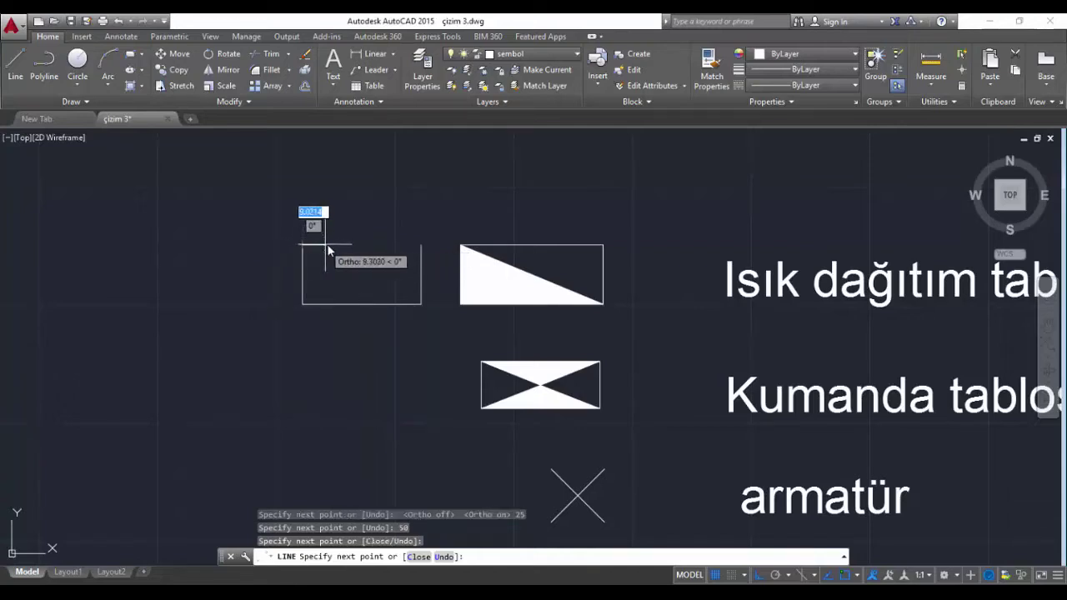
click(421, 246)
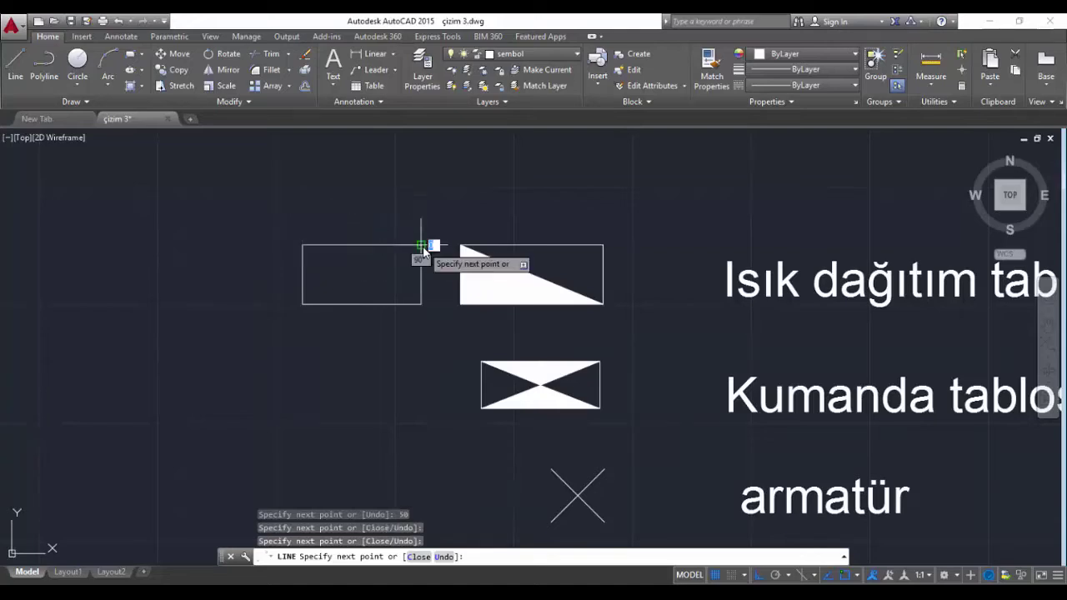
key(Return)
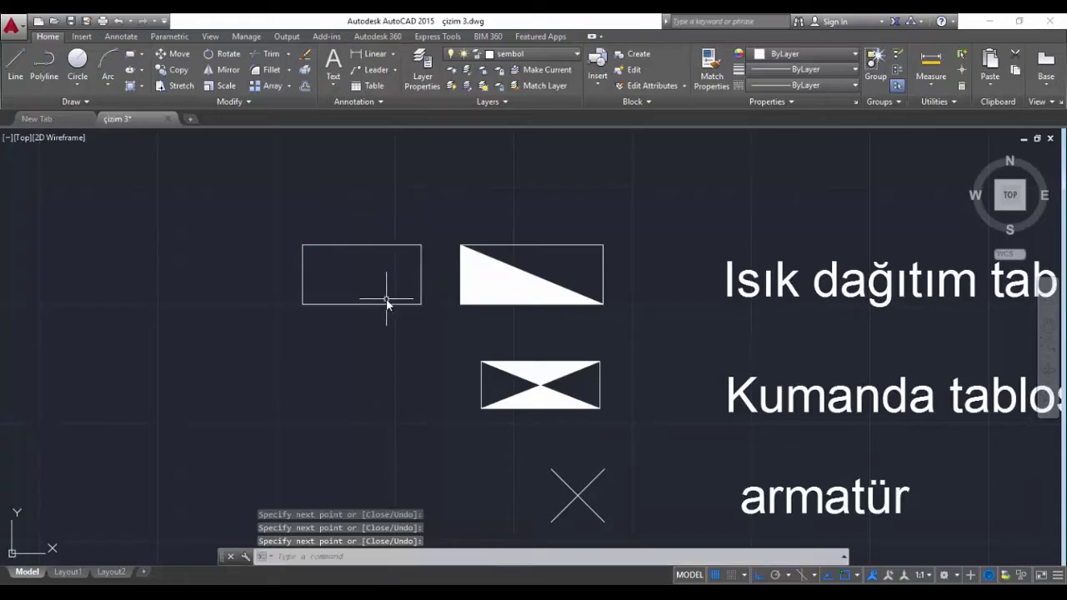
text(l)
key(Return)
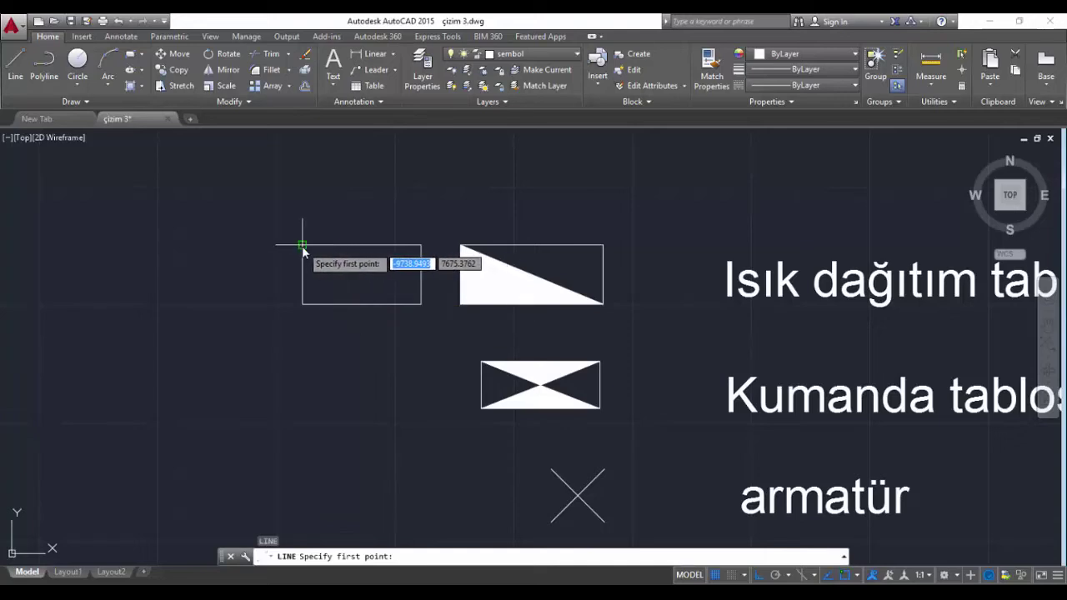
Draw a diagonal from the new rectangle's top-left corner to its bottom-right corner
click(302, 245)
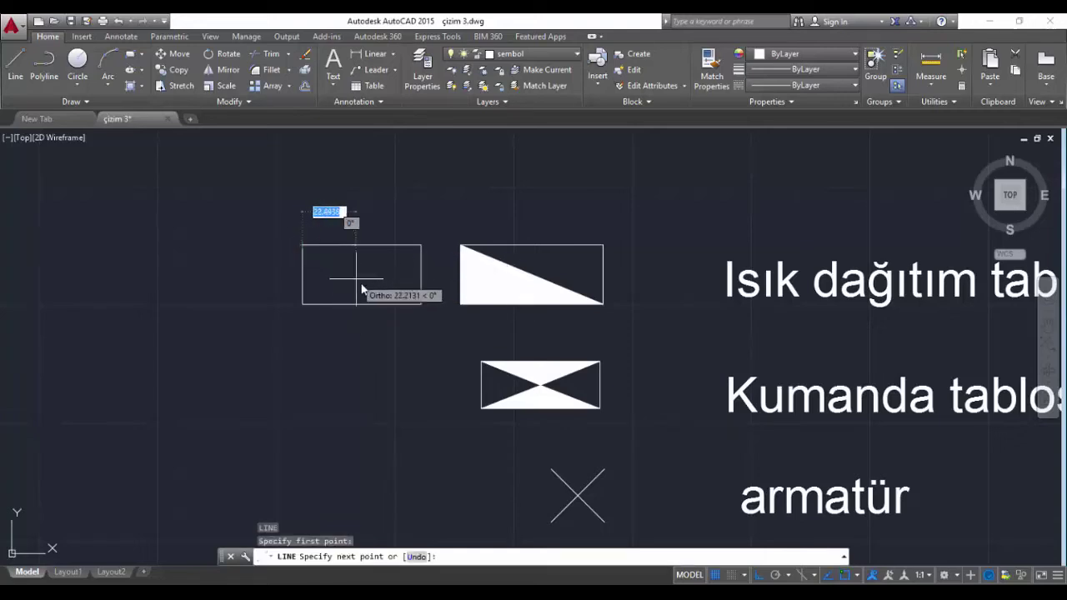
click(421, 305)
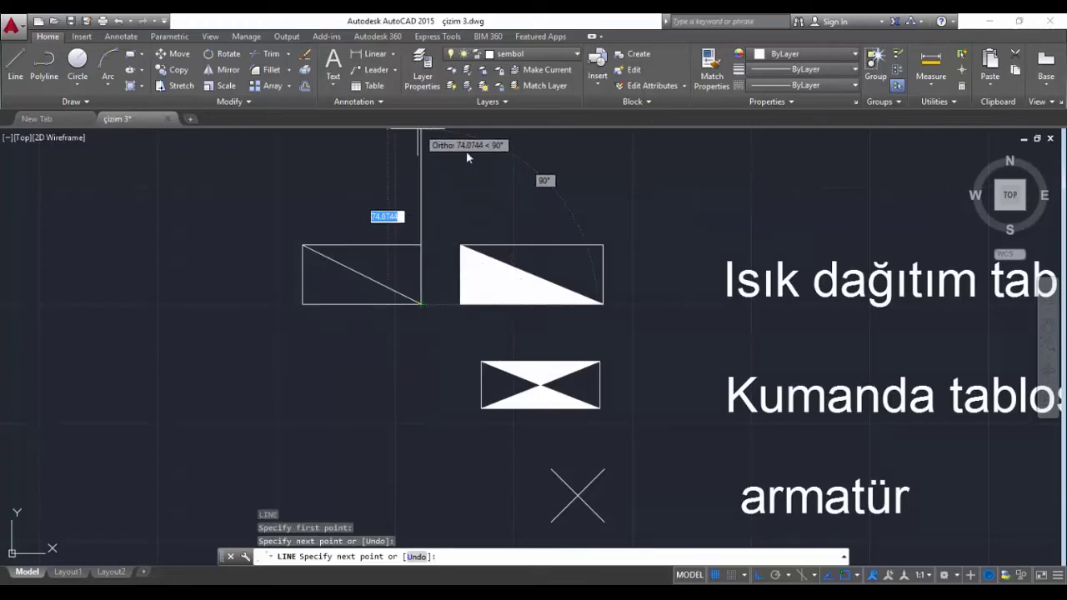
key(Escape)
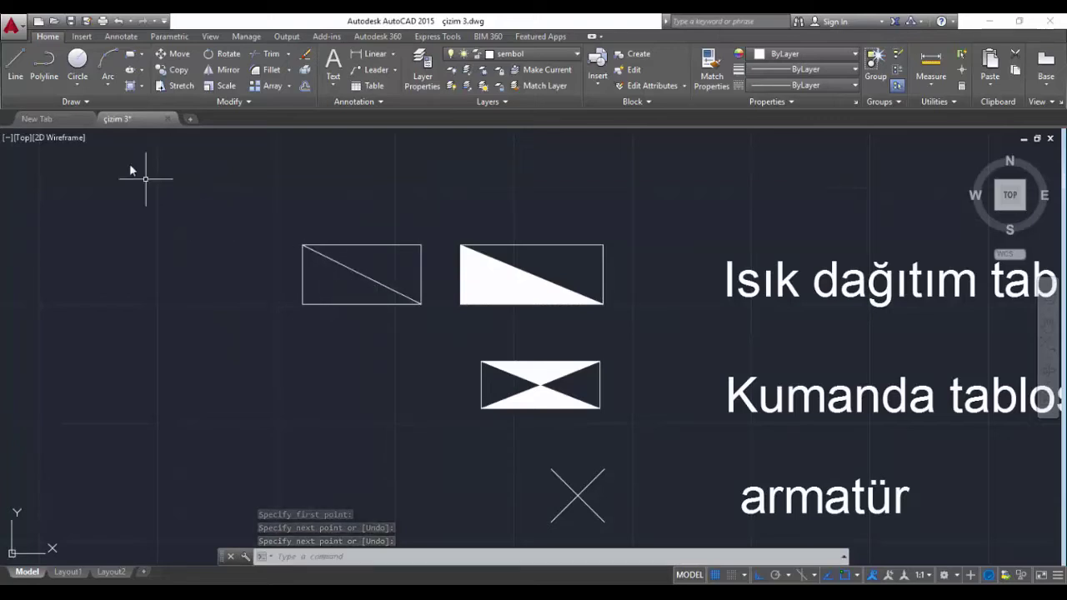
click(130, 86)
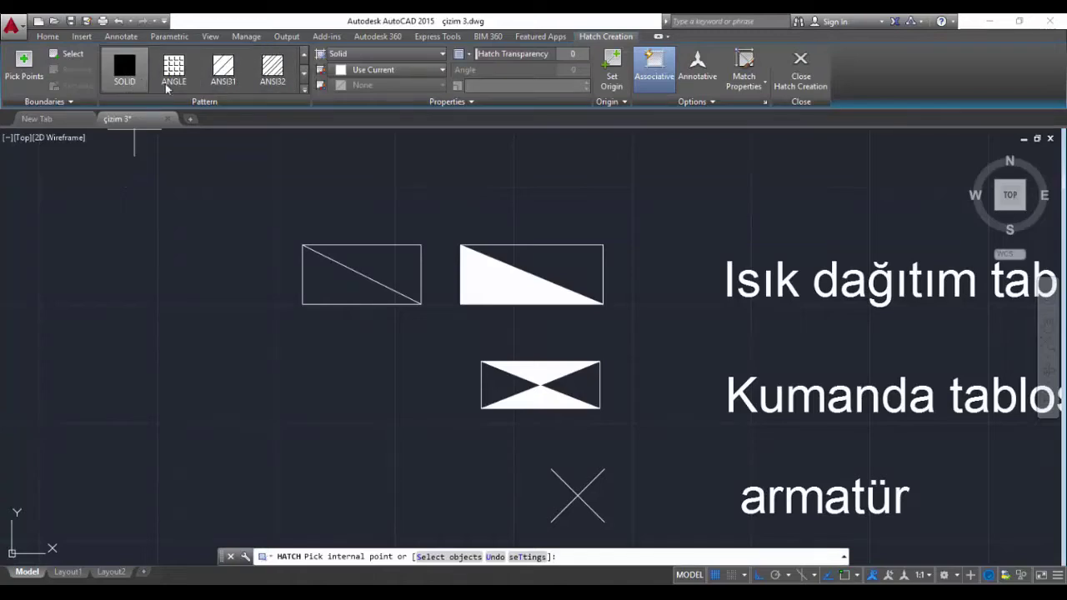
Pick the SOLID hatch pattern and fill the rectangle's lower-left triangle
click(303, 75)
double_click(303, 75)
double_click(304, 75)
double_click(303, 75)
double_click(303, 75)
double_click(304, 57)
double_click(304, 57)
double_click(304, 57)
double_click(304, 57)
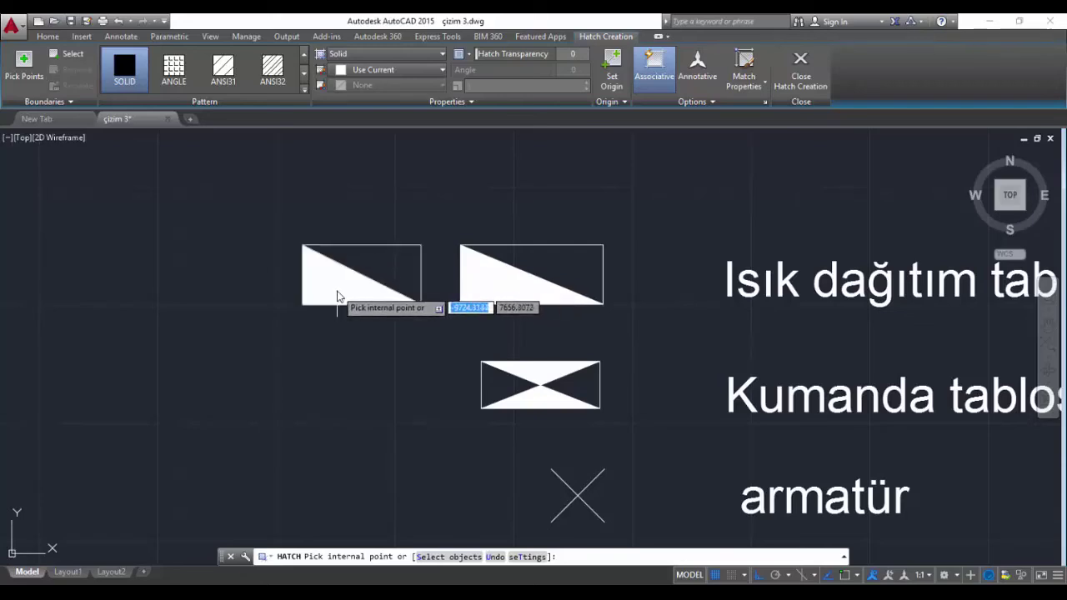
click(338, 296)
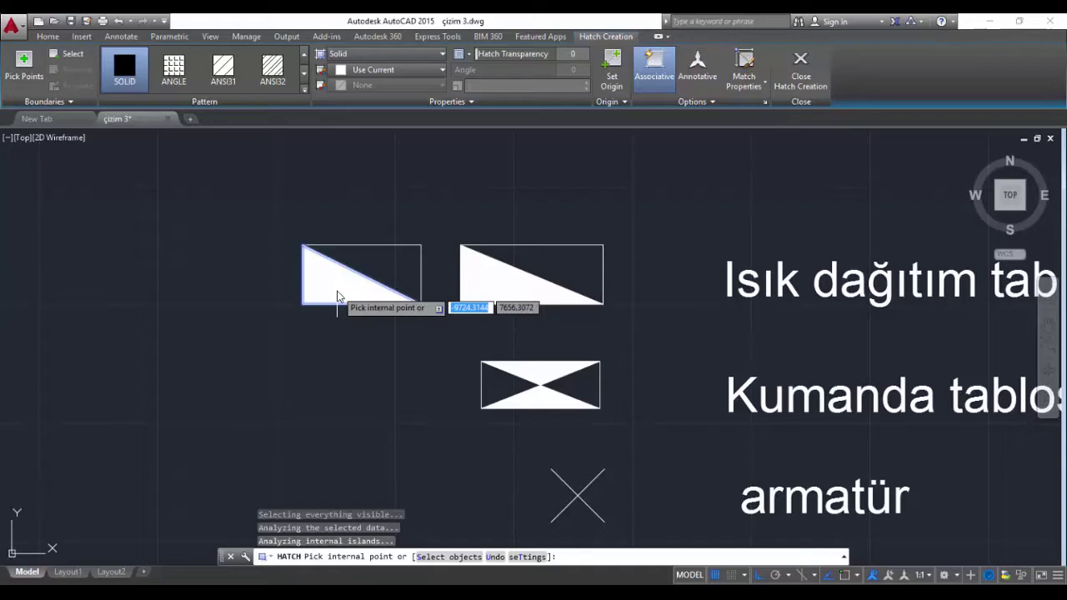
key(Return)
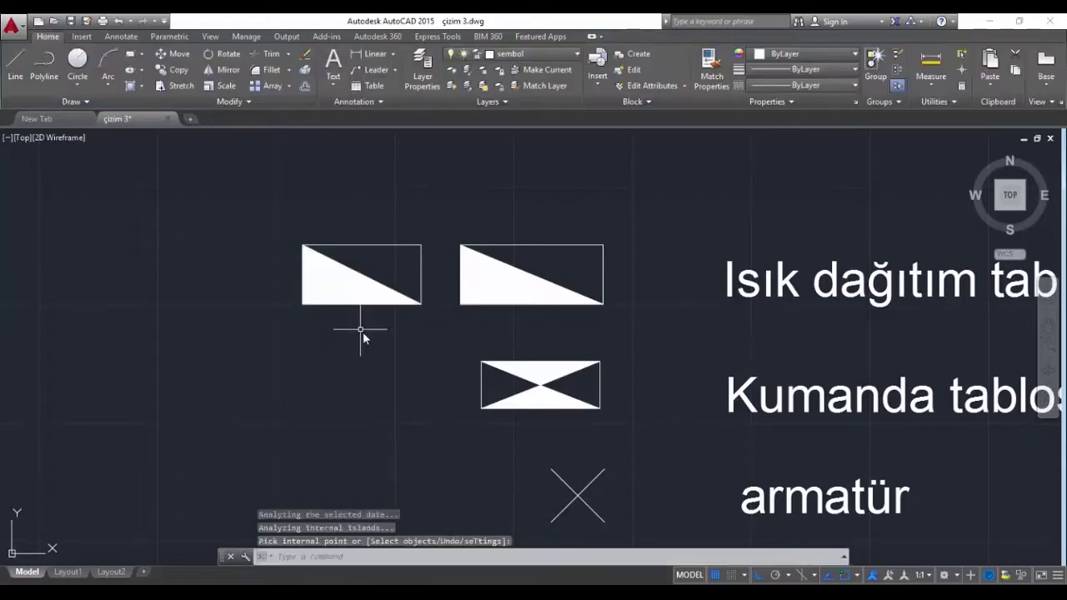
middle_drag(377, 355, 407, 345)
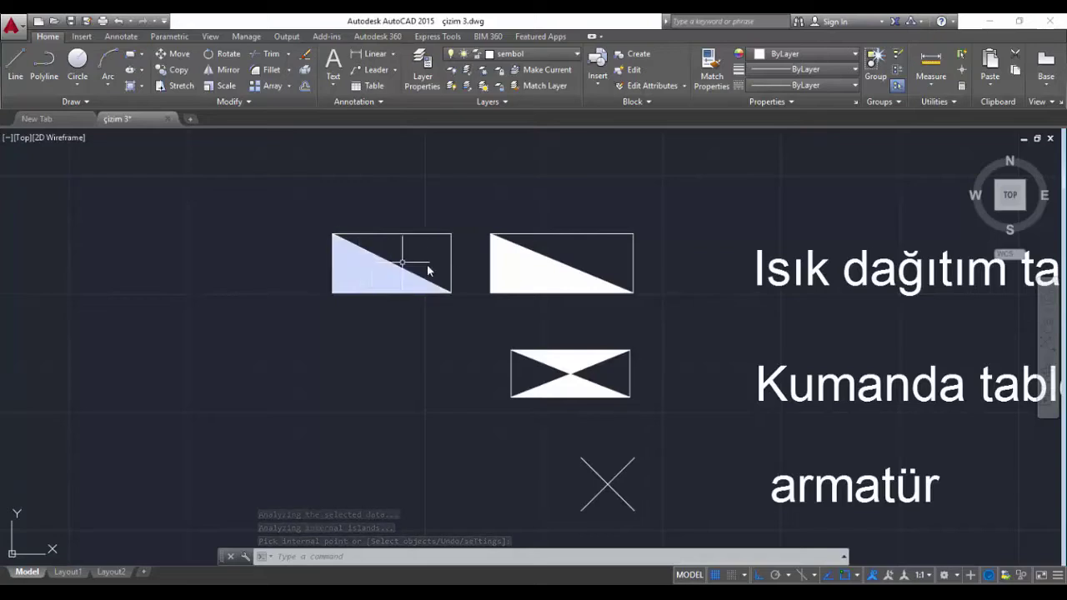
Apply the solid fill, then stretch the symbol's left edge leftward to match its neighbour's width
click(373, 267)
key(Return)
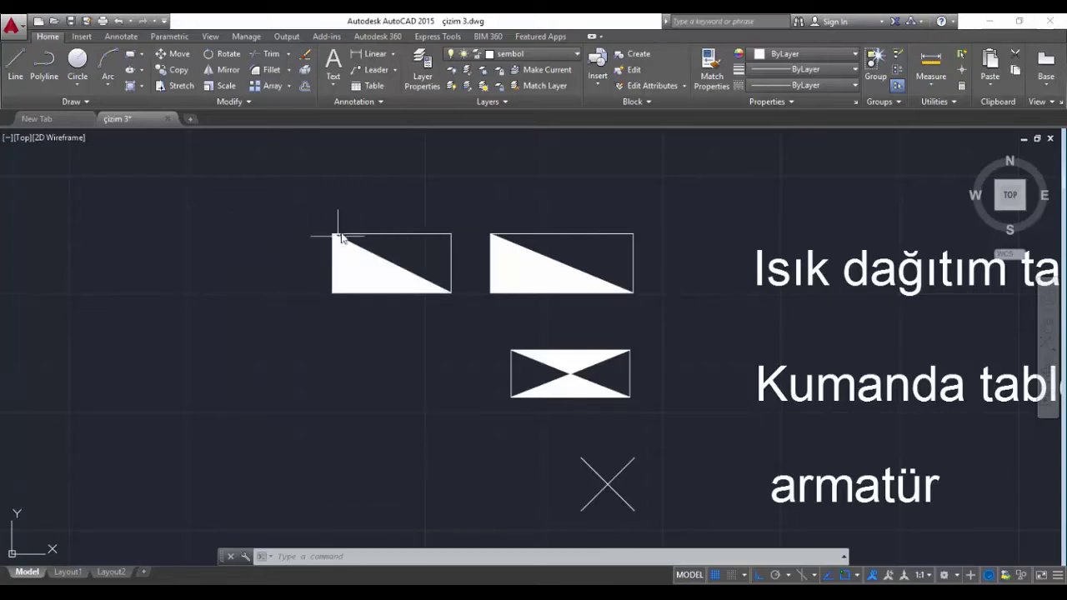
click(363, 209)
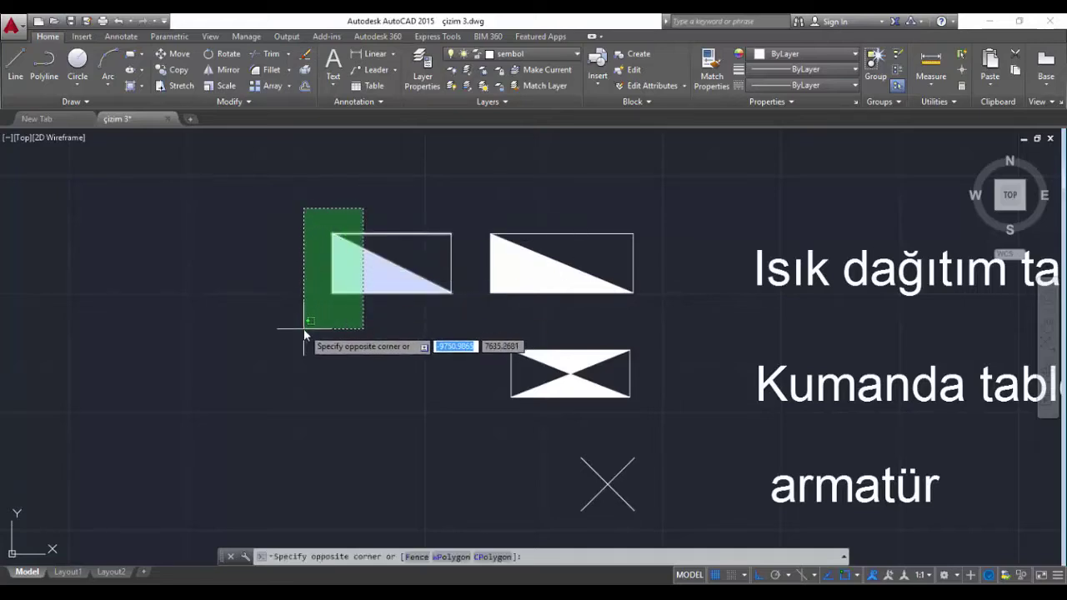
click(303, 329)
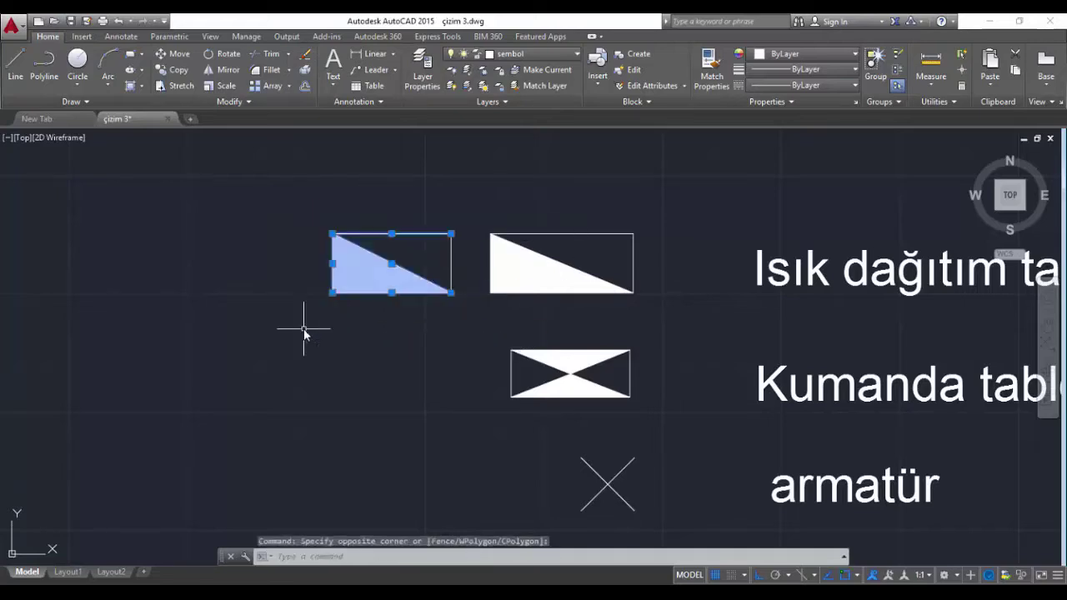
click(177, 86)
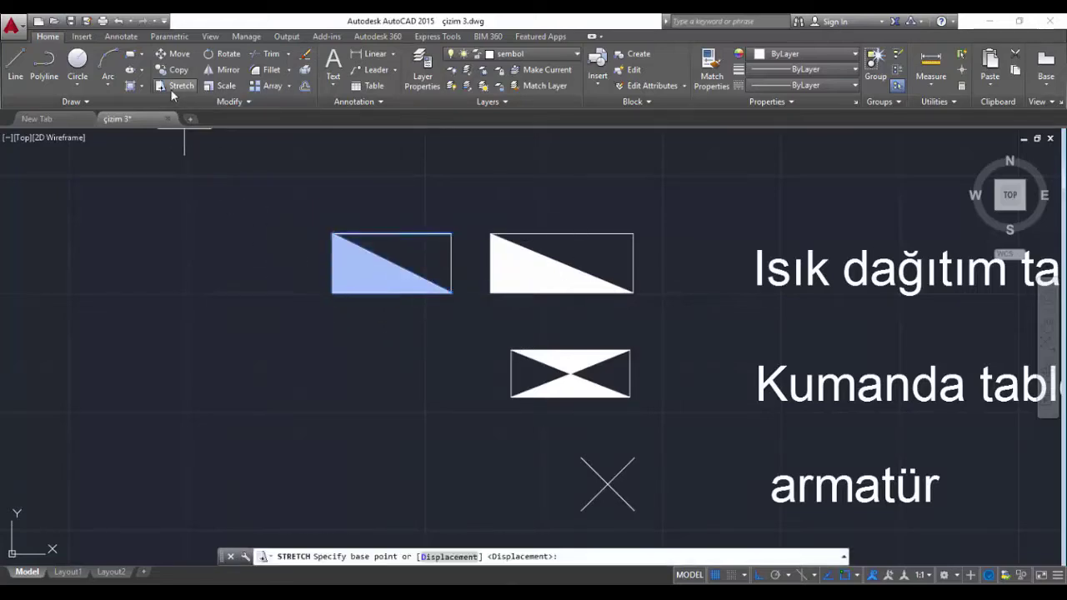
click(333, 265)
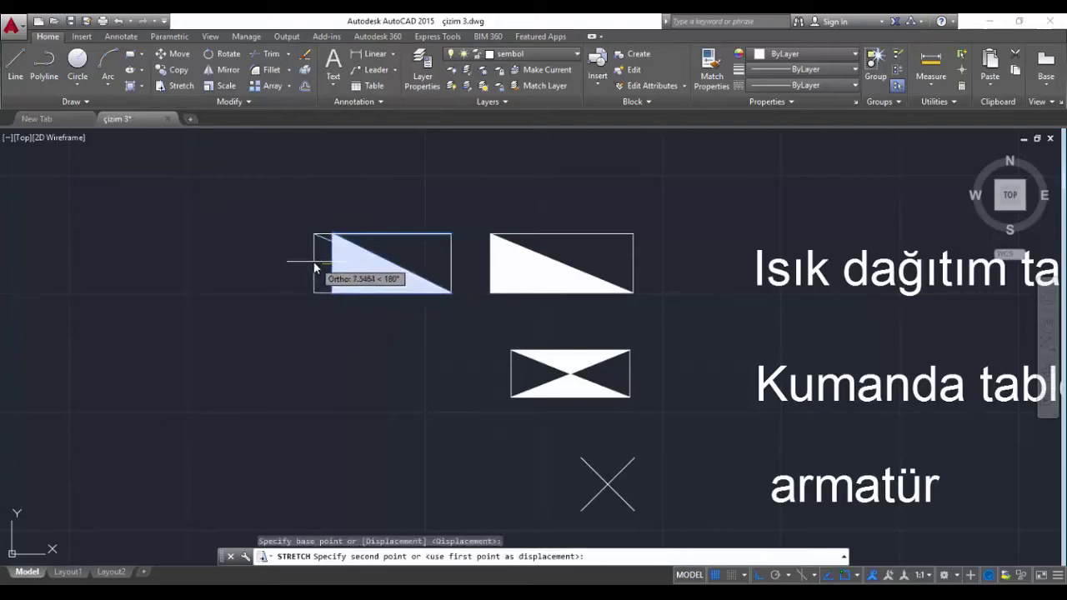
click(315, 265)
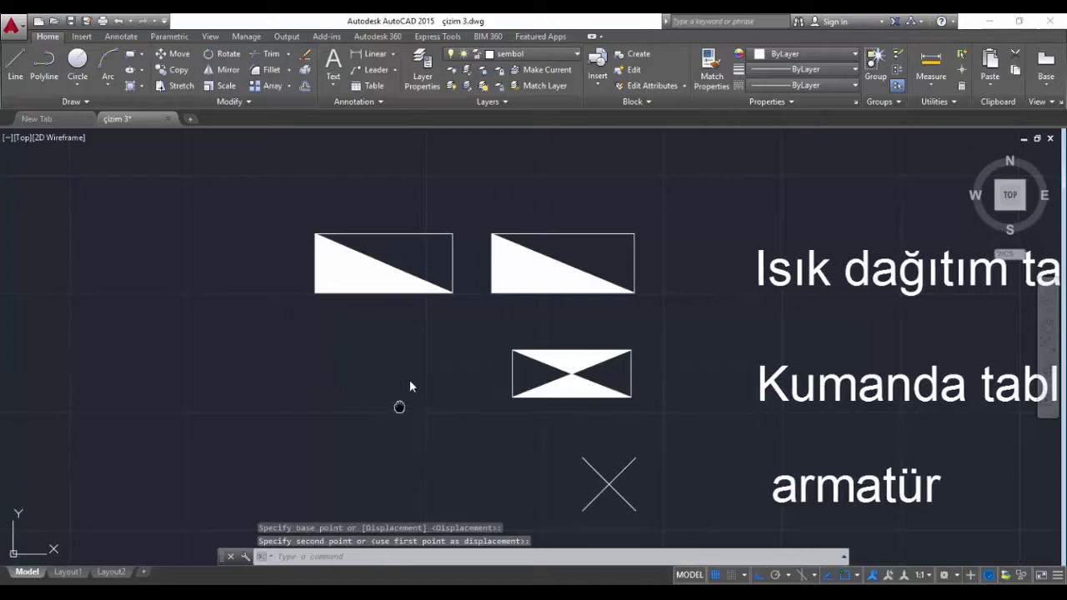
middle_drag(399, 408, 405, 338)
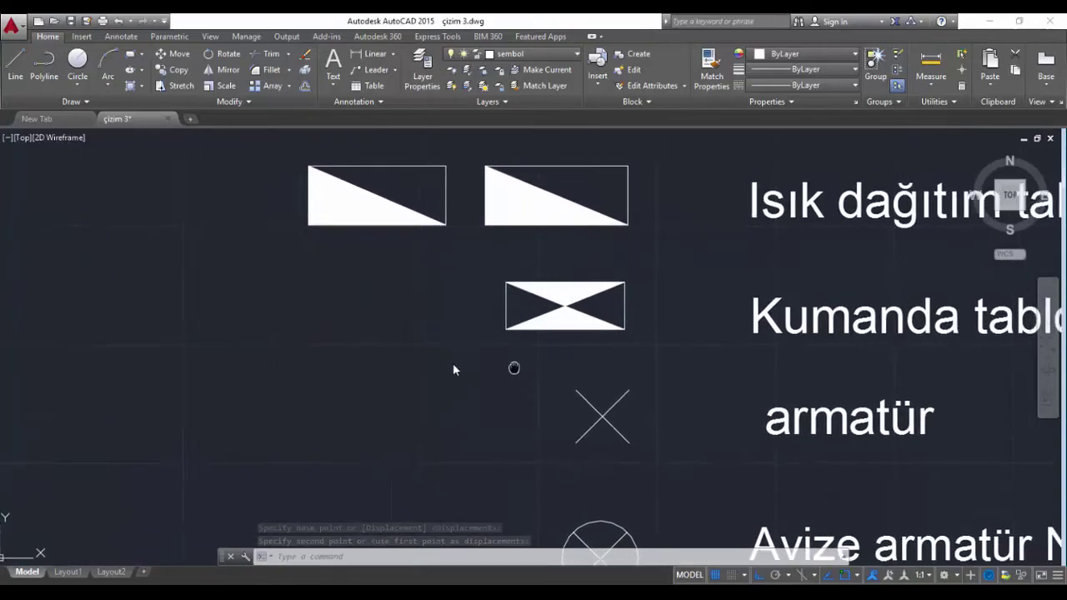
middle_drag(549, 333, 403, 371)
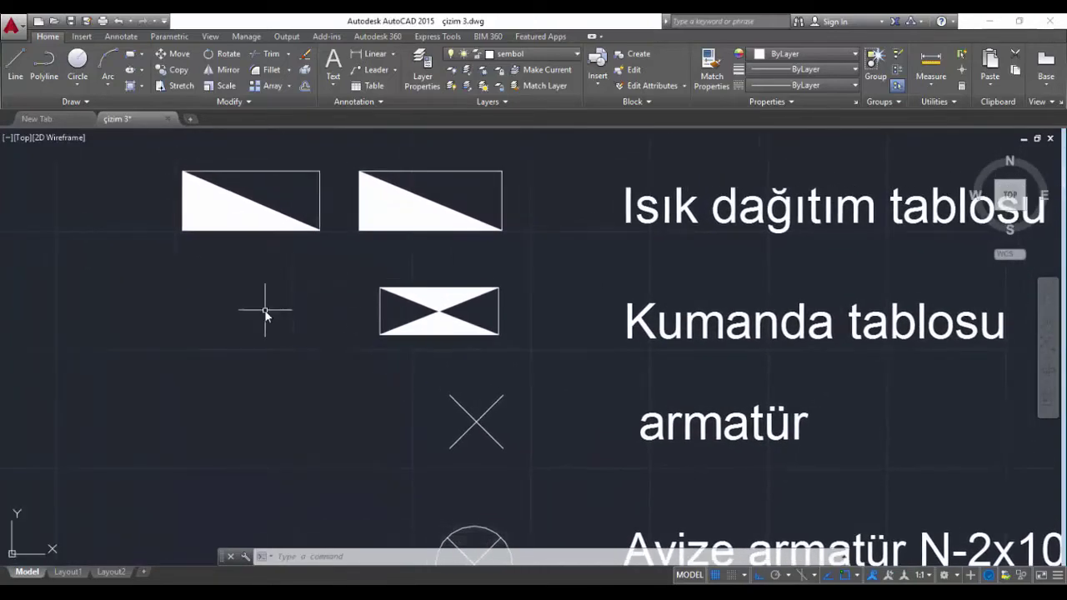
Draw a 30 by 25 line rectangle left of the Kumanda tablosu hourglass symbol
text(l)
key(Return)
click(326, 294)
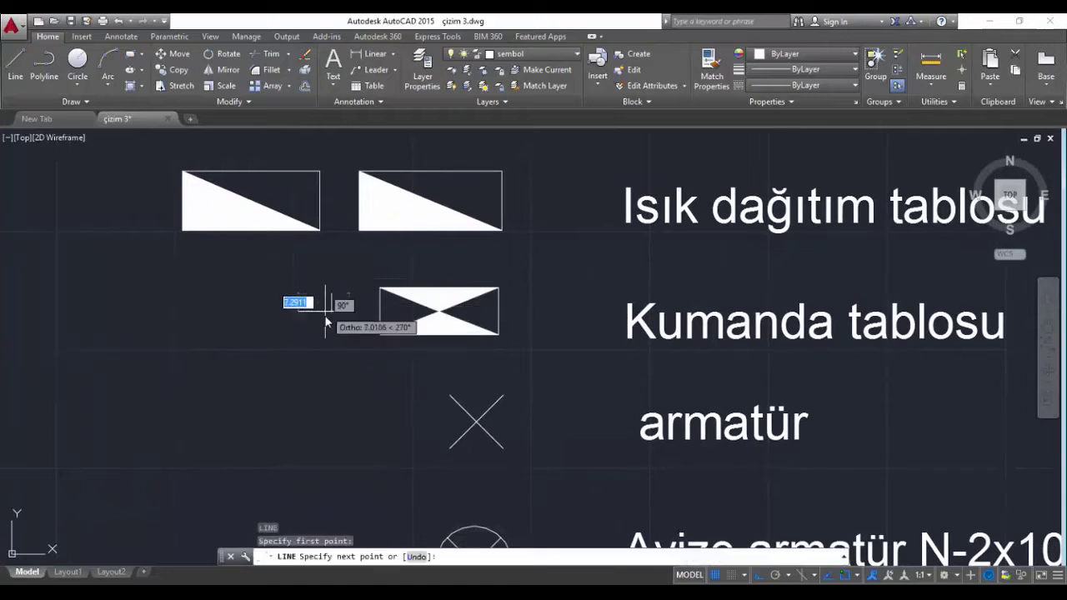
text(25)
key(Return)
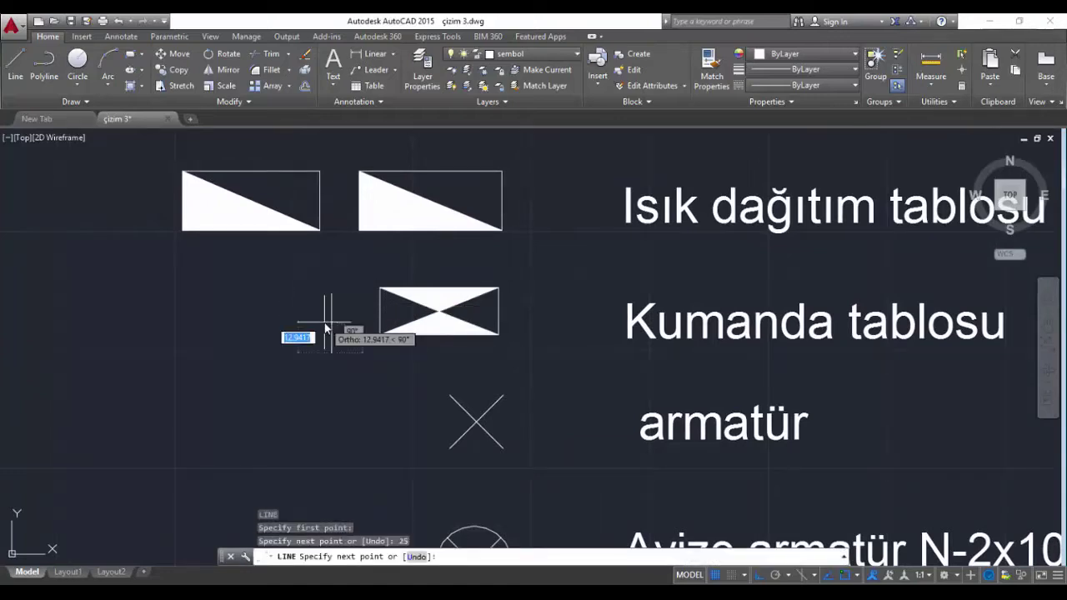
text(30)
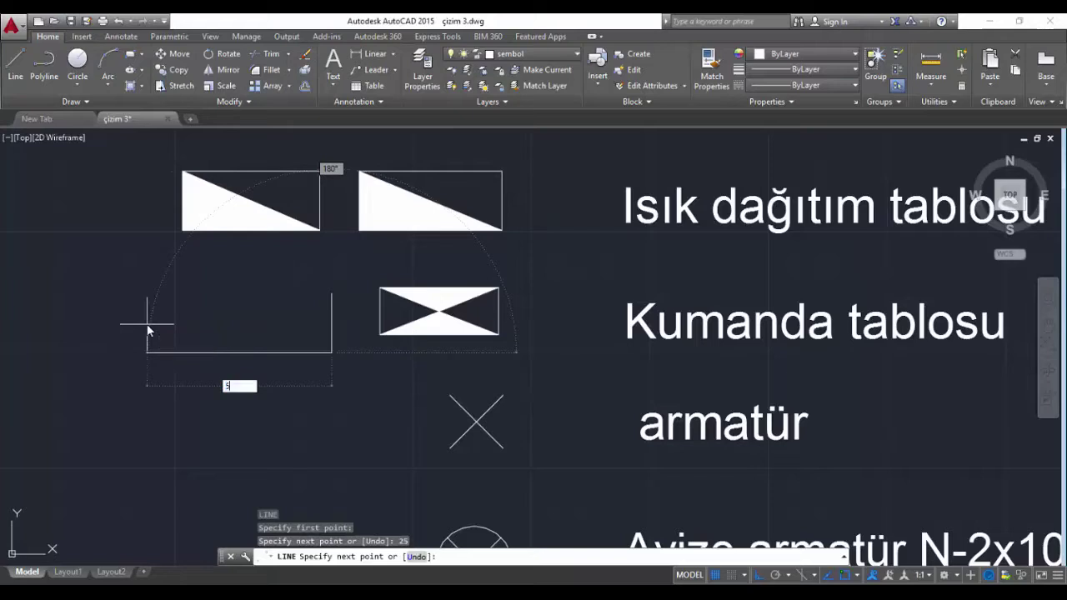
key(Return)
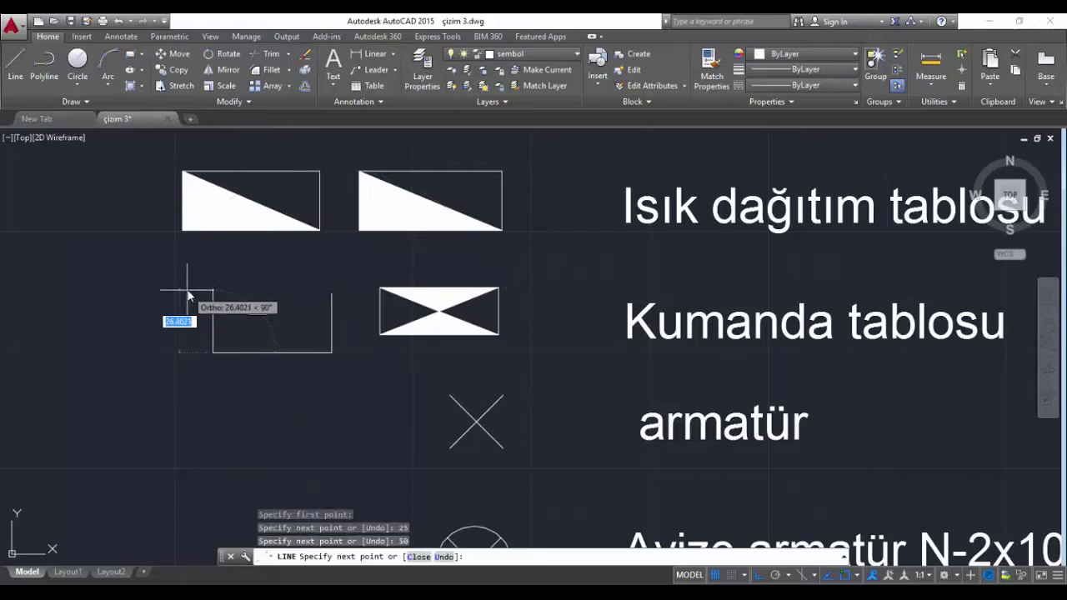
text(25)
key(Return)
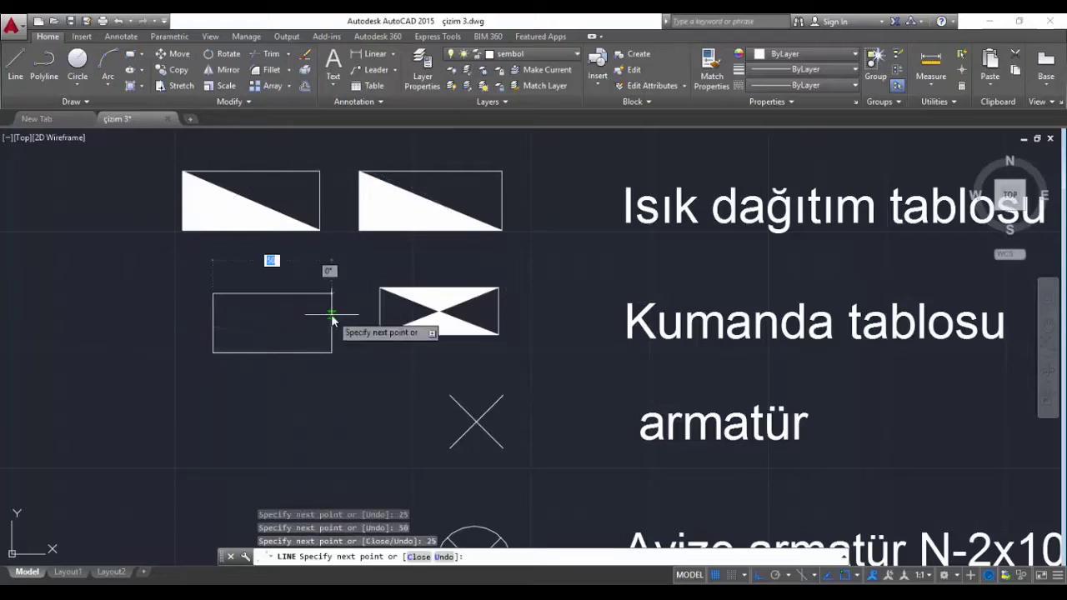
click(332, 293)
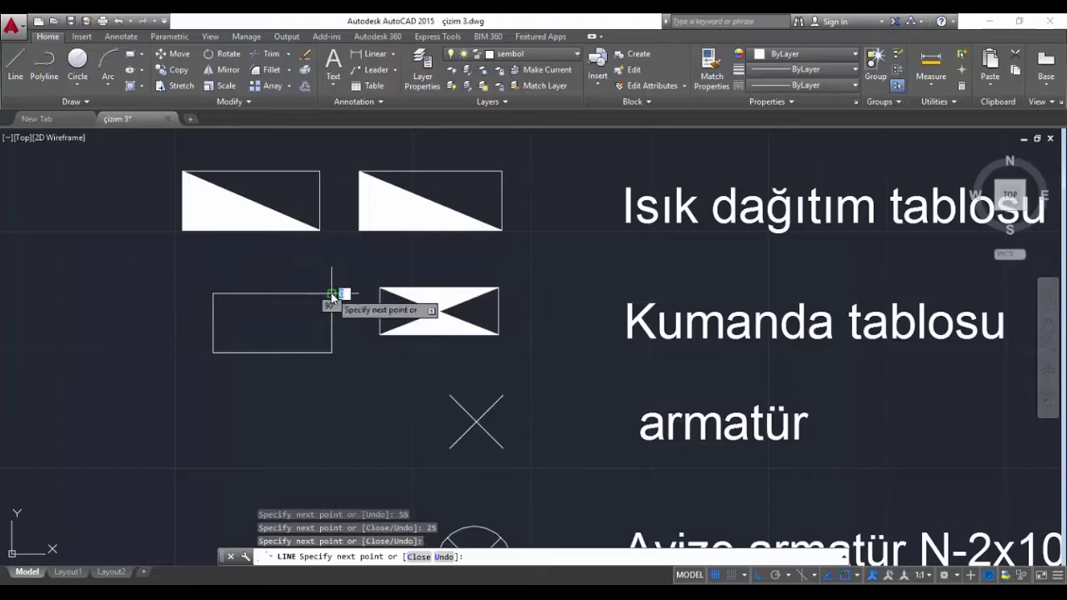
Draw both corner-to-corner diagonals inside the rectangle to form an X
click(213, 352)
key(Return)
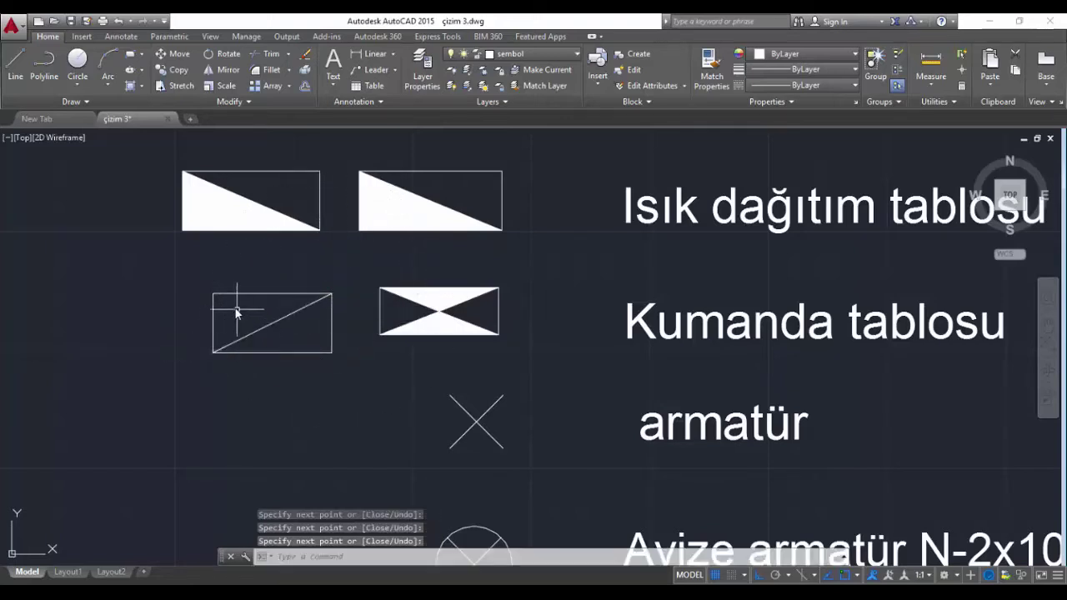
key(Return)
click(214, 294)
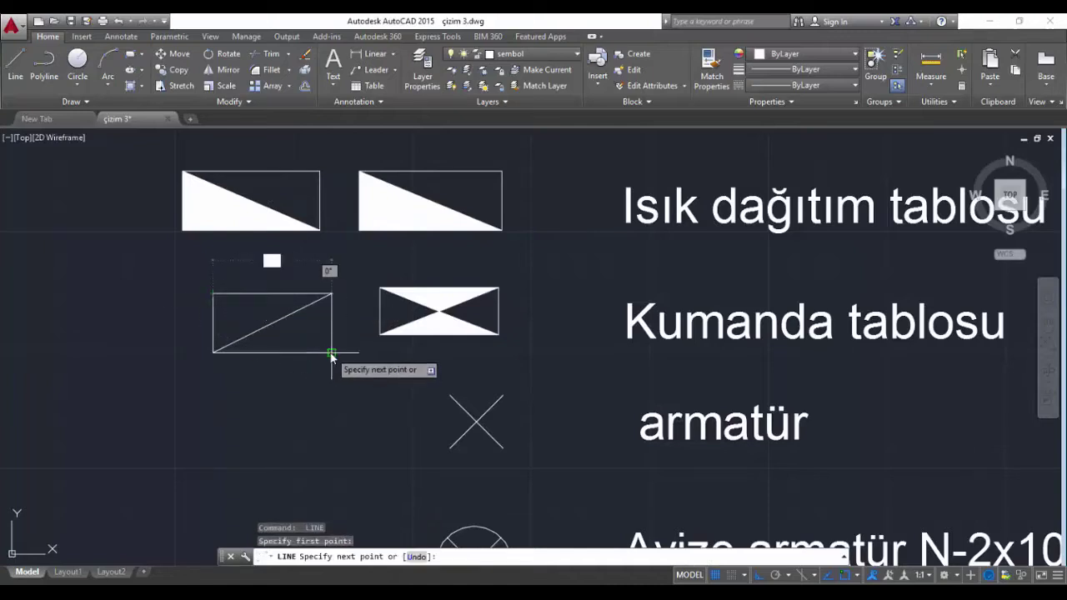
click(332, 352)
key(Return)
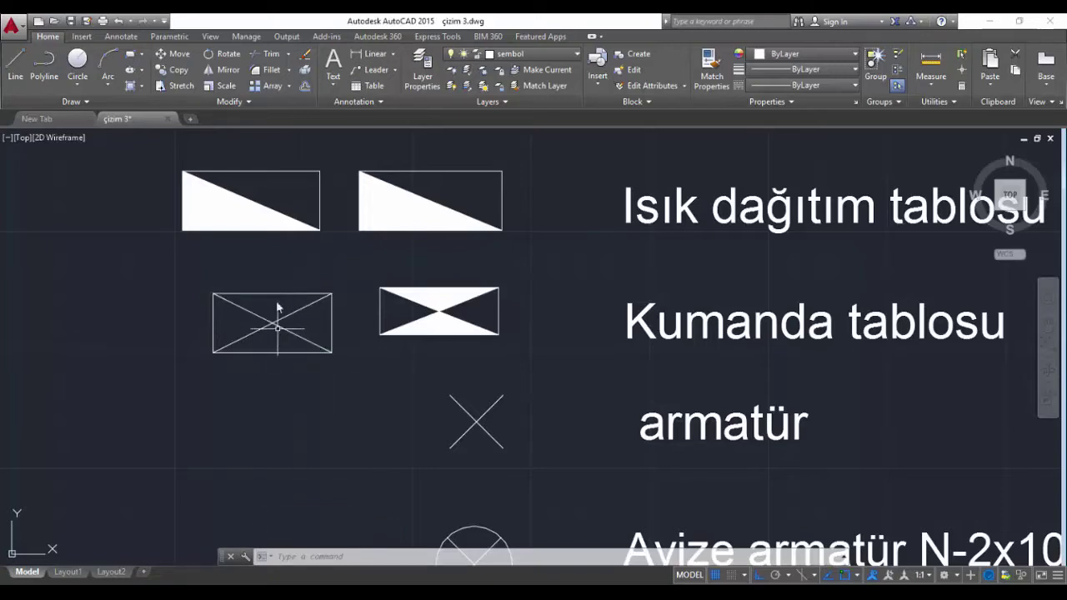
Solid-fill the top and bottom triangles of the crossed rectangle
click(130, 85)
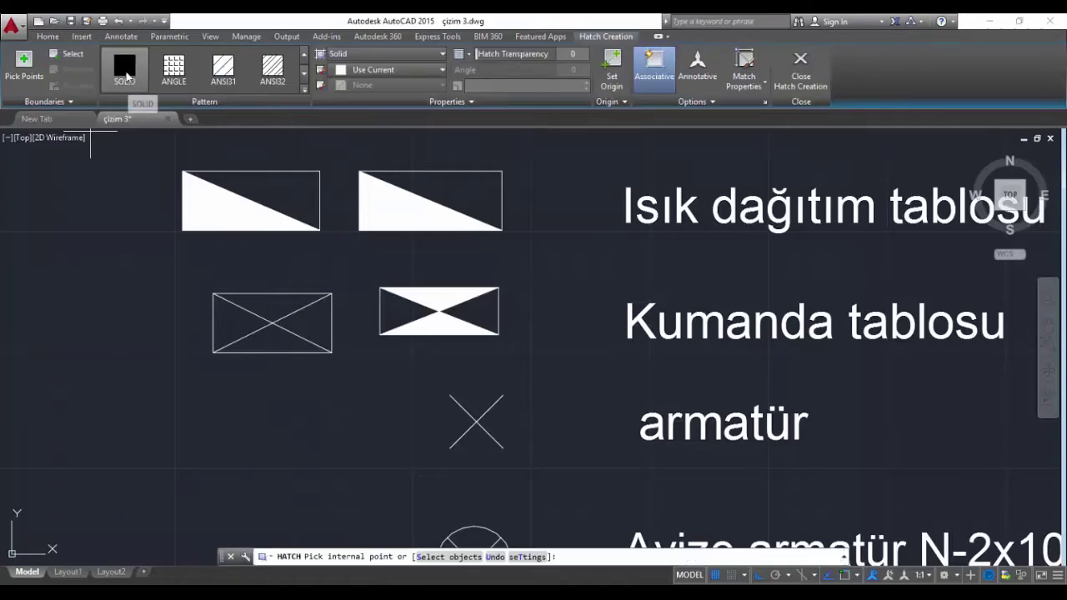
click(279, 311)
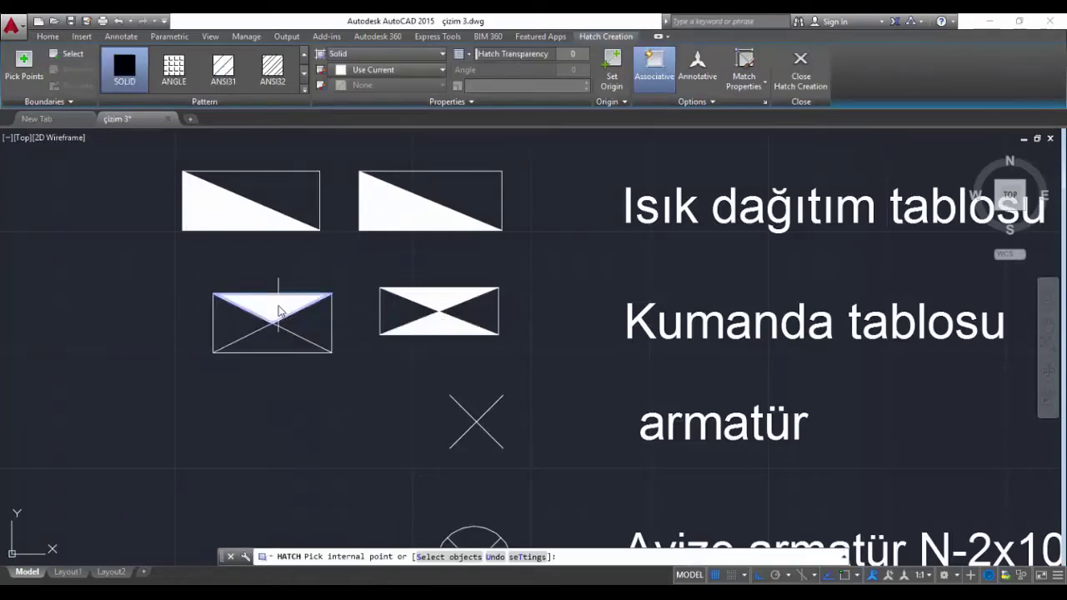
click(267, 345)
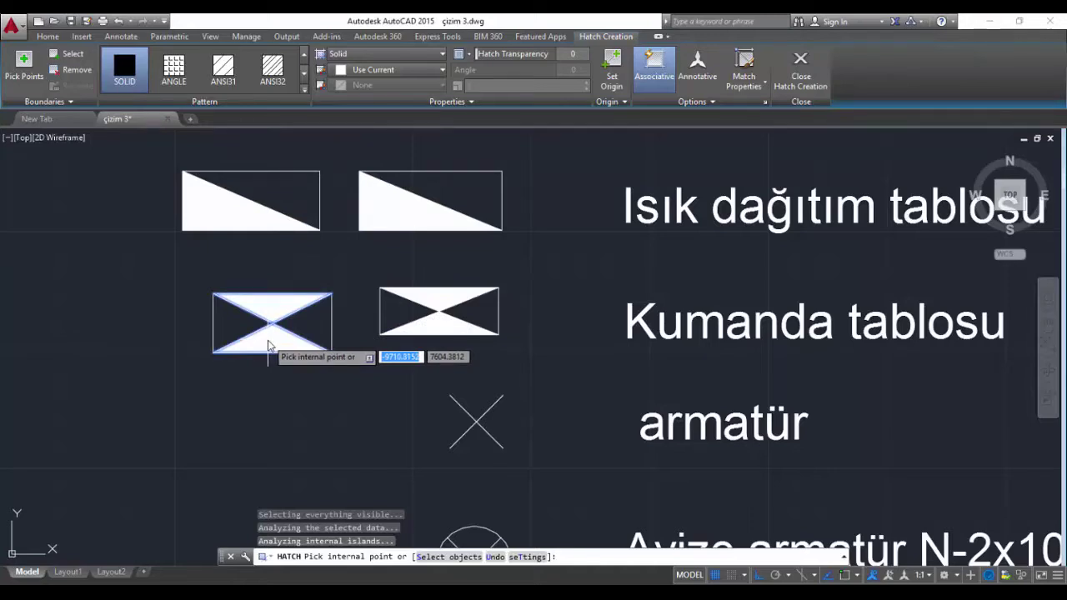
key(Return)
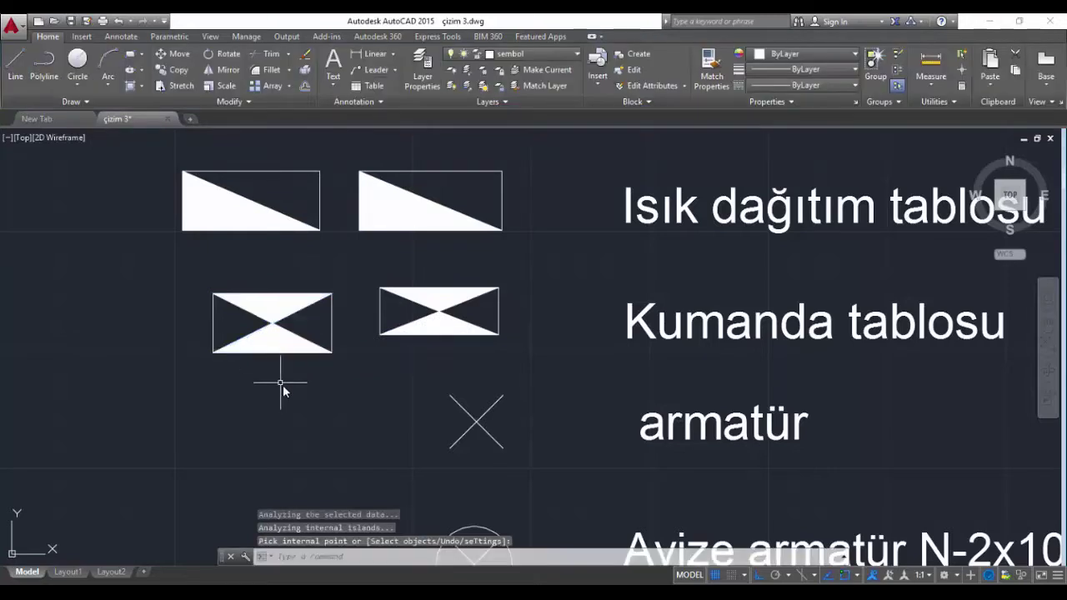
middle_drag(282, 385, 294, 280)
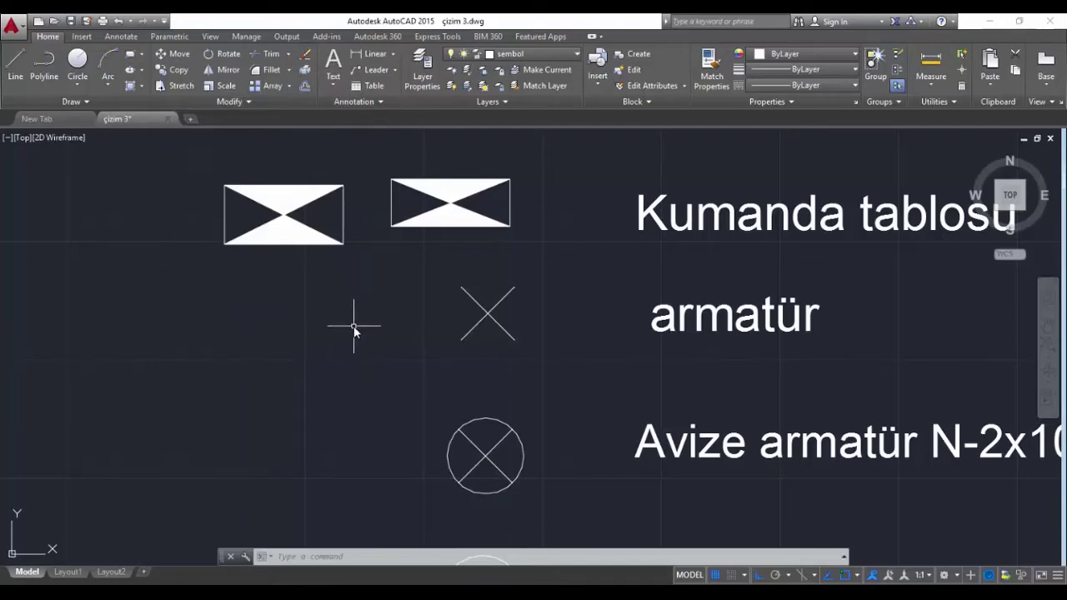
Draw a 25 by 25 line square left of the armatür symbol
text(l)
key(Return)
click(344, 291)
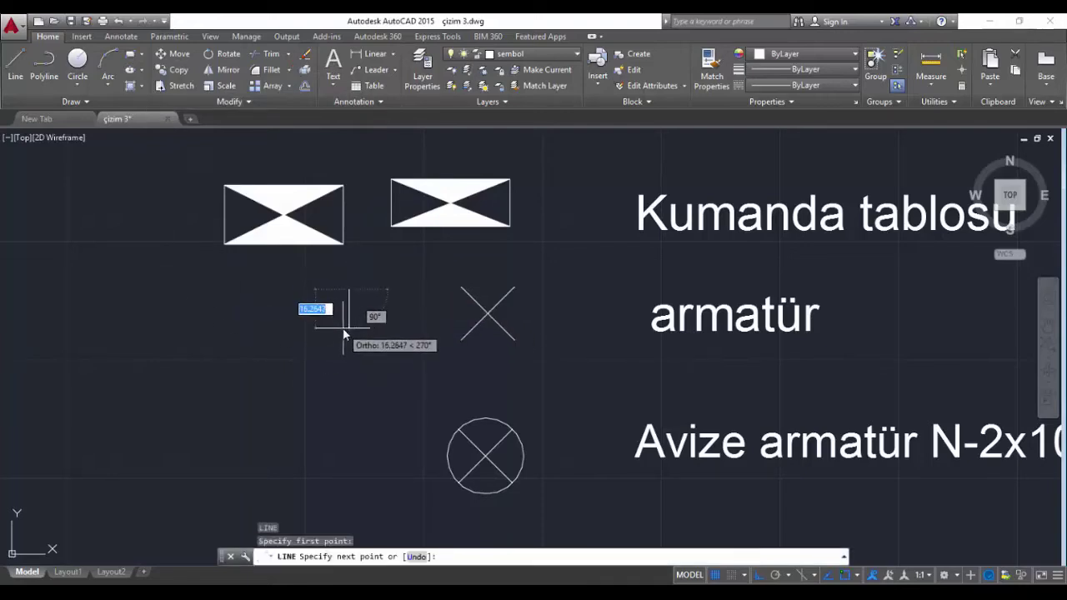
text(25)
key(Return)
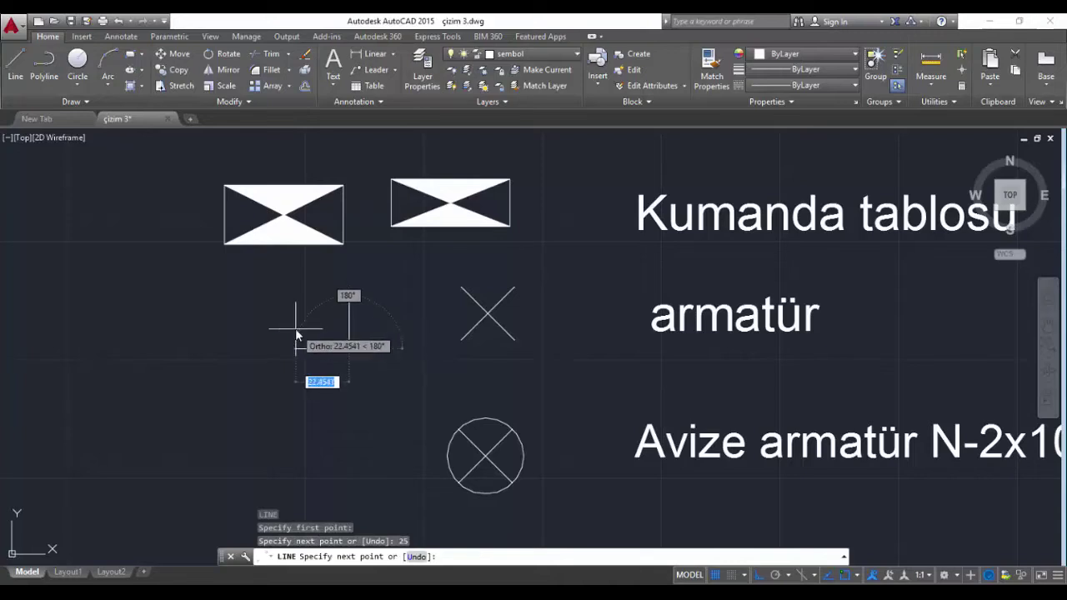
text(25)
key(Return)
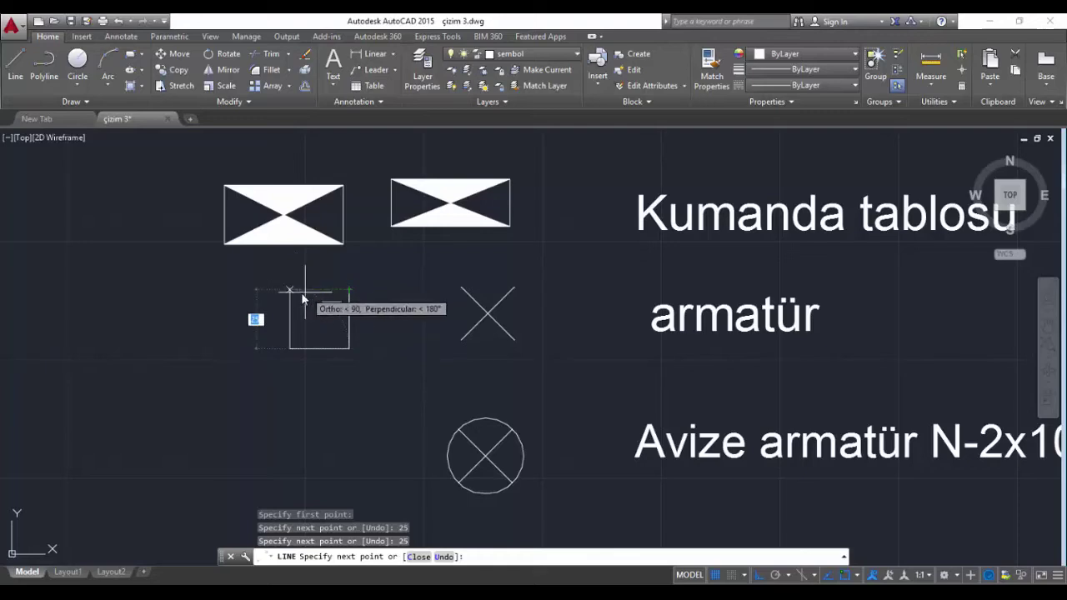
click(289, 290)
click(349, 290)
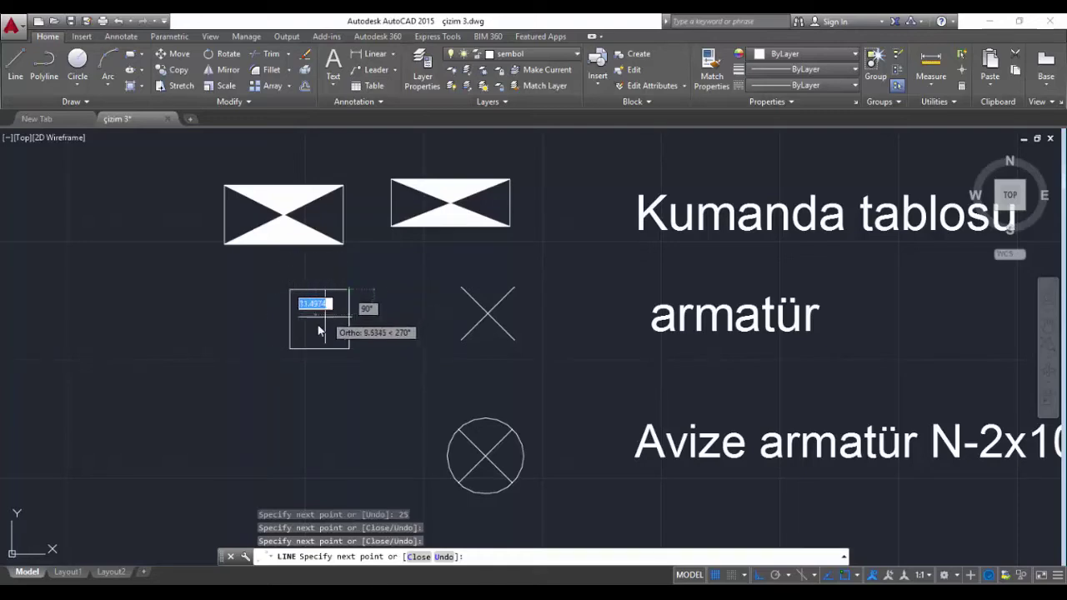
Draw both corner-to-corner diagonals across the square
click(289, 348)
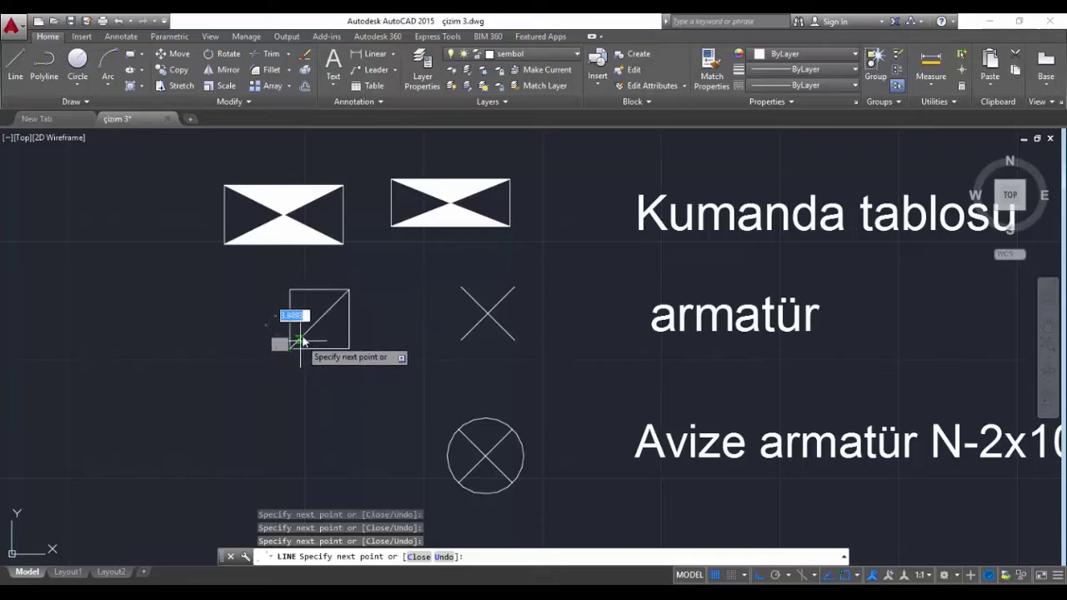
key(Return)
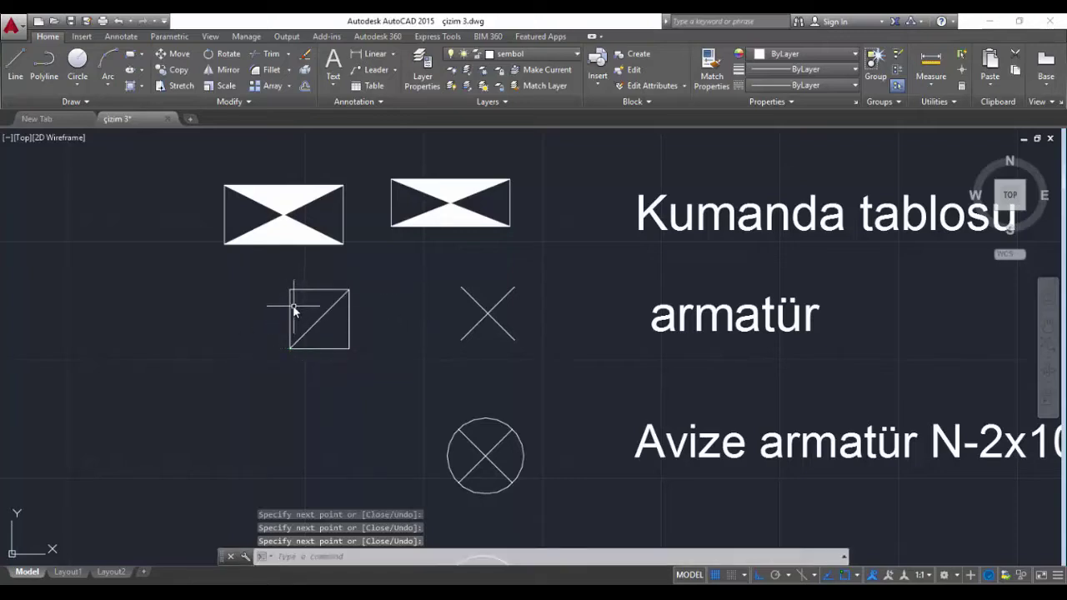
key(Return)
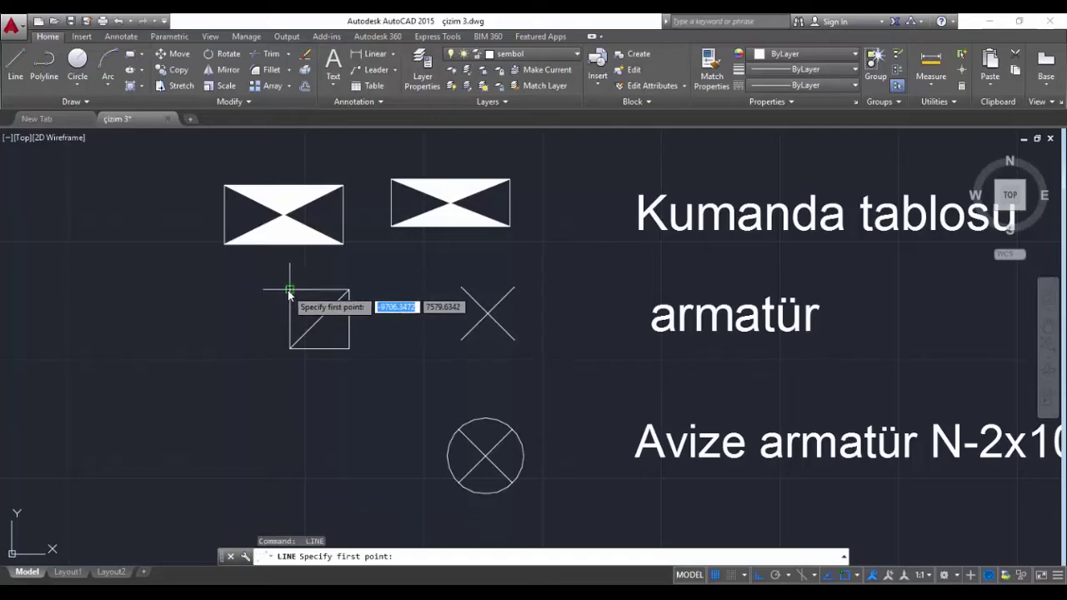
click(289, 291)
click(348, 349)
click(346, 354)
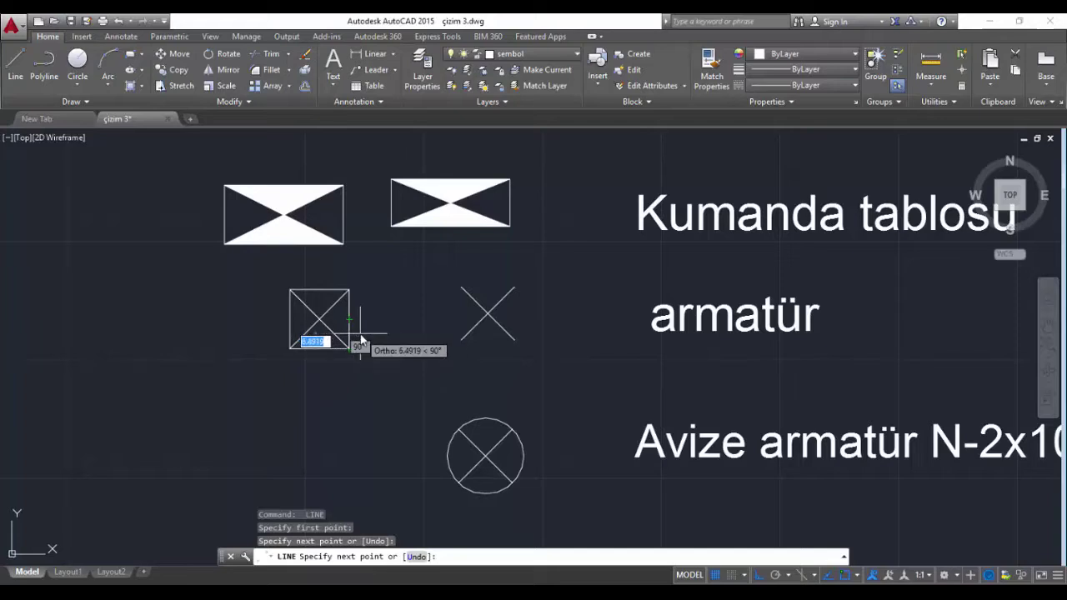
key(Return)
Erase the square's four edges, leaving only the crossing diagonals
click(349, 321)
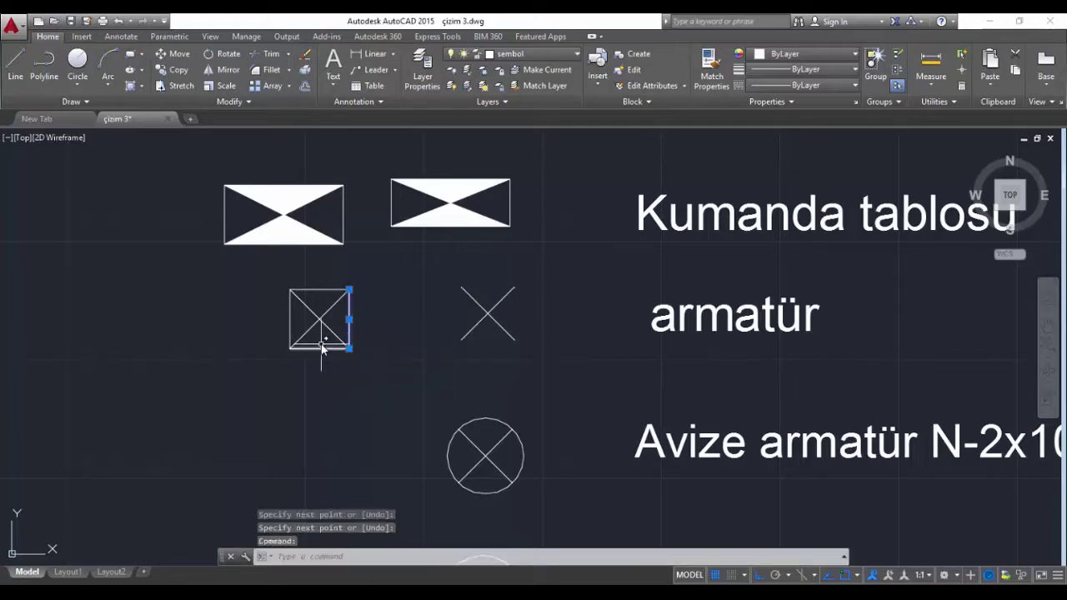
click(320, 349)
click(296, 320)
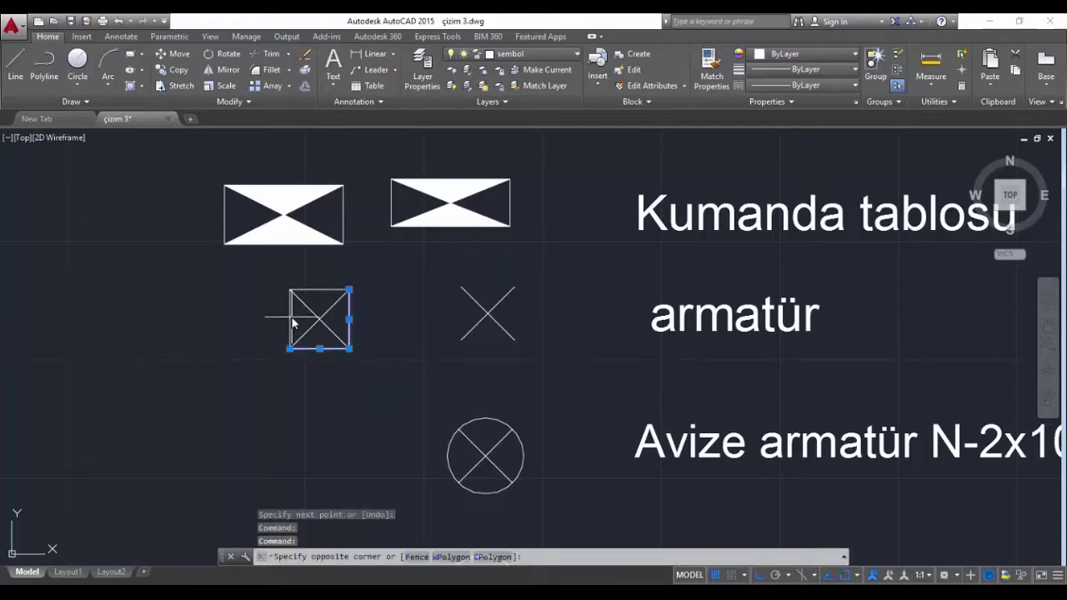
click(291, 321)
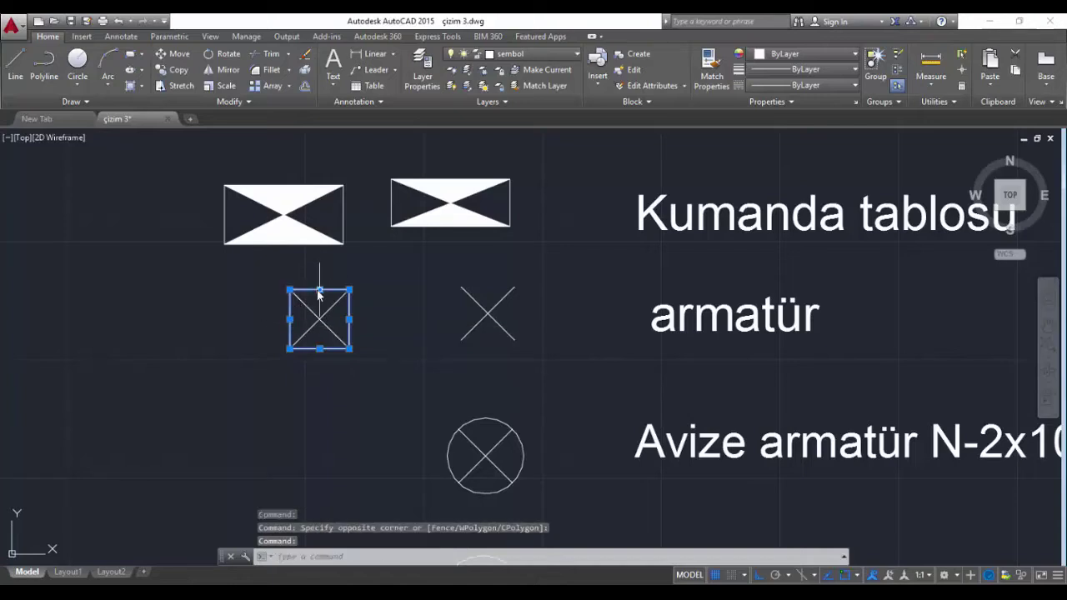
key(Delete)
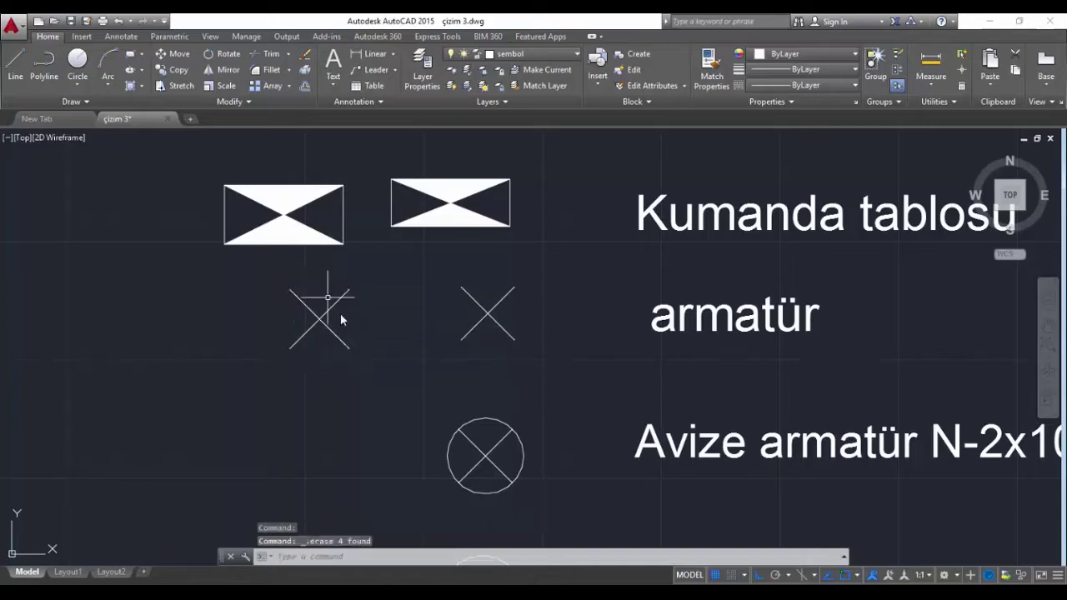
Draw a circle of radius 10 left of the Avize armatür symbol
mouse_move(342, 404)
middle_down()
mouse_move(366, 347)
mouse_move(367, 262)
middle_up()
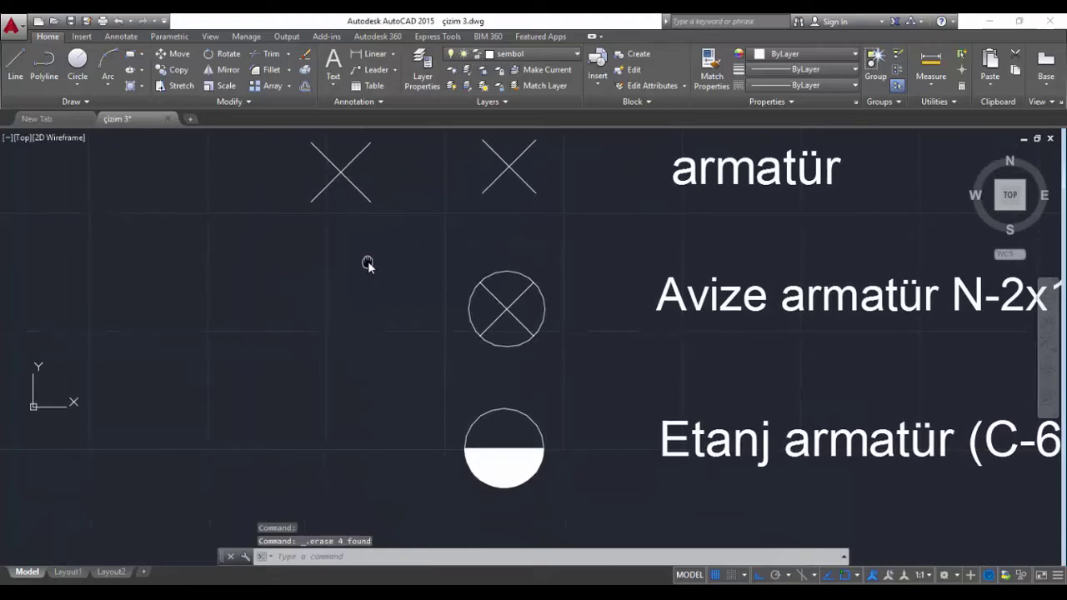
middle_drag(254, 367, 289, 282)
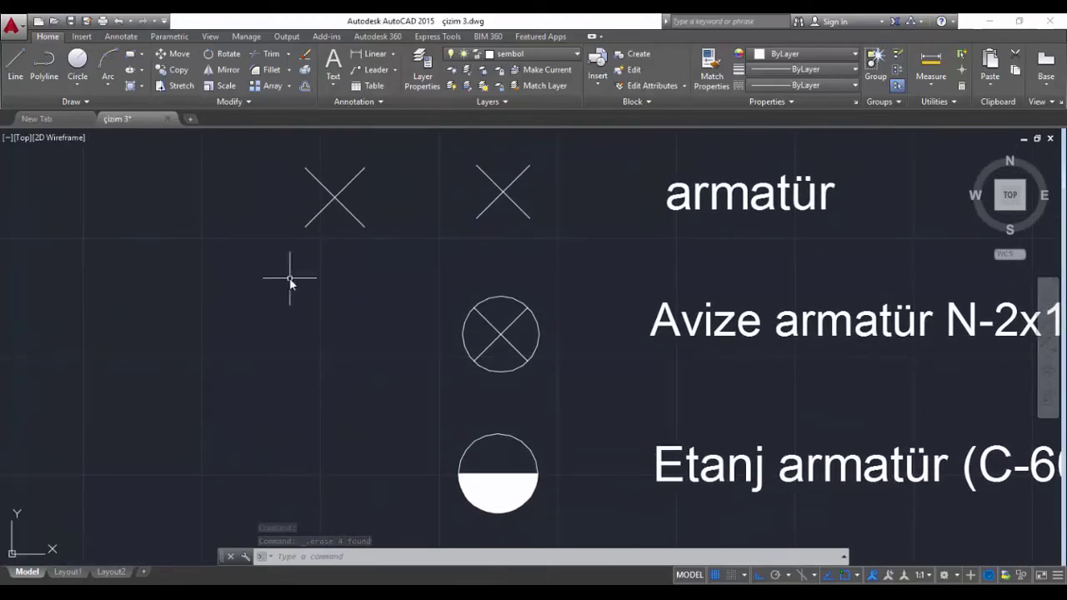
click(77, 62)
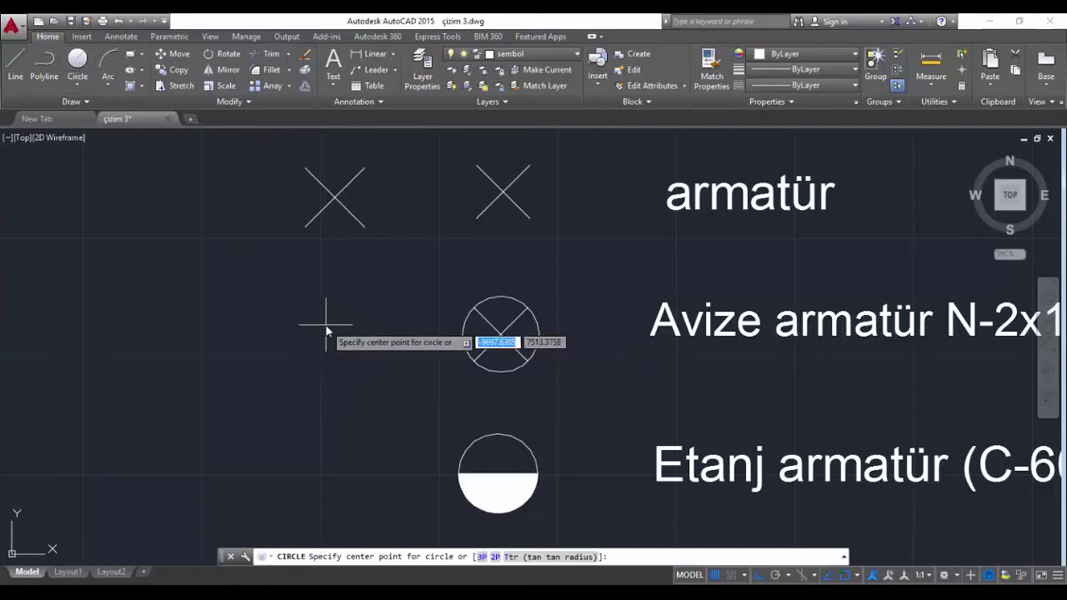
click(368, 331)
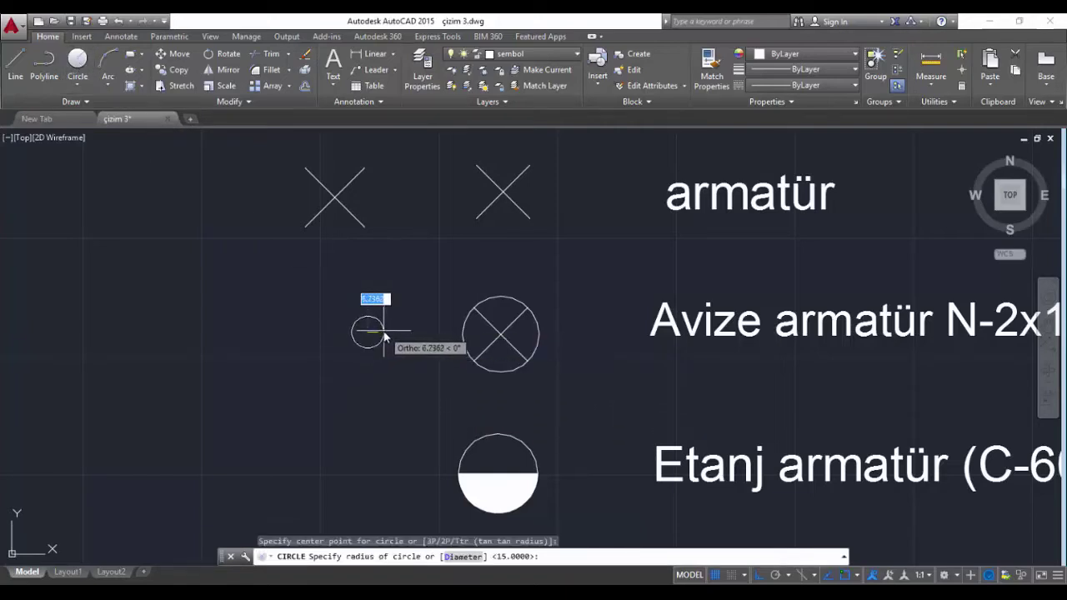
text(10)
key(Return)
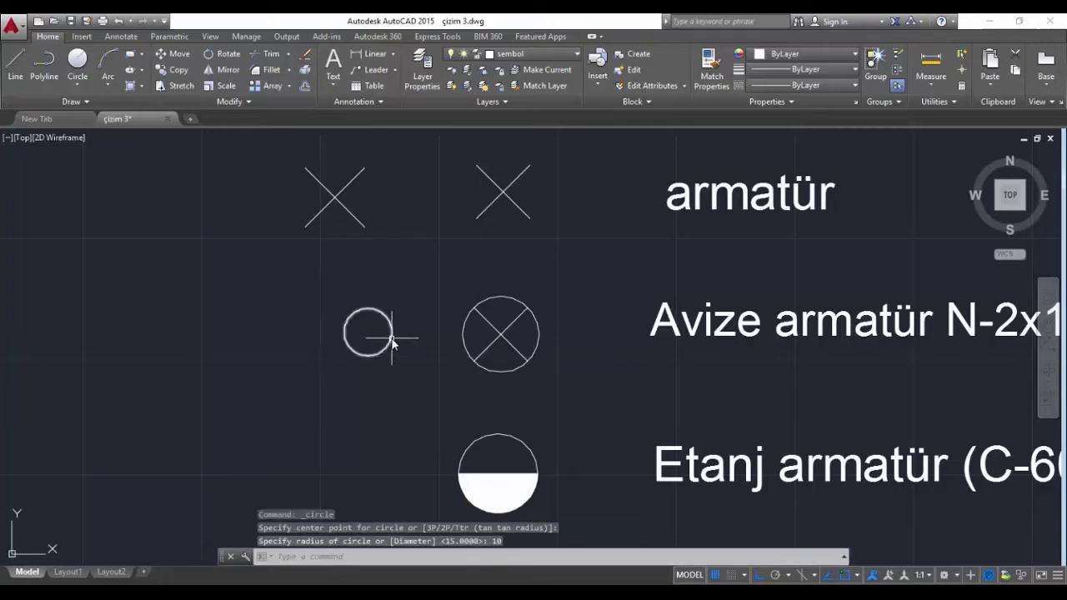
Grip-stretch the circle's quadrant to enlarge it to radius 15
click(393, 338)
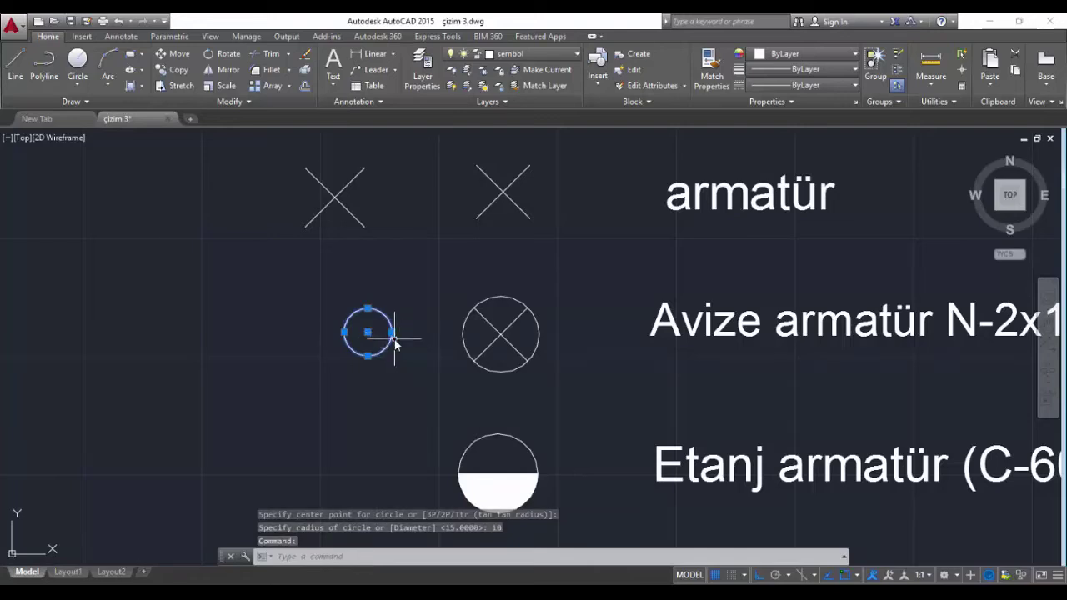
click(393, 332)
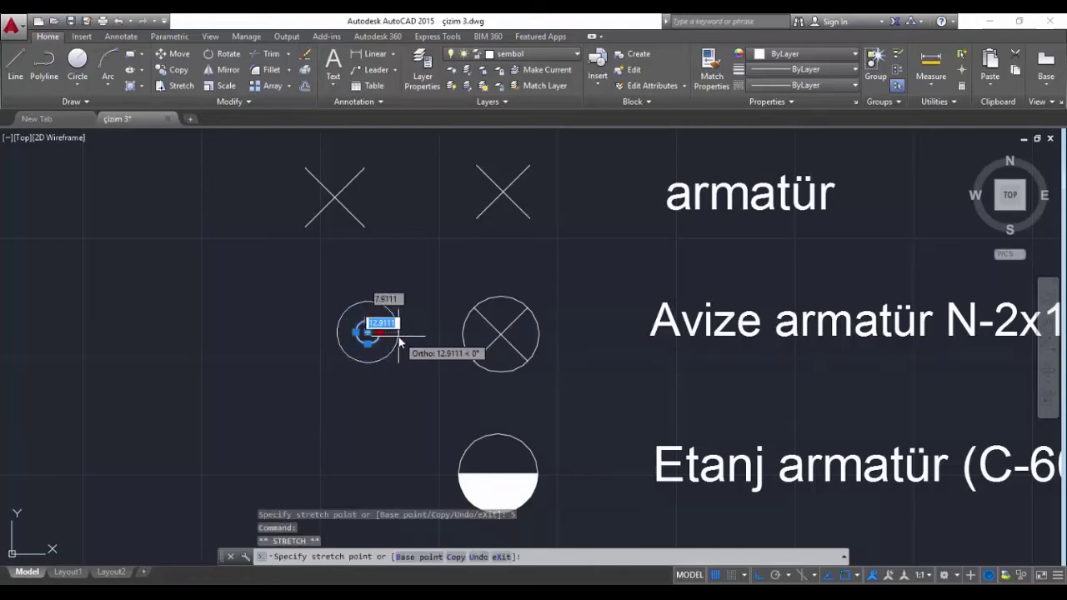
text(15)
key(Return)
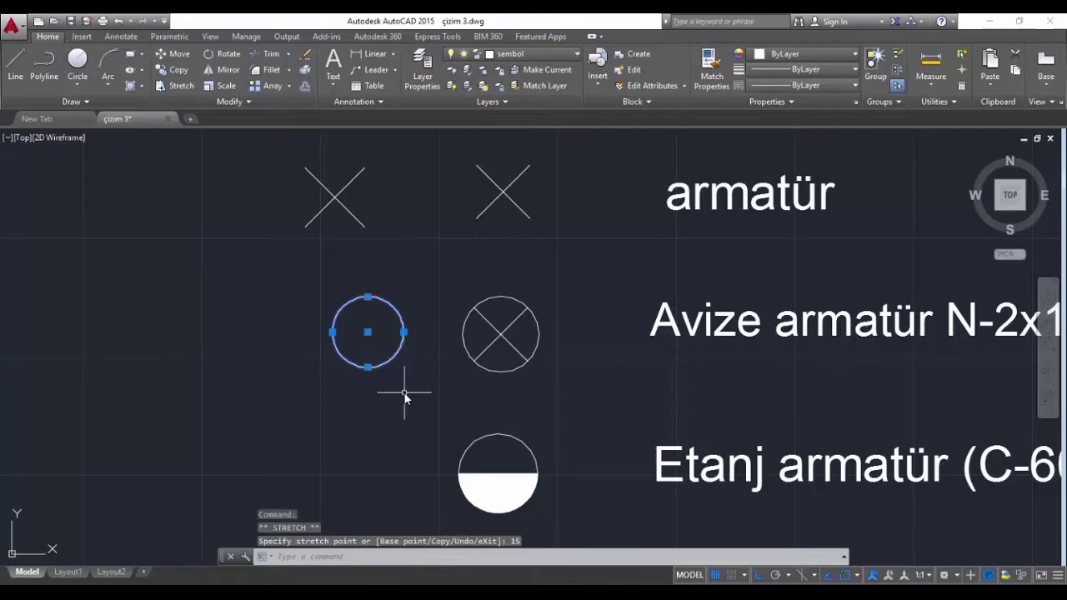
key(Escape)
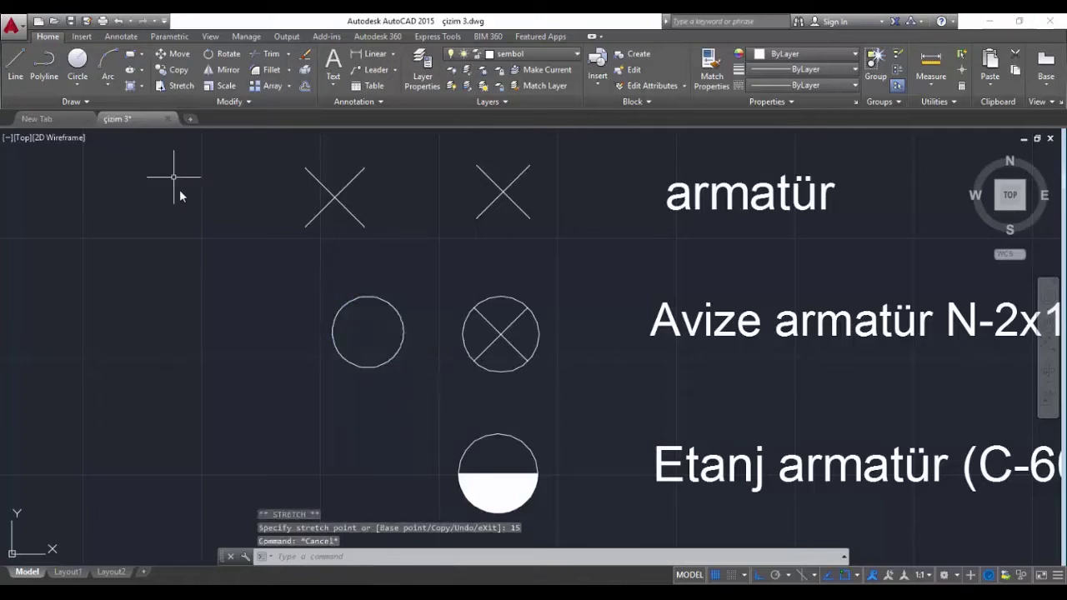
text(l)
key(Return)
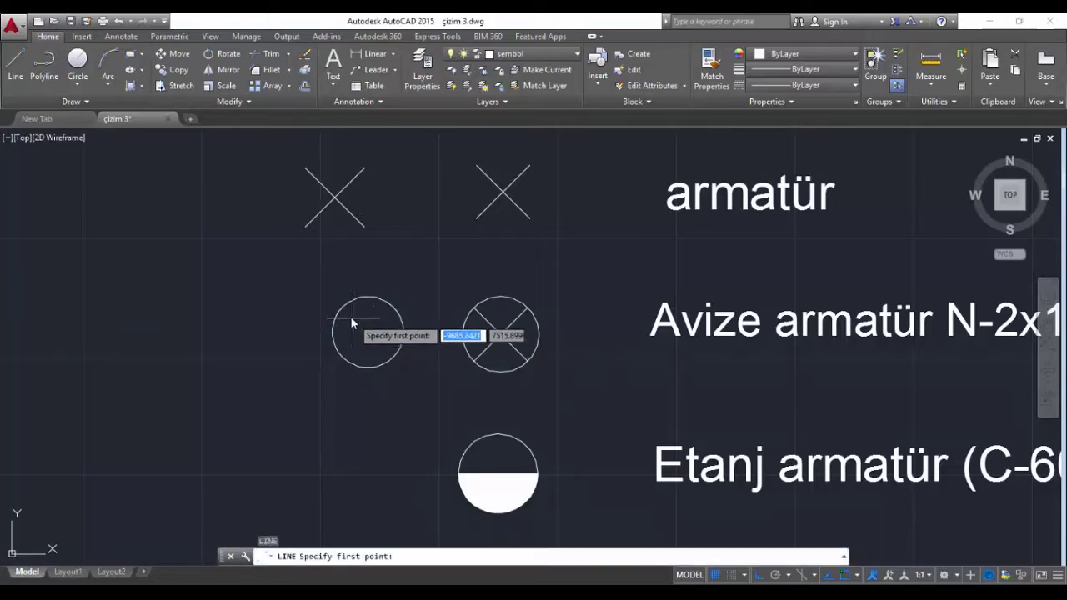
Draw two crossing diagonal lines through the new circle with Ortho turned off
click(344, 312)
click(390, 310)
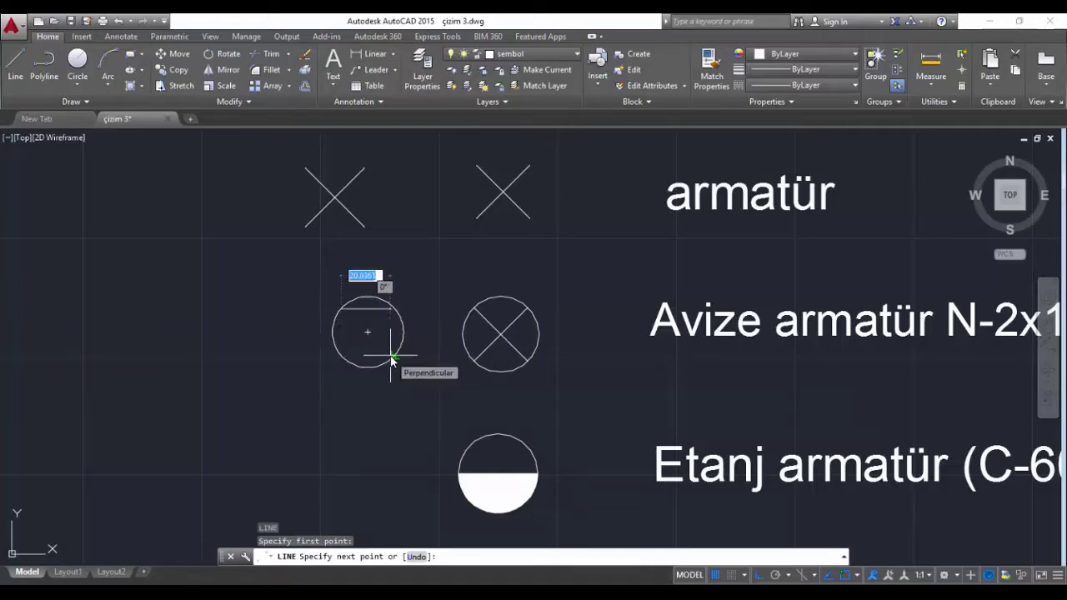
key(F8)
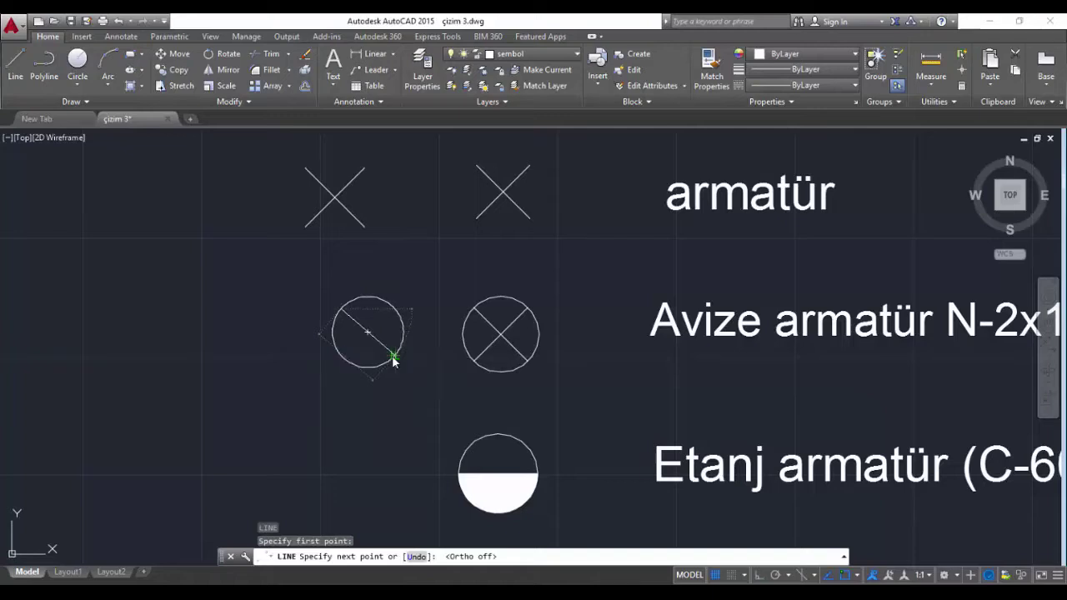
click(394, 359)
key(Return)
key(Return)
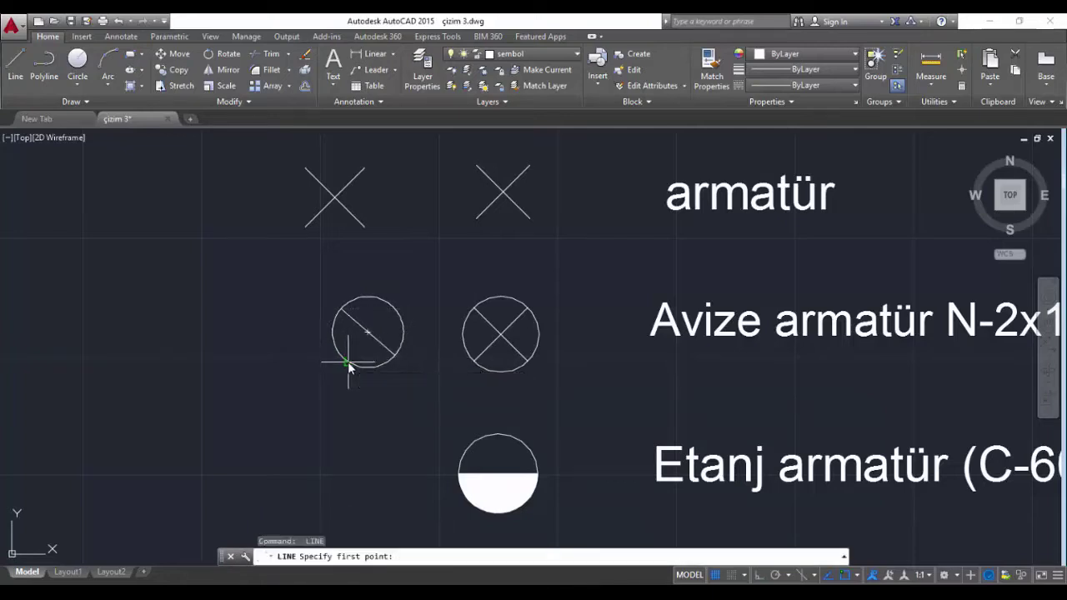
click(348, 362)
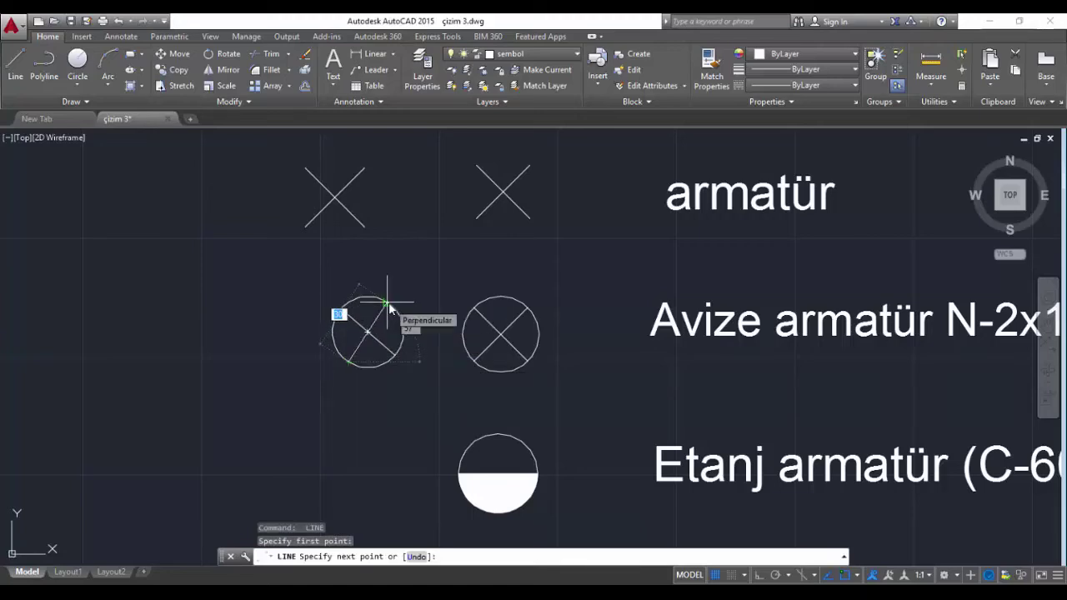
click(388, 301)
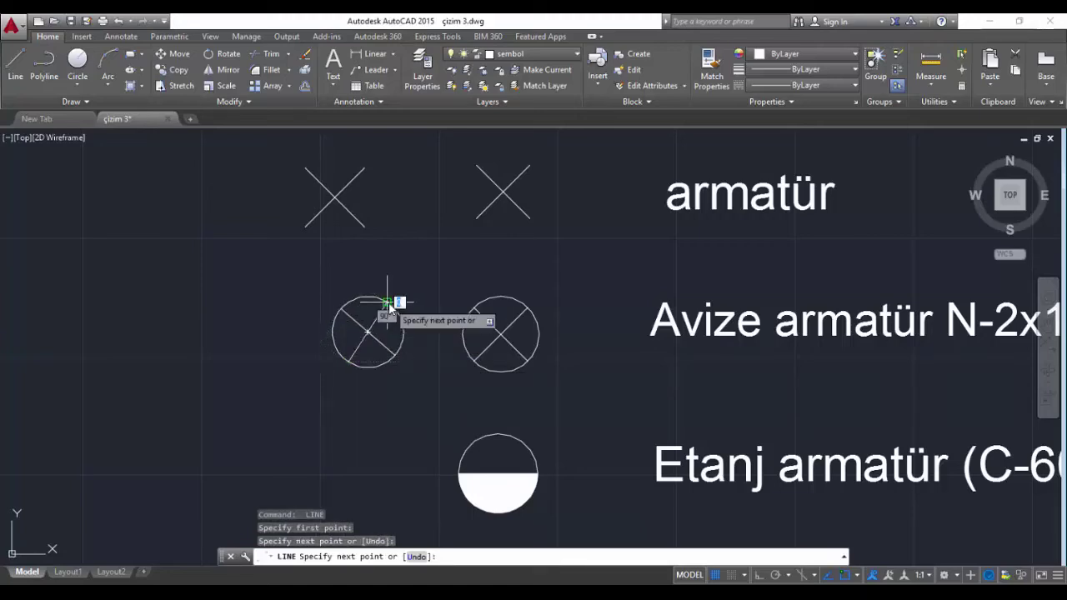
key(Return)
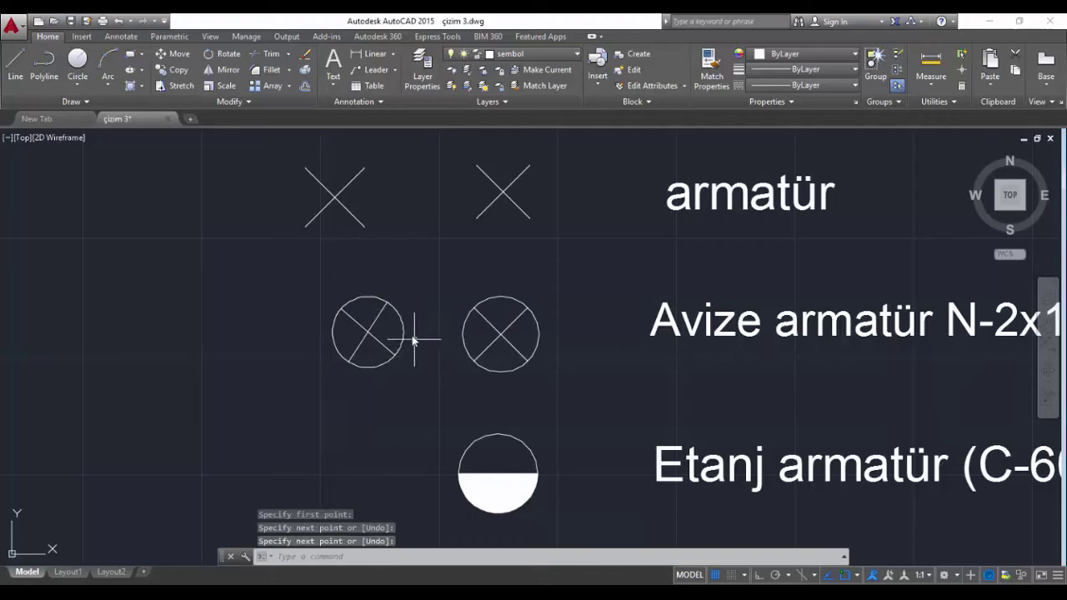
mouse_move(420, 402)
middle_down()
mouse_move(408, 341)
mouse_move(376, 291)
mouse_move(394, 255)
middle_up()
scroll(354, 313, down, 3)
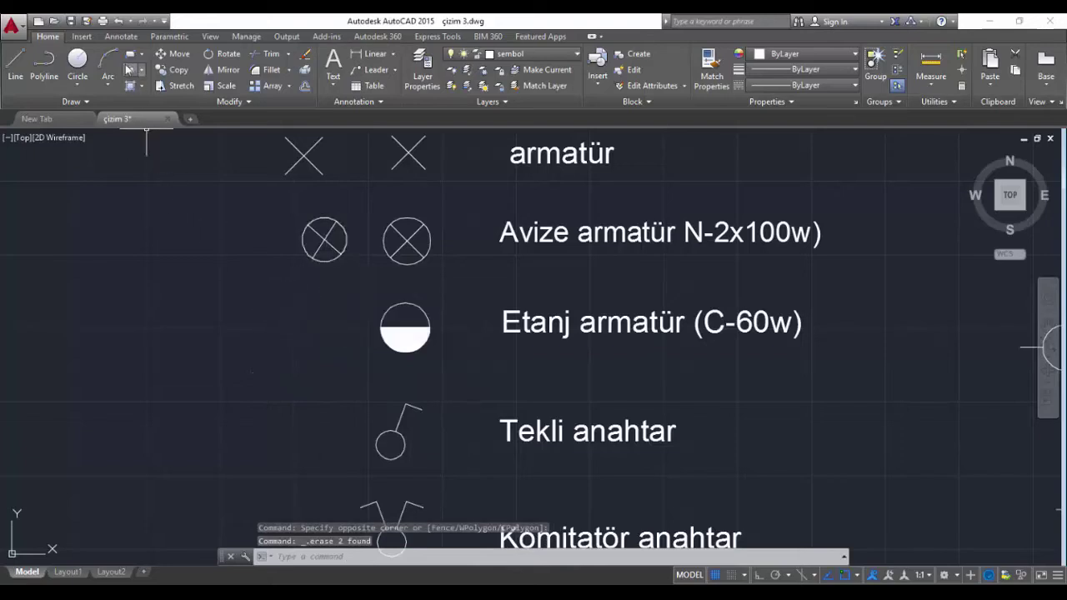
Draw a radius-15 circle left of the Etanj symbol with a horizontal diameter, trimming the outside stub
click(76, 57)
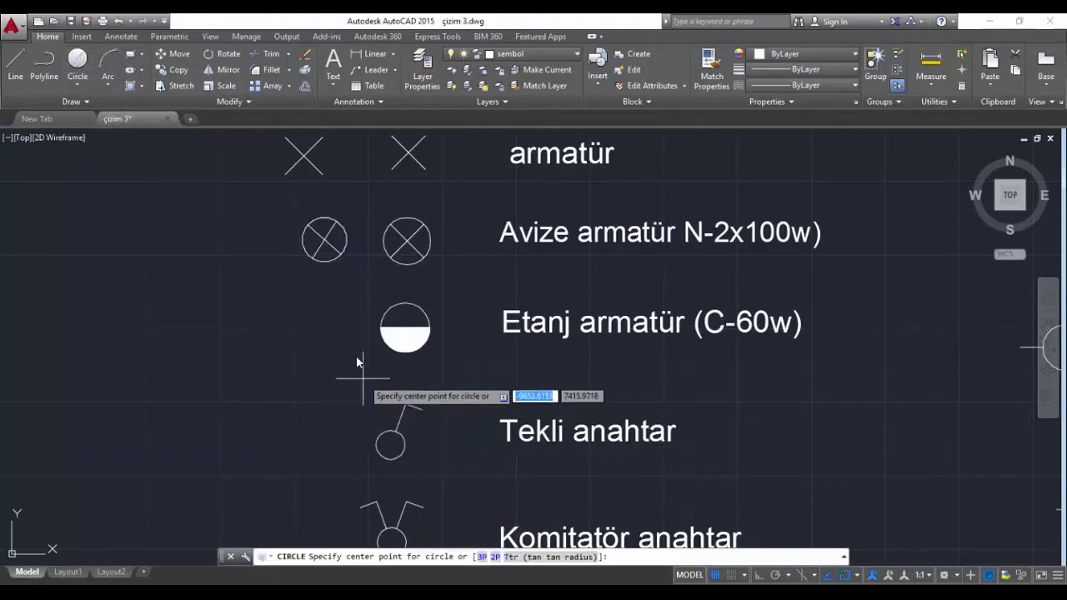
click(330, 332)
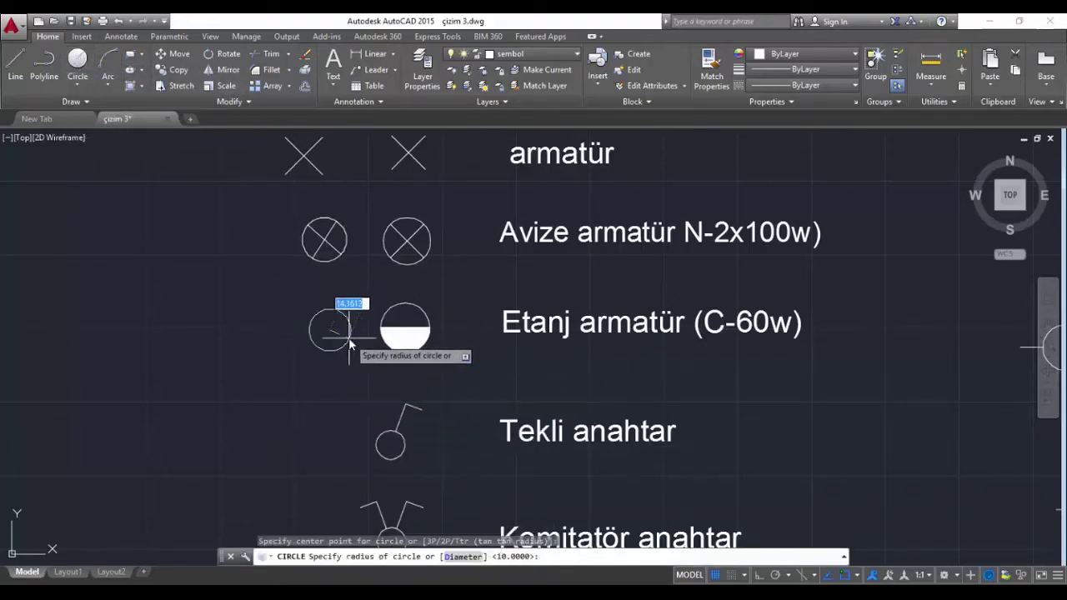
key(Return)
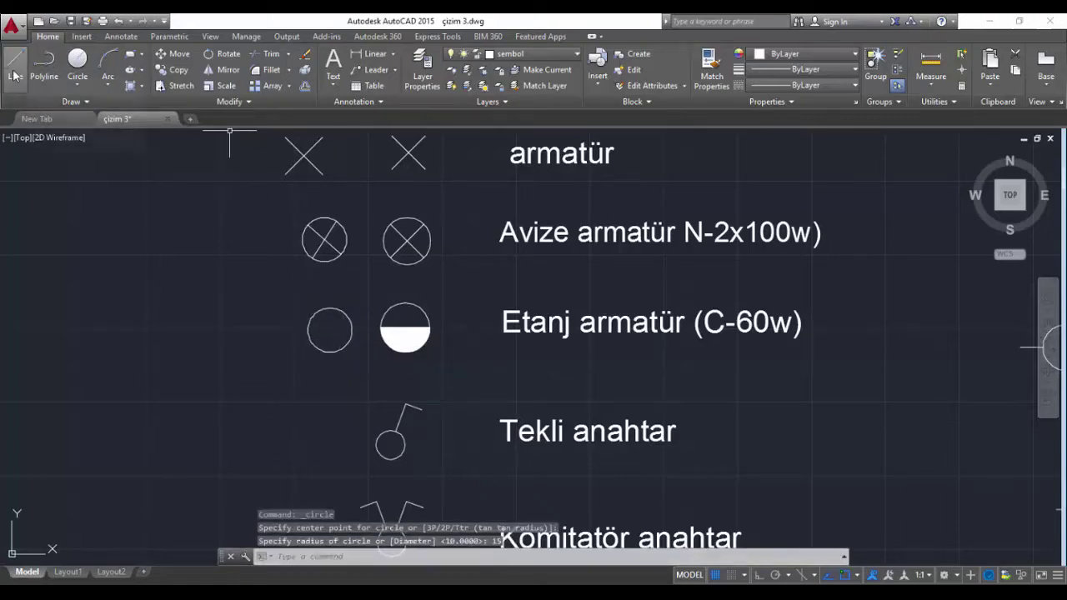
key(Return)
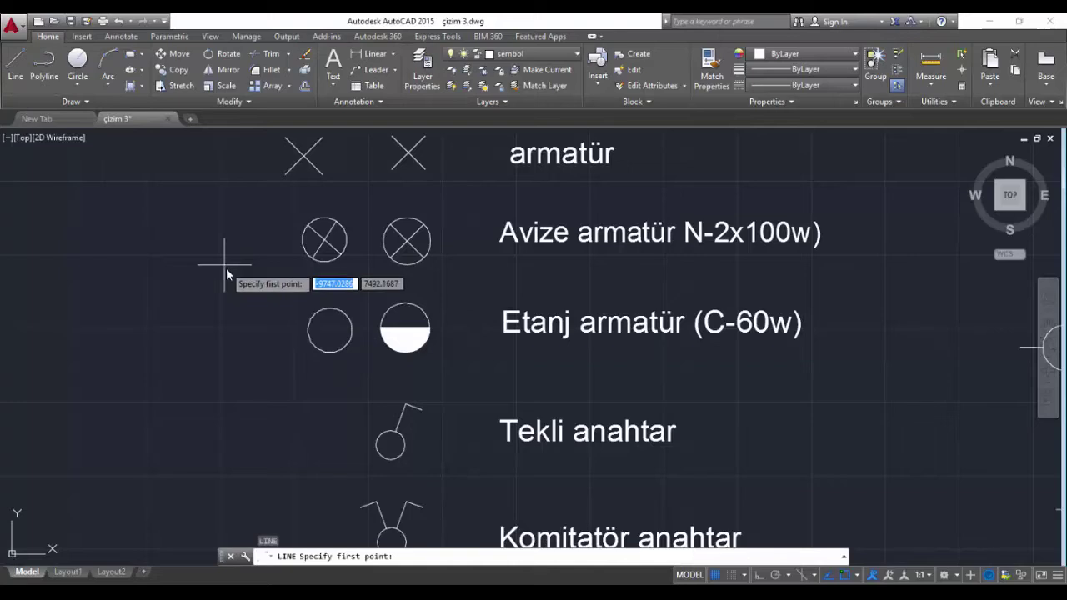
scroll(300, 367, up, 2)
scroll(304, 333, up, 2)
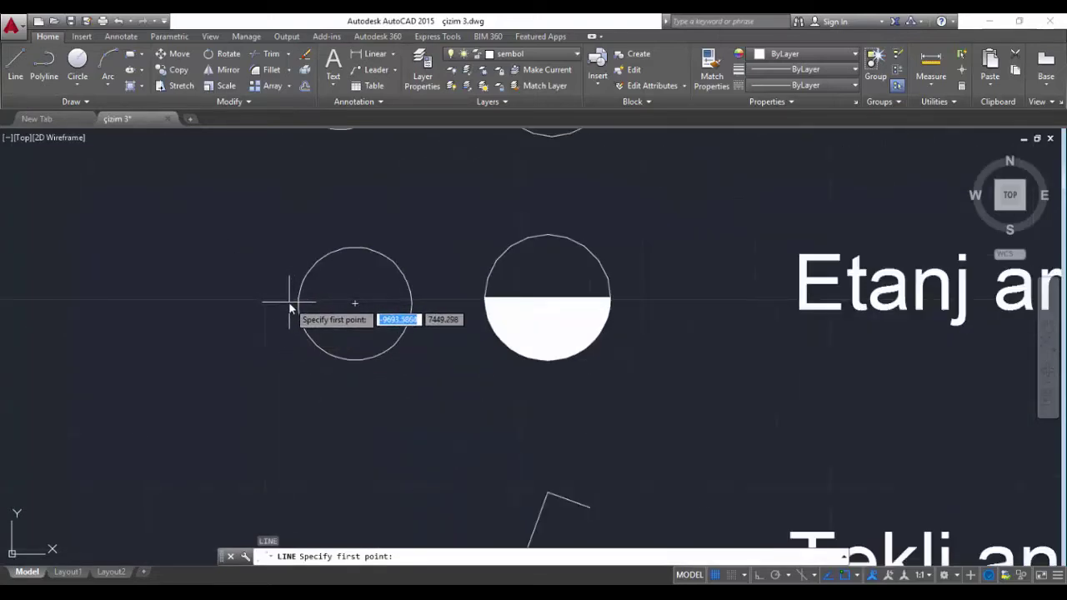
click(289, 302)
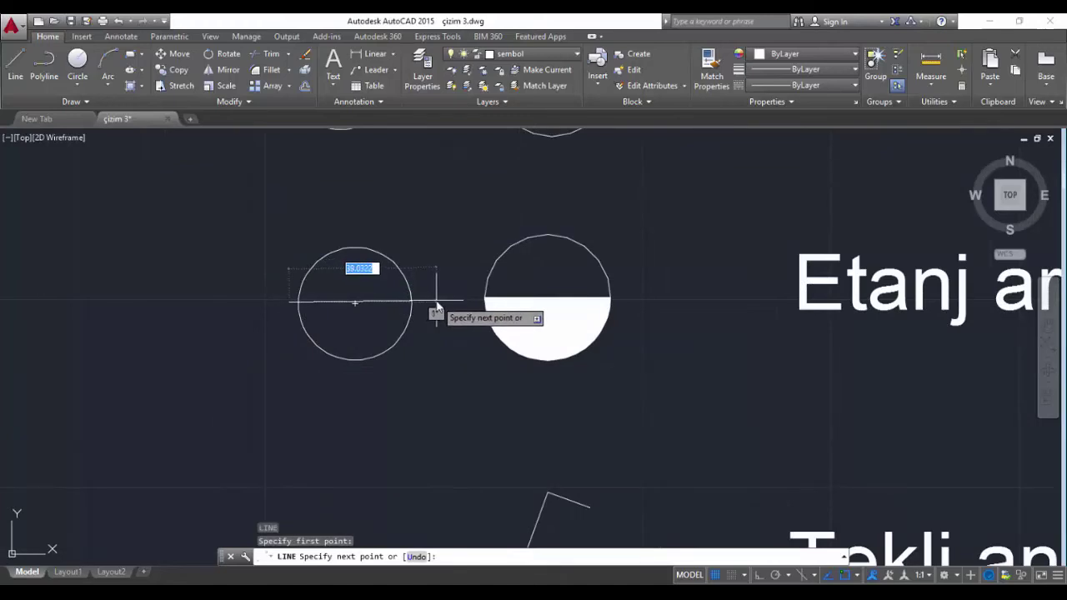
key(F8)
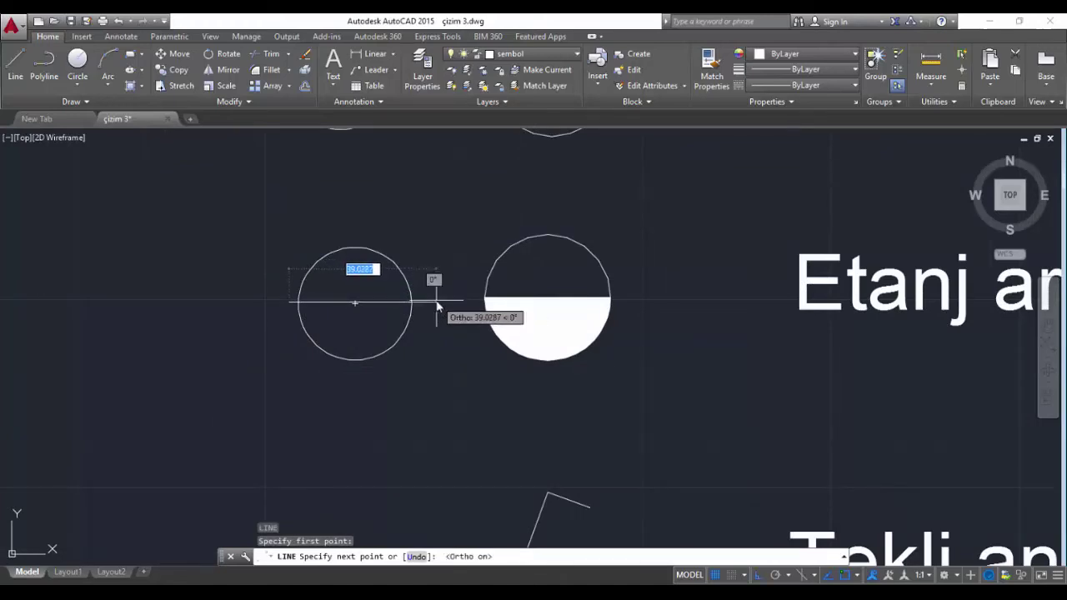
click(434, 302)
key(Return)
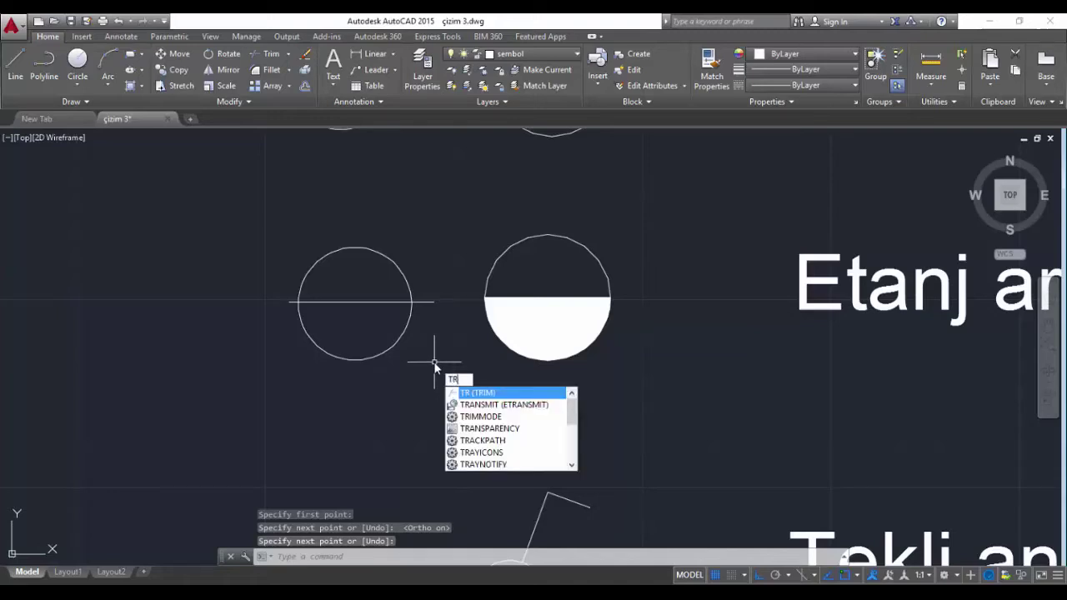
key(Return)
key(Return)
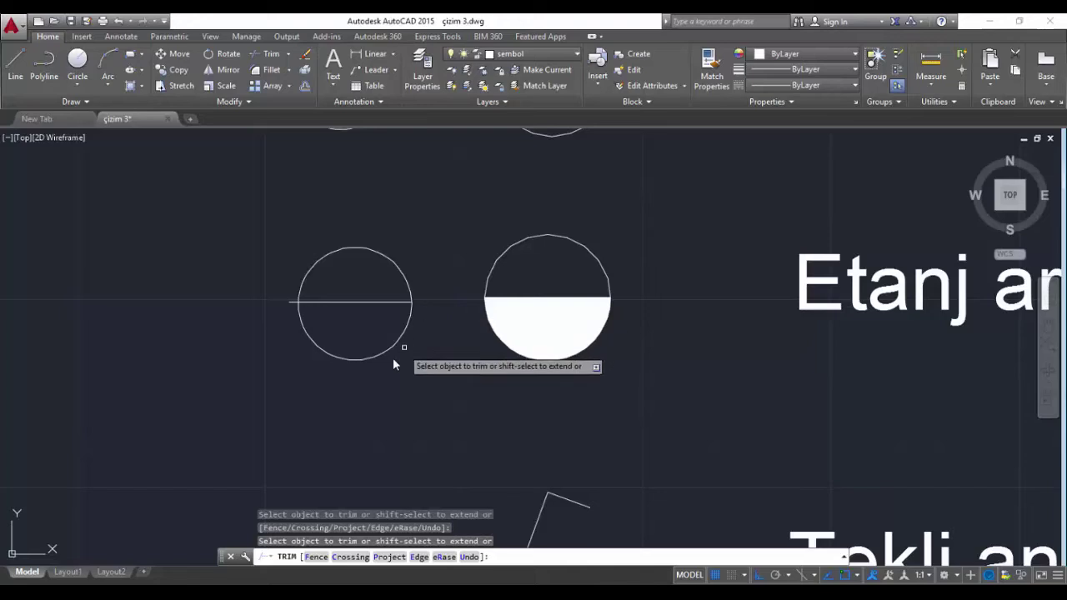
click(288, 303)
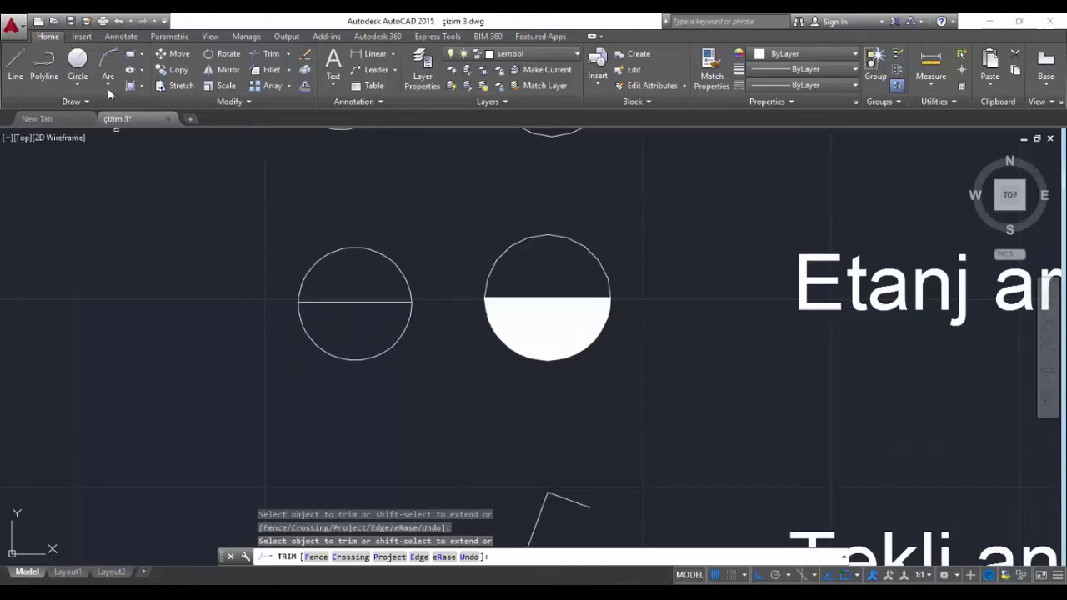
Fill the circle's lower half with a solid hatch
click(130, 87)
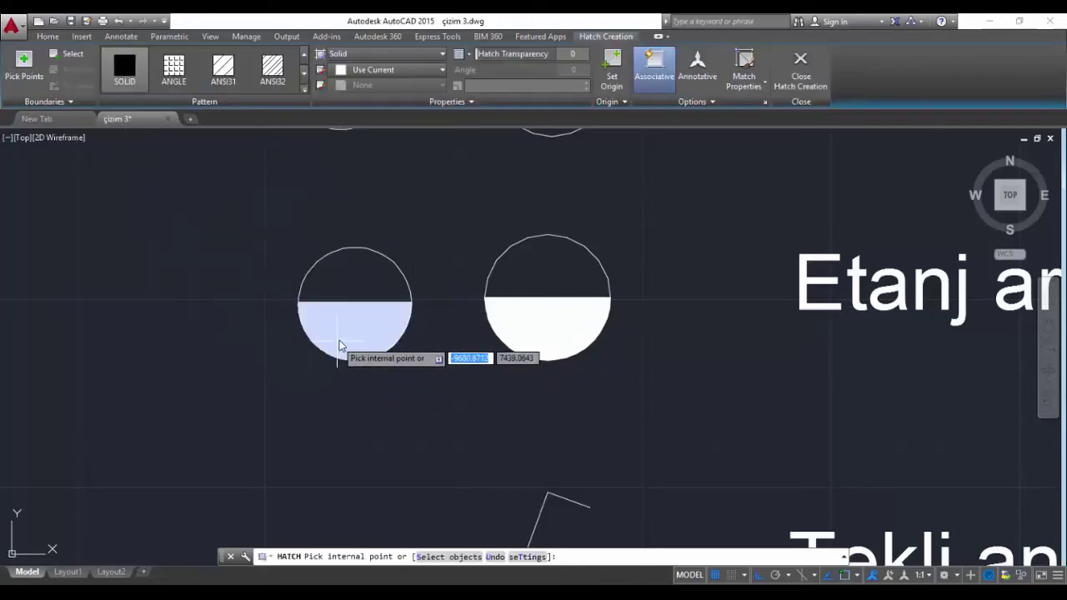
key(Return)
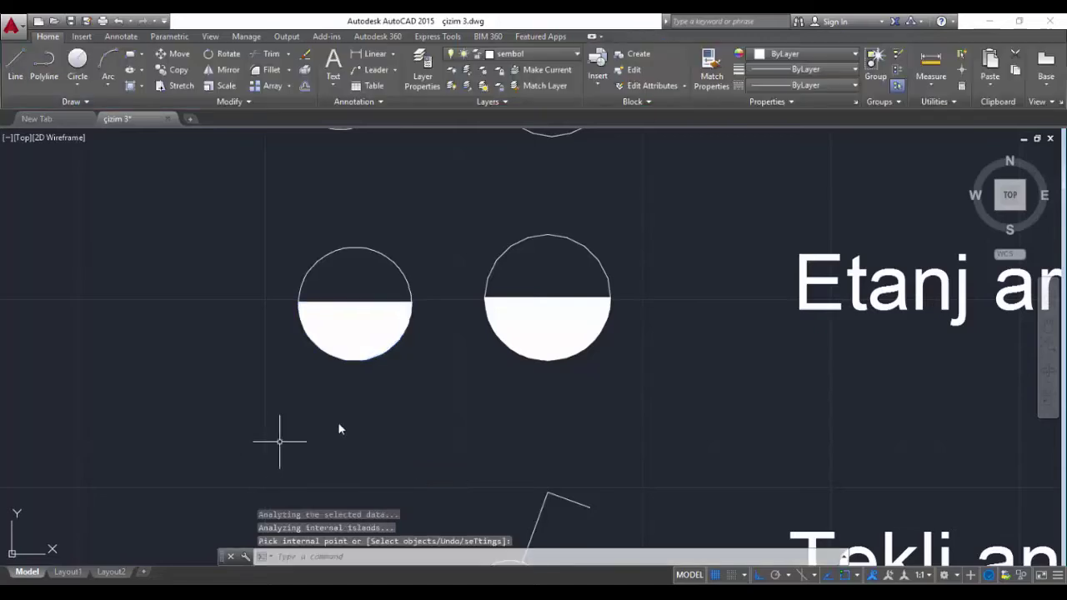
scroll(350, 419, down, 2)
middle_drag(406, 446, 441, 294)
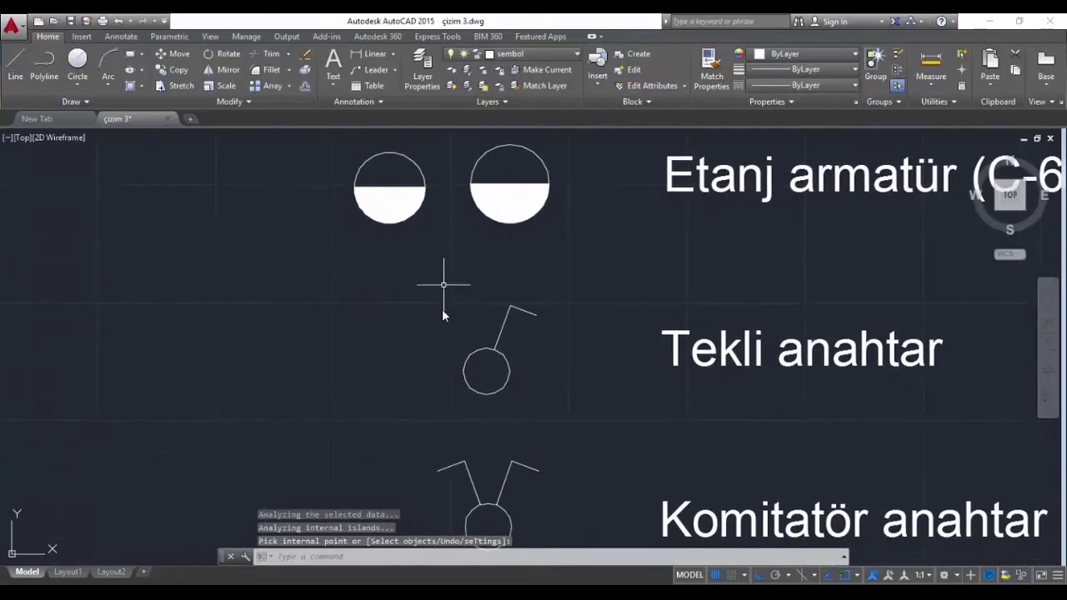
Draw a radius-10 circle left of Tekli anahtar with a slanted stem and short tip
click(78, 65)
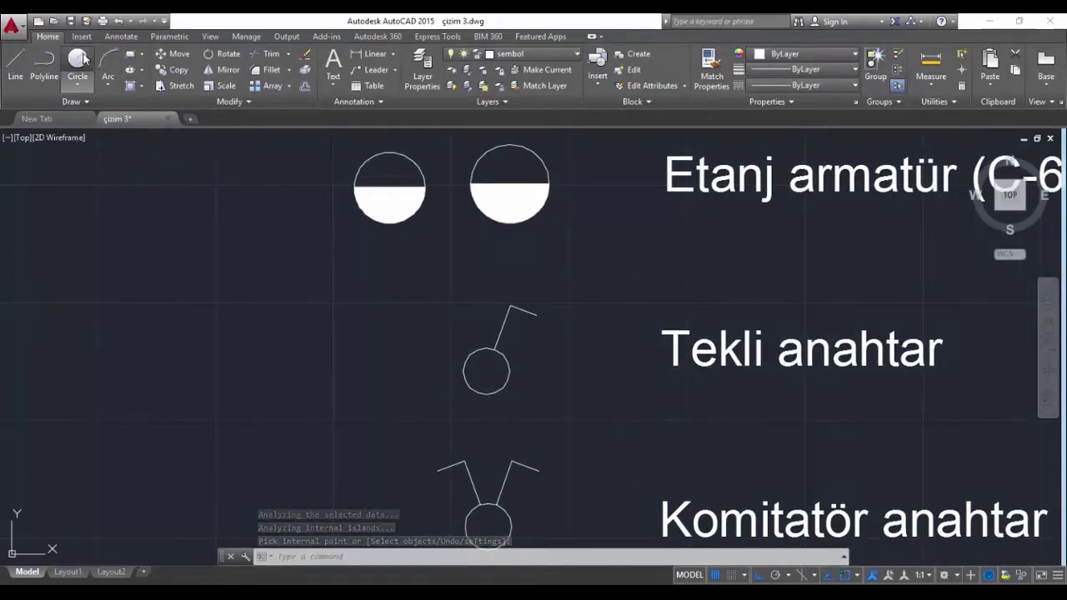
click(395, 375)
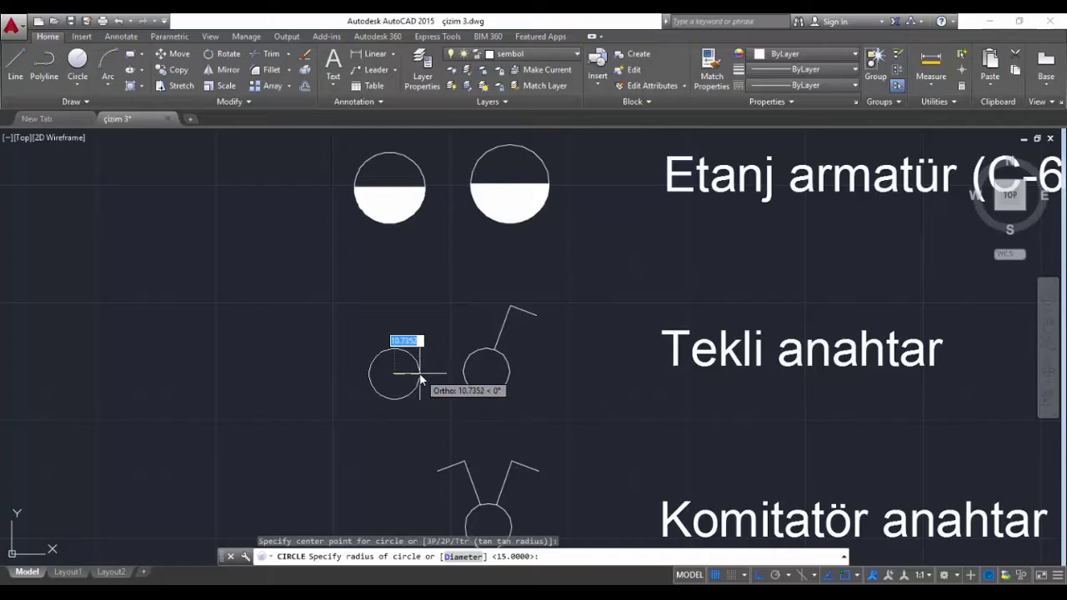
text(10)
key(Return)
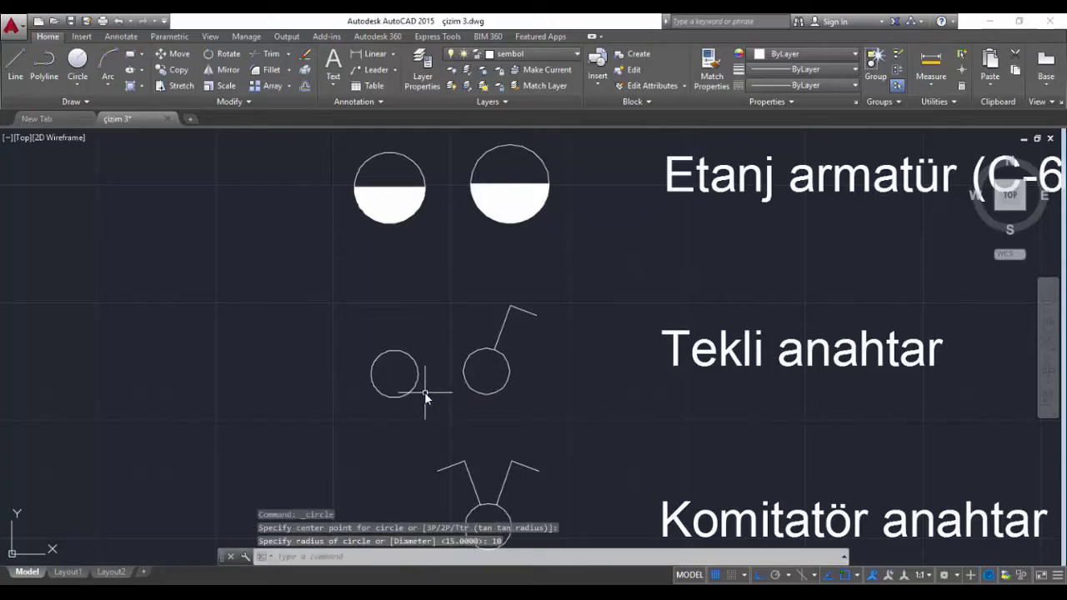
text(l)
key(Return)
click(409, 356)
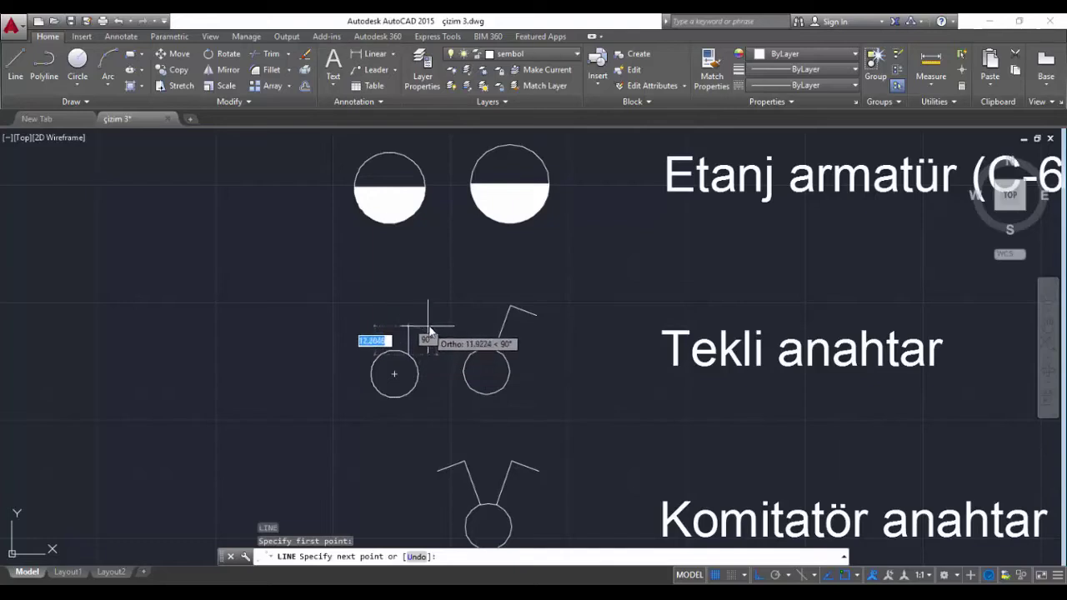
key(F8)
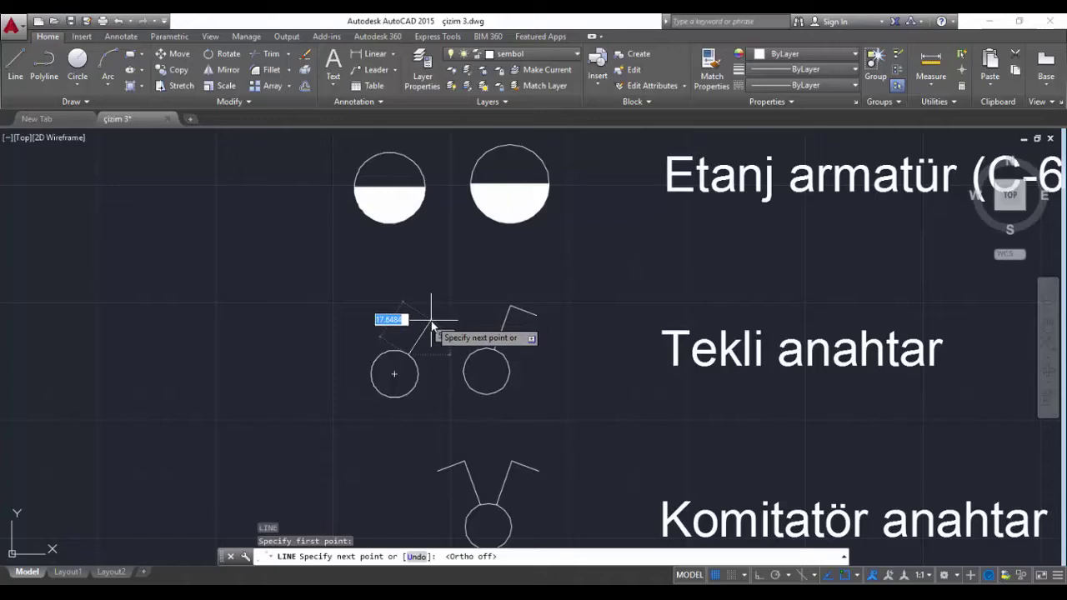
click(434, 320)
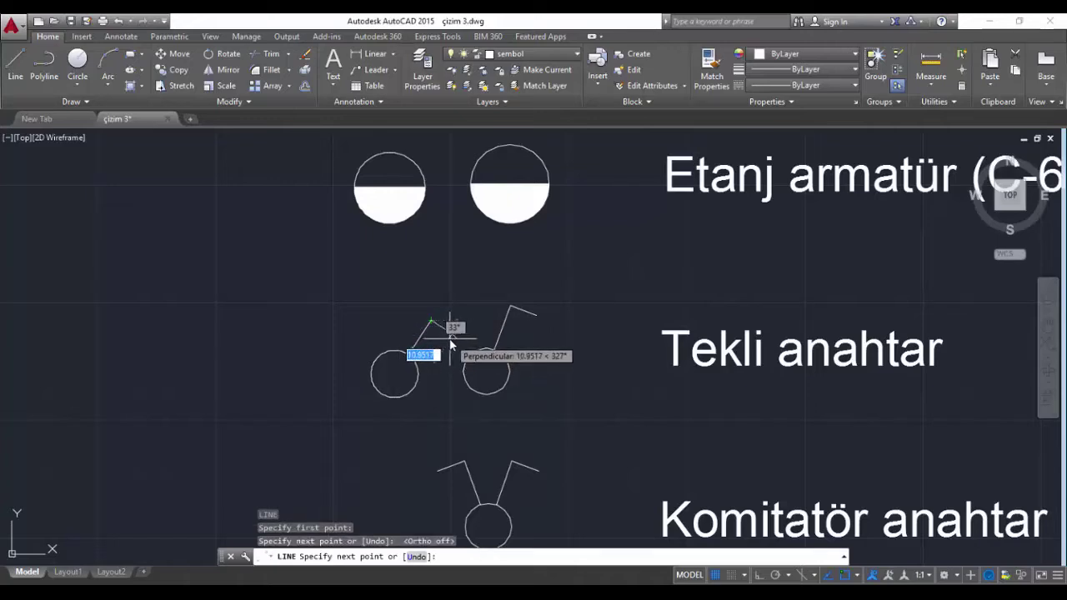
click(451, 343)
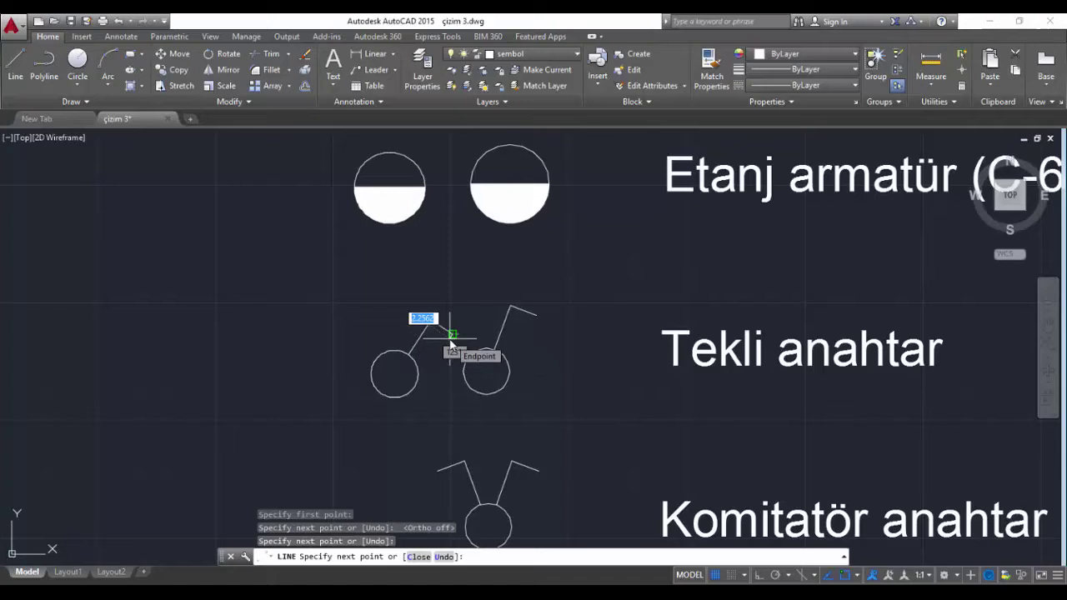
key(Return)
Select the new switch's stem lines and rotate them about the circle centre
middle_drag(434, 403, 448, 273)
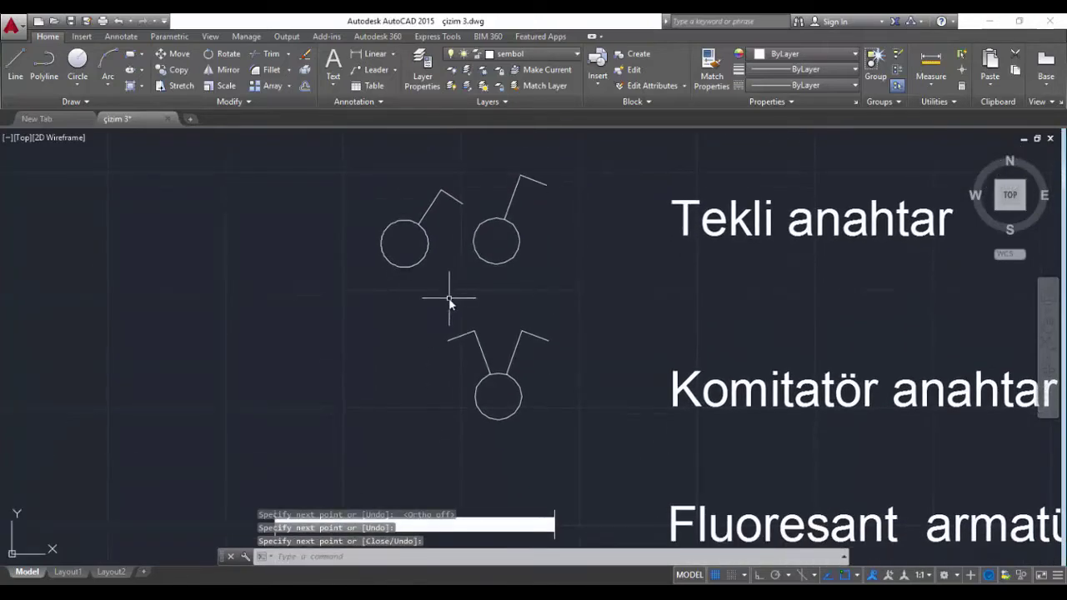
click(479, 177)
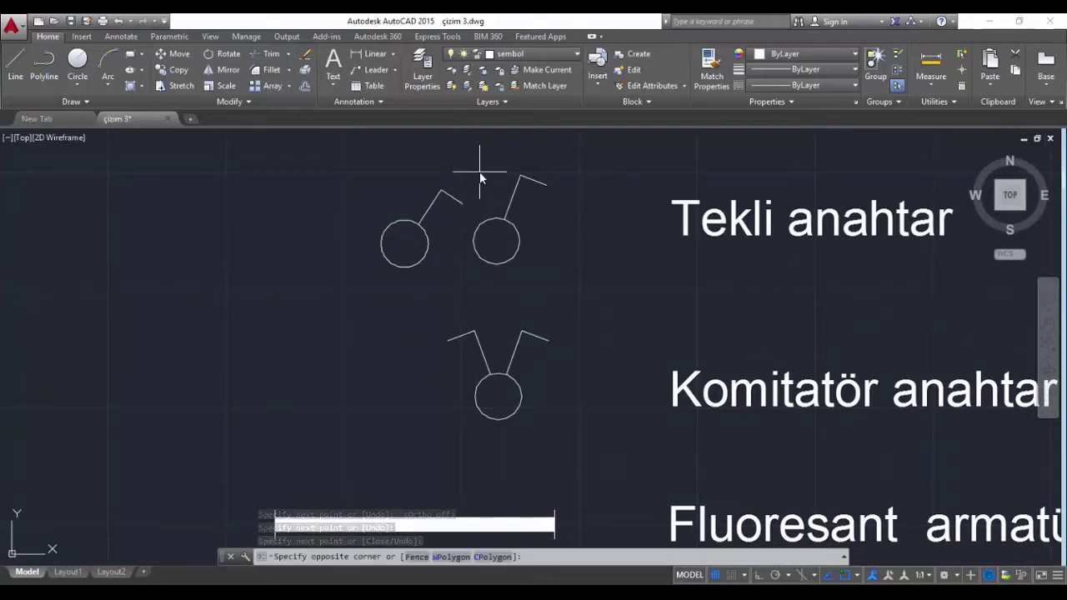
click(431, 211)
click(218, 54)
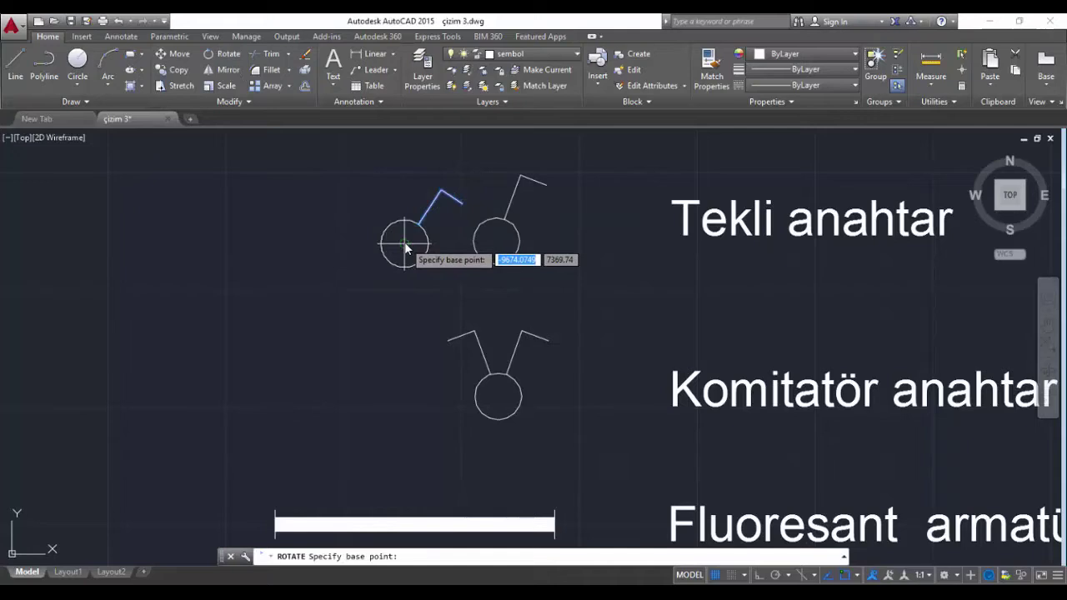
click(404, 244)
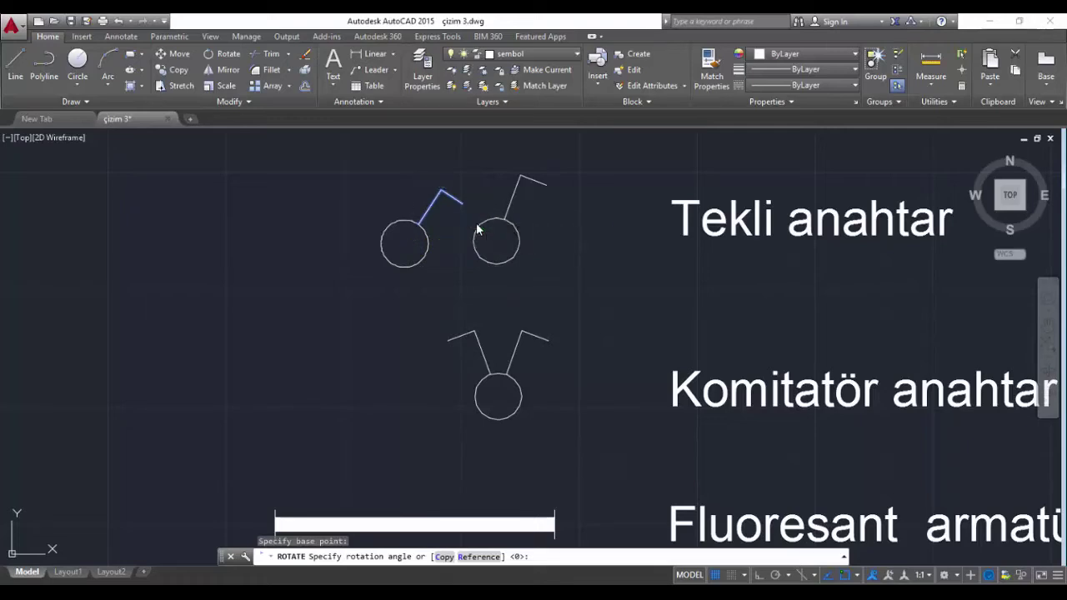
key(Return)
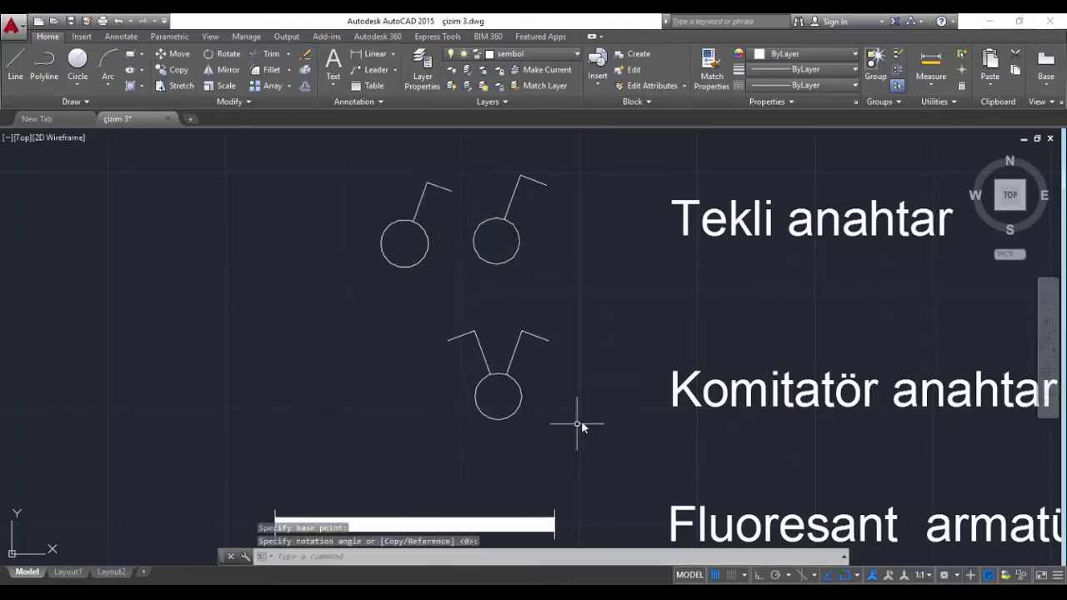
middle_drag(566, 418, 556, 404)
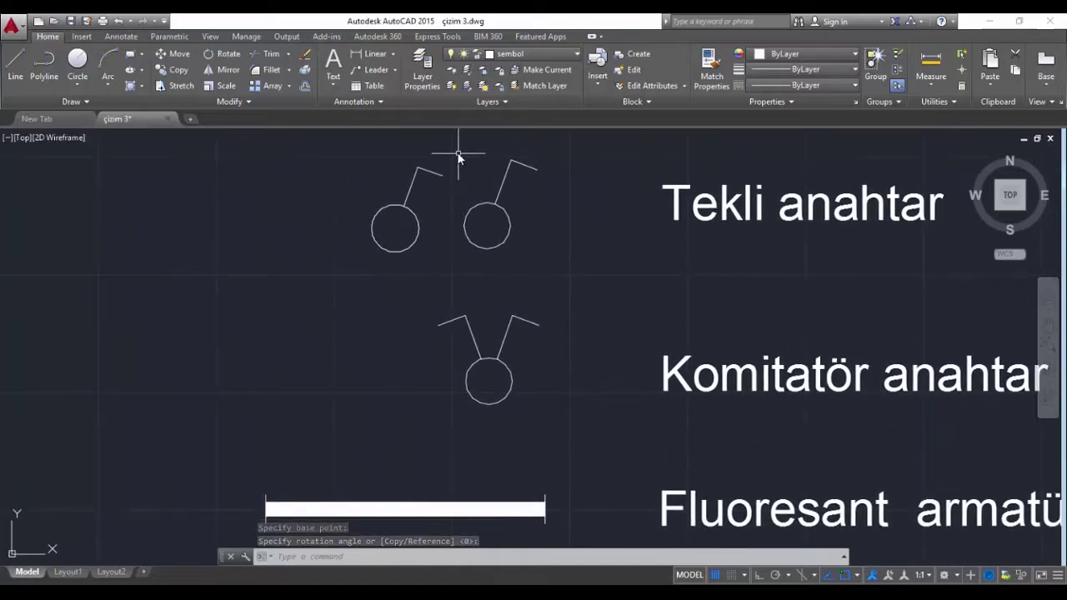
click(452, 155)
Copy the left switch symbol to a spot left of the Komitatör anahtar symbol
click(364, 267)
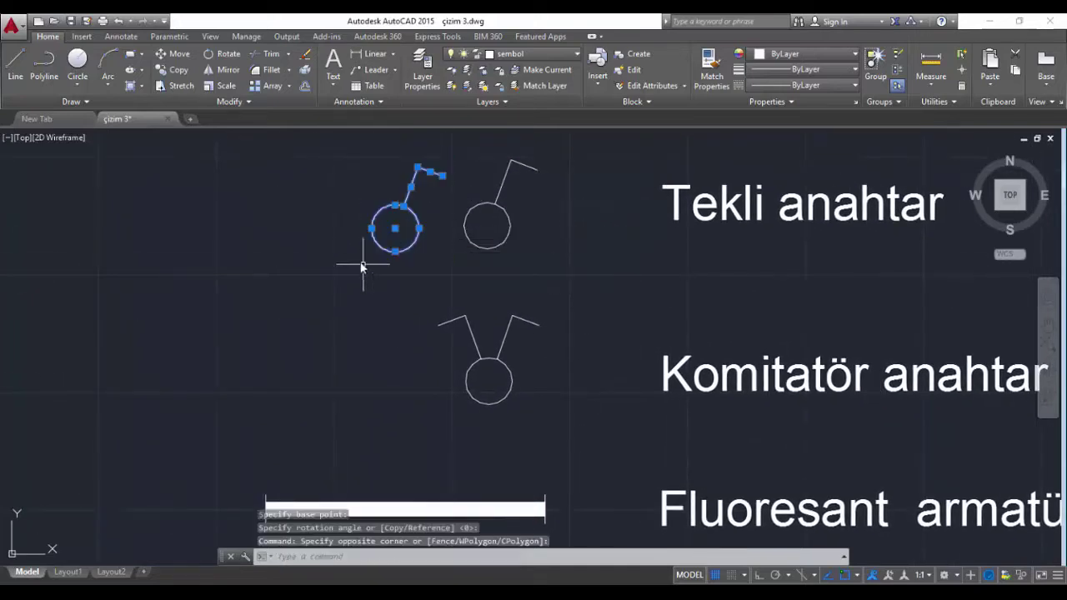
click(180, 71)
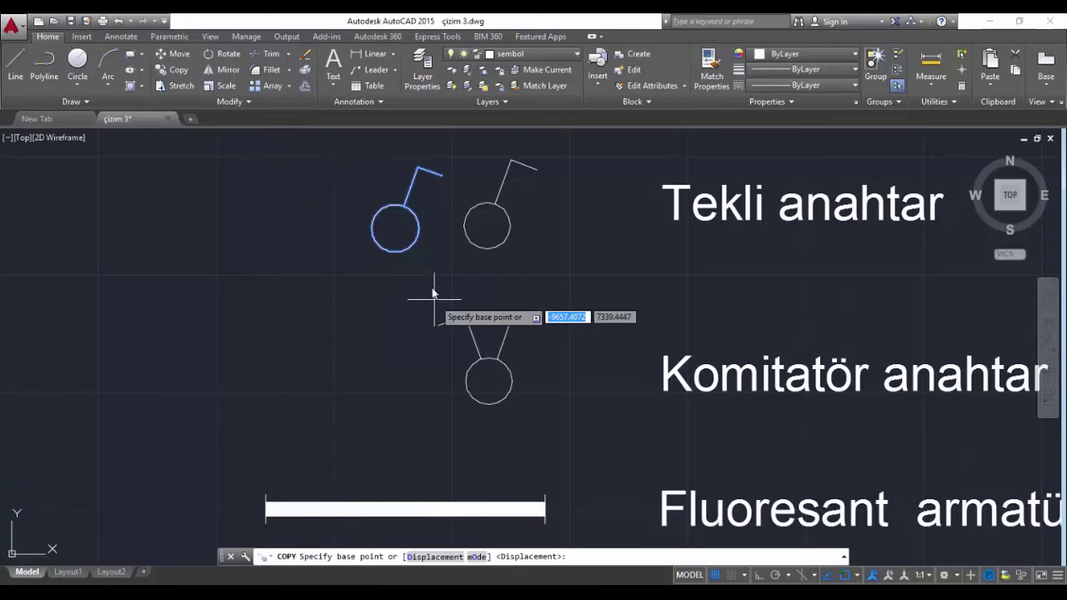
click(397, 232)
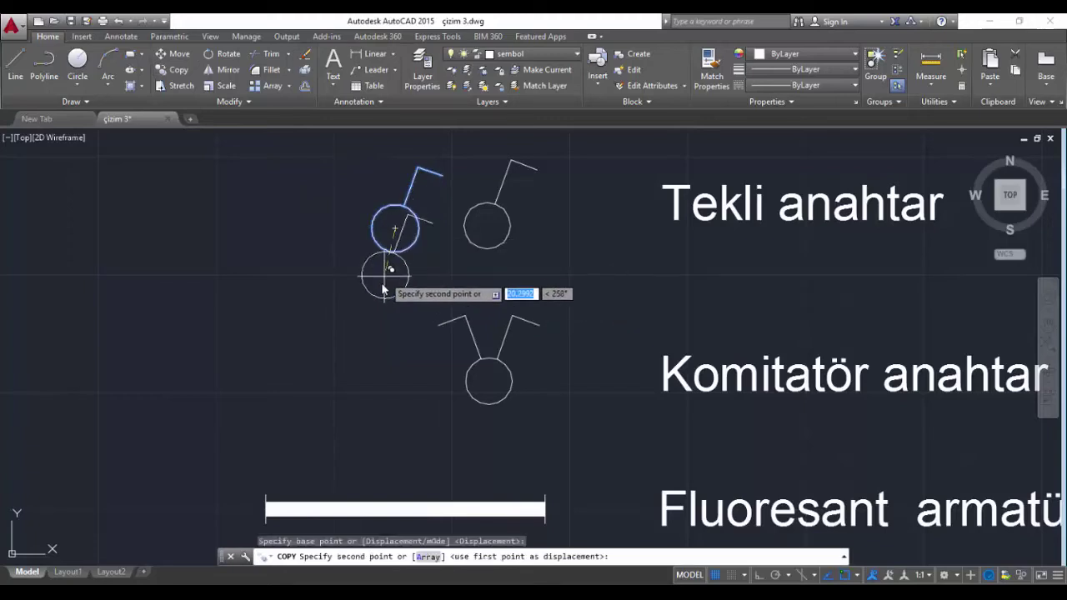
click(364, 383)
key(Return)
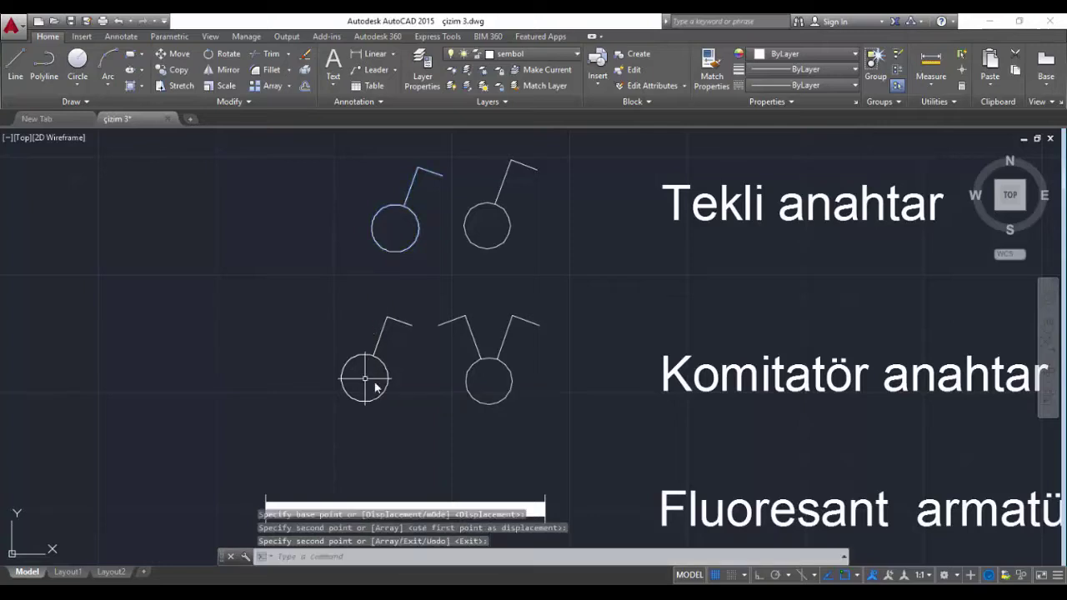
middle_drag(397, 407, 536, 353)
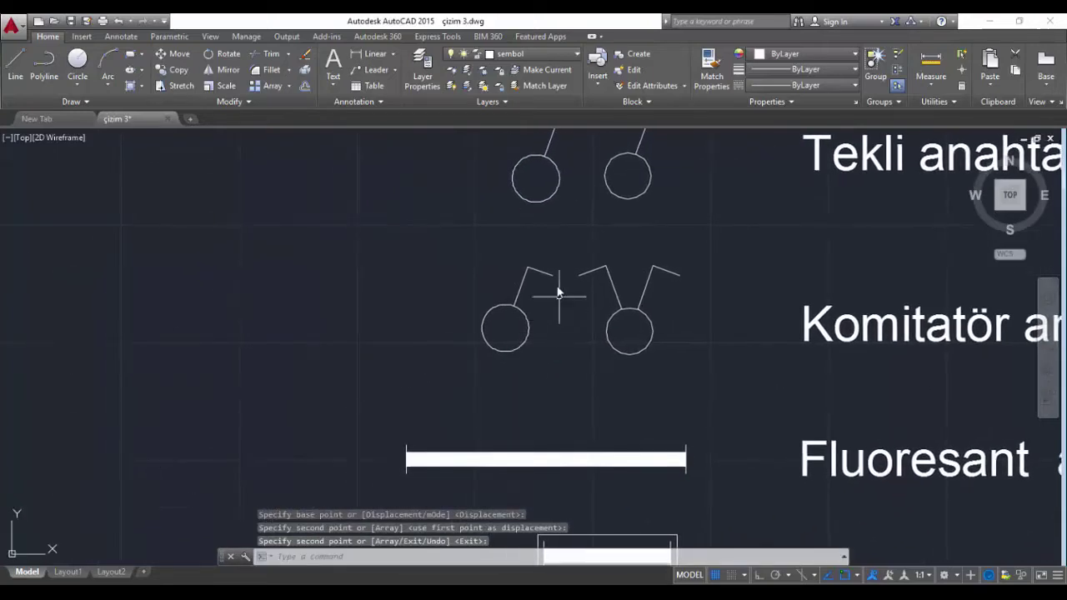
Mirror the copy's stem lines about a vertical axis through its centre, forming a V
click(550, 261)
click(517, 290)
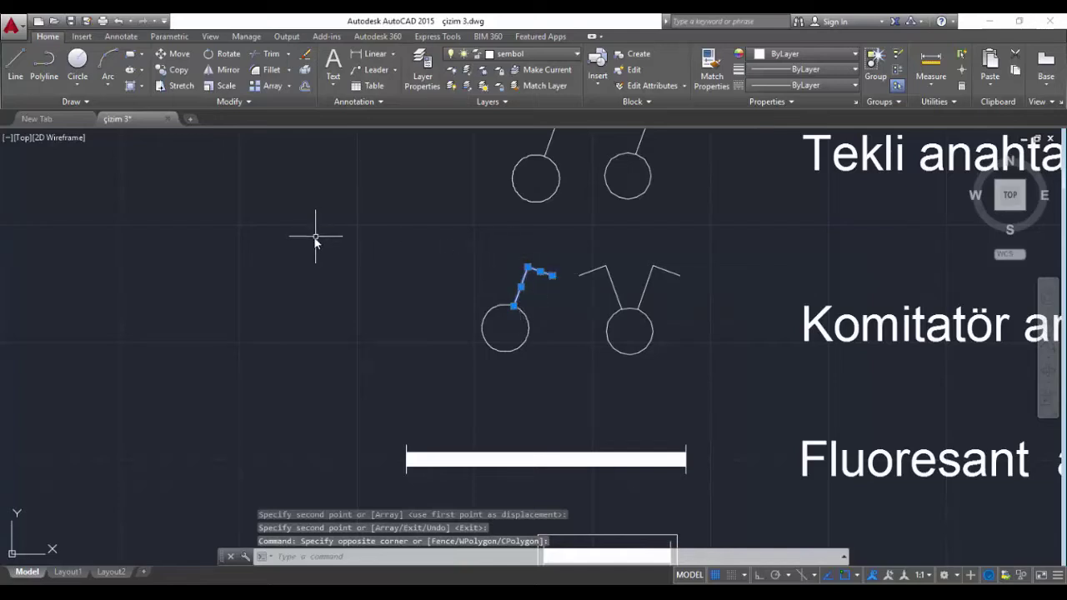
click(221, 69)
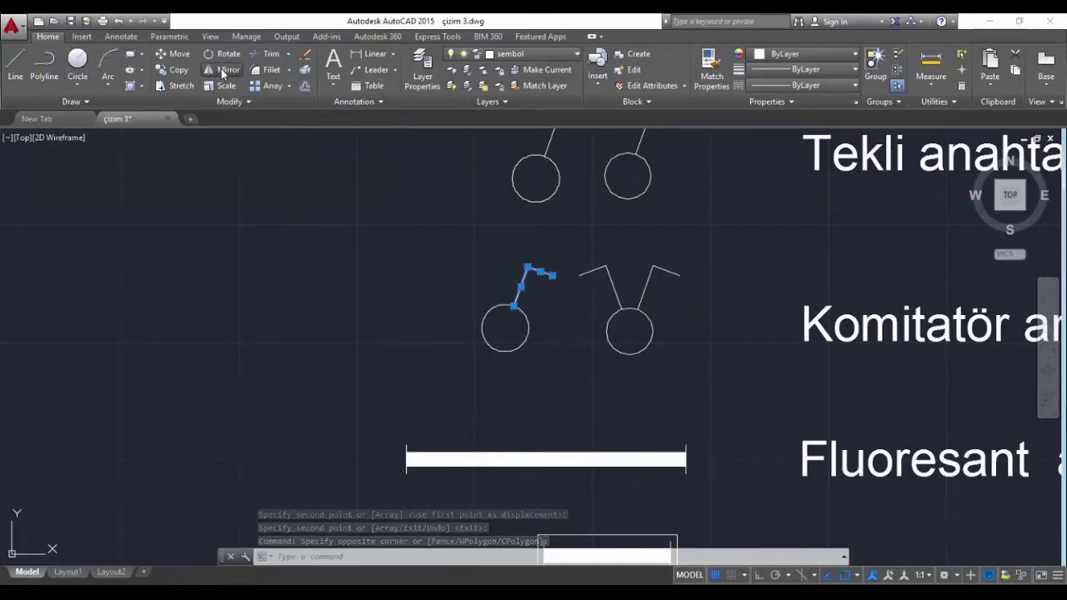
click(505, 329)
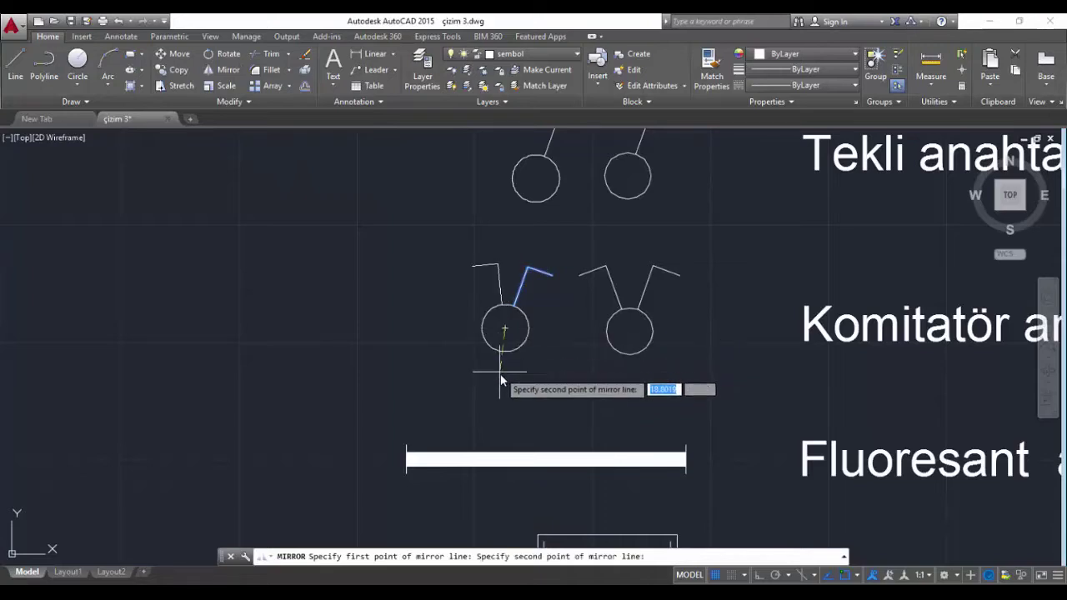
key(F8)
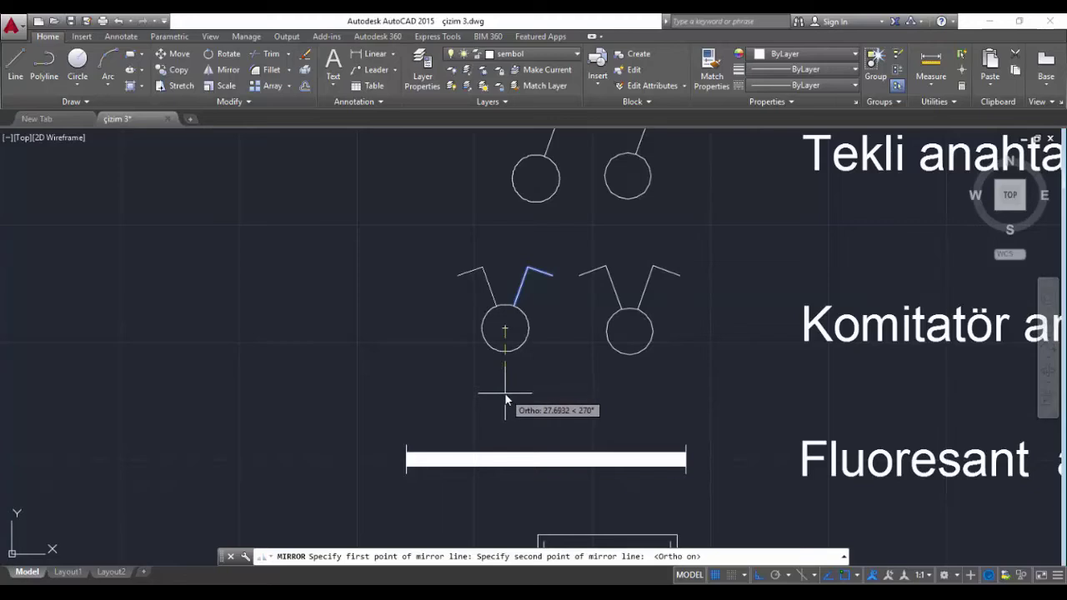
click(506, 400)
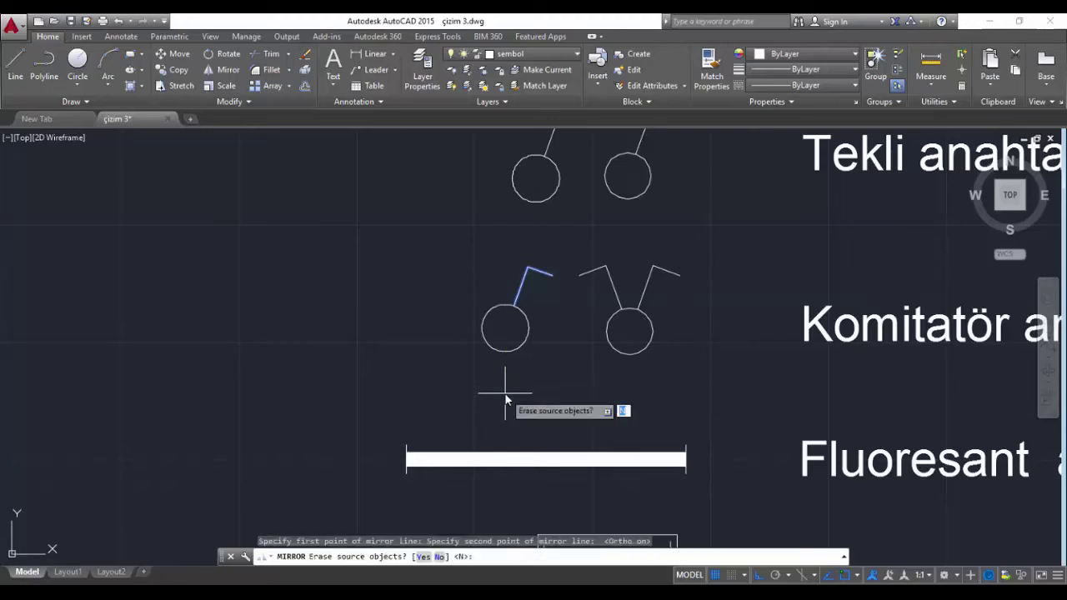
key(Return)
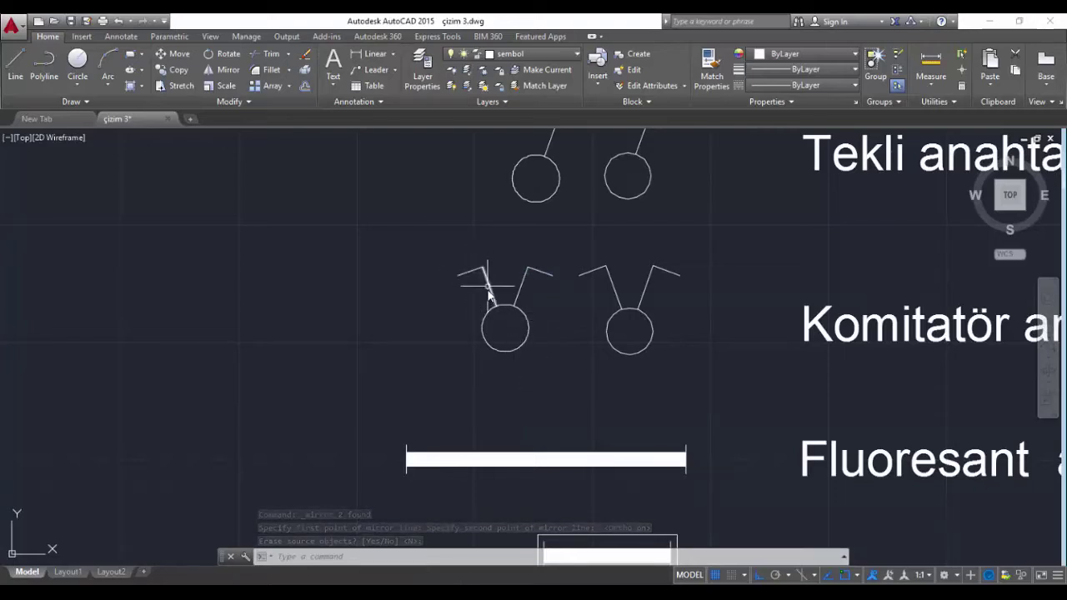
middle_drag(519, 362, 400, 325)
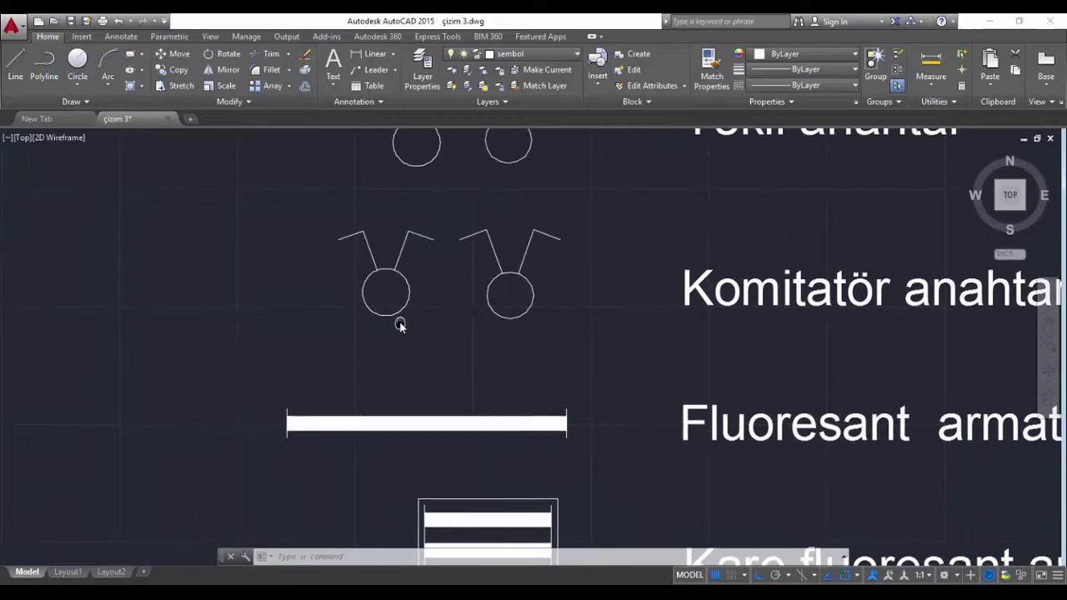
mouse_move(443, 362)
middle_down()
mouse_move(460, 320)
mouse_move(544, 355)
middle_up()
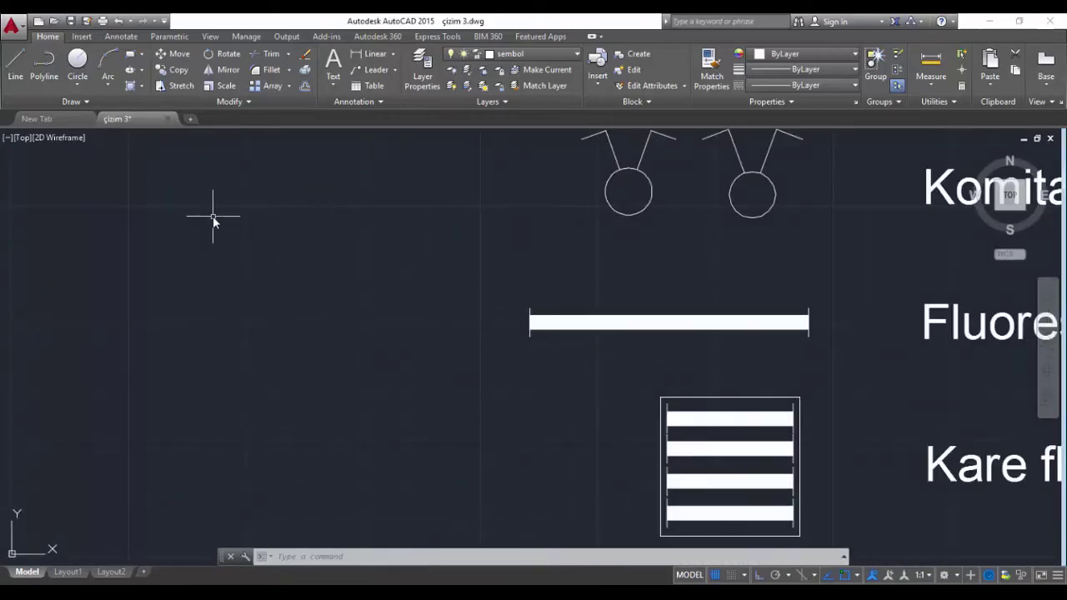
Start the outline left of the white bar, abandoning a 10-unit attempt, then draw a 2-unit segment
text(l)
key(Return)
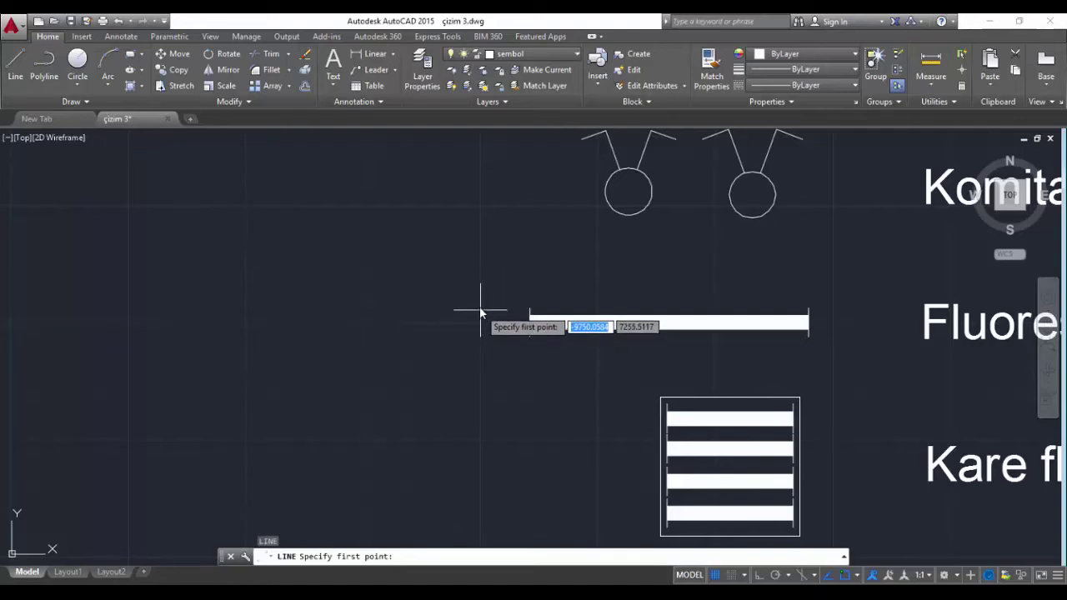
click(482, 319)
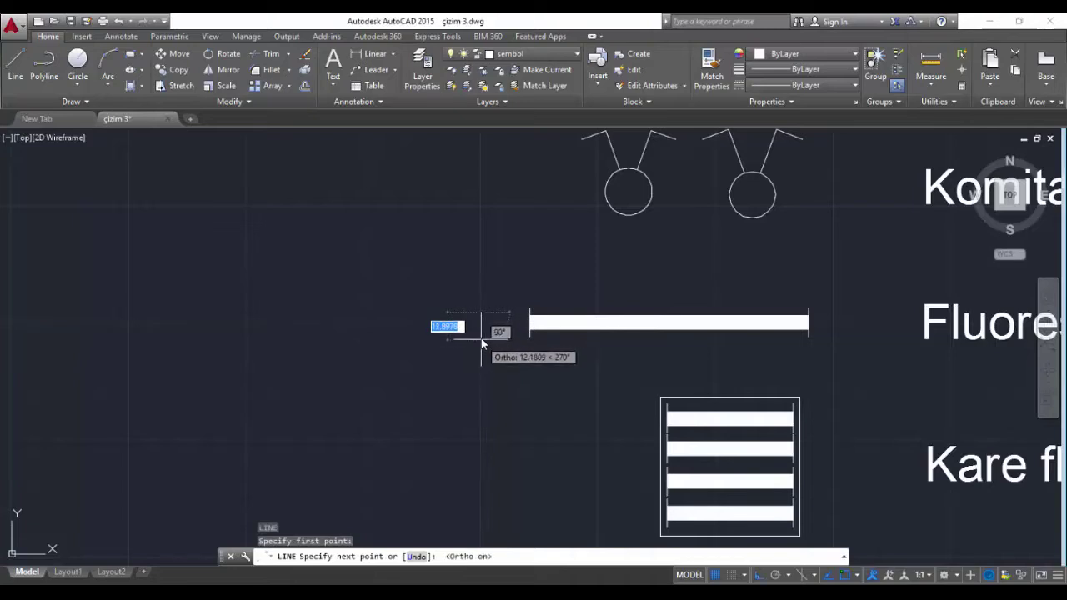
text(10)
key(Return)
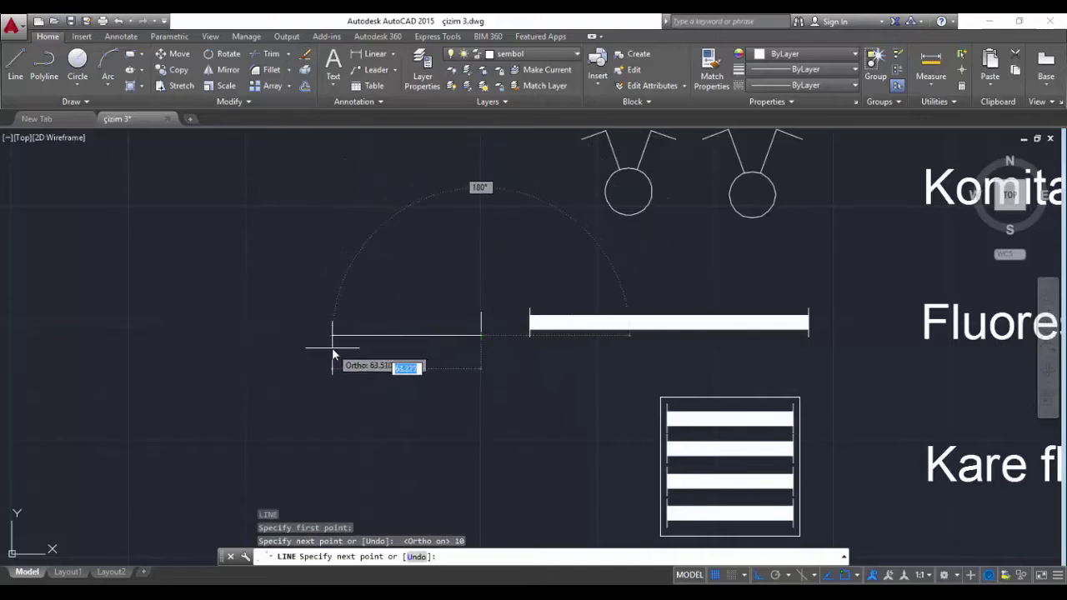
key(Escape)
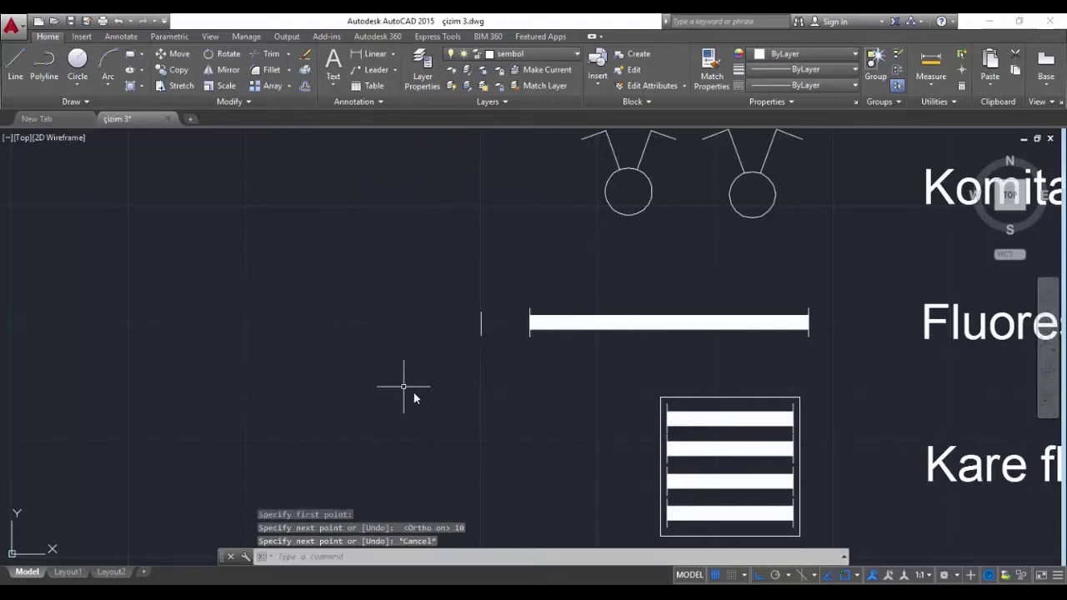
key(Return)
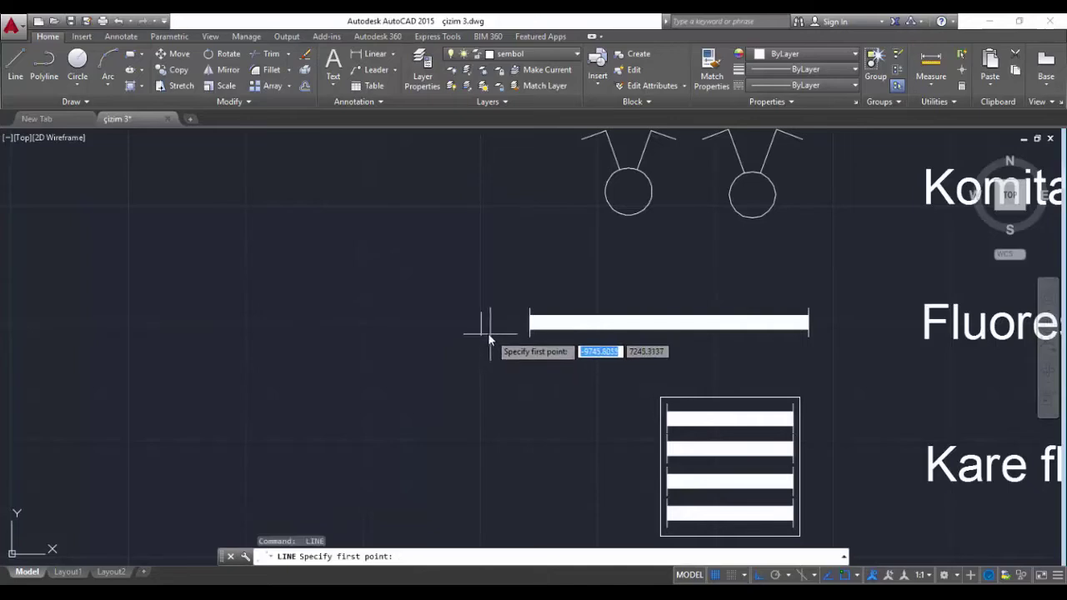
scroll(484, 333, up, 5)
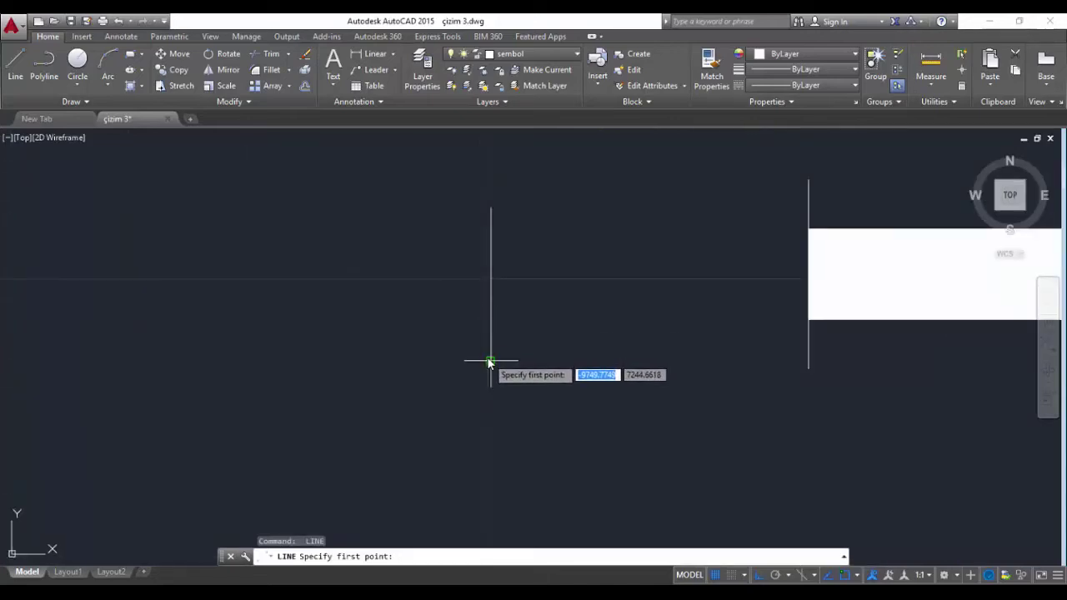
click(491, 361)
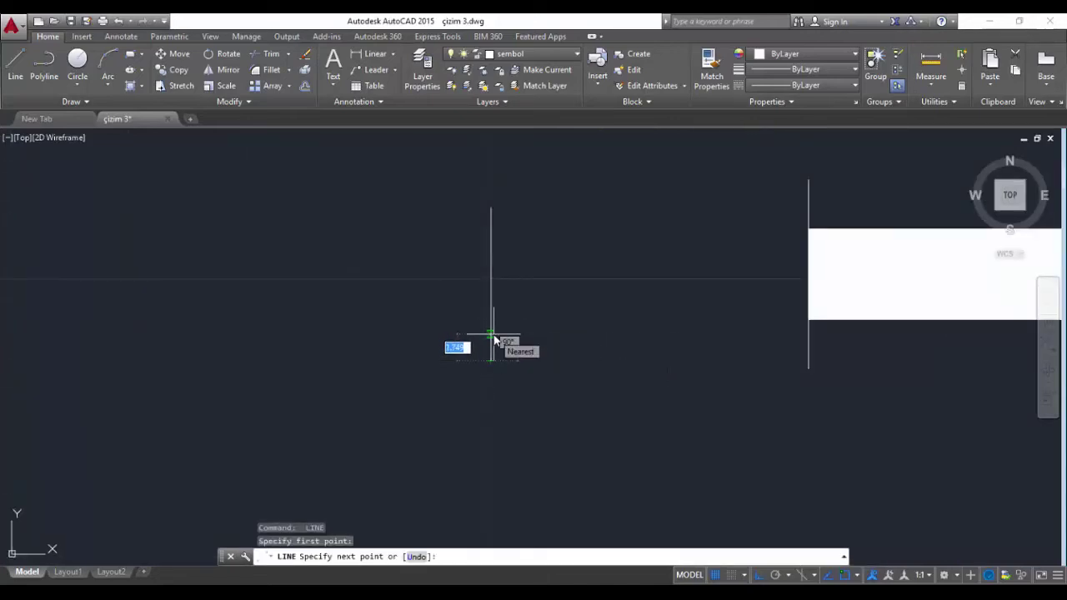
text(2)
key(Return)
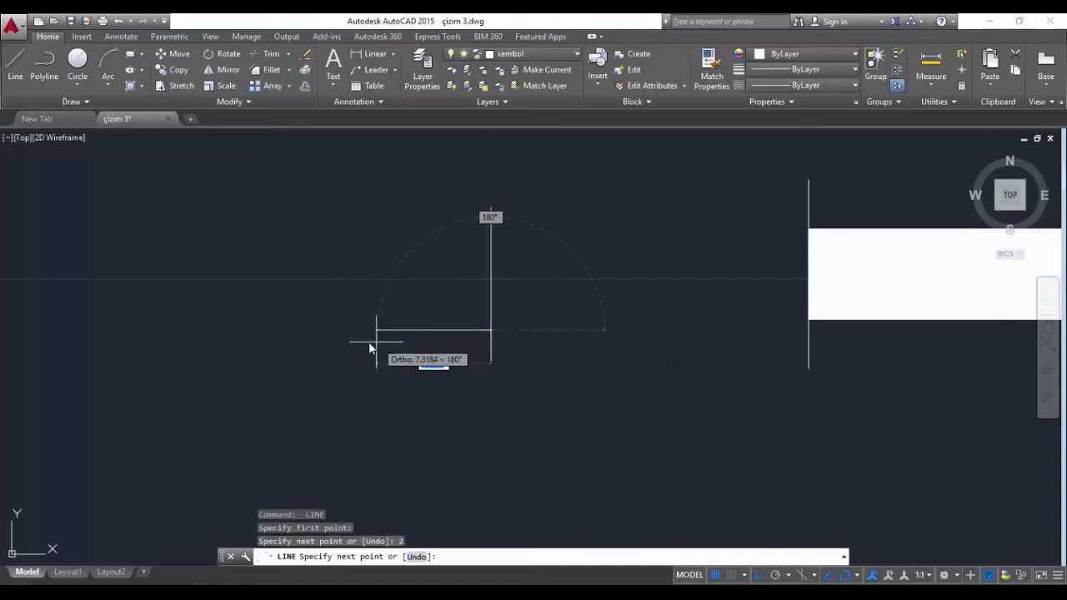
scroll(346, 343, down, 2)
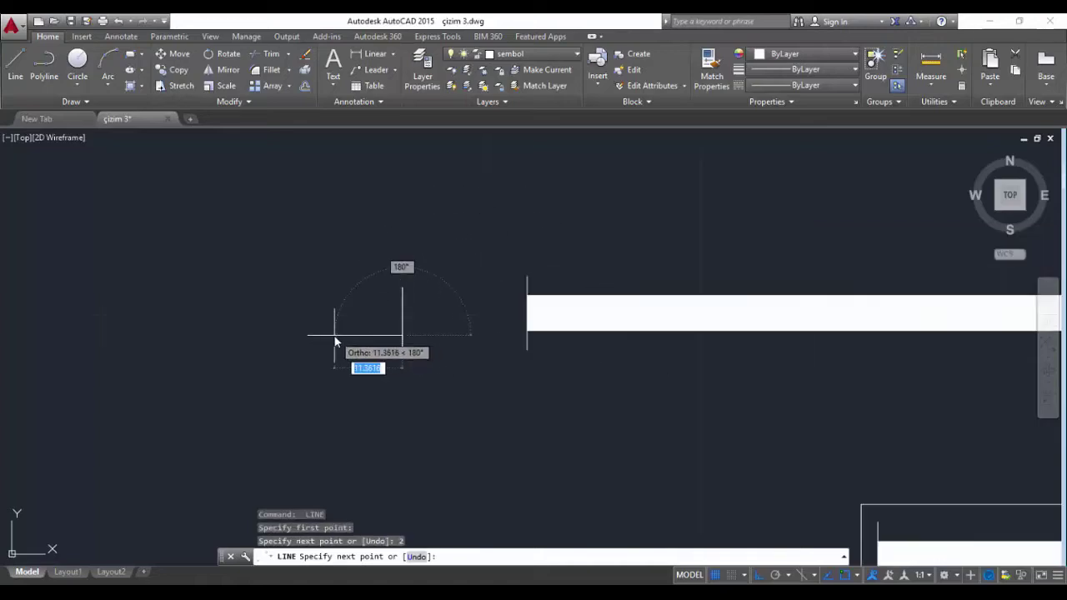
scroll(331, 340, down, 4)
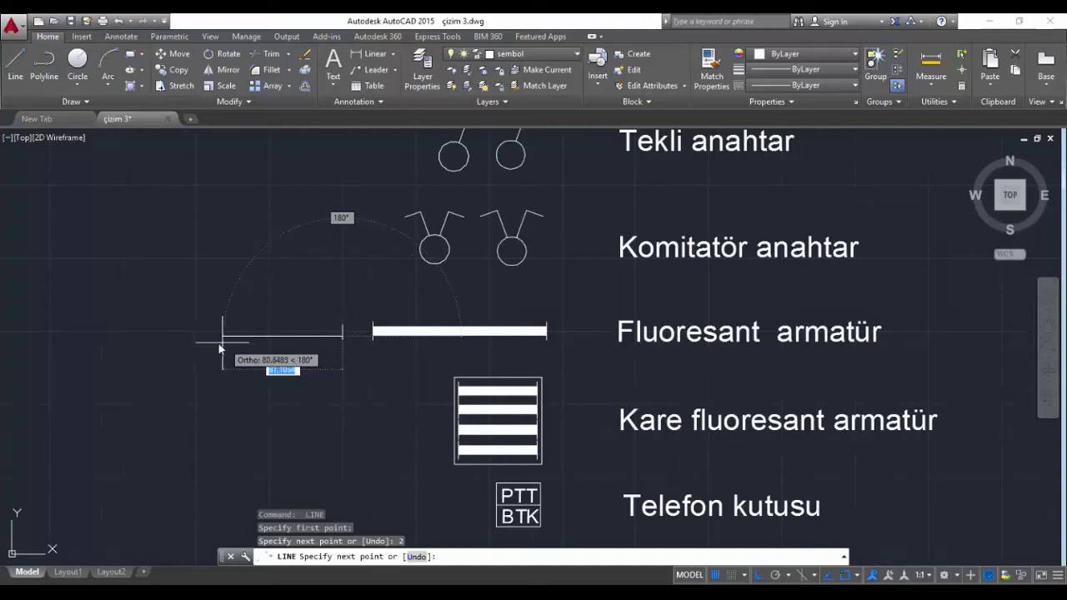
Continue the rectangle with a 100-unit leftward edge, a 5-unit rise and the top edge
text(100)
key(Return)
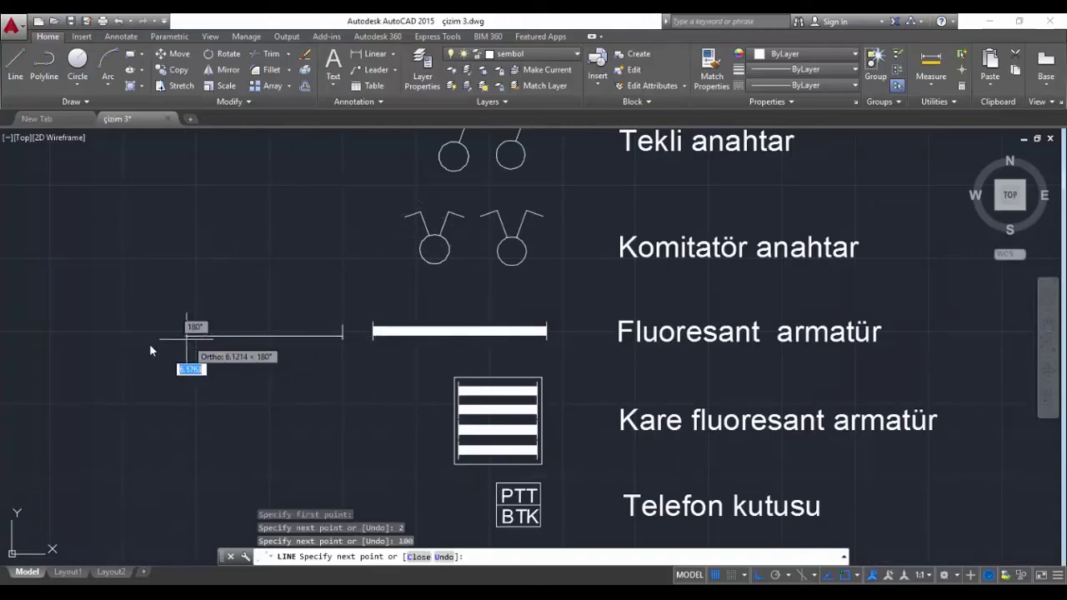
scroll(204, 334, up, 3)
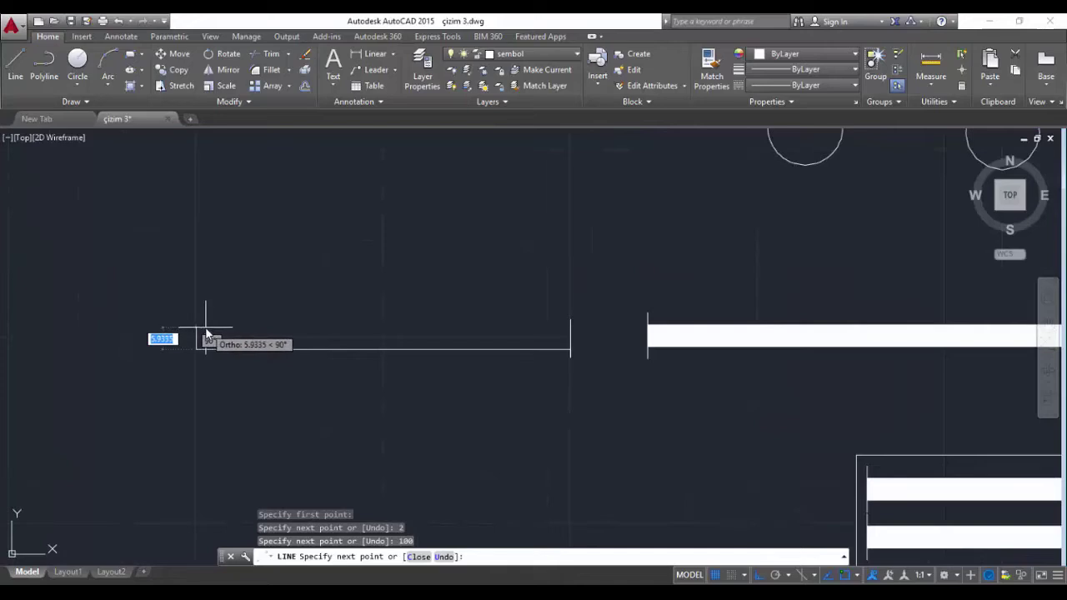
text(5)
key(Return)
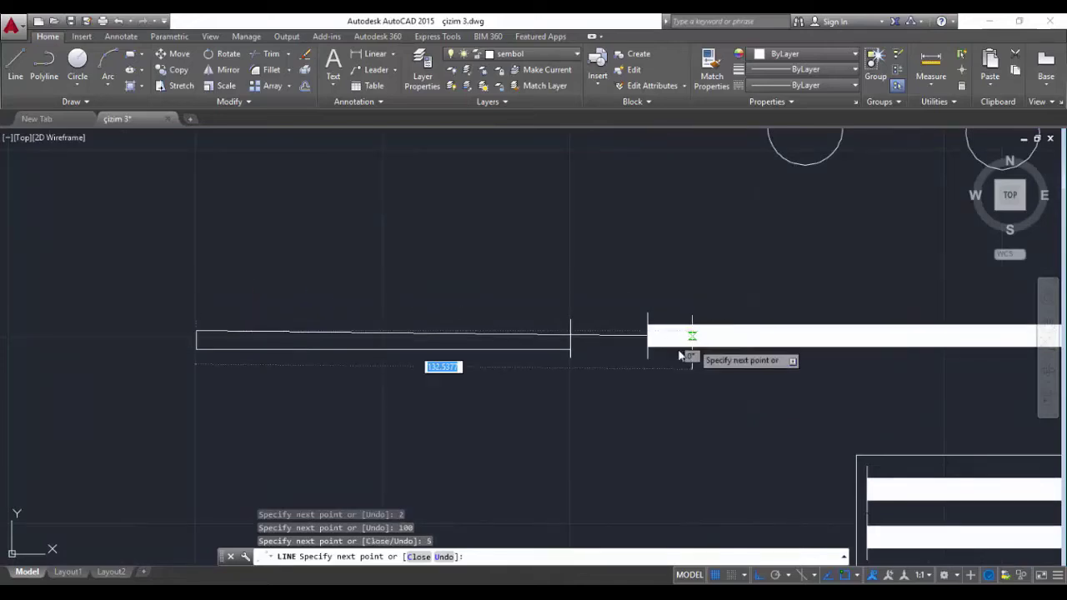
click(570, 331)
key(Escape)
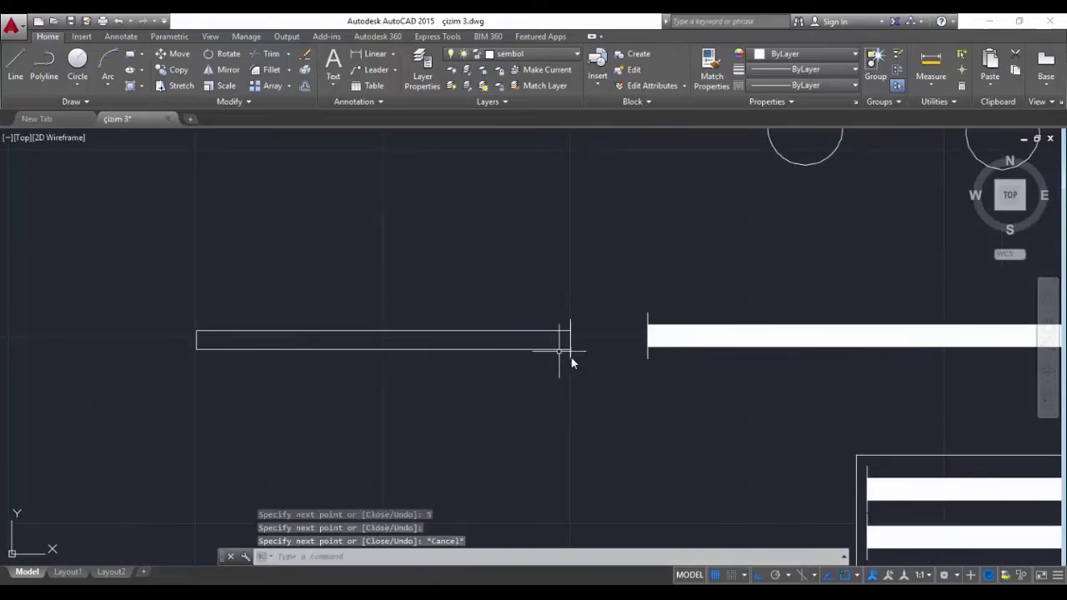
Select the vertical end line and try stretching its top end, then cancel
scroll(586, 356, up, 3)
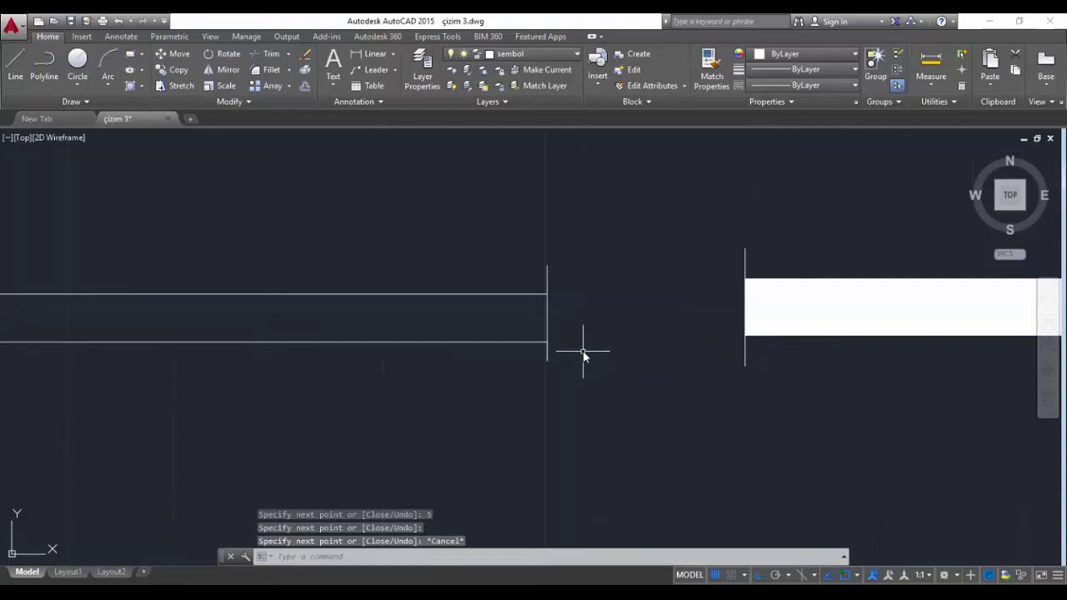
click(548, 280)
click(547, 267)
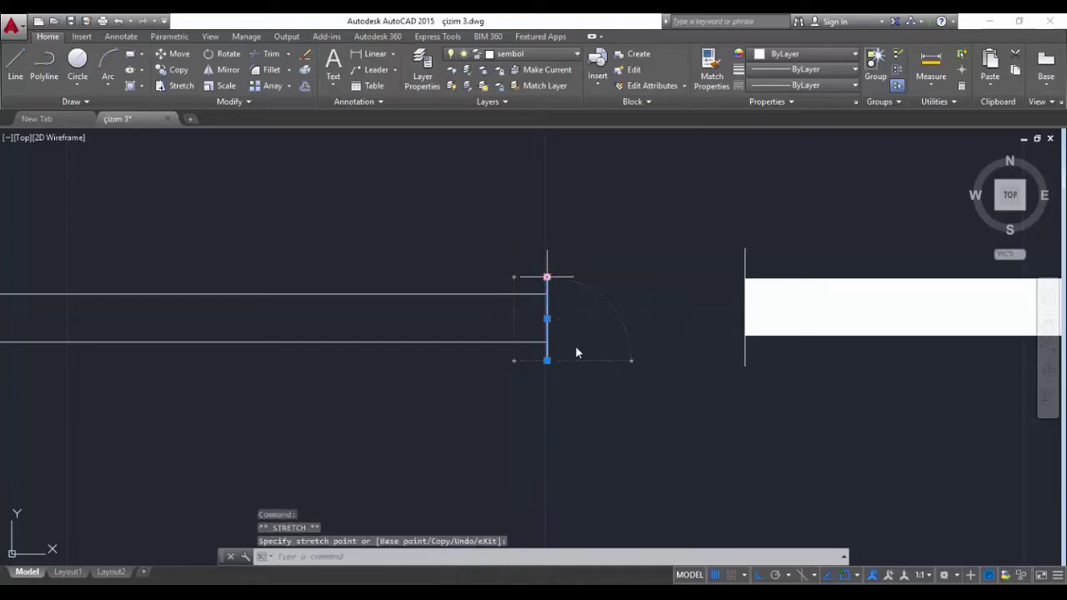
key(Escape)
scroll(574, 374, down, 2)
scroll(576, 373, down, 2)
scroll(581, 392, up, 5)
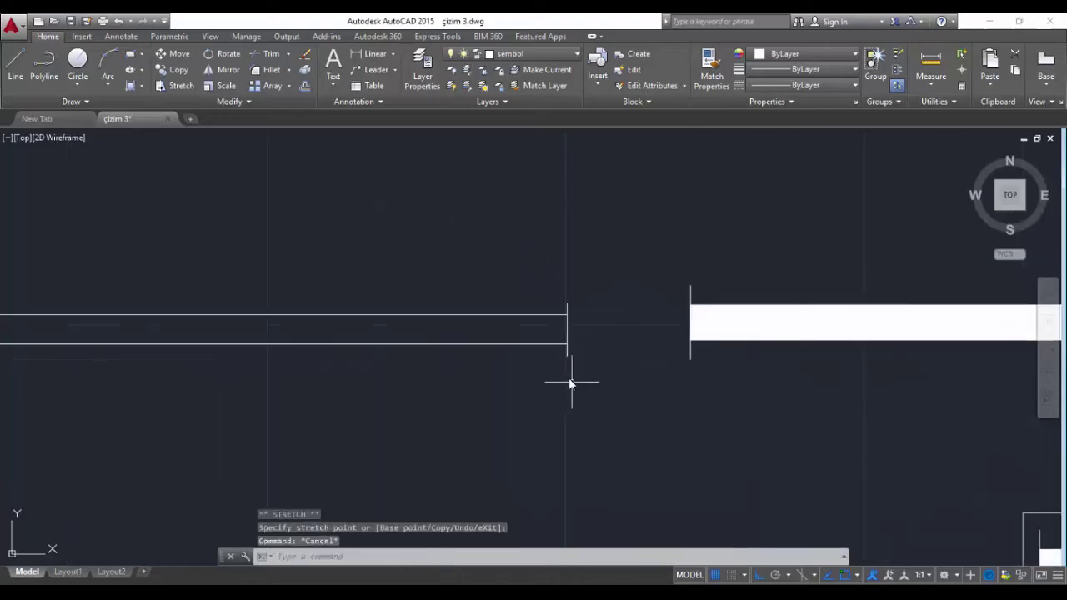
Copy the short end tick from its midpoint to the rectangle's left end
click(567, 328)
click(175, 74)
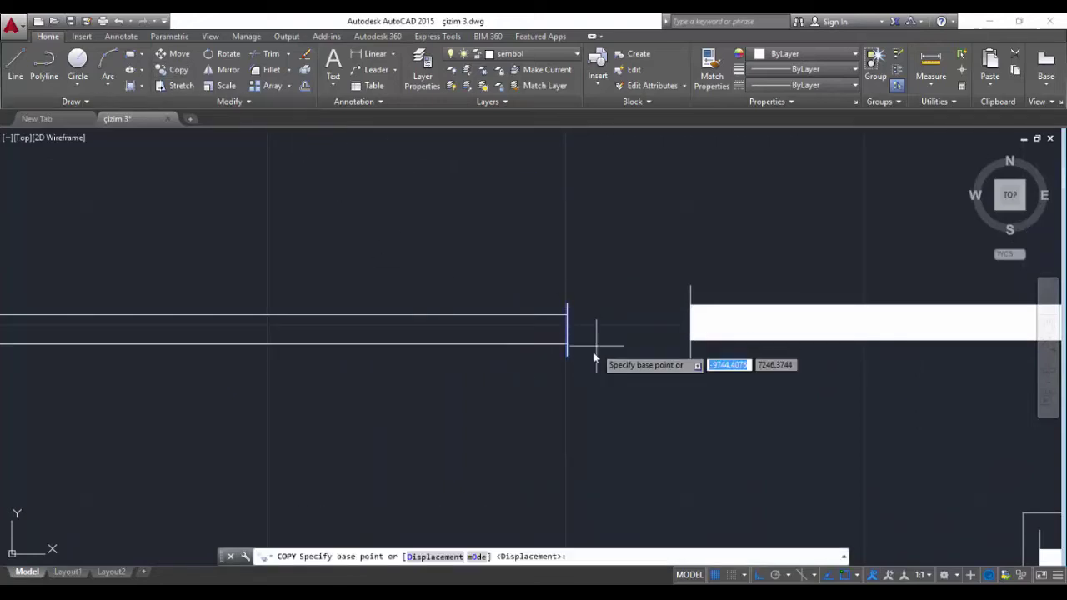
click(566, 327)
middle_drag(234, 336, 738, 291)
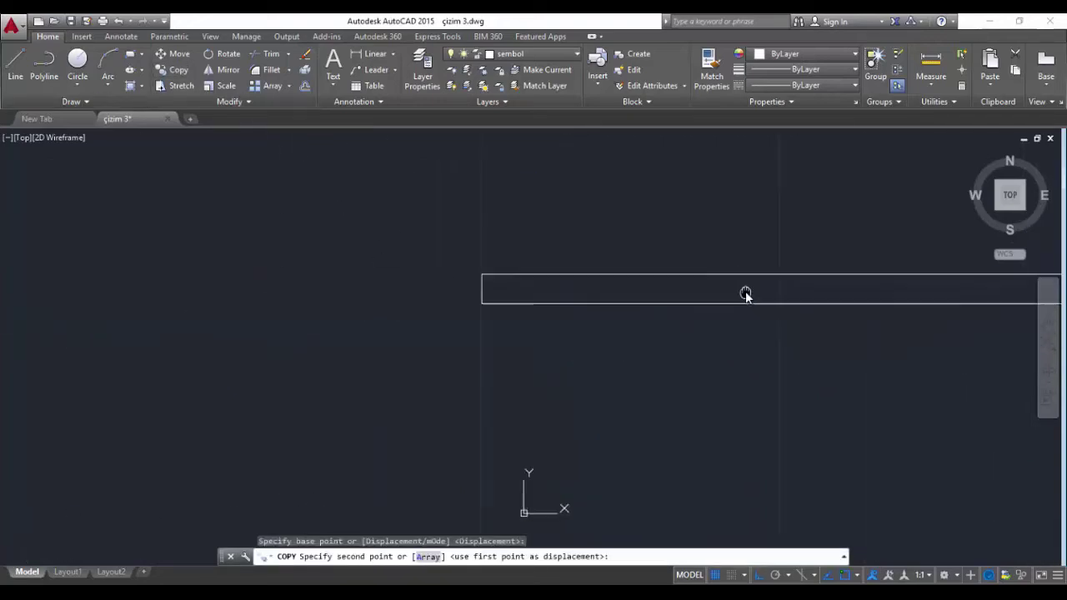
click(477, 291)
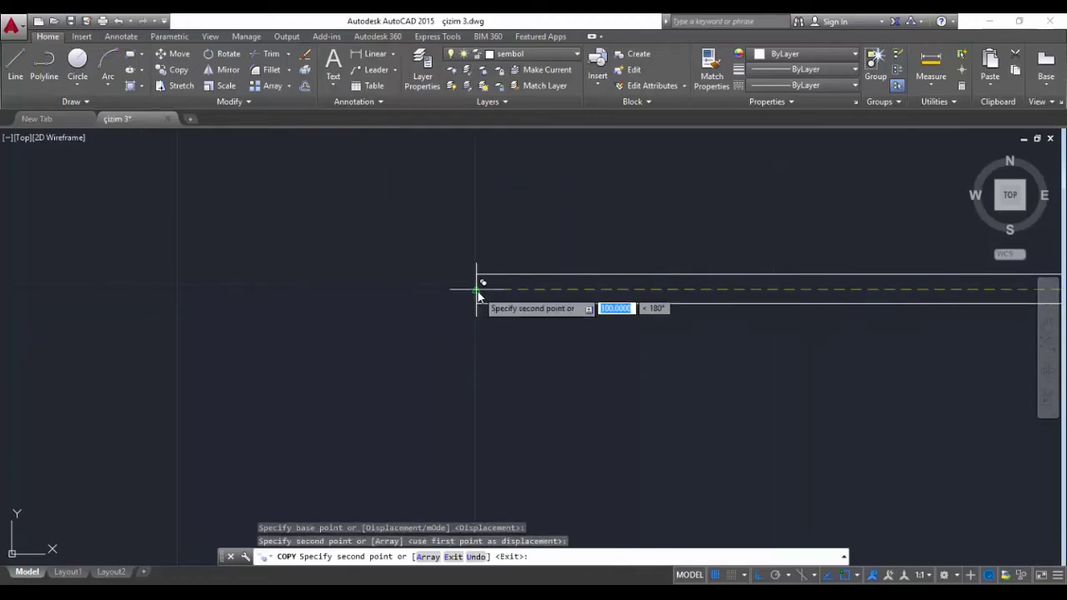
Finish the tick copy and give the new fluorescent rectangle a SOLID hatch fill
key(Return)
scroll(536, 358, down, 5)
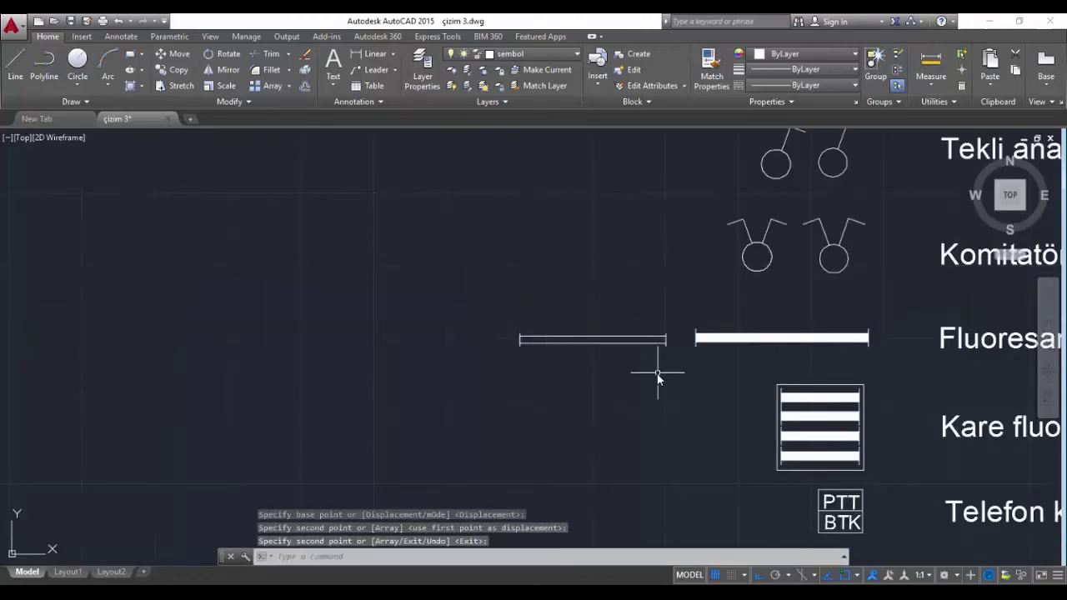
middle_drag(660, 374, 545, 350)
click(131, 86)
scroll(455, 329, up, 4)
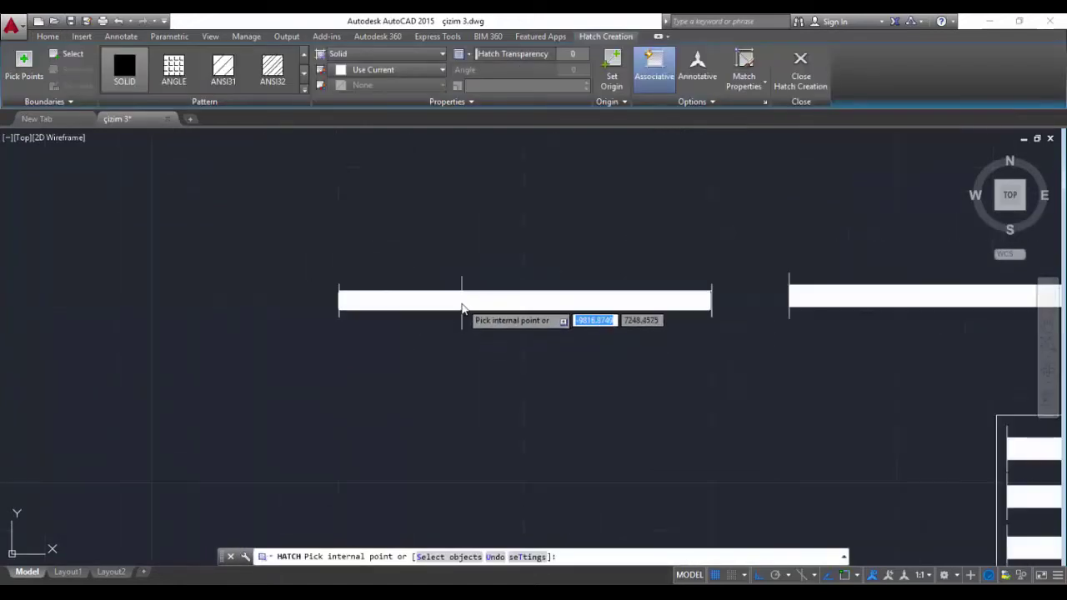
click(463, 307)
key(Return)
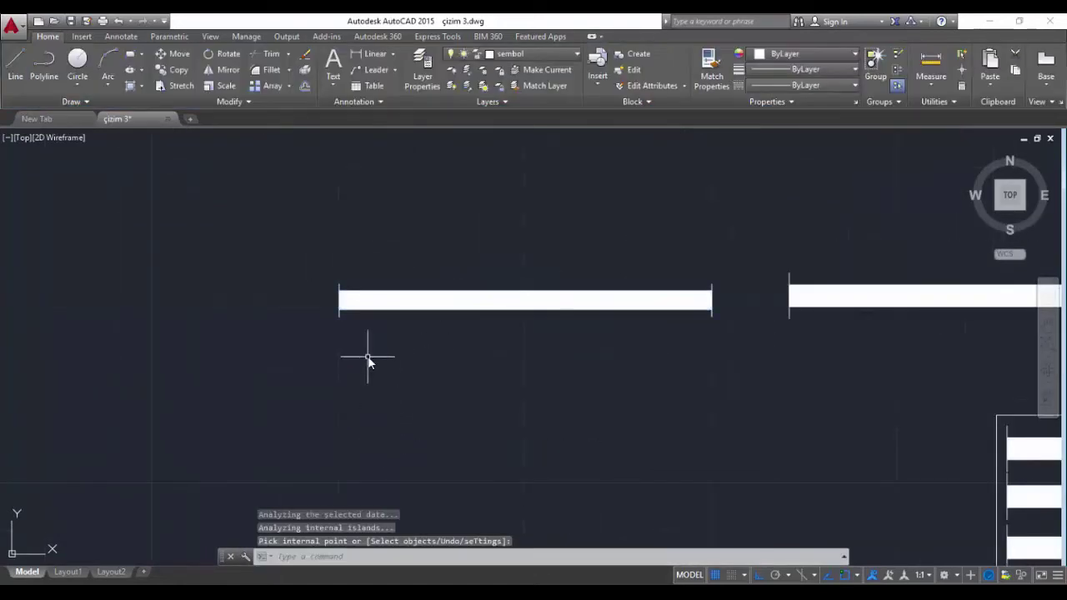
scroll(366, 356, down, 2)
scroll(388, 358, down, 2)
middle_drag(443, 405, 423, 291)
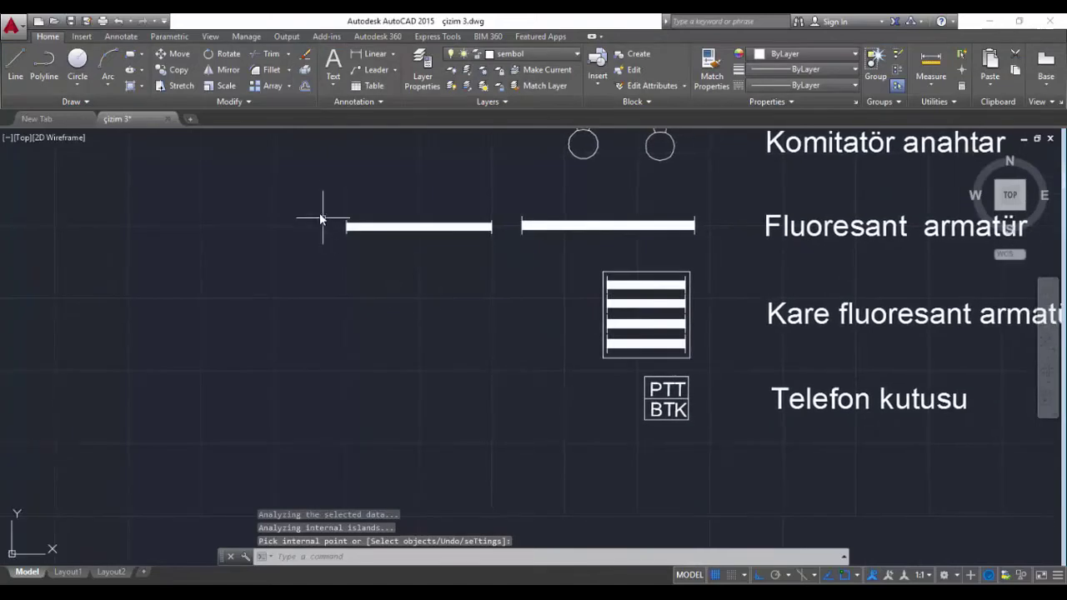
mouse_move(709, 367)
middle_down()
mouse_move(515, 347)
mouse_move(633, 376)
middle_up()
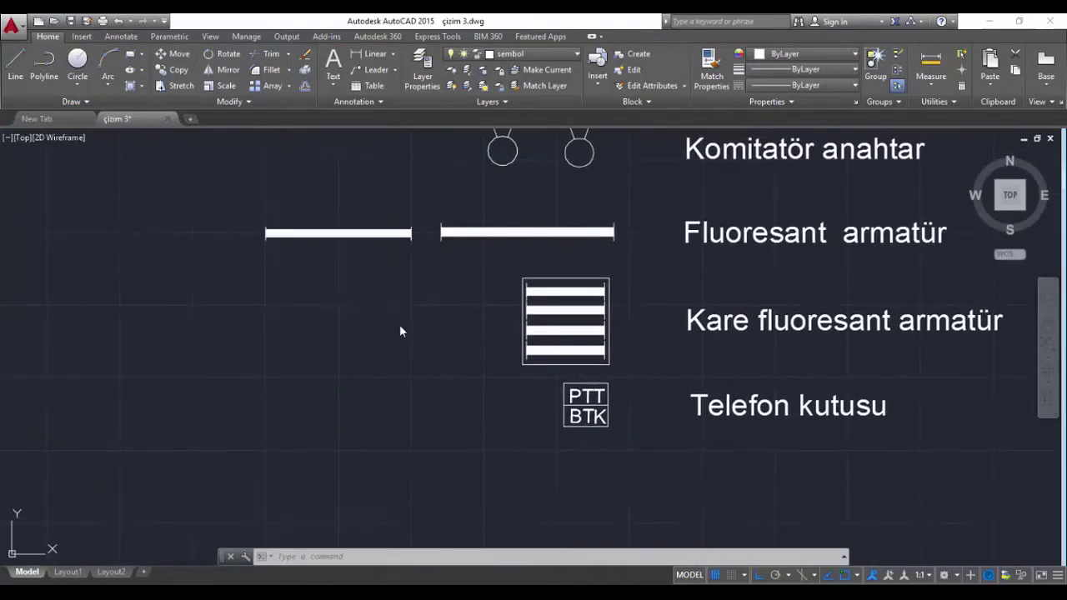
Draw a 55 by 55 square outline left of the Kare fluoresant armatür symbol
text(l)
key(Return)
click(474, 282)
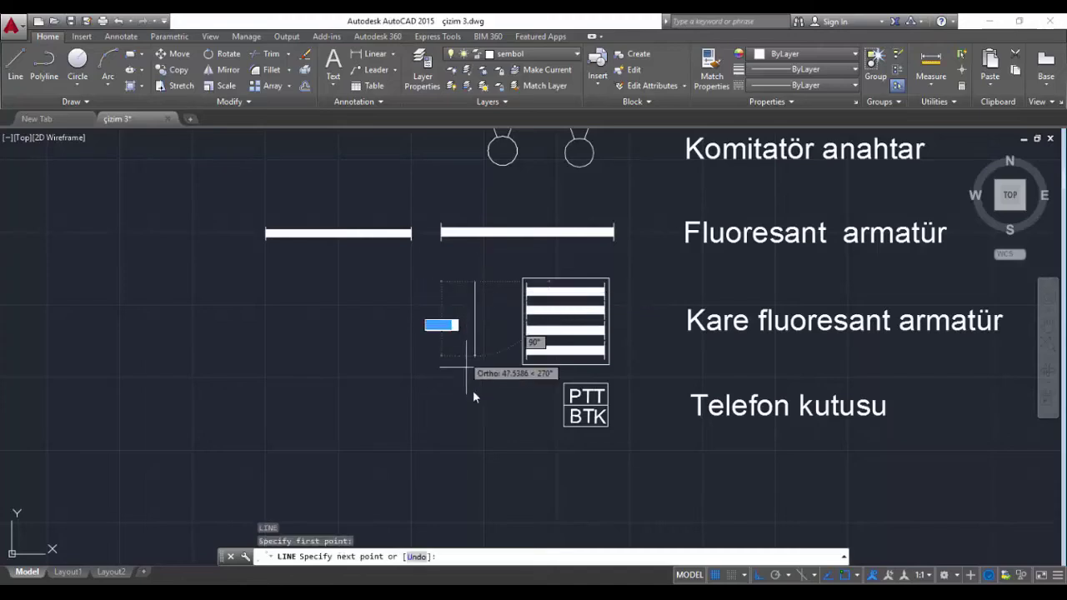
text(55)
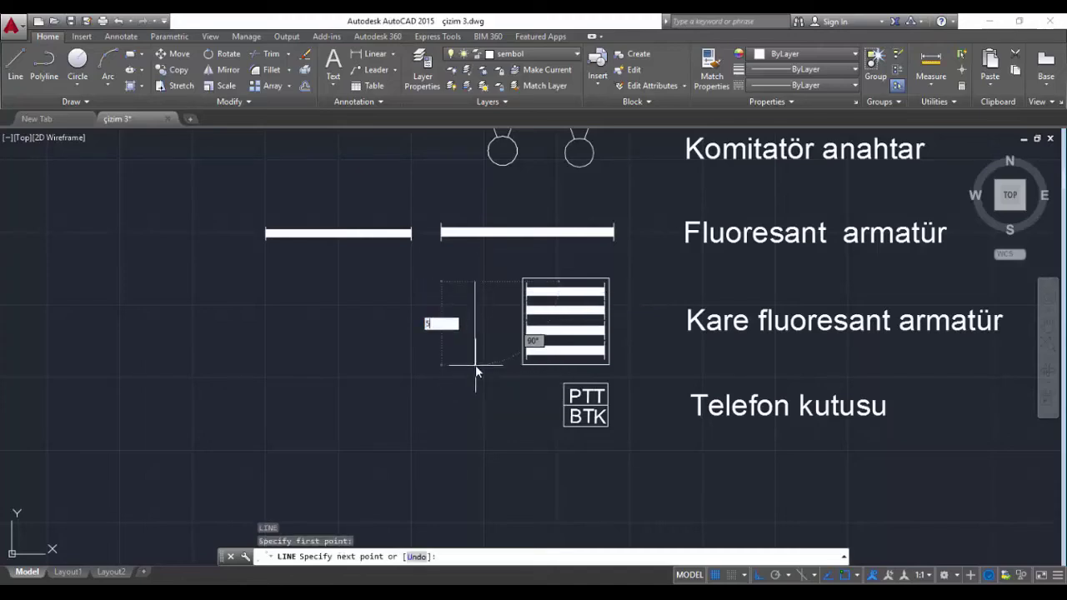
key(Return)
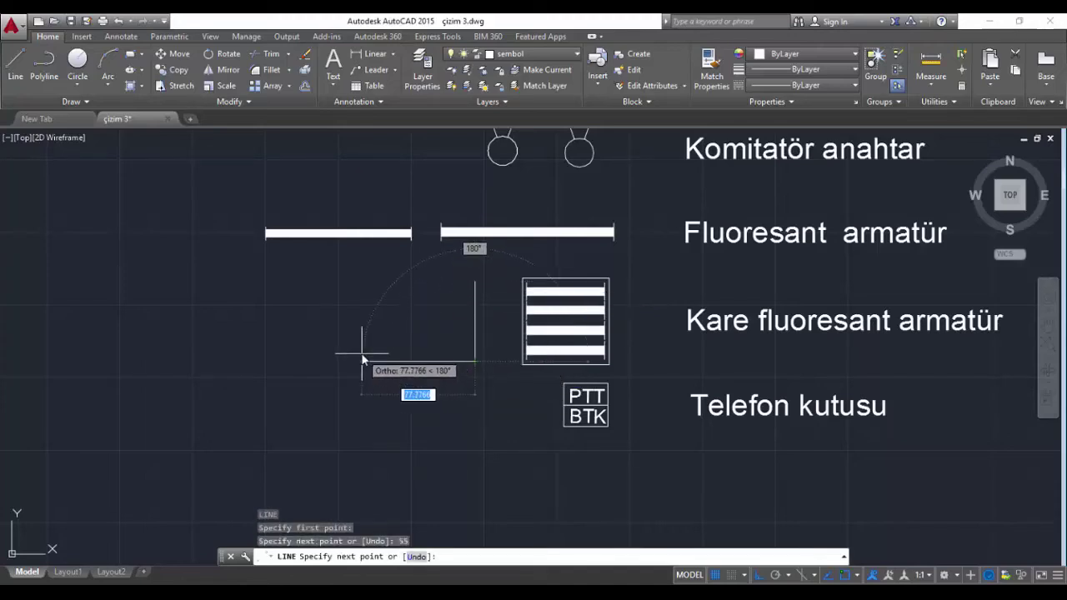
text(55)
key(Return)
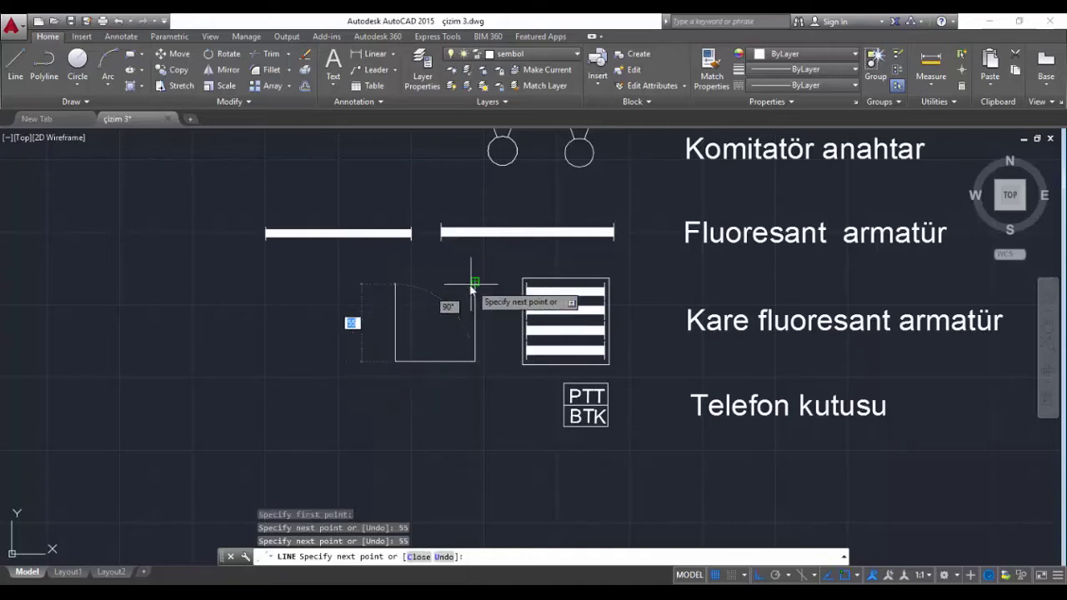
click(435, 280)
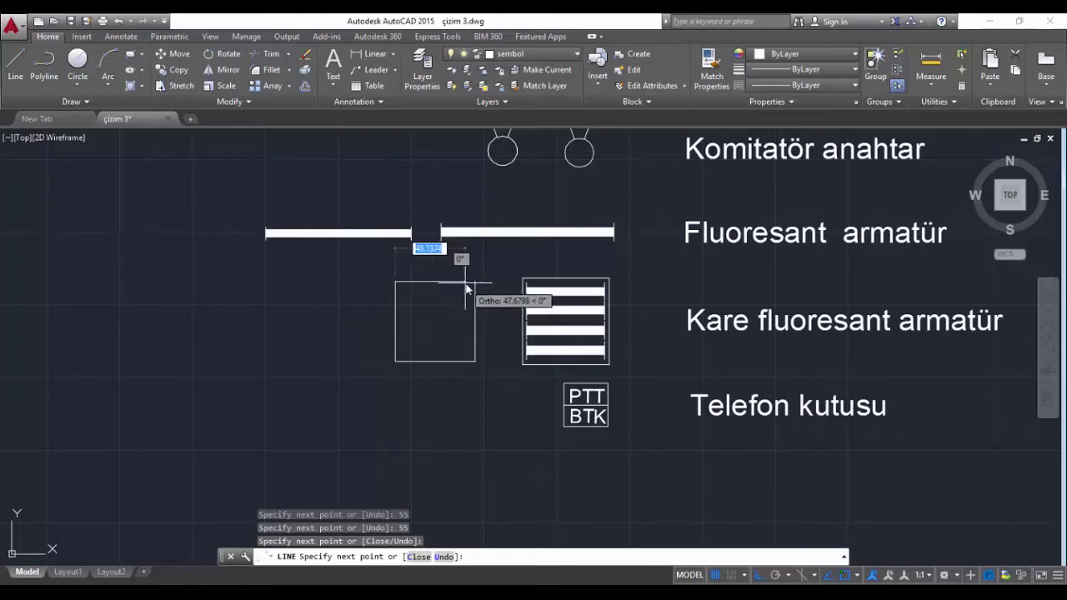
click(475, 283)
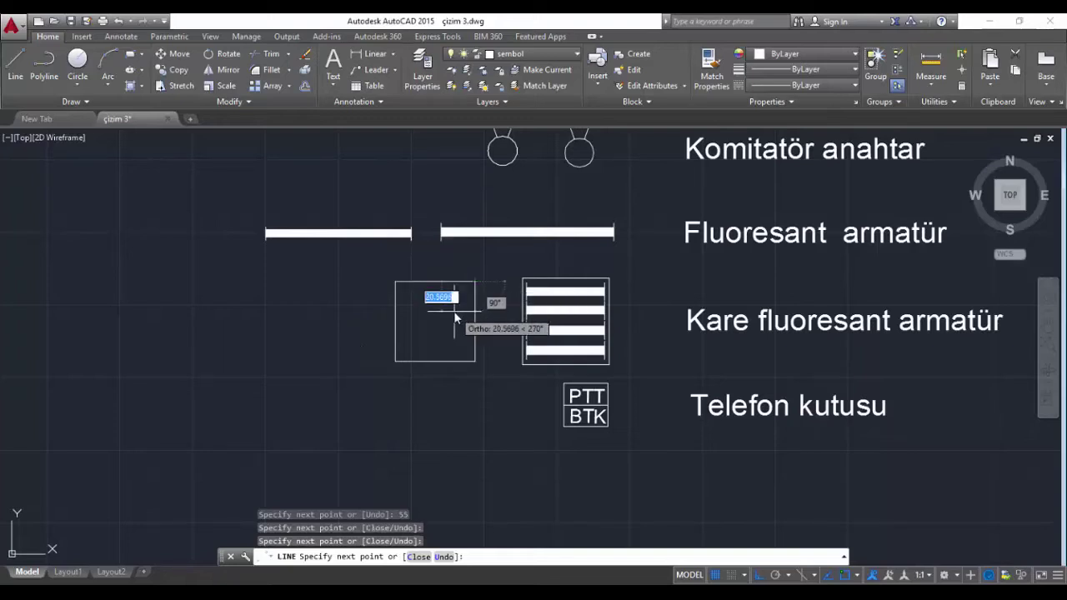
key(Return)
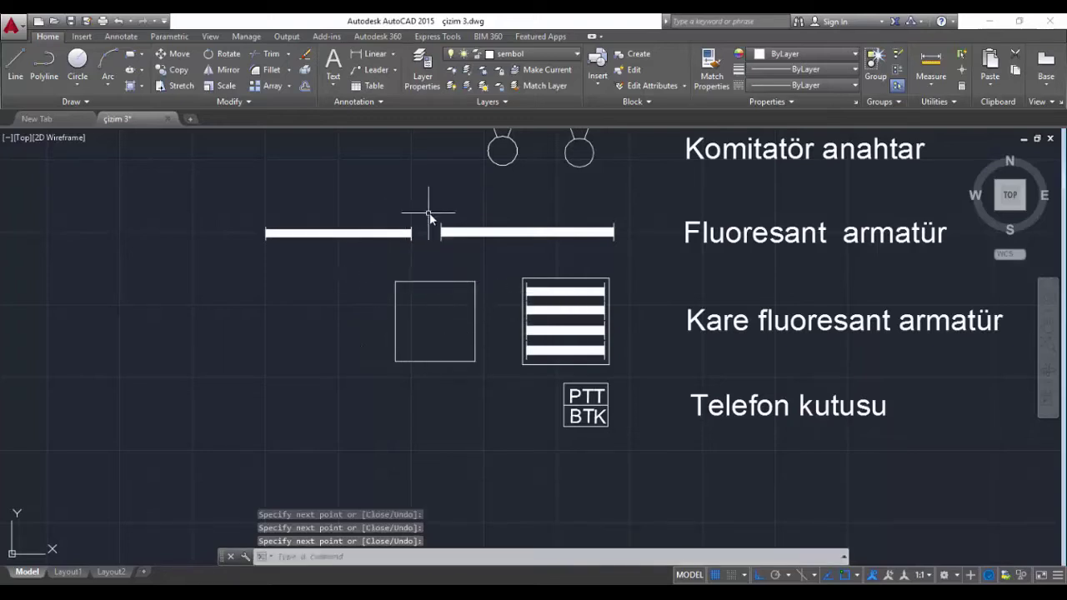
click(424, 208)
click(246, 260)
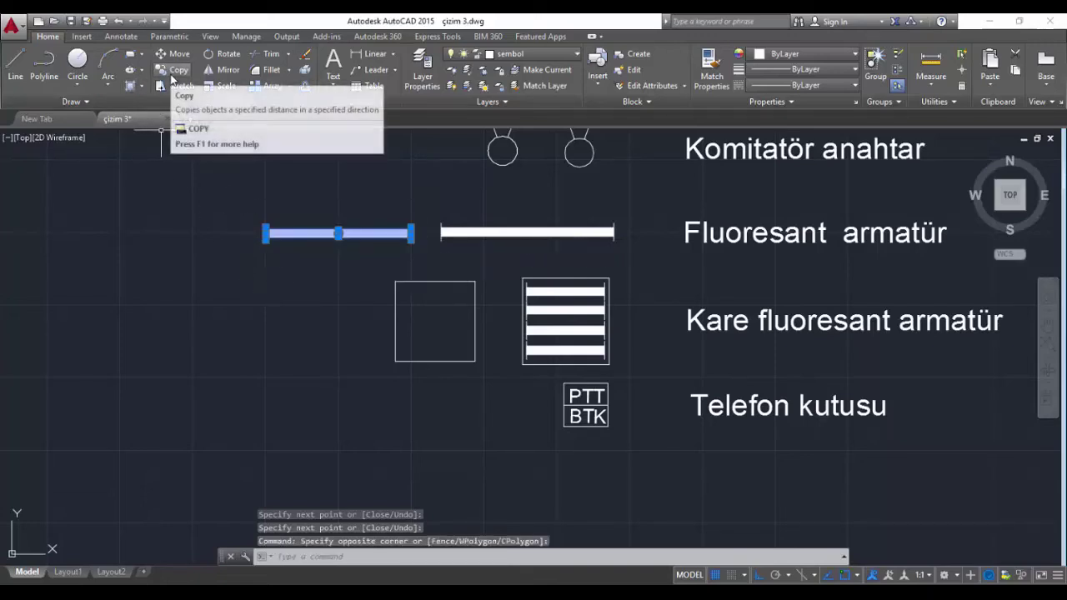
Copy the selected fluorescent bar down beside the empty square
click(174, 72)
click(328, 245)
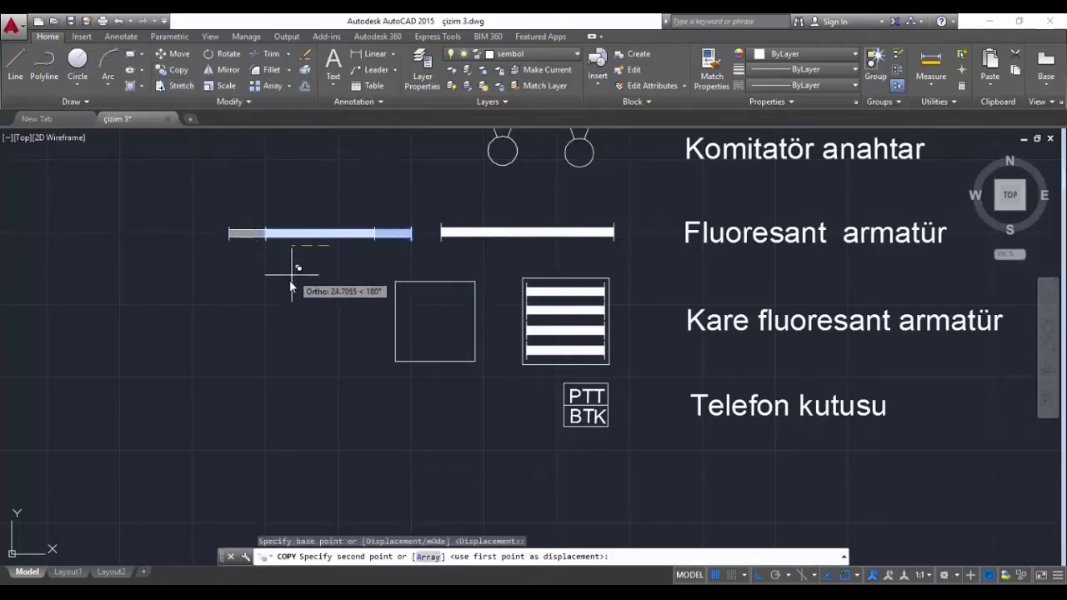
click(292, 334)
key(Escape)
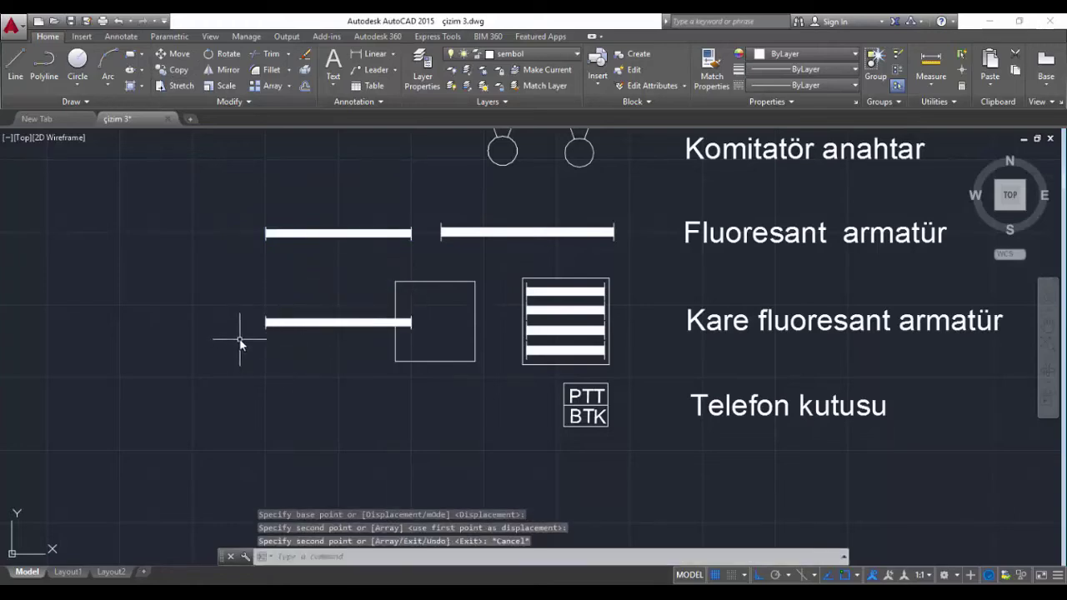
Crossing-select the copied bar's left end and stretch it rightward to shorten it
click(332, 289)
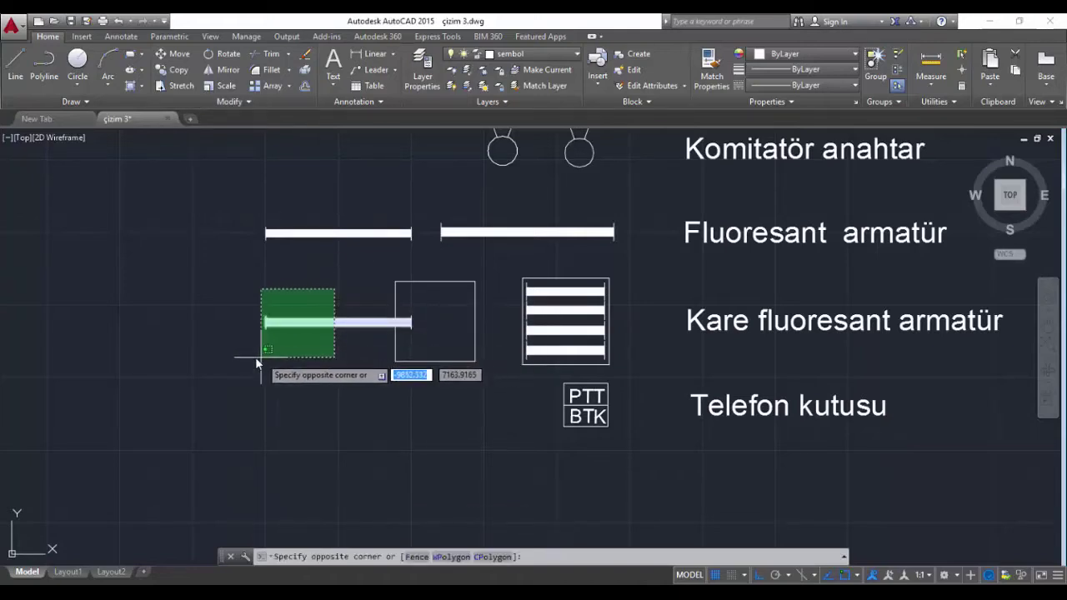
click(231, 360)
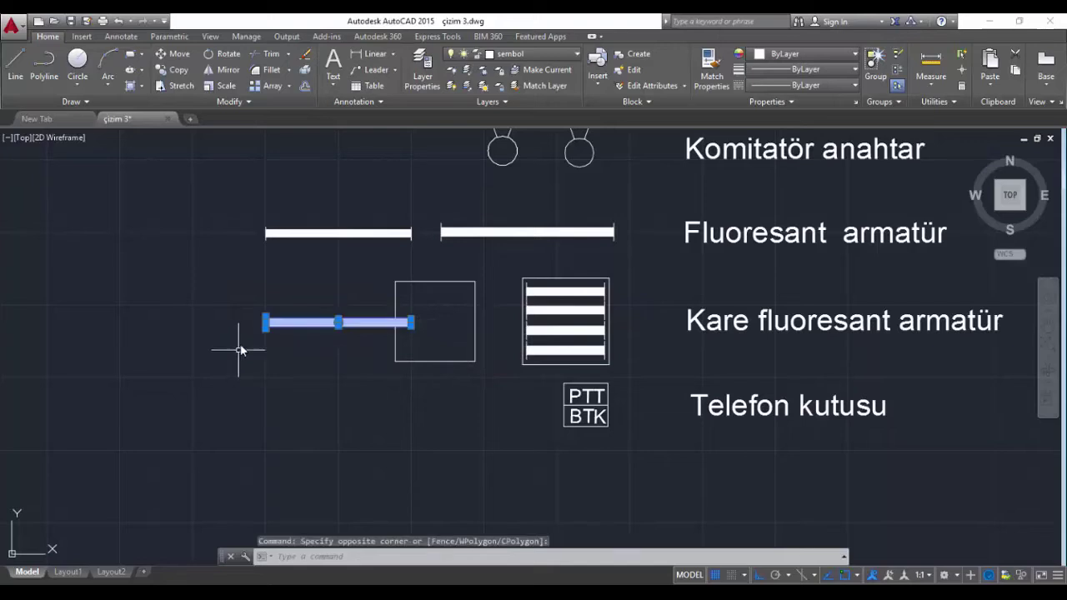
click(174, 87)
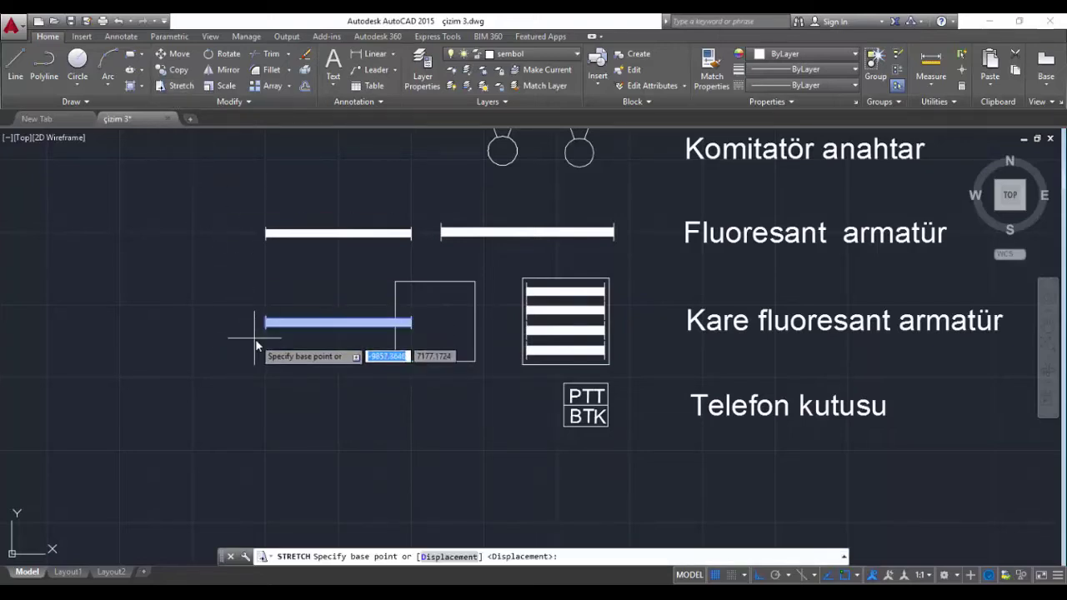
scroll(266, 325, up, 4)
click(268, 296)
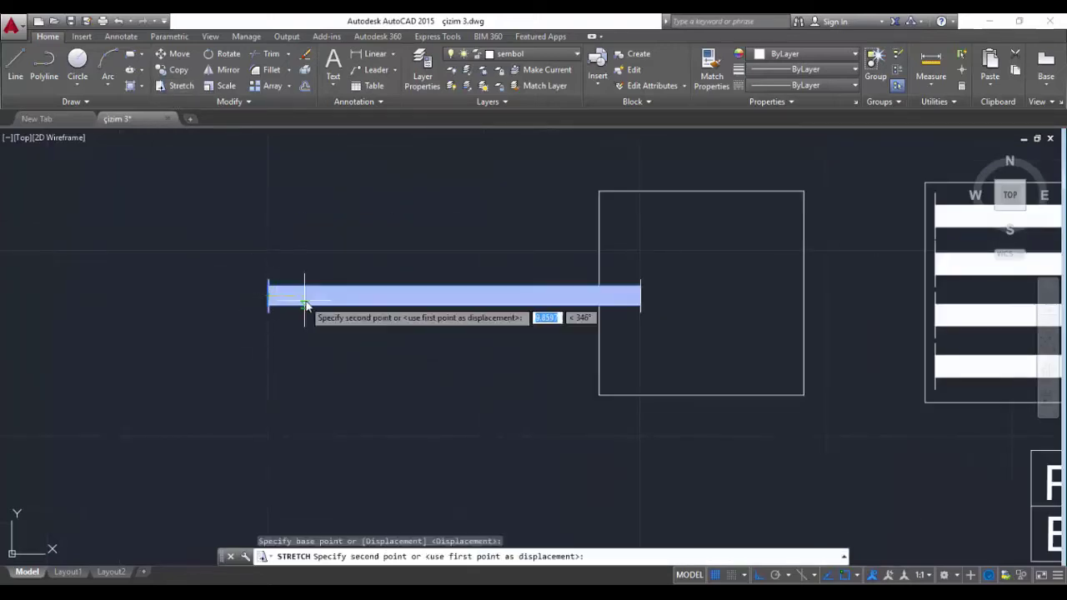
click(456, 298)
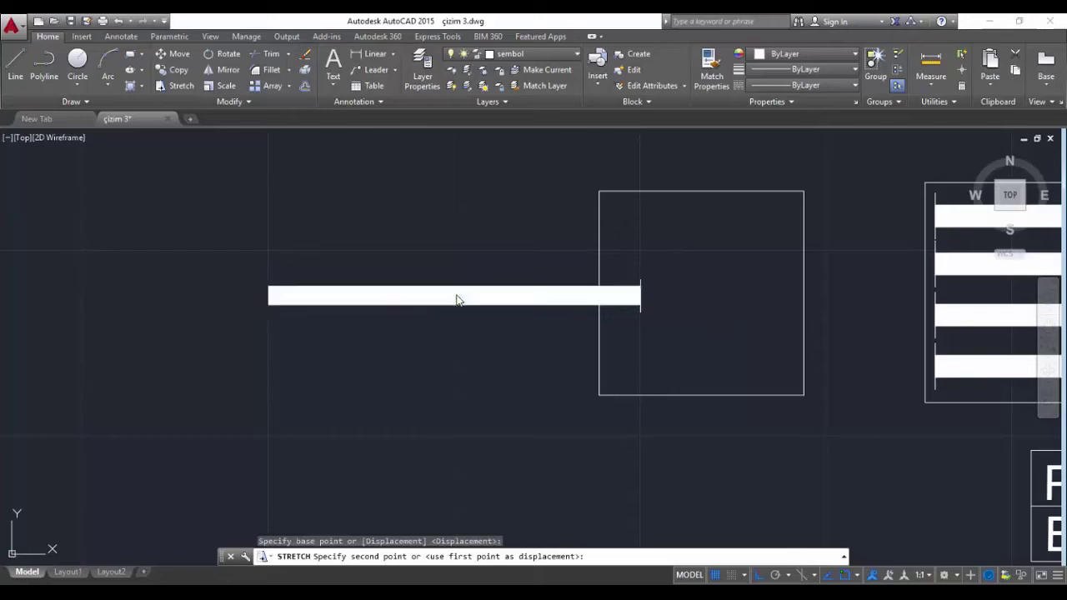
Move the shortened bar inside the square near its top edge, with Ortho off
click(434, 259)
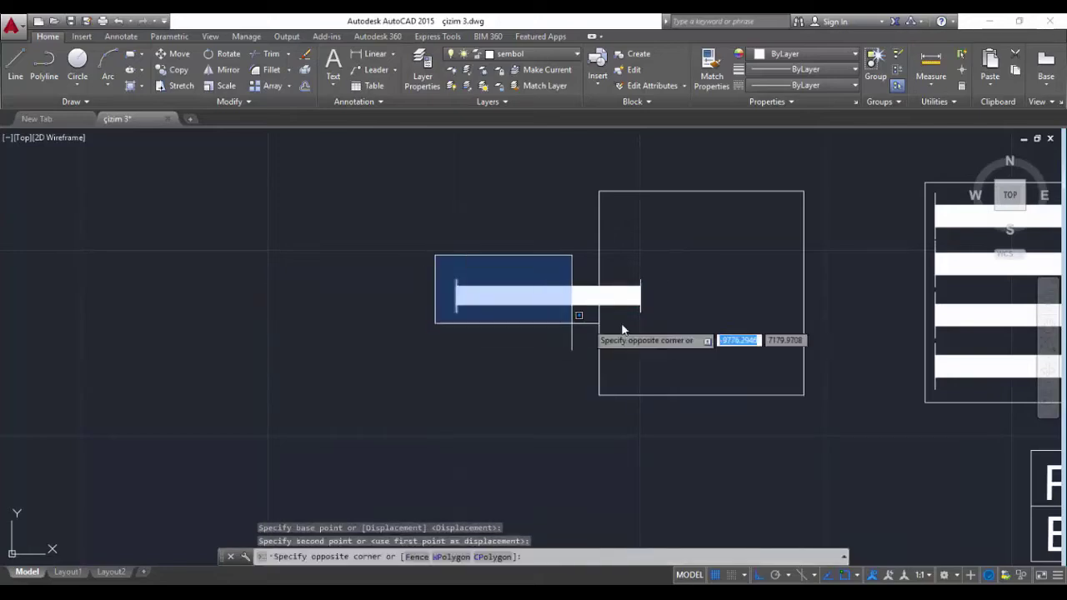
click(667, 326)
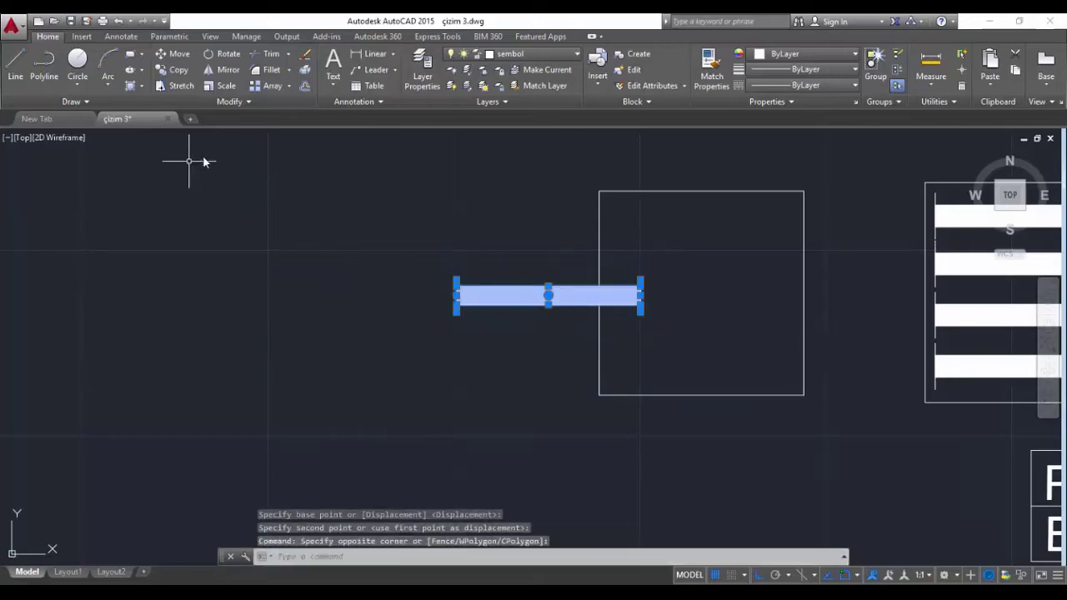
click(173, 54)
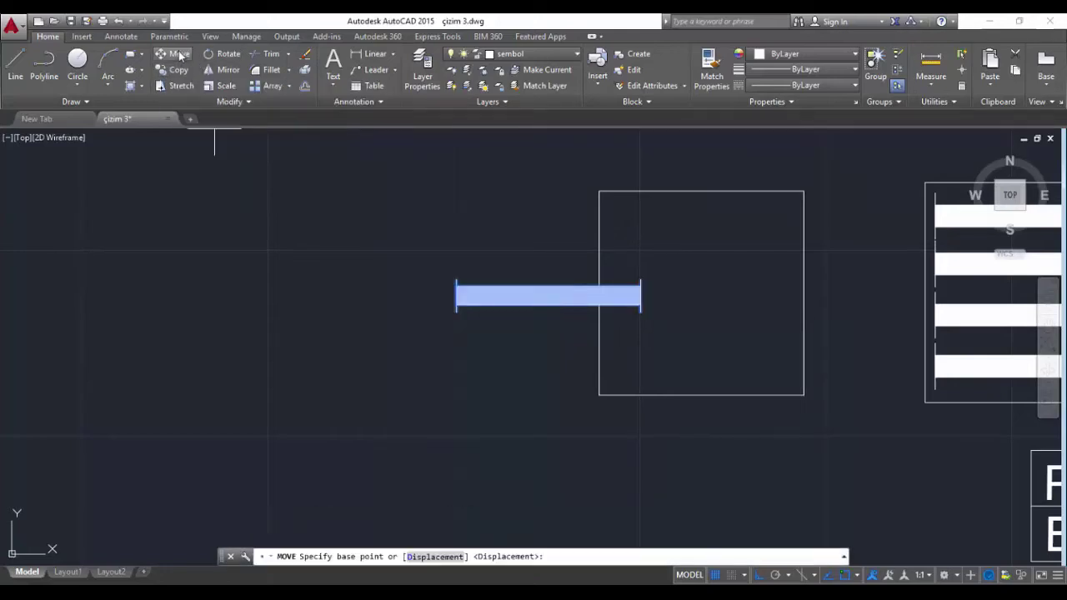
click(507, 314)
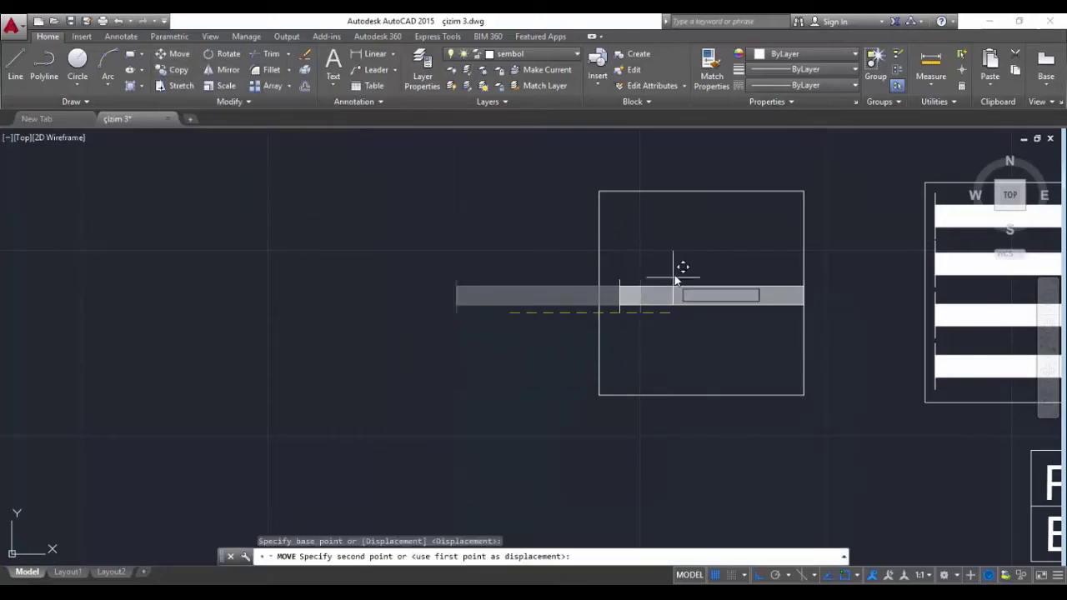
key(F8)
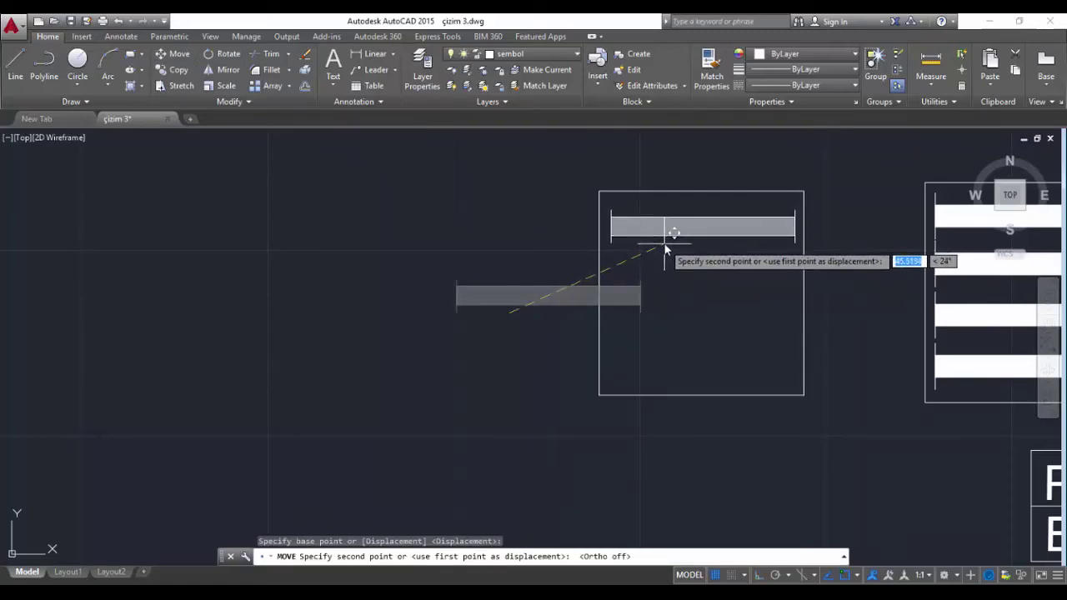
click(665, 243)
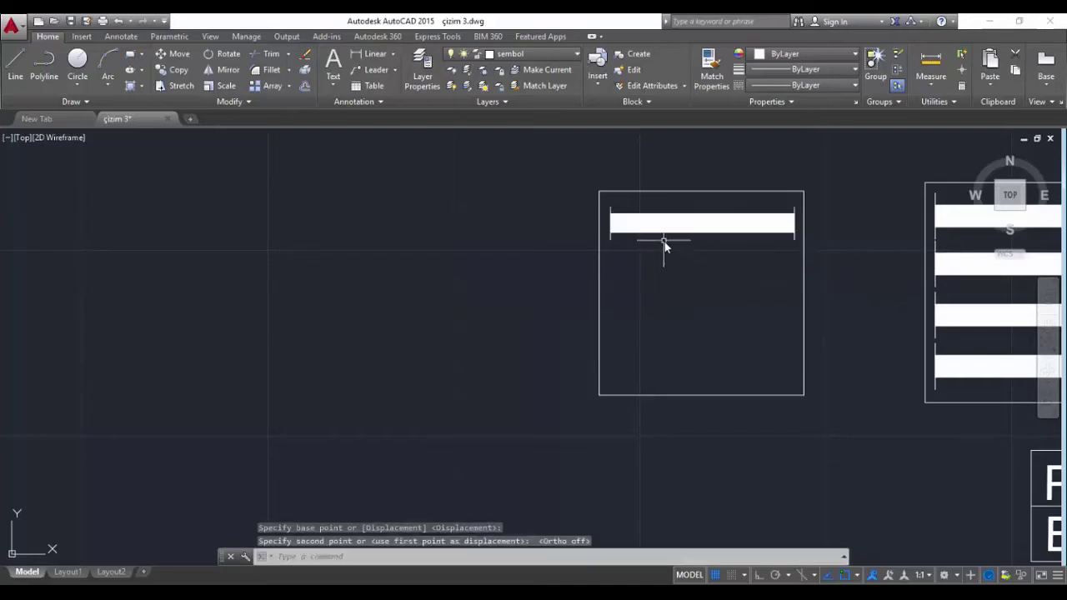
Window-select the moved bar inside the square and begin copying it
click(604, 199)
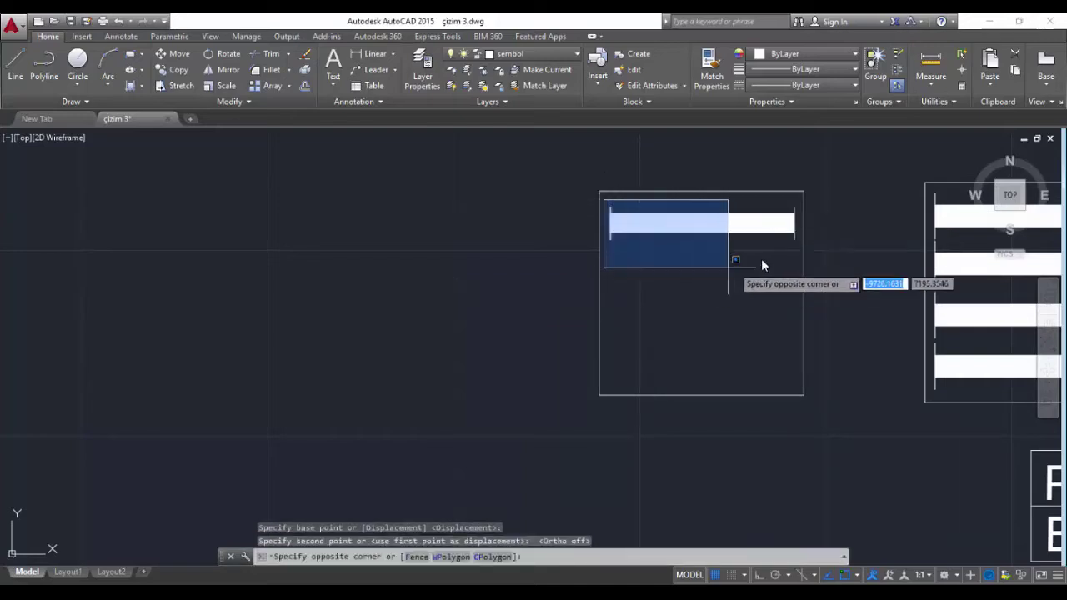
click(798, 249)
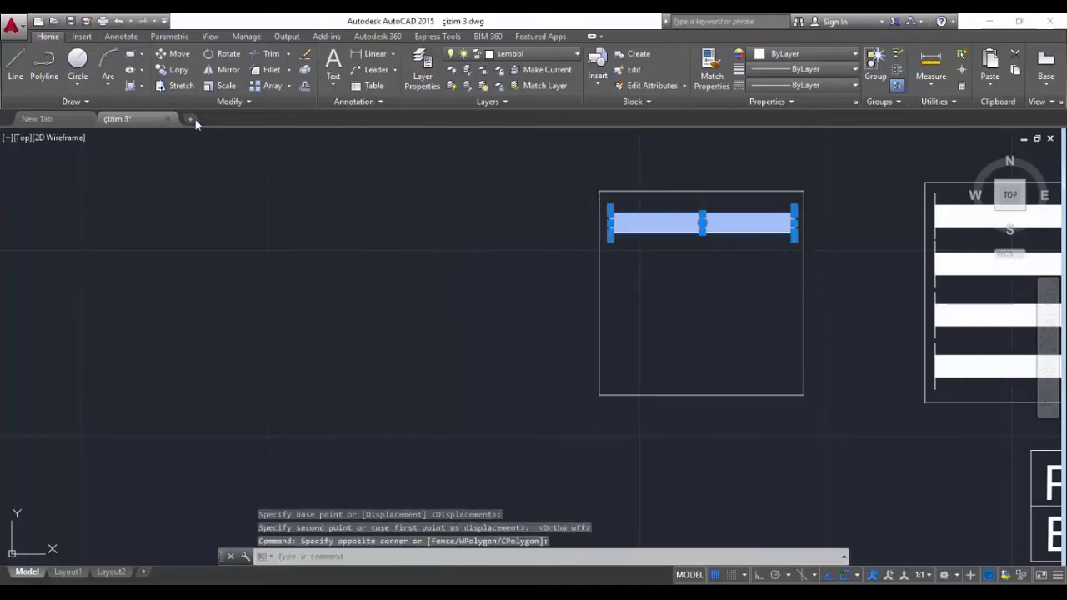
click(172, 70)
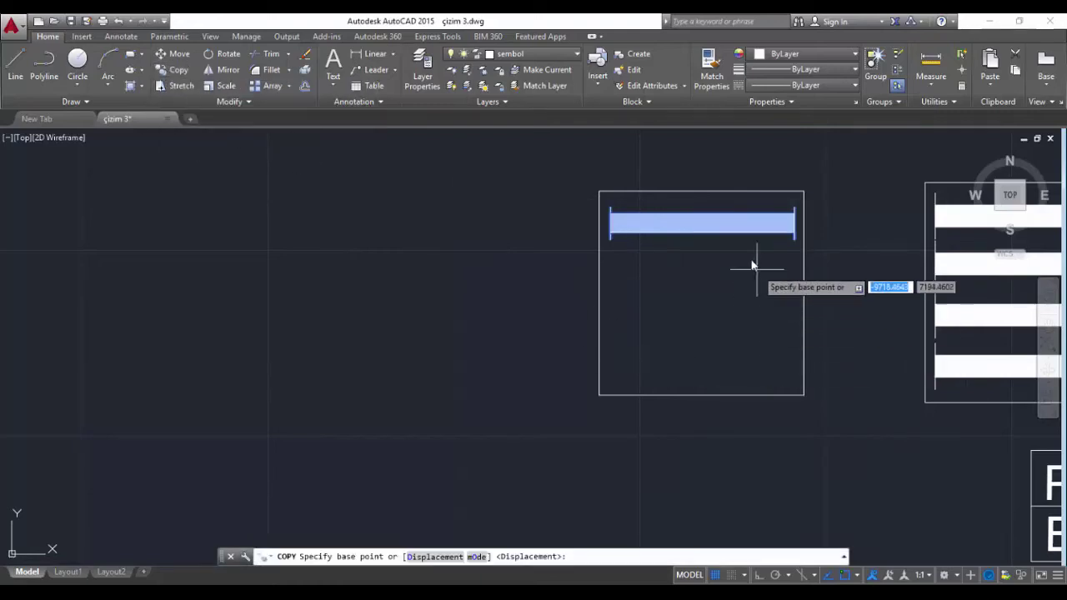
With Ortho on, copy the fluorescent bar 14 units straight down
click(709, 245)
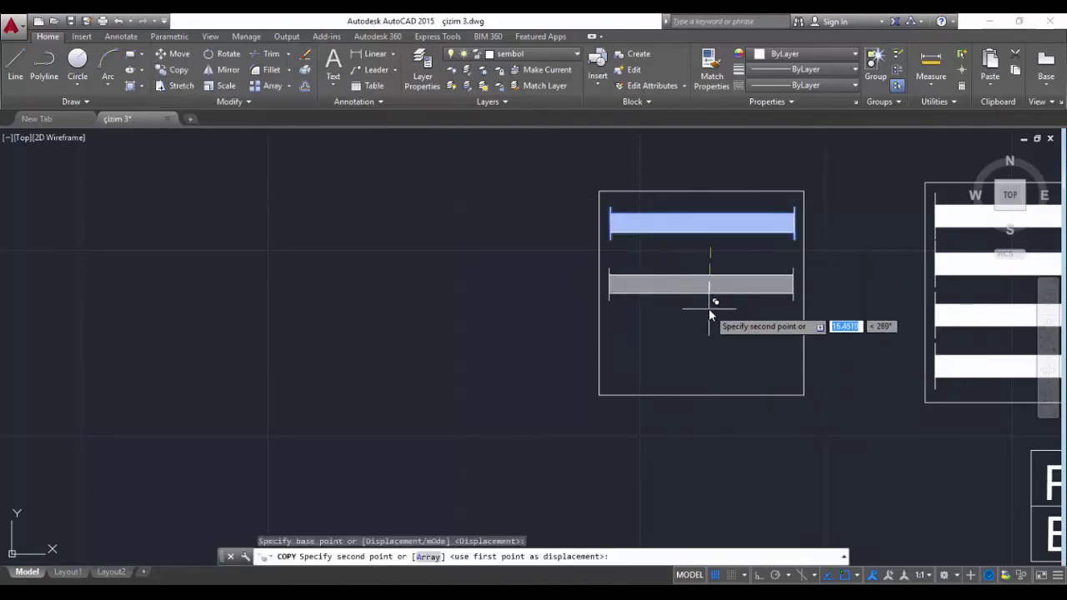
key(F8)
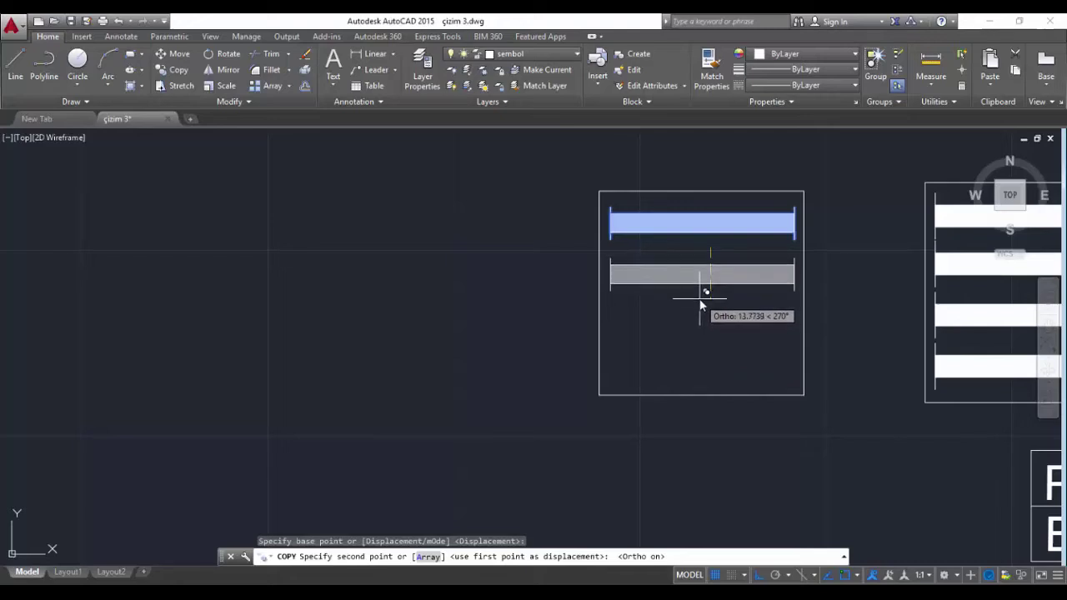
text(14)
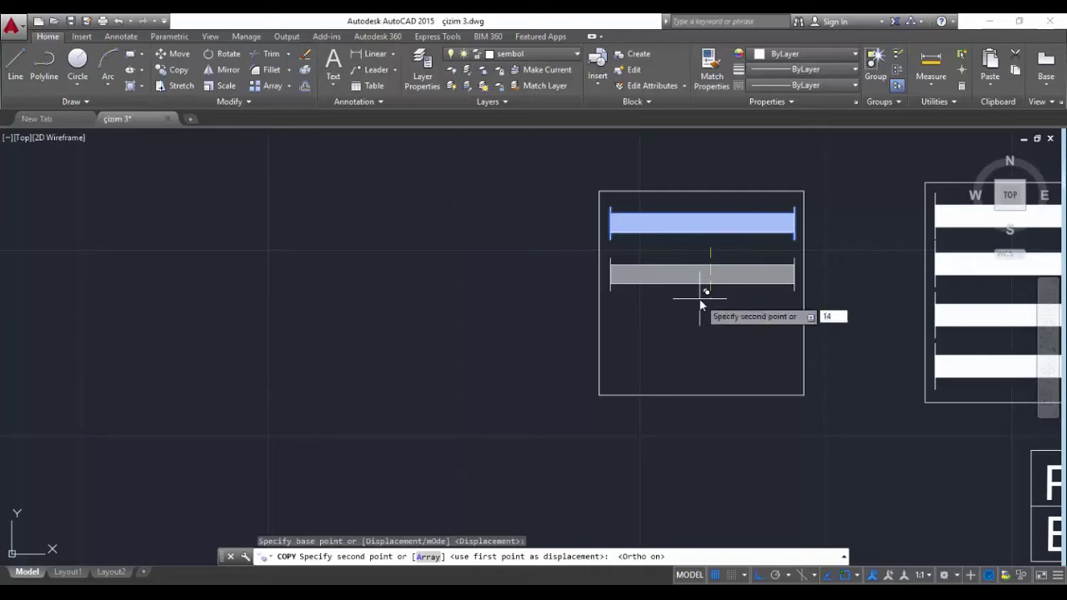
key(Return)
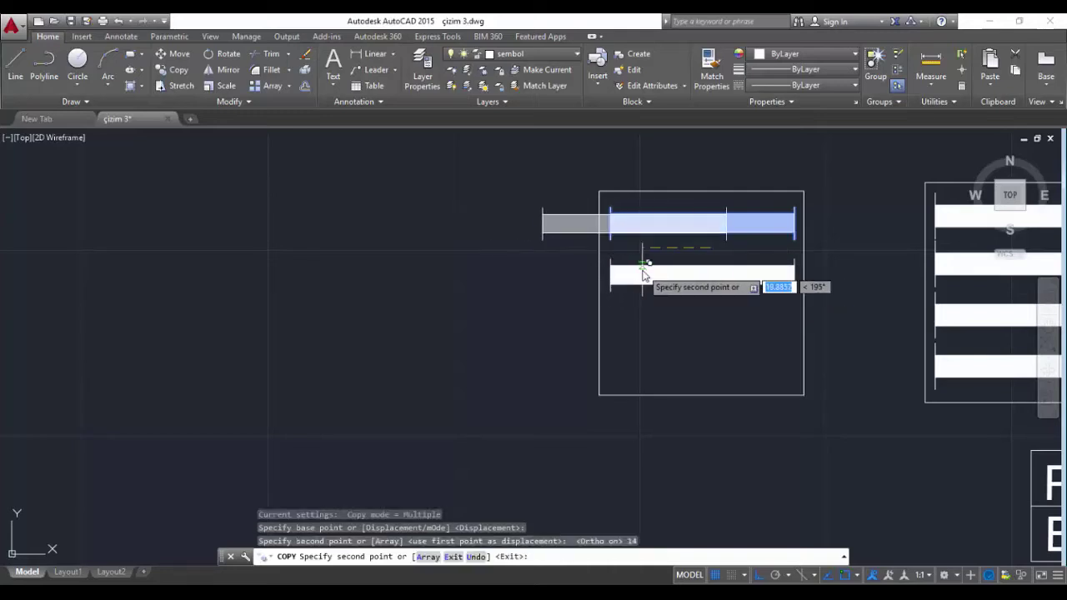
key(Escape)
Copy both bars lower in the square to make four stacked bars
click(603, 198)
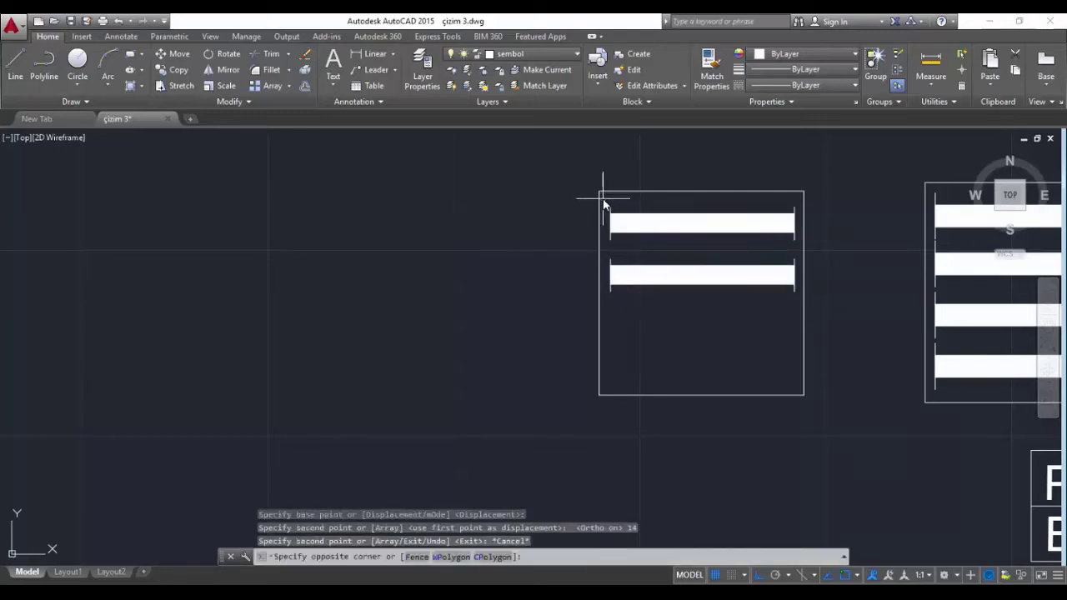
click(801, 310)
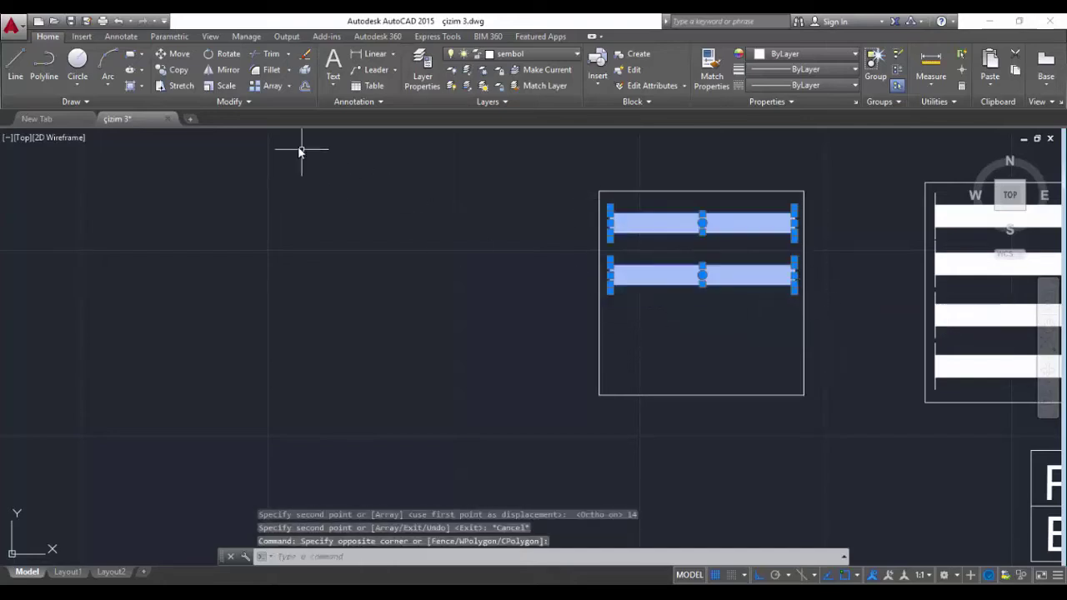
click(172, 69)
click(704, 303)
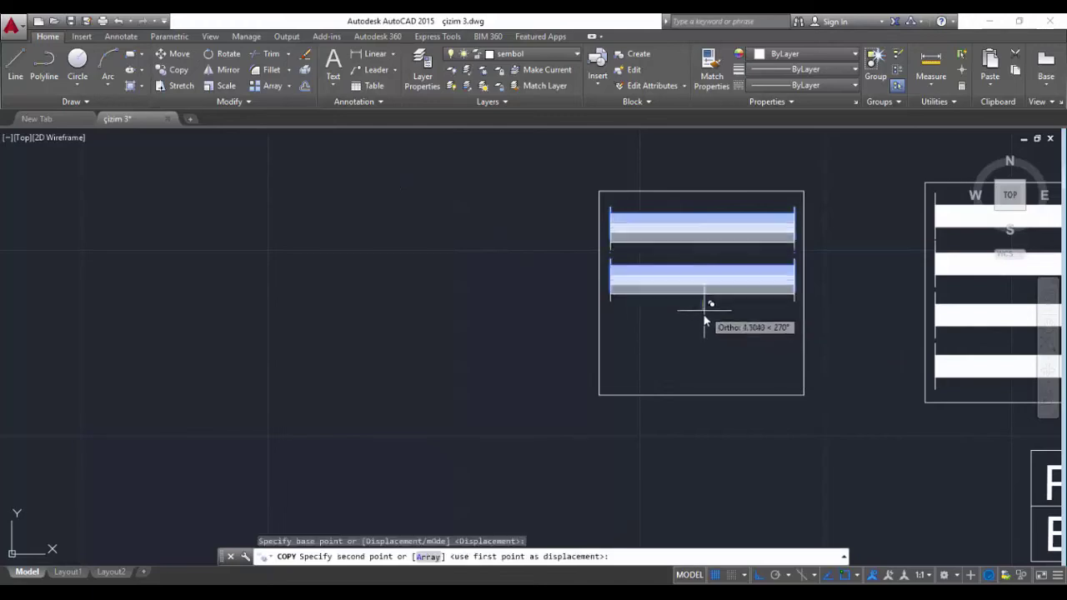
click(702, 396)
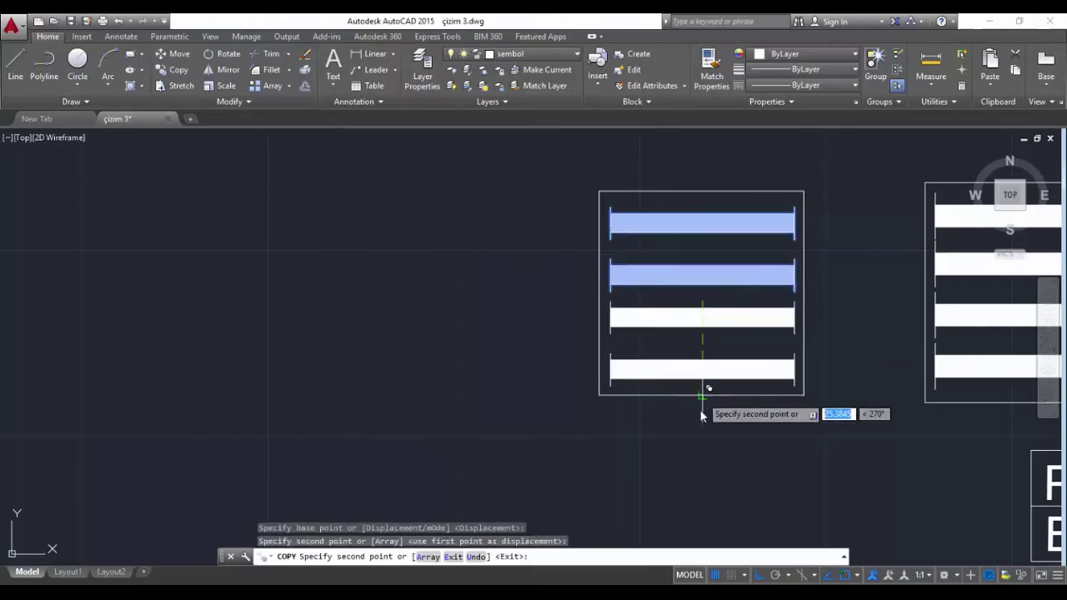
key(Return)
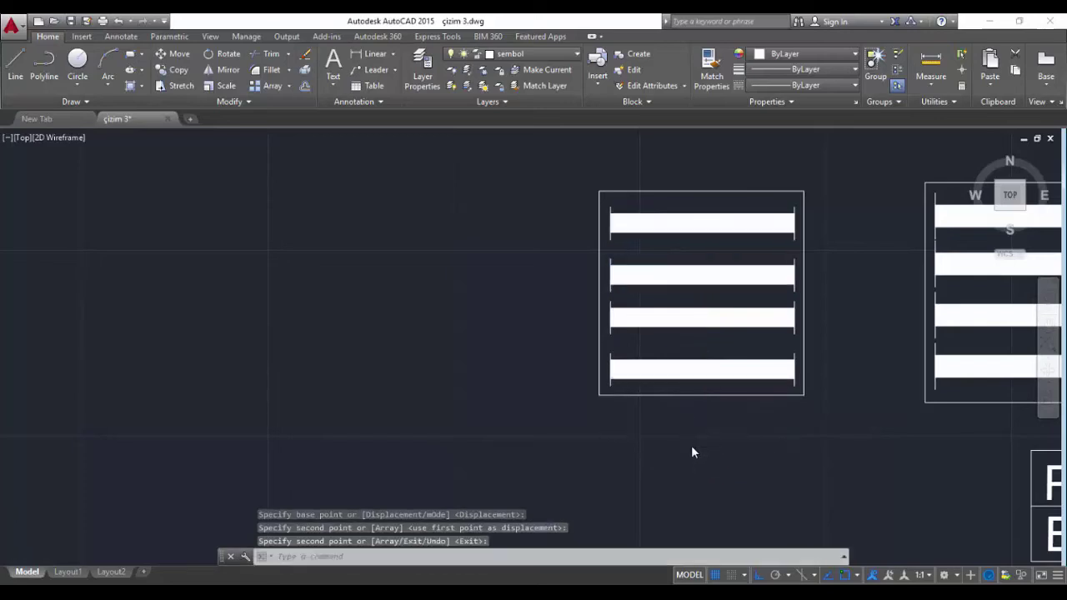
scroll(691, 453, down, 2)
scroll(697, 455, down, 2)
middle_drag(702, 464, 605, 310)
Draw a 25 by 25 square to the left of the PTT BTK box
mouse_move(781, 357)
middle_down()
mouse_move(689, 386)
mouse_move(766, 383)
middle_up()
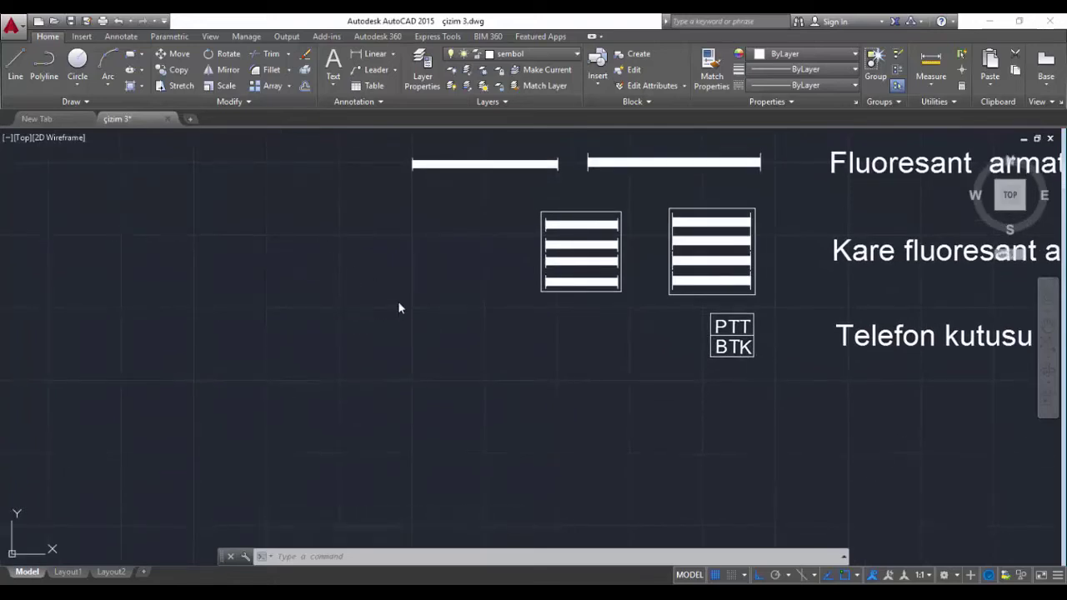
text(l)
key(Return)
click(625, 319)
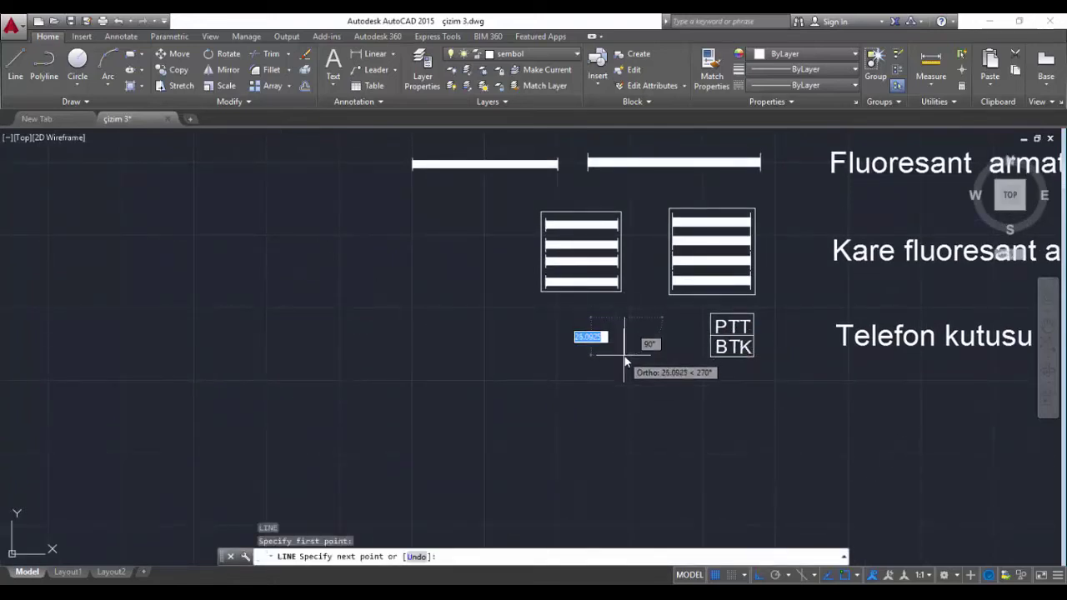
text(25)
key(Return)
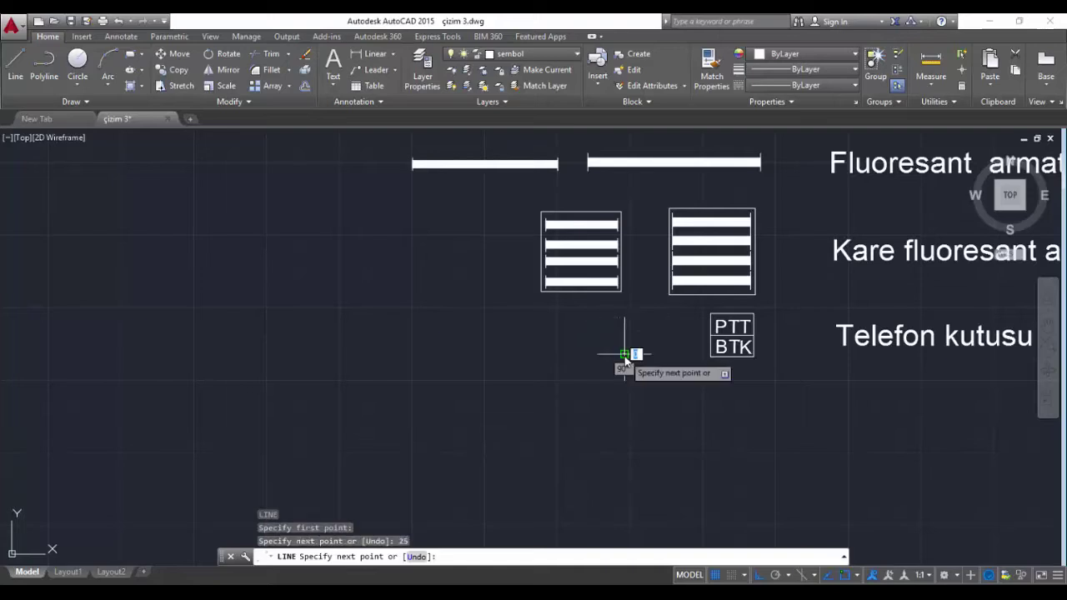
text(25)
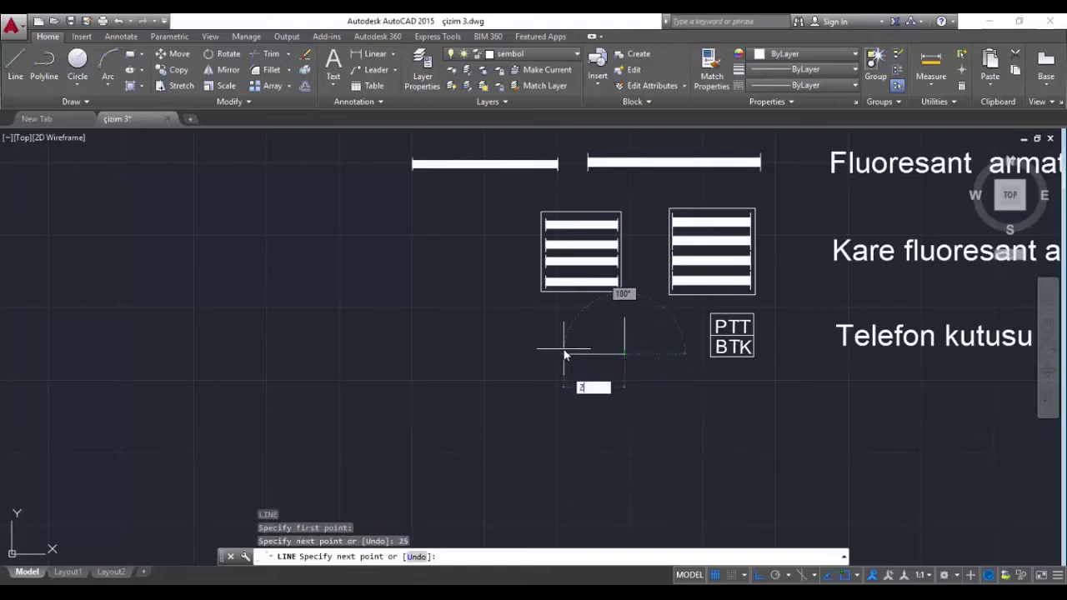
key(Return)
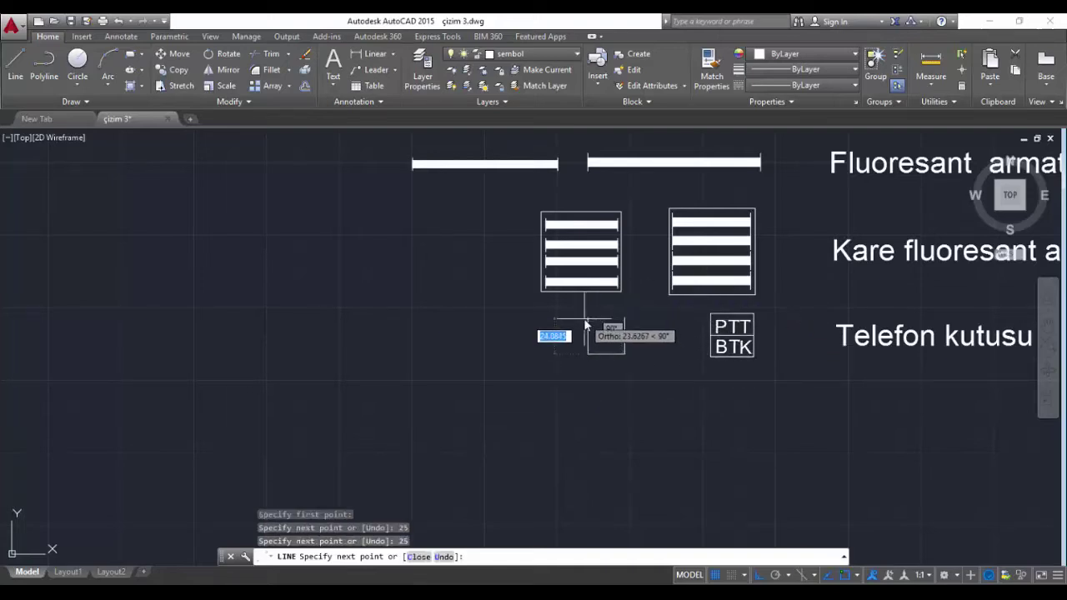
click(588, 317)
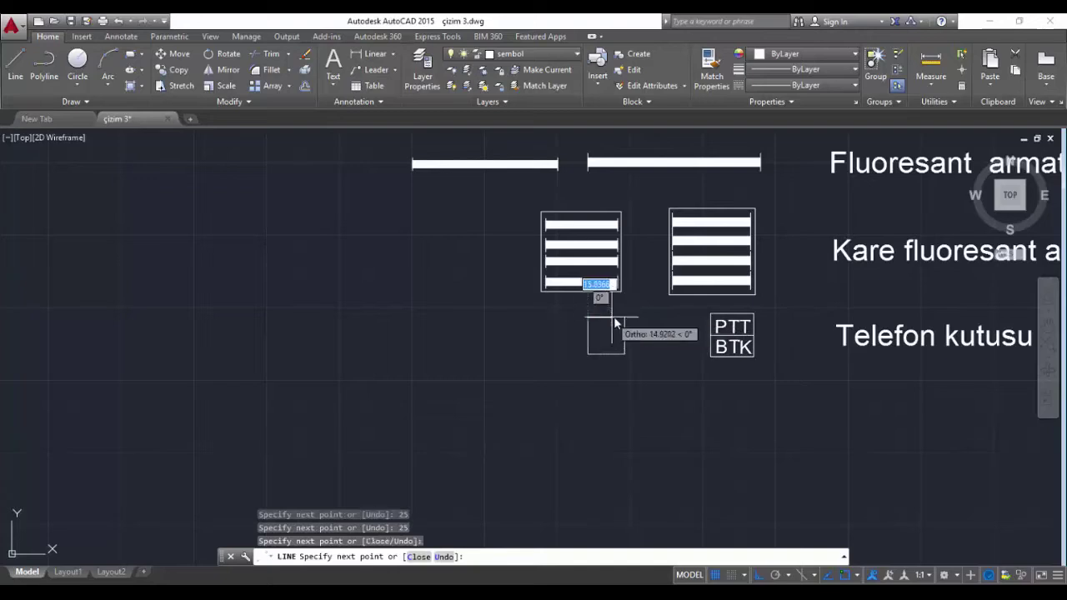
click(625, 316)
key(Return)
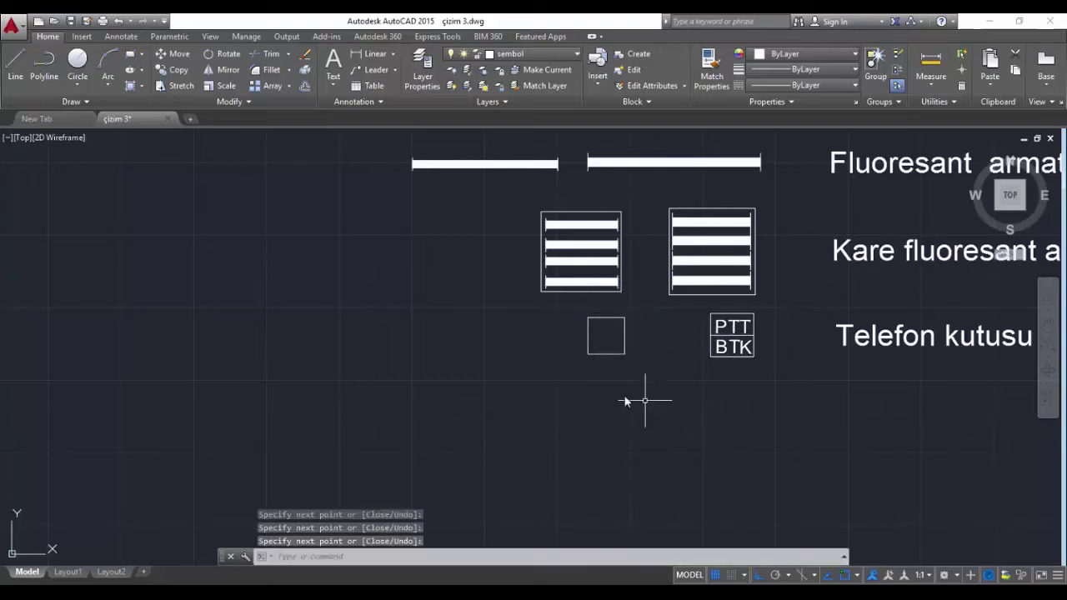
Draw a horizontal line across the square's middle, splitting it into two halves
text(l)
key(Return)
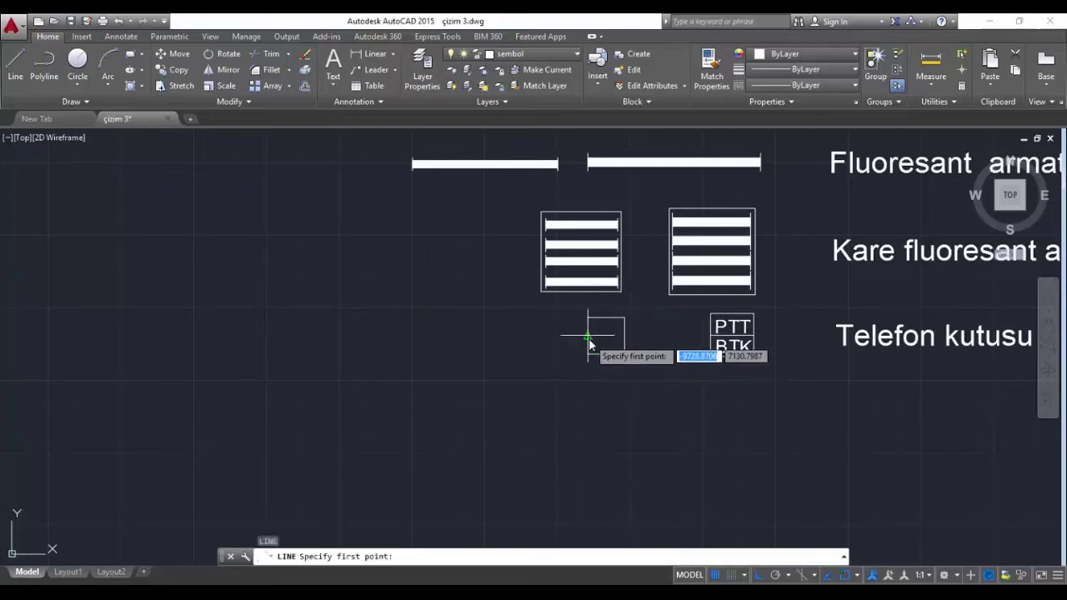
click(588, 336)
click(624, 336)
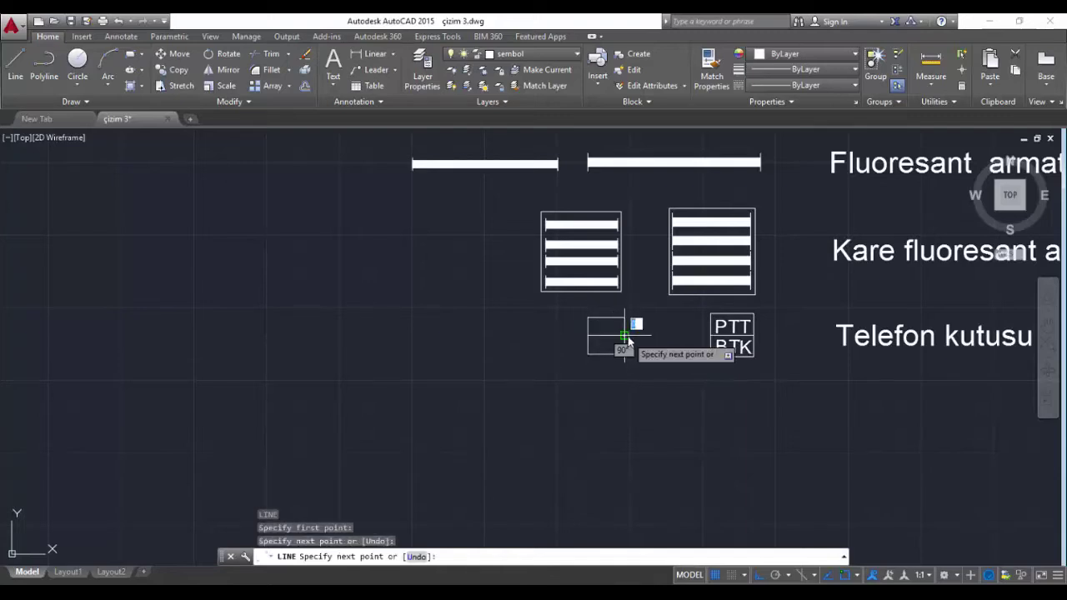
key(Return)
scroll(614, 334, up, 2)
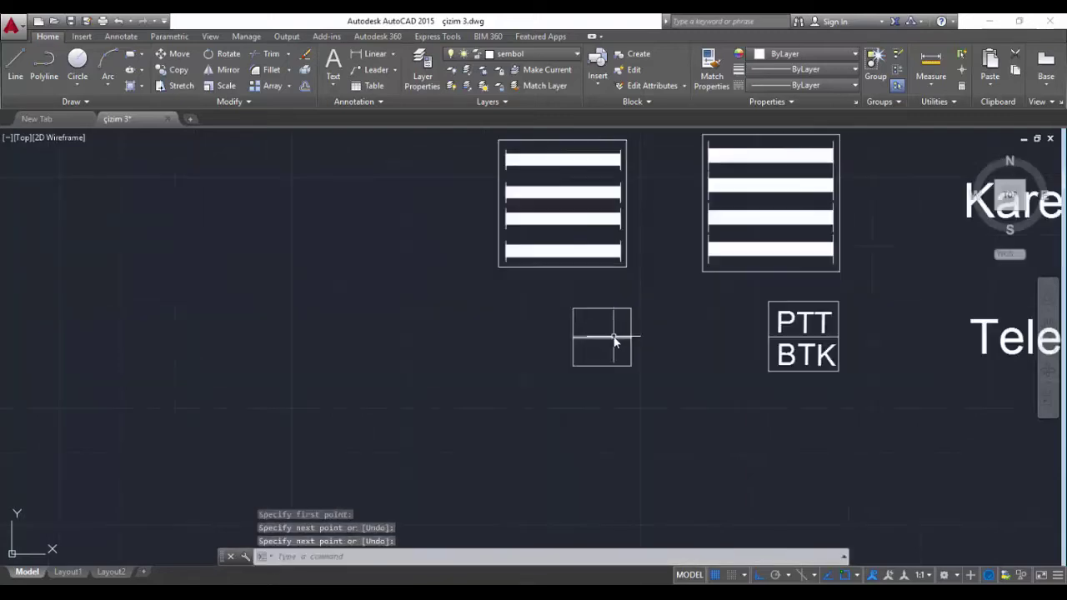
click(333, 67)
scroll(575, 309, up, 4)
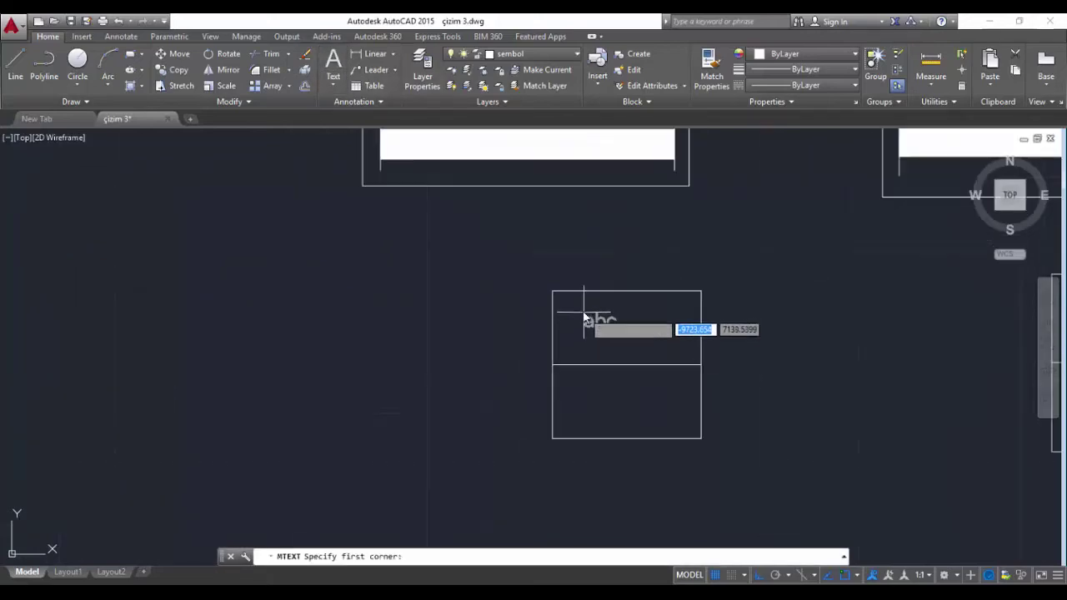
Place multiline text reading PTT in the square's top half
click(576, 307)
click(670, 342)
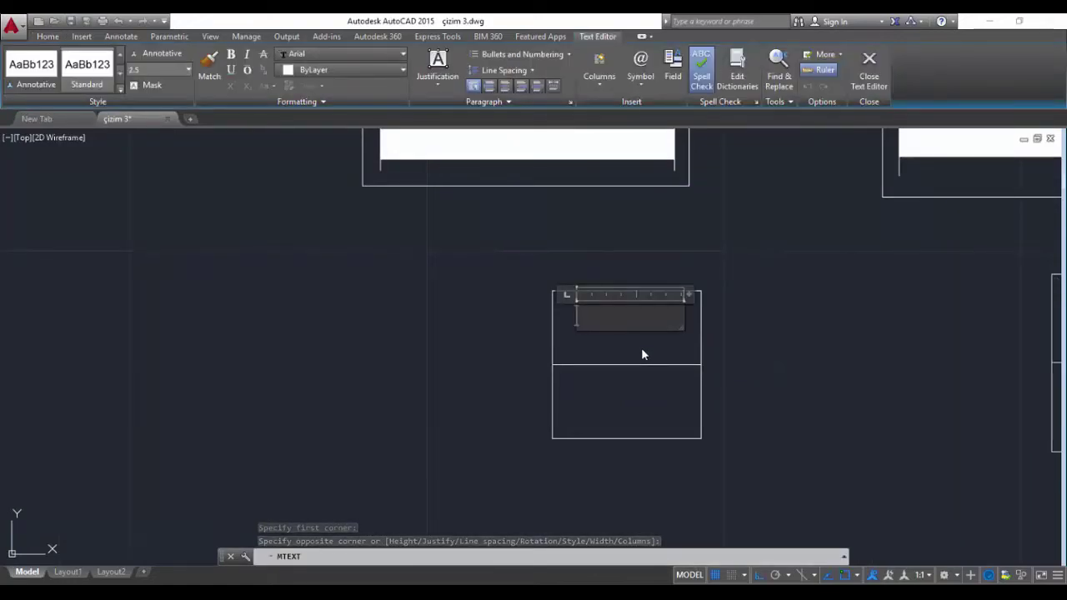
scroll(641, 354, down, 4)
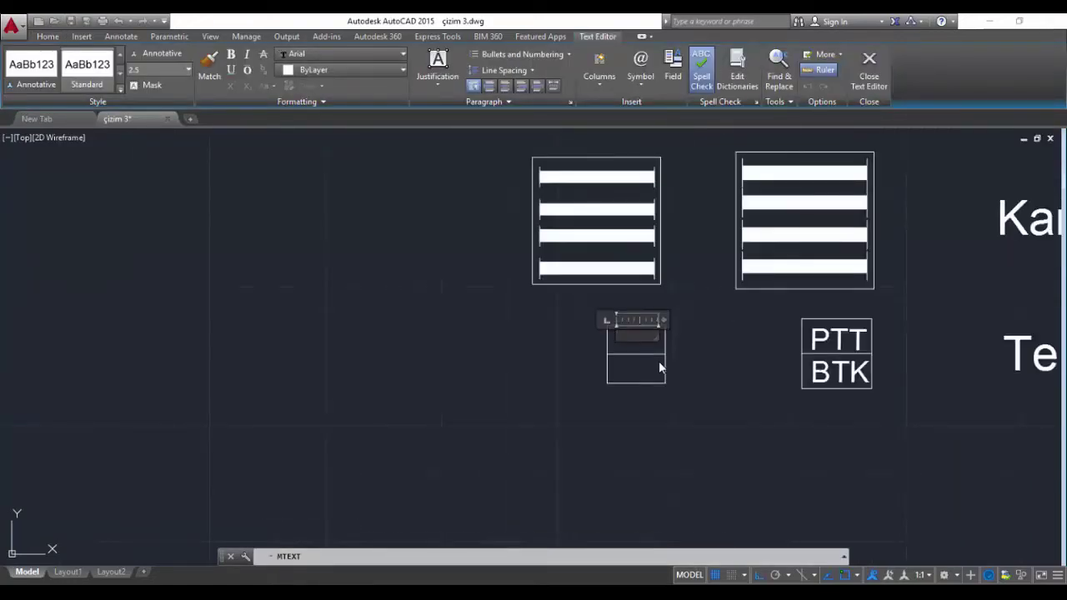
text(PTT)
click(651, 361)
scroll(625, 341, up, 2)
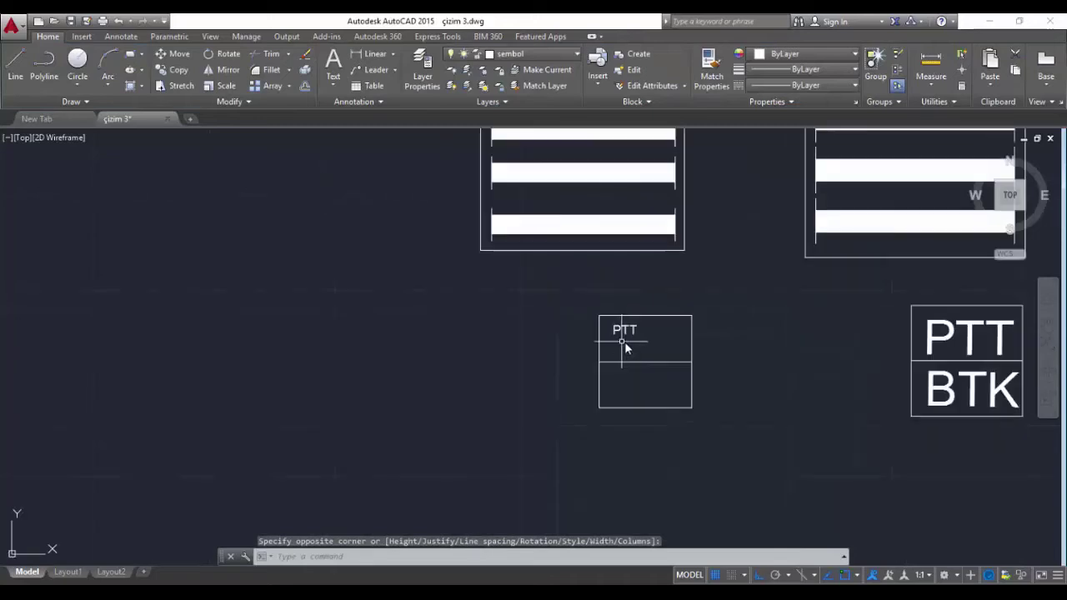
Increase the PTT text height so it fills the top half
click(629, 331)
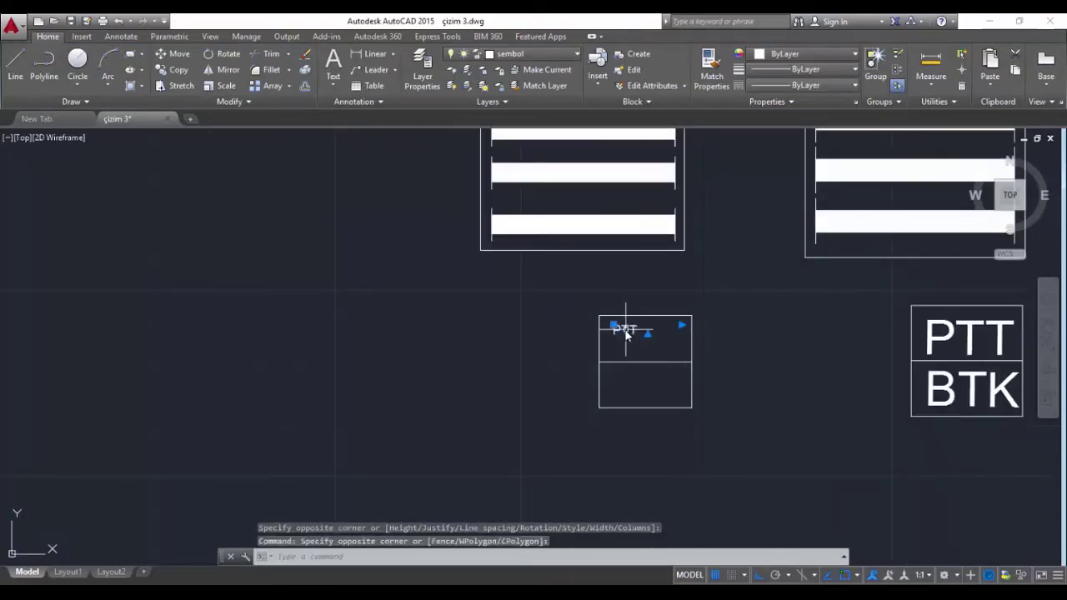
click(628, 332)
double_click(628, 332)
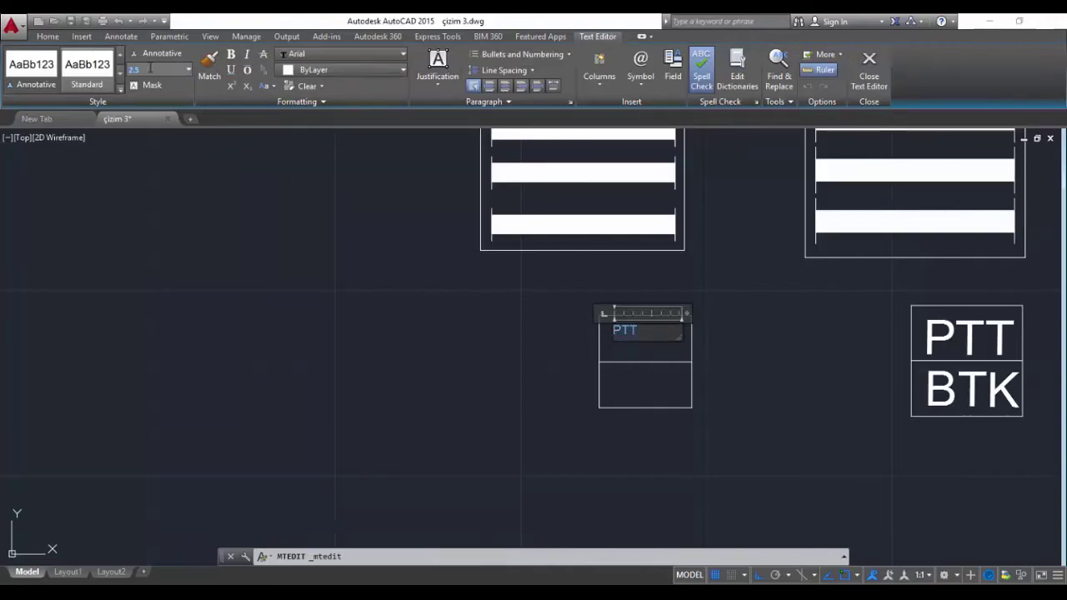
text(8)
key(Return)
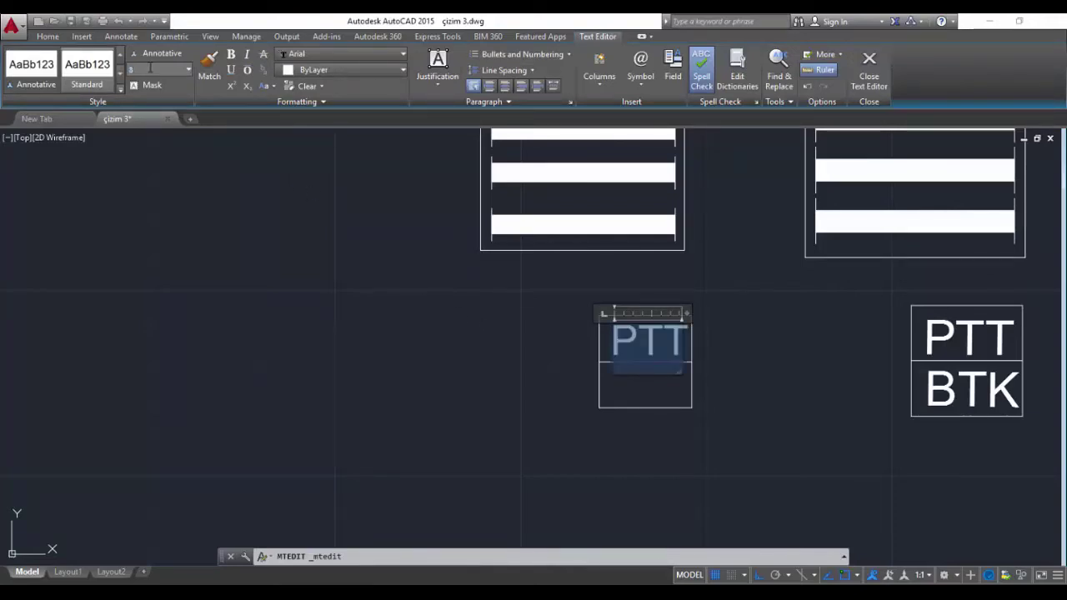
click(592, 394)
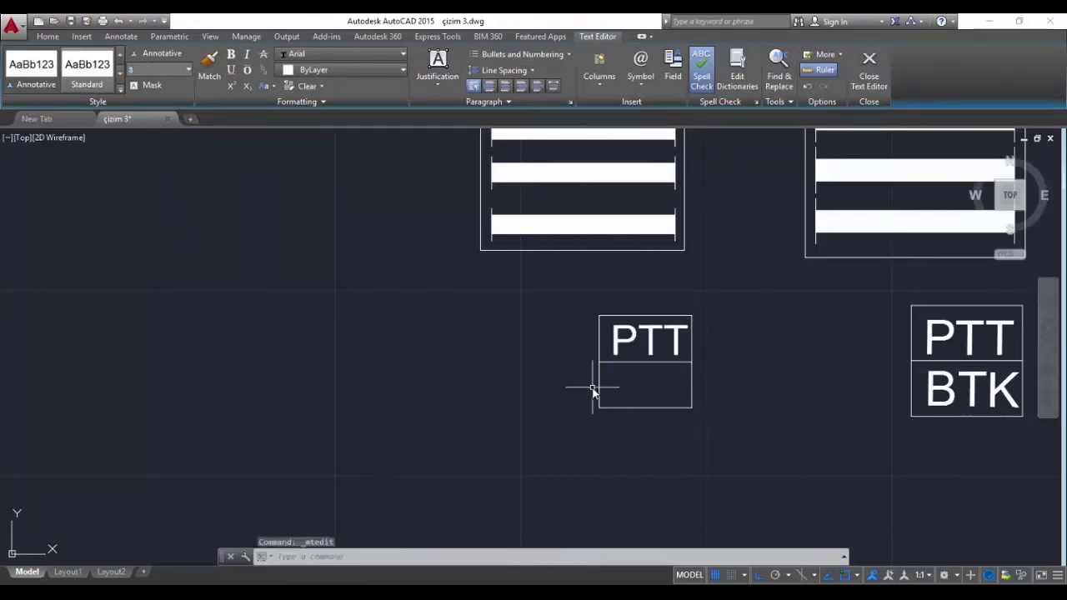
click(650, 349)
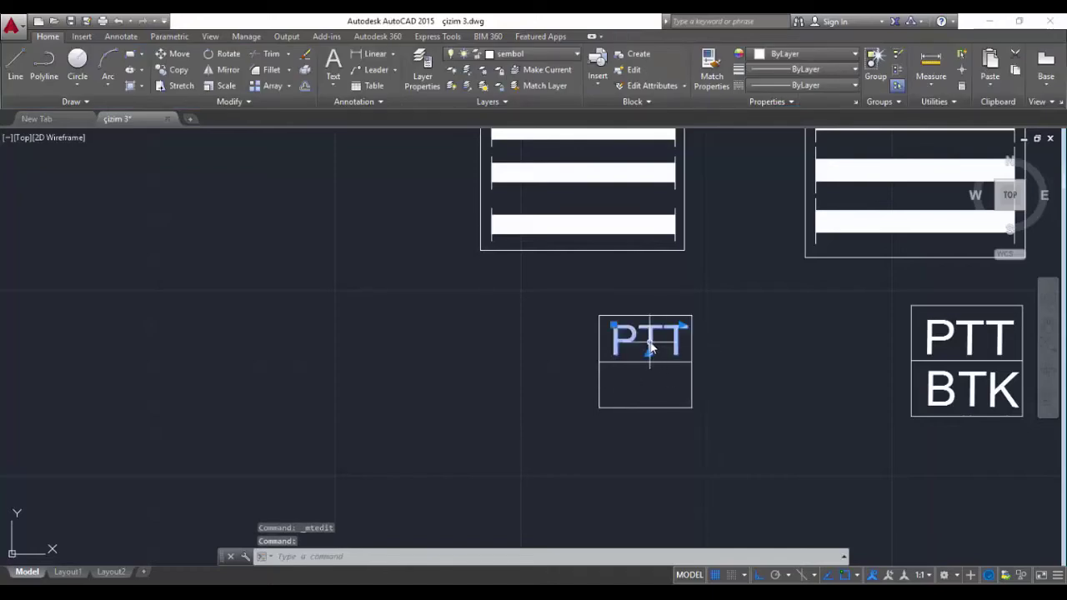
click(171, 70)
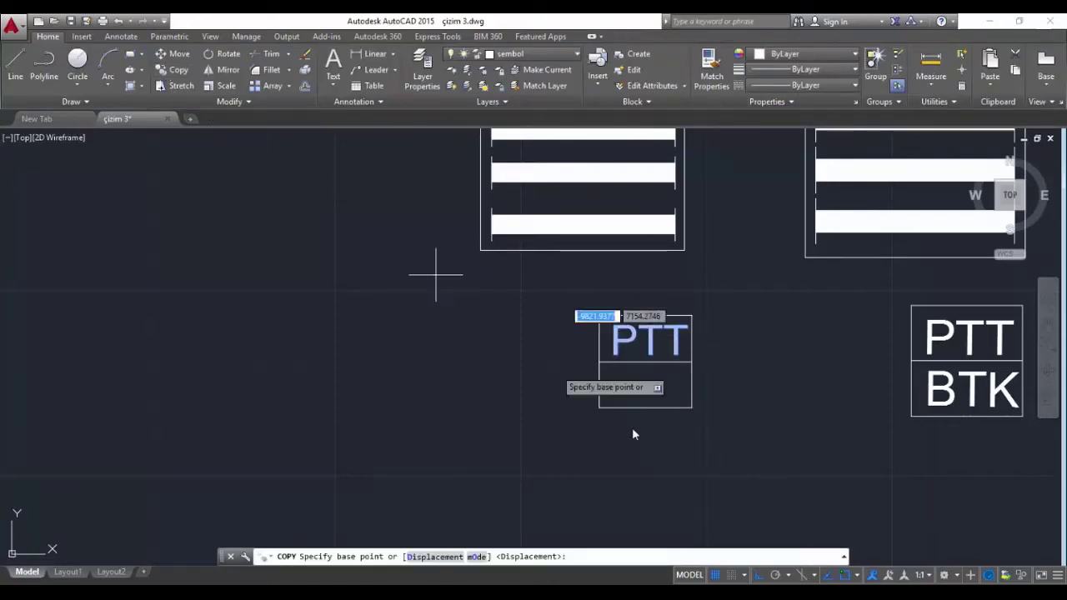
Copy PTT into the square's lower half and change the copy's text to BTK
click(717, 340)
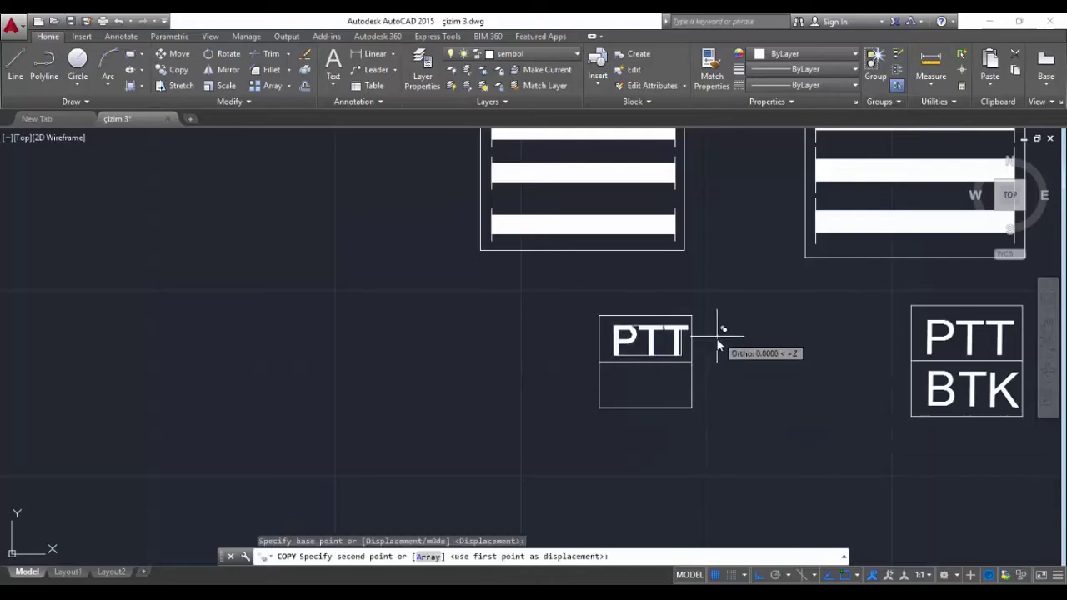
click(717, 380)
key(Escape)
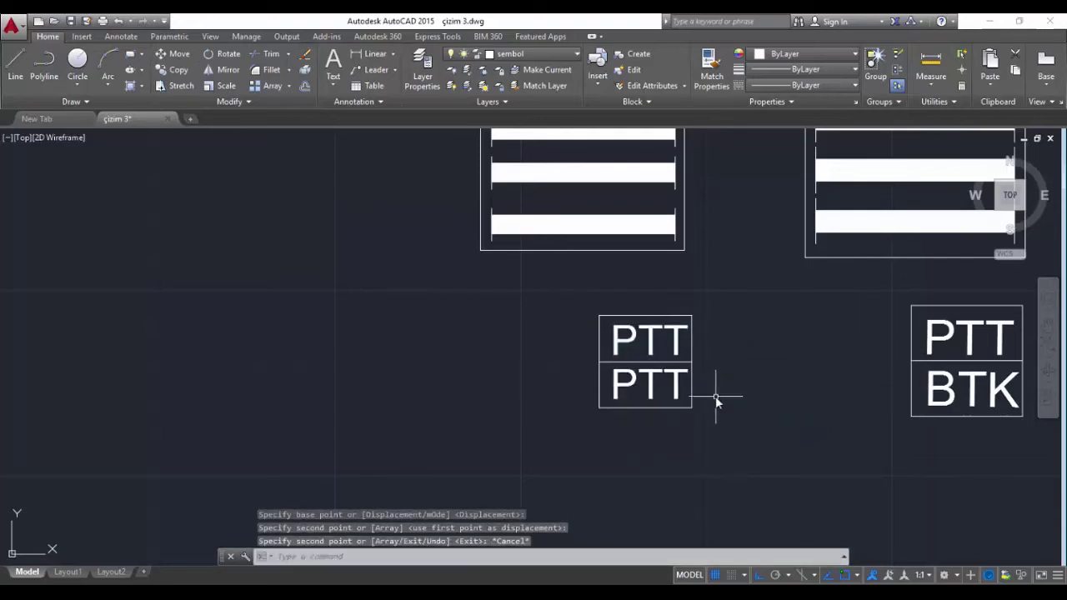
double_click(649, 389)
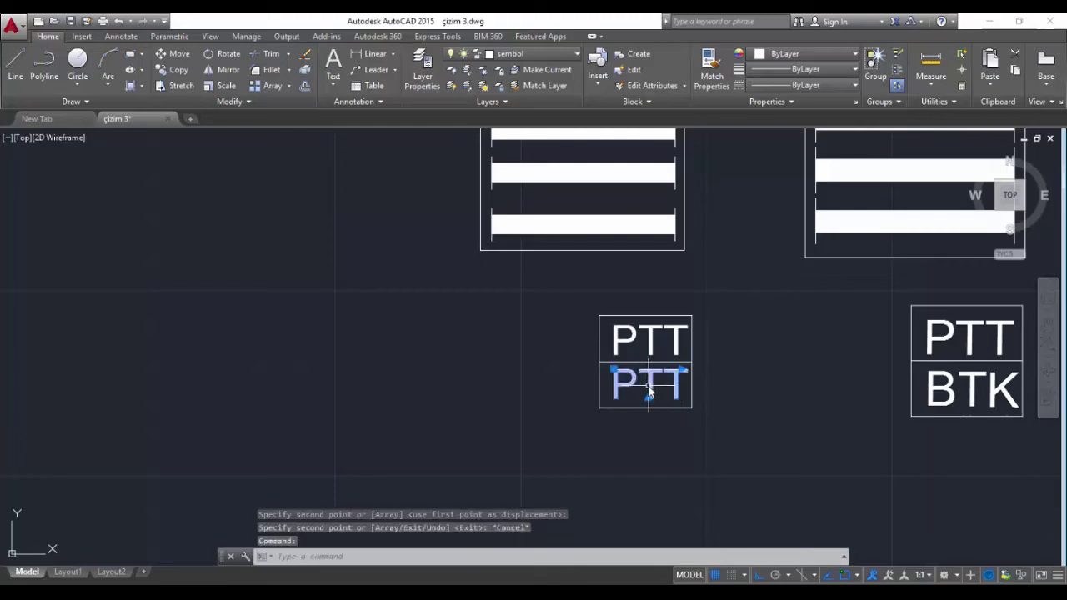
drag(614, 385, 677, 387)
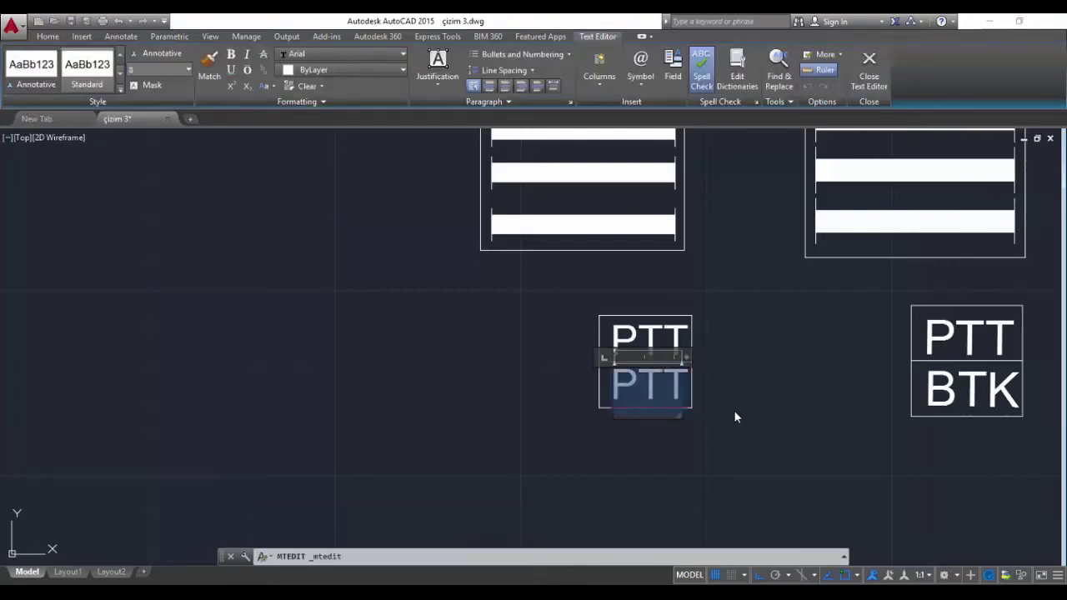
text(B)
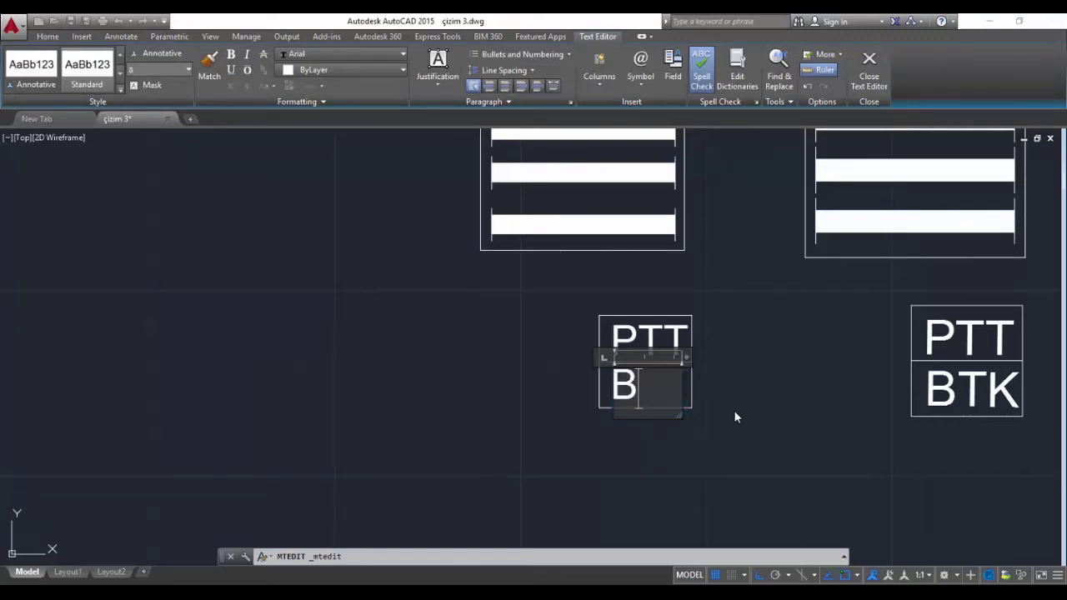
text(TK)
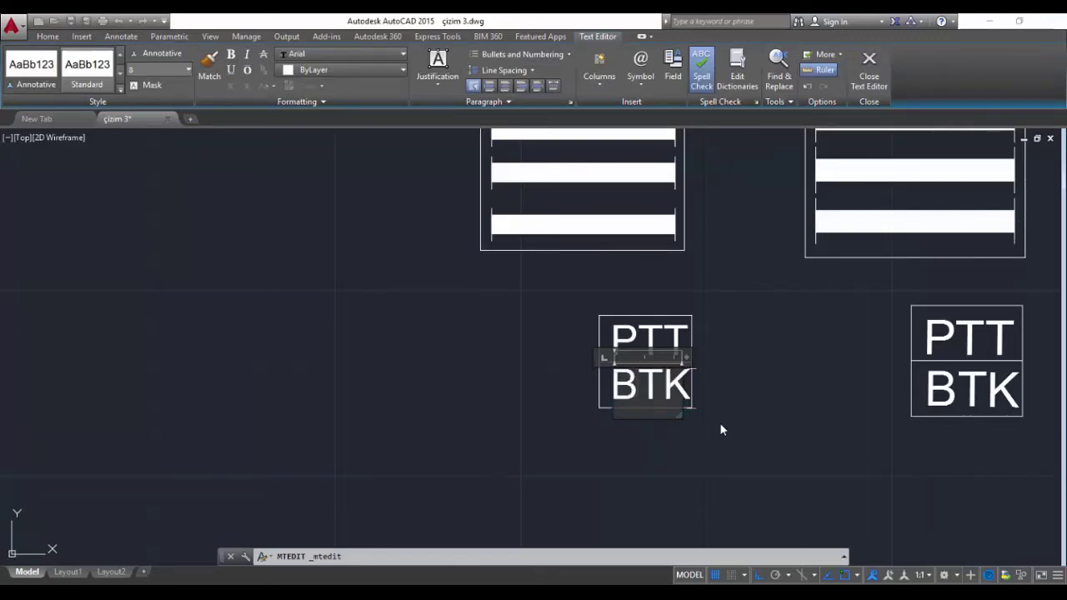
click(720, 424)
scroll(721, 425, down, 2)
Navigate to the Bir fazlı topraklı priz symbols and start the LINE command
mouse_move(753, 420)
middle_down()
mouse_move(650, 443)
mouse_move(353, 424)
middle_up()
scroll(607, 442, down, 5)
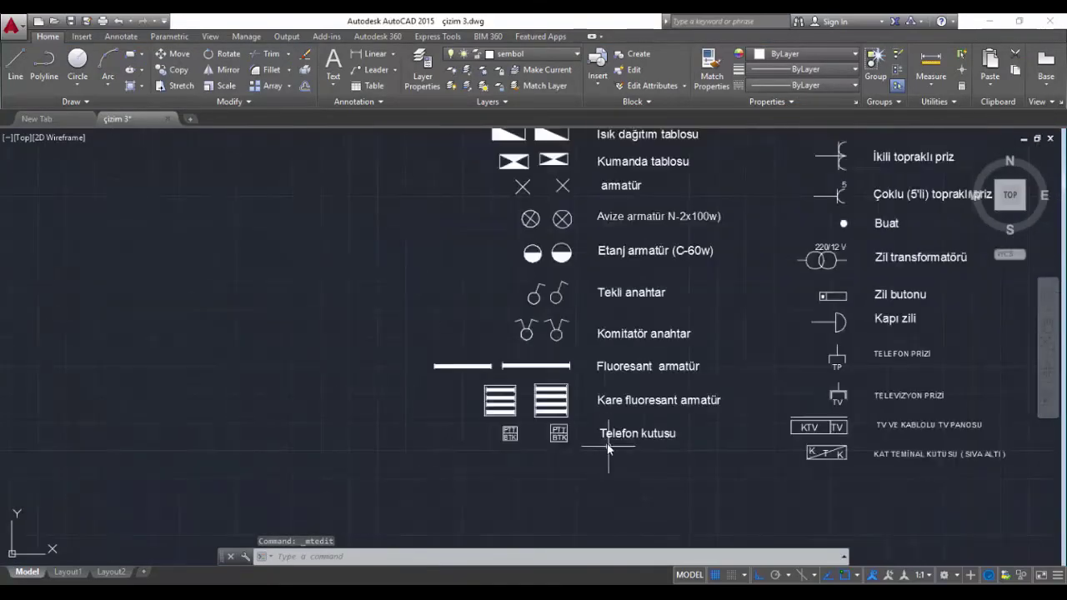
mouse_move(786, 275)
middle_down()
mouse_move(607, 417)
mouse_move(640, 350)
middle_up()
scroll(641, 350, up, 5)
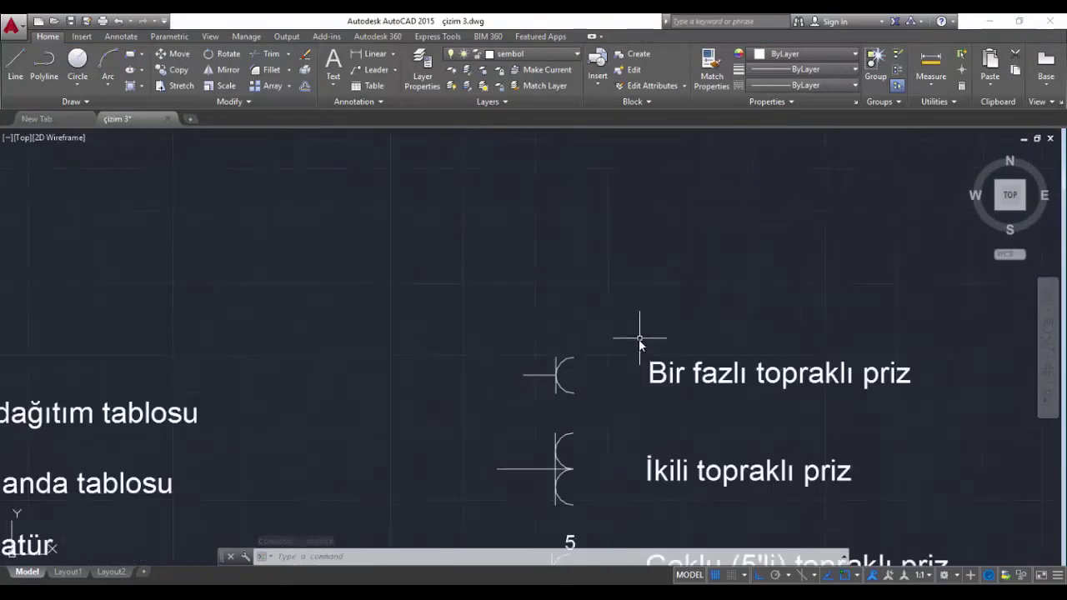
scroll(636, 345, up, 1)
mouse_move(584, 405)
middle_down()
mouse_move(465, 354)
mouse_move(557, 356)
middle_up()
scroll(464, 353, down, 2)
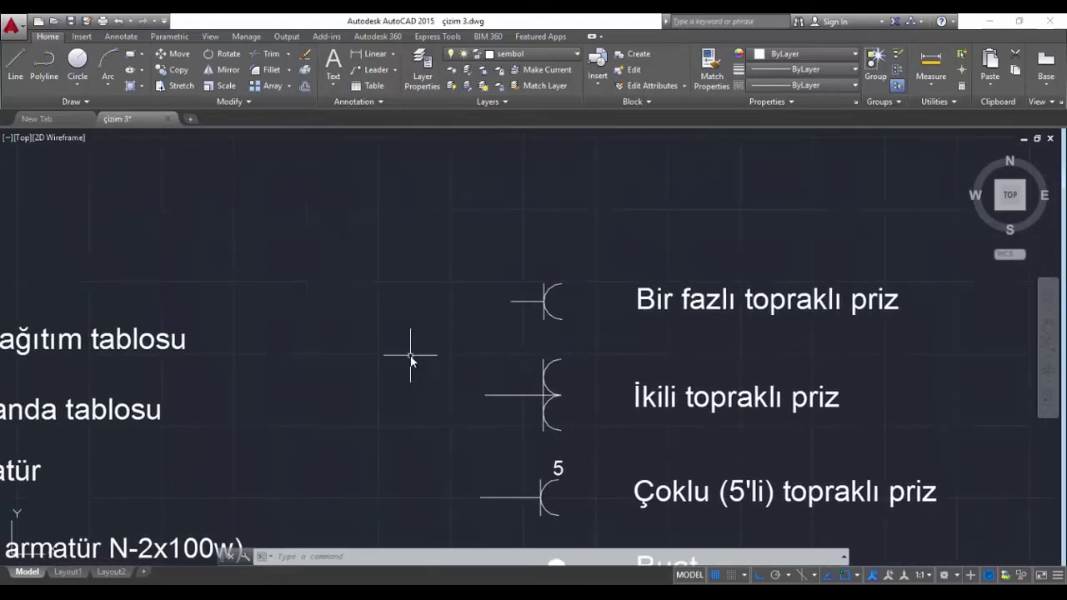
text(l)
key(Return)
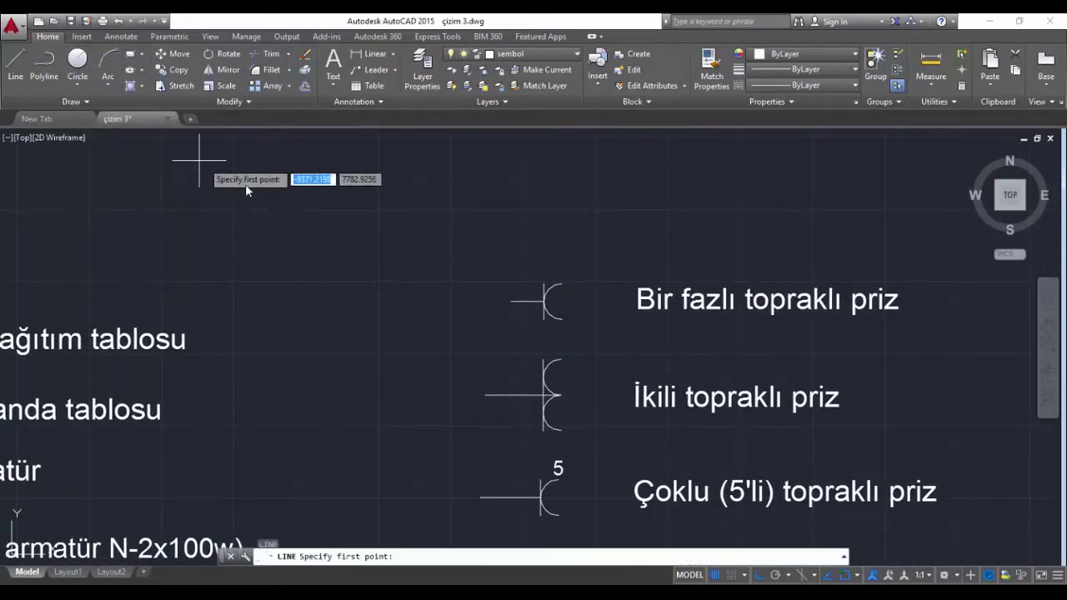
Draw a 25-unit vertical line and a small circle touching it
click(458, 290)
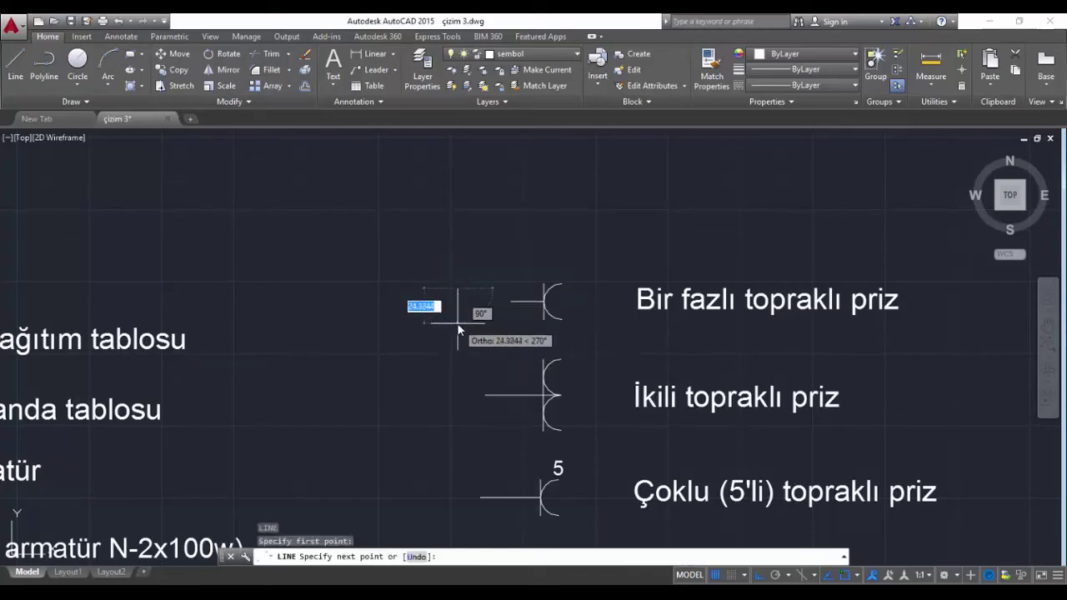
text(25)
key(Return)
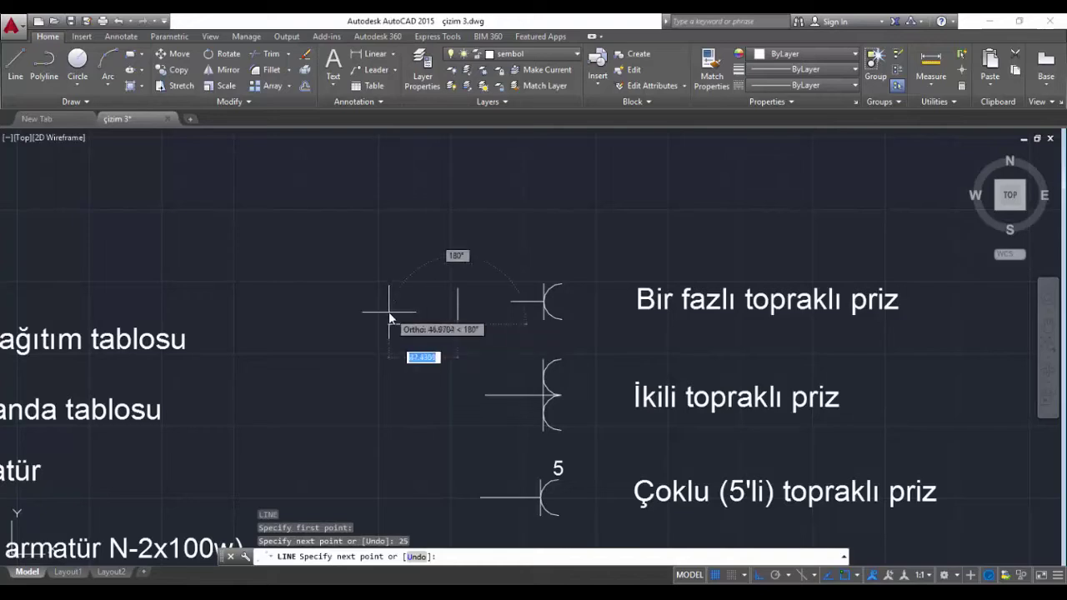
key(Return)
click(77, 62)
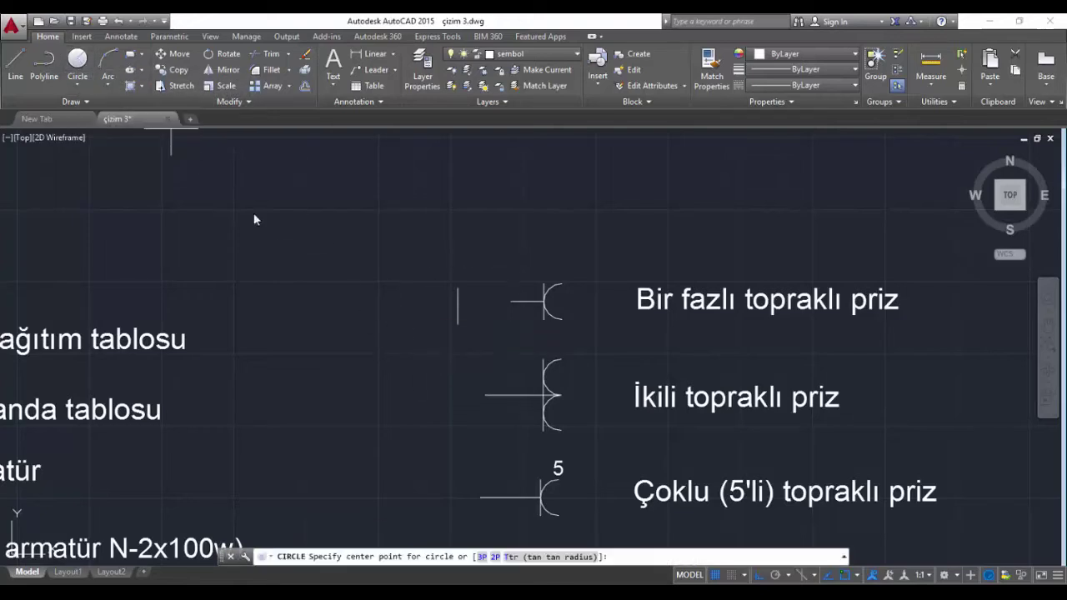
click(481, 310)
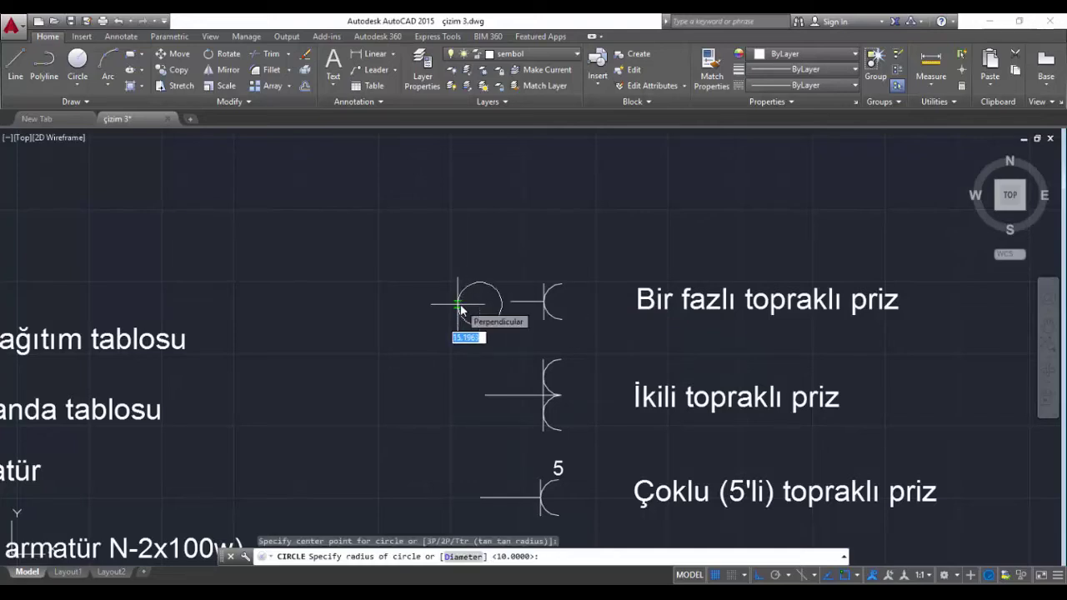
click(459, 307)
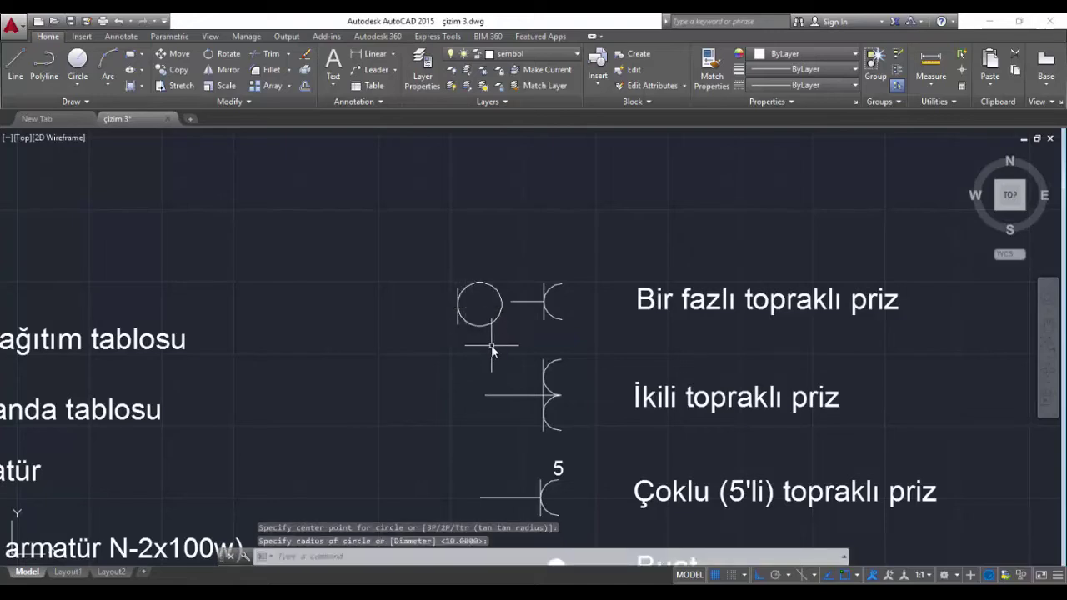
Draw a vertical line through the circle's centre
key(Return)
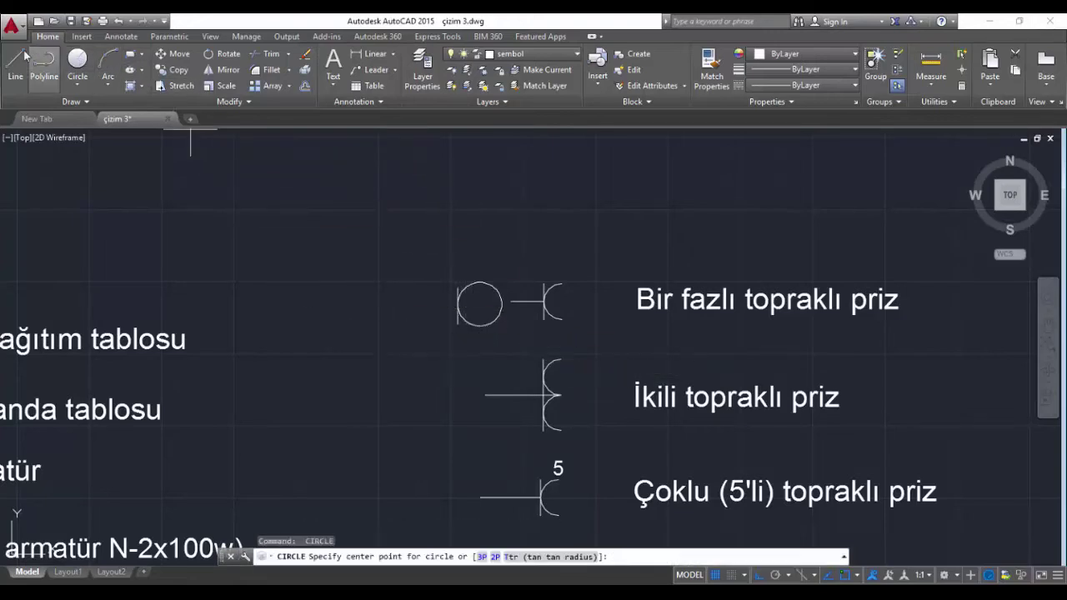
click(15, 64)
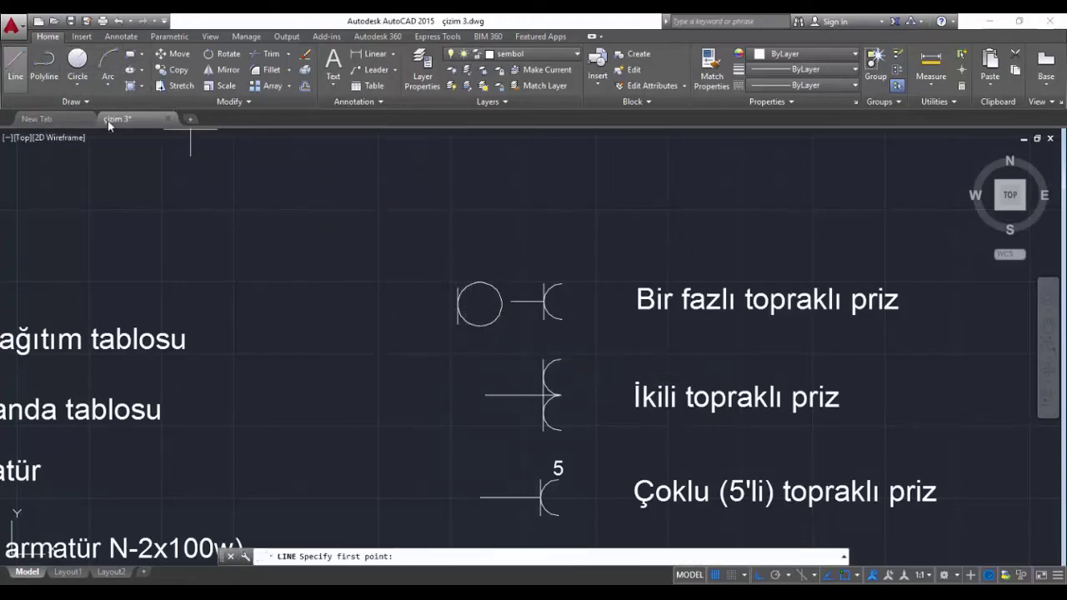
click(480, 269)
click(479, 367)
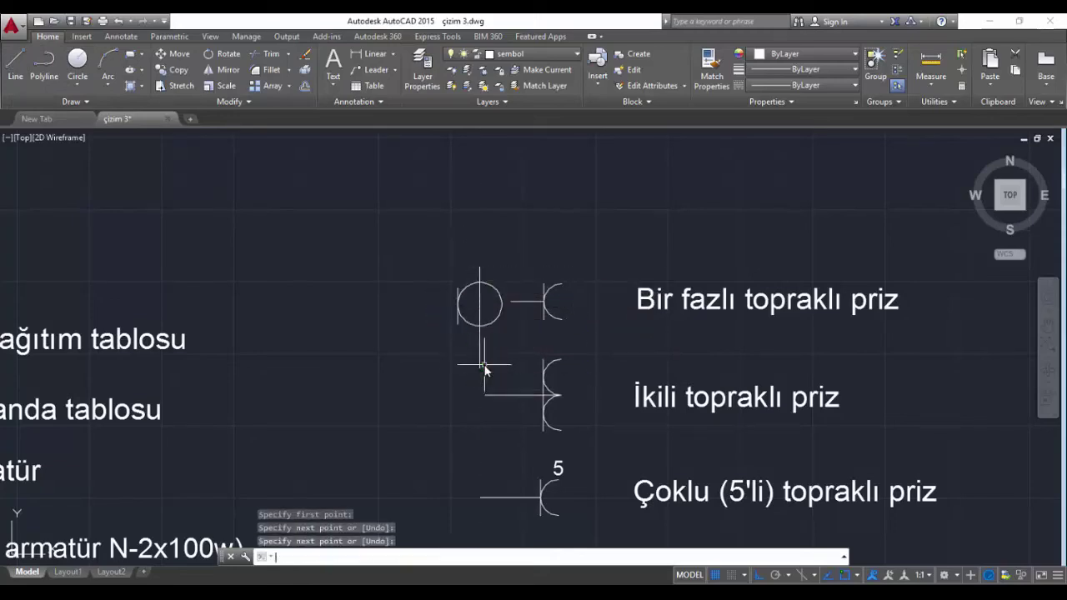
key(Return)
text(TR)
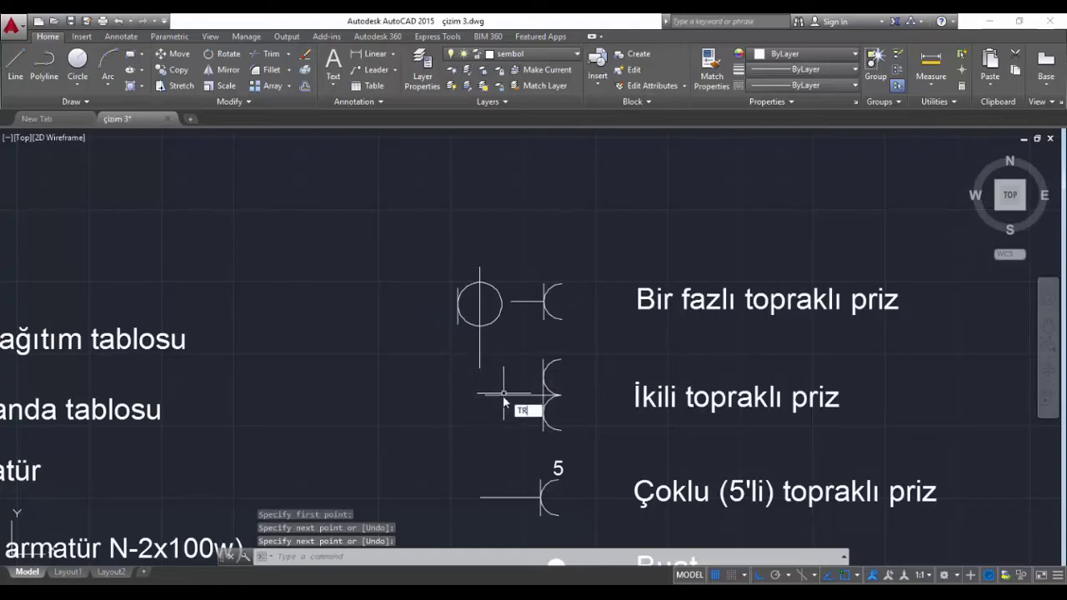
Trim the circle to its left half arc and delete the centre vertical line
key(Return)
key(Return)
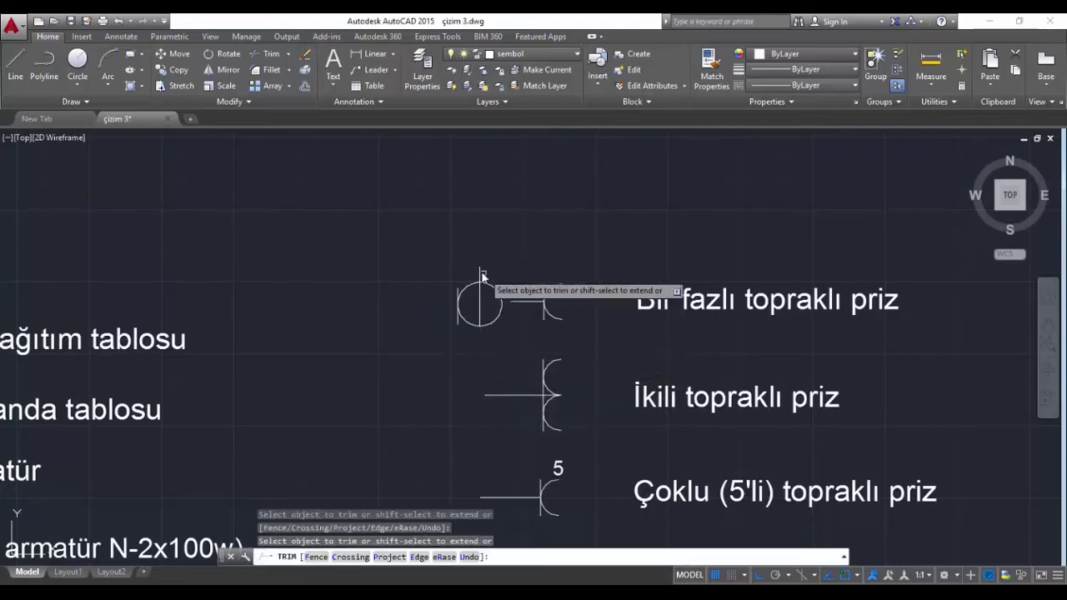
click(481, 276)
click(501, 302)
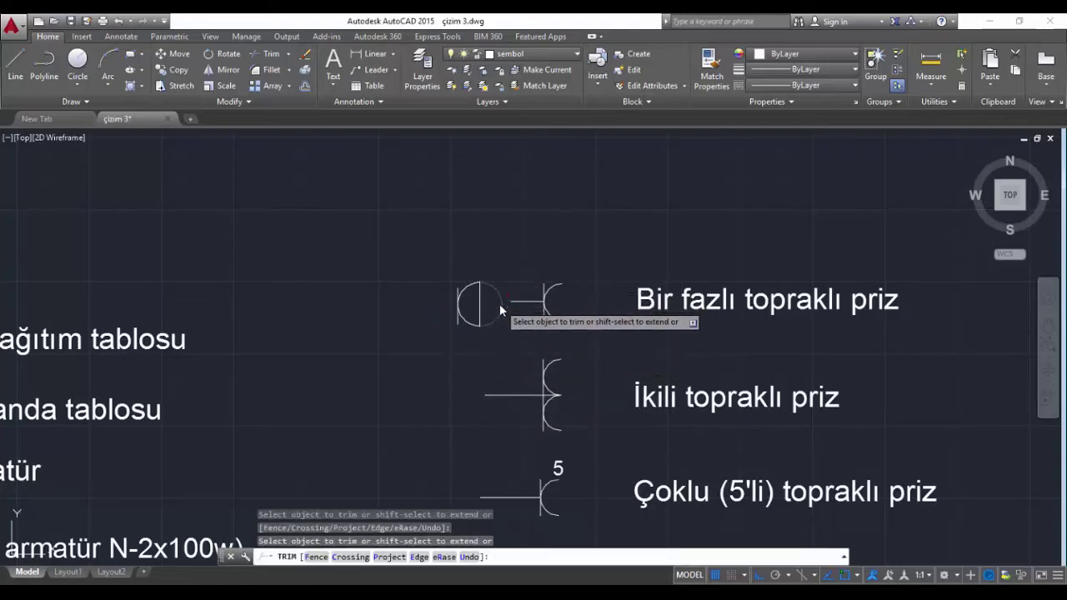
key(Escape)
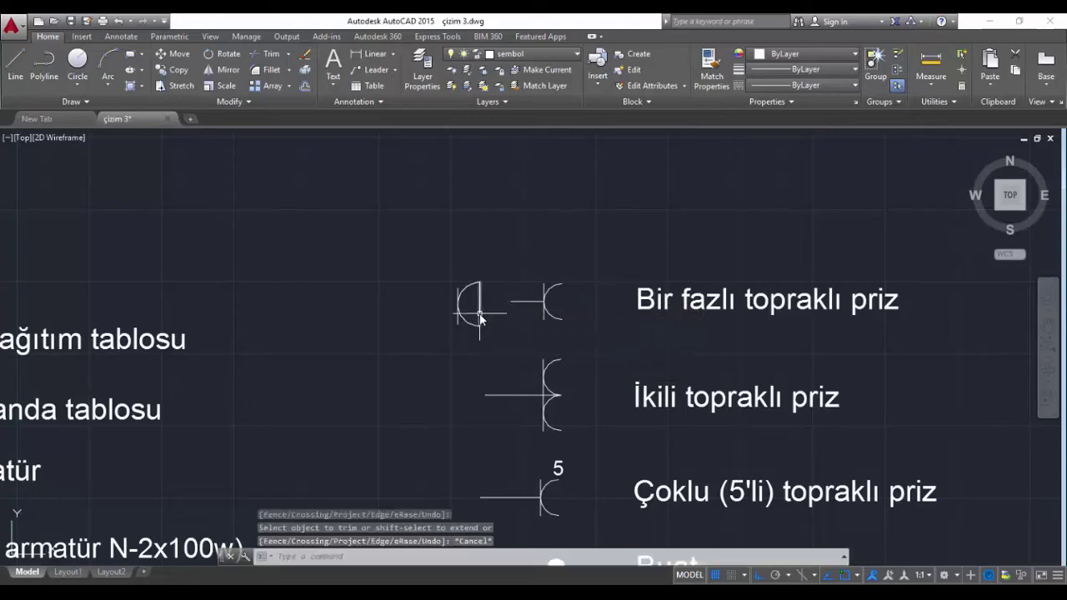
click(480, 315)
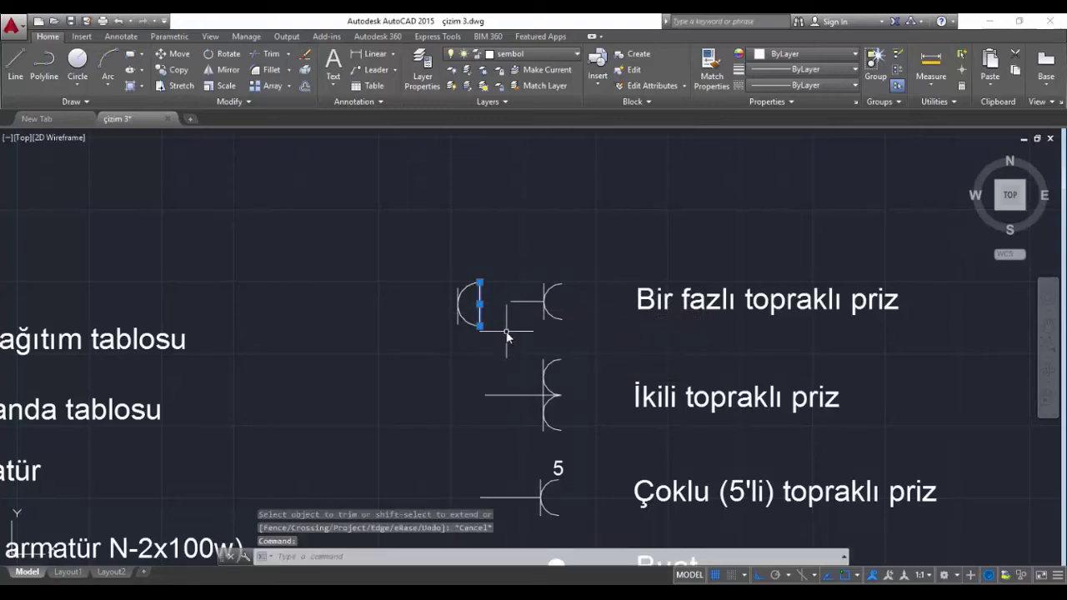
key(Delete)
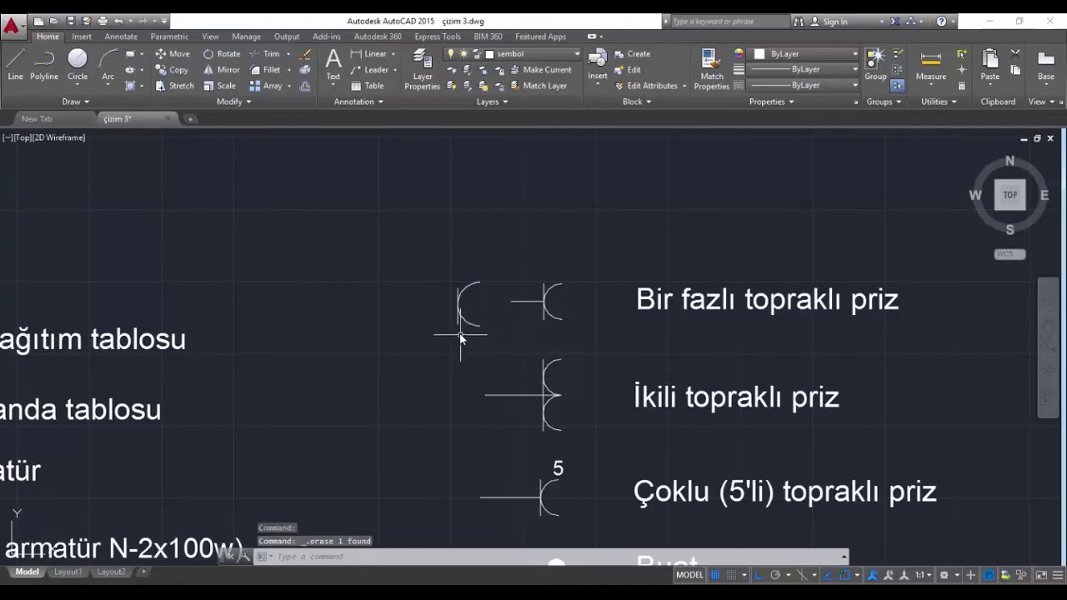
Lengthen the remaining vertical bar by 5 units at each end
click(457, 325)
click(457, 324)
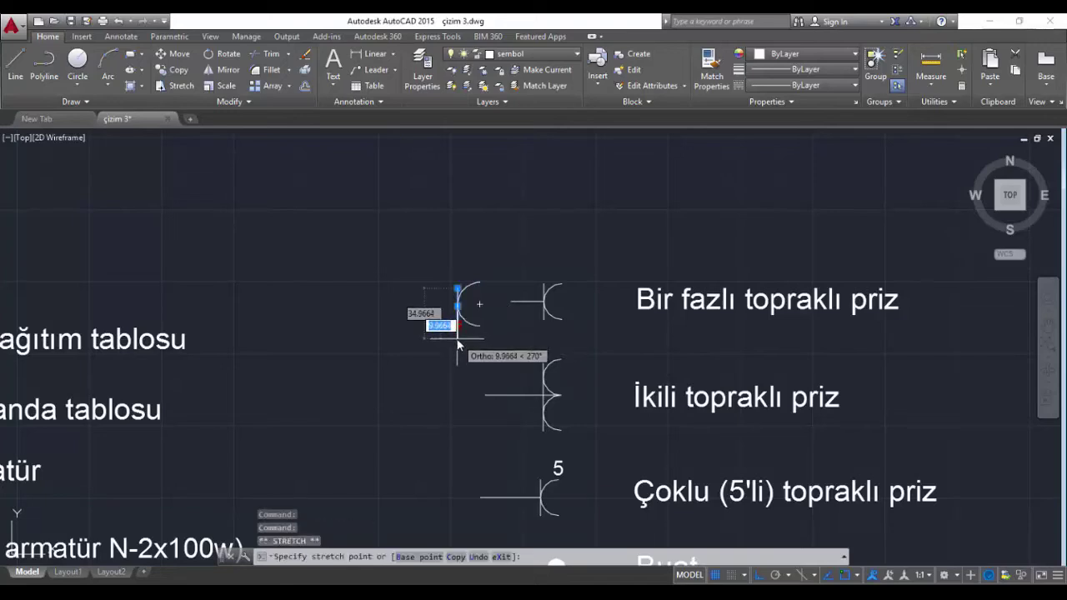
text(5)
key(Return)
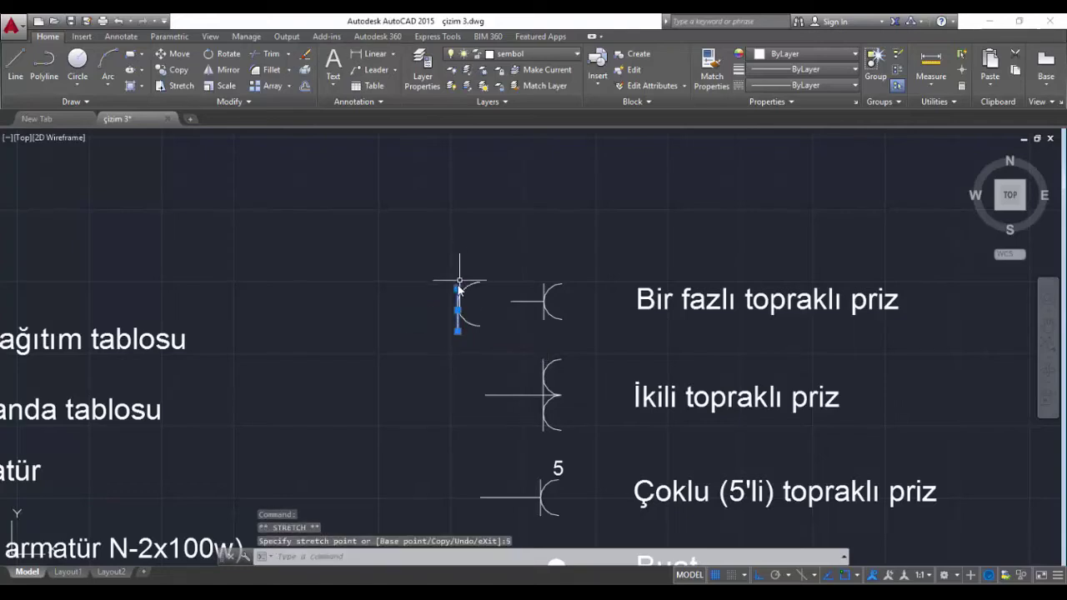
click(458, 286)
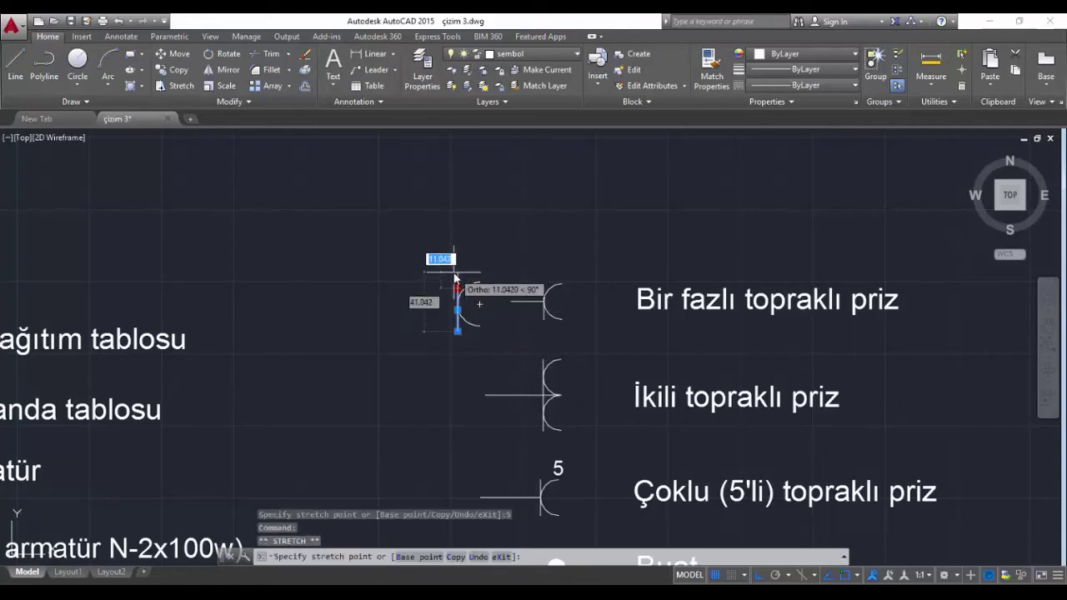
text(5)
key(Return)
key(Escape)
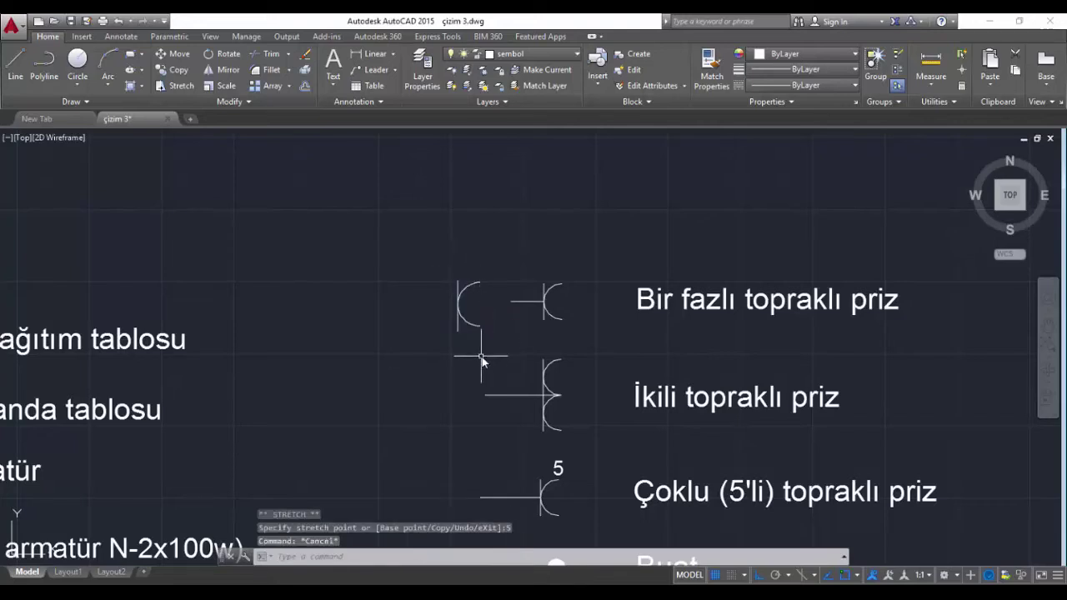
text(l)
key(Return)
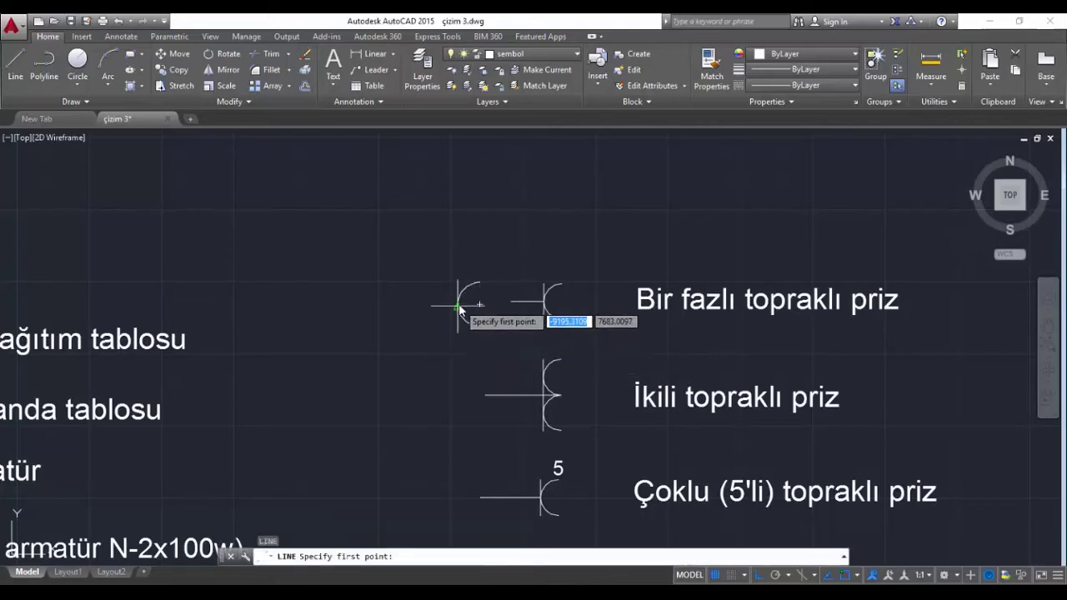
Draw a short horizontal lead left from the vertical bar's midpoint
click(458, 308)
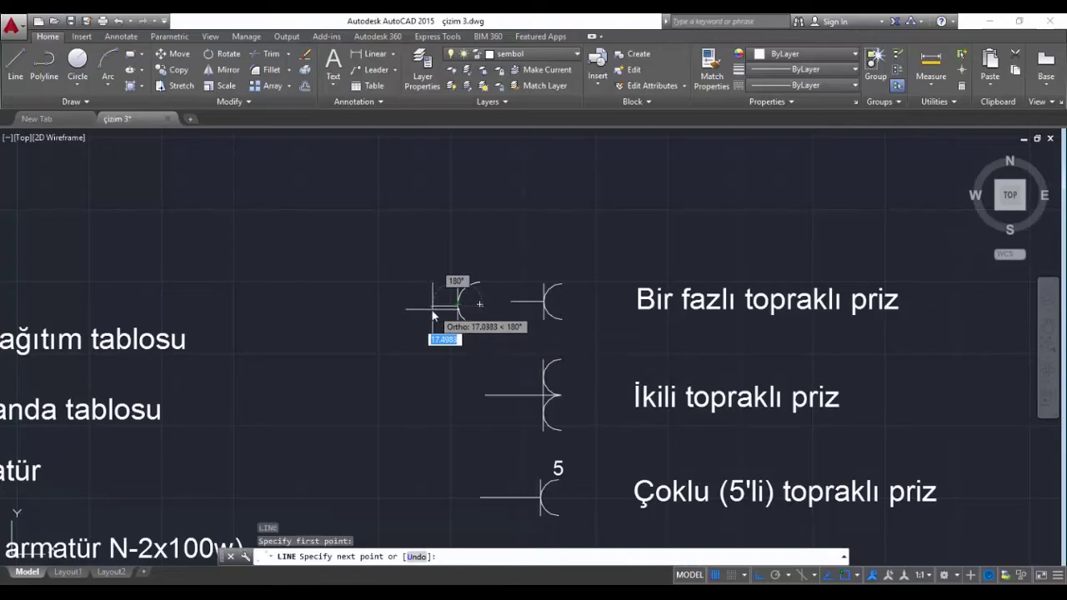
click(428, 308)
key(Return)
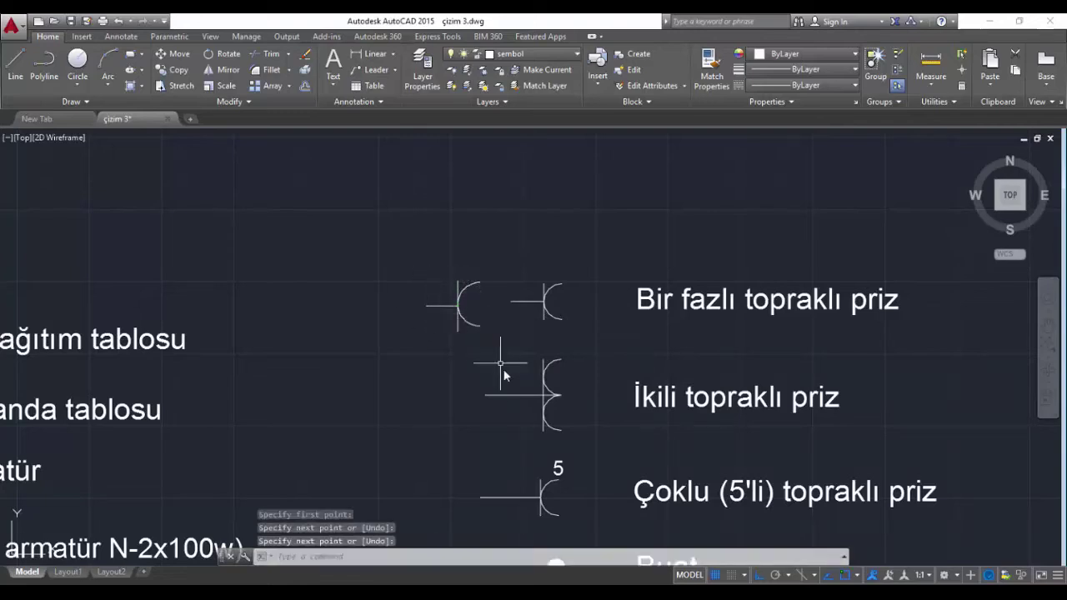
scroll(493, 400, down, 2)
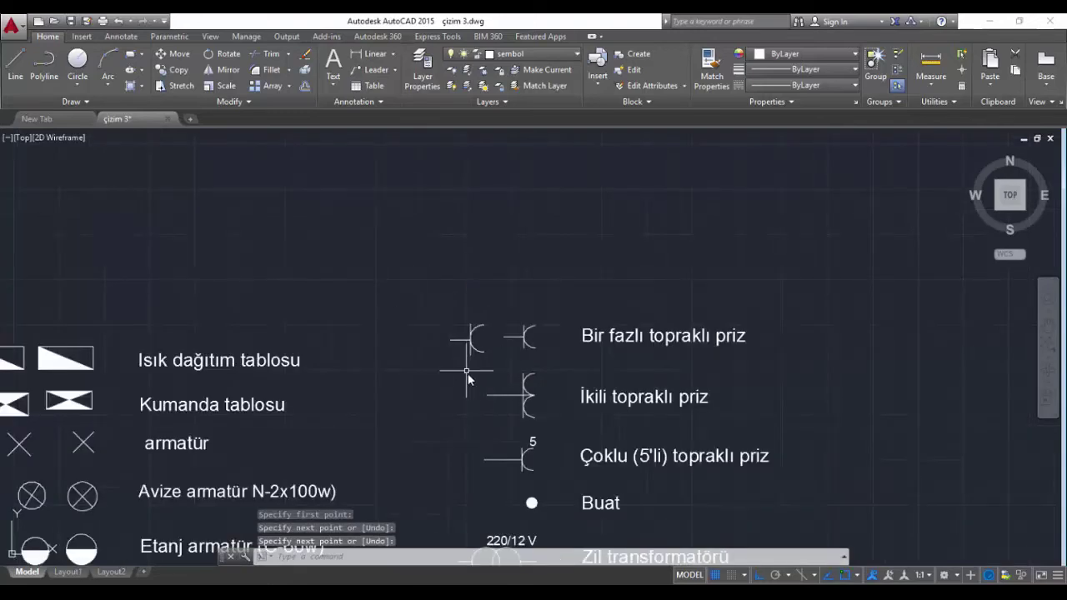
middle_drag(474, 376, 452, 314)
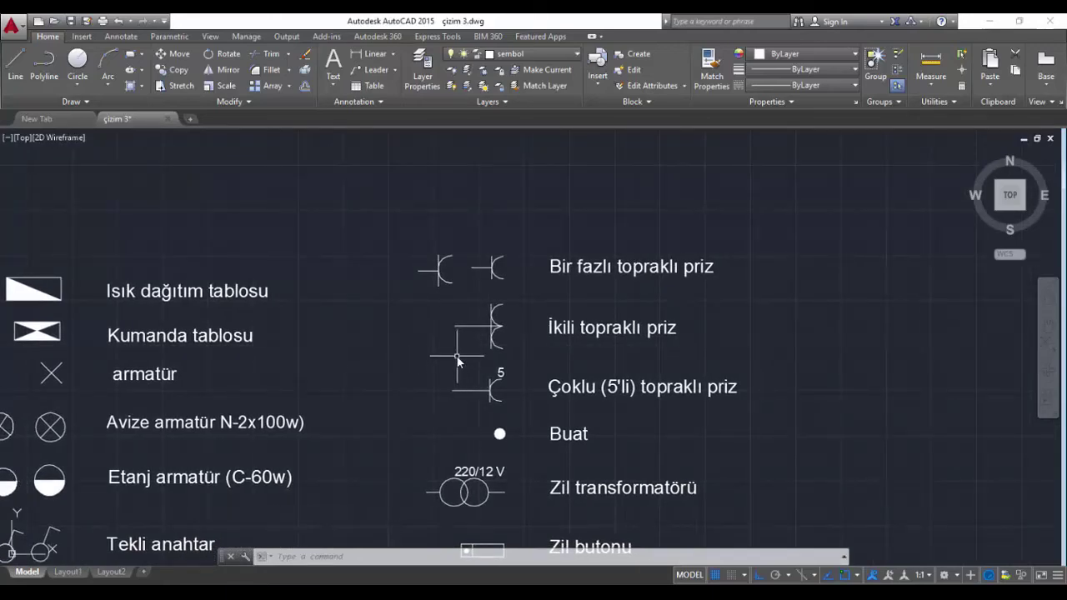
middle_drag(510, 326, 568, 280)
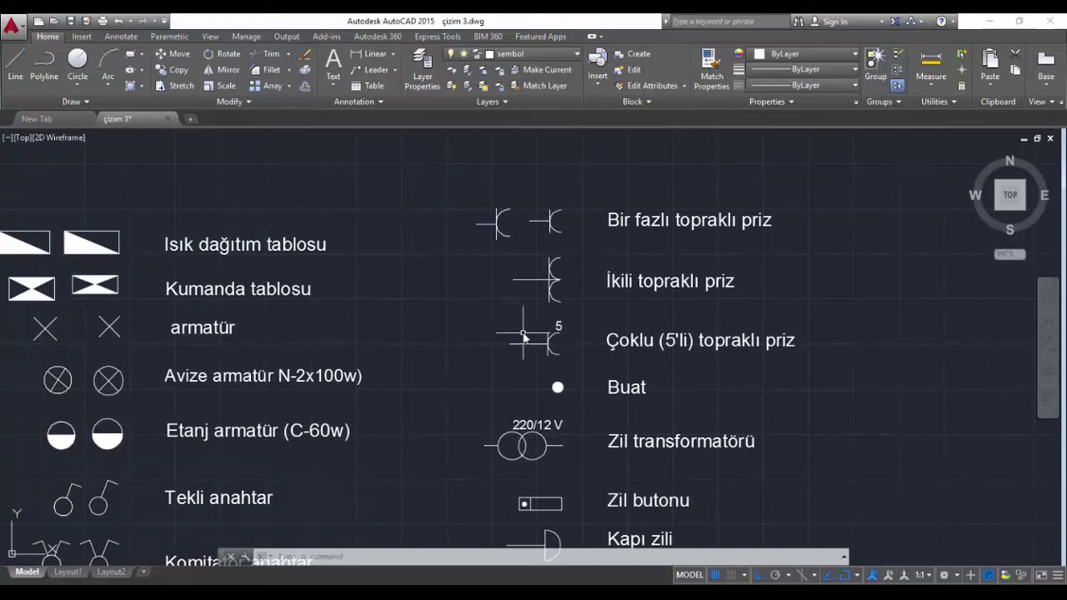
Copy the single-phase socket symbol down beside the İkili topraklı priz label
click(522, 198)
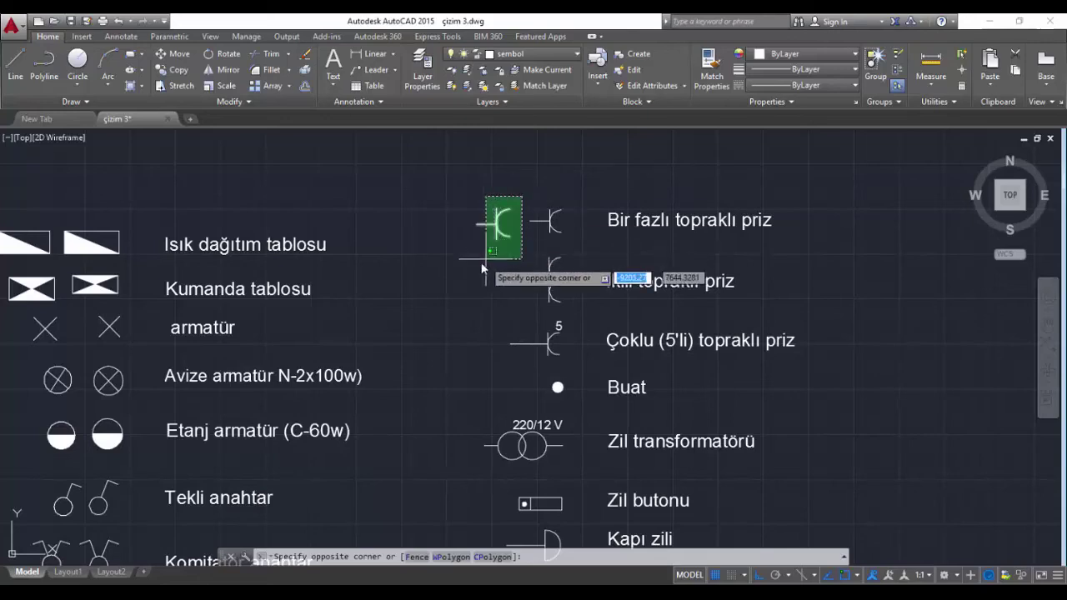
click(472, 258)
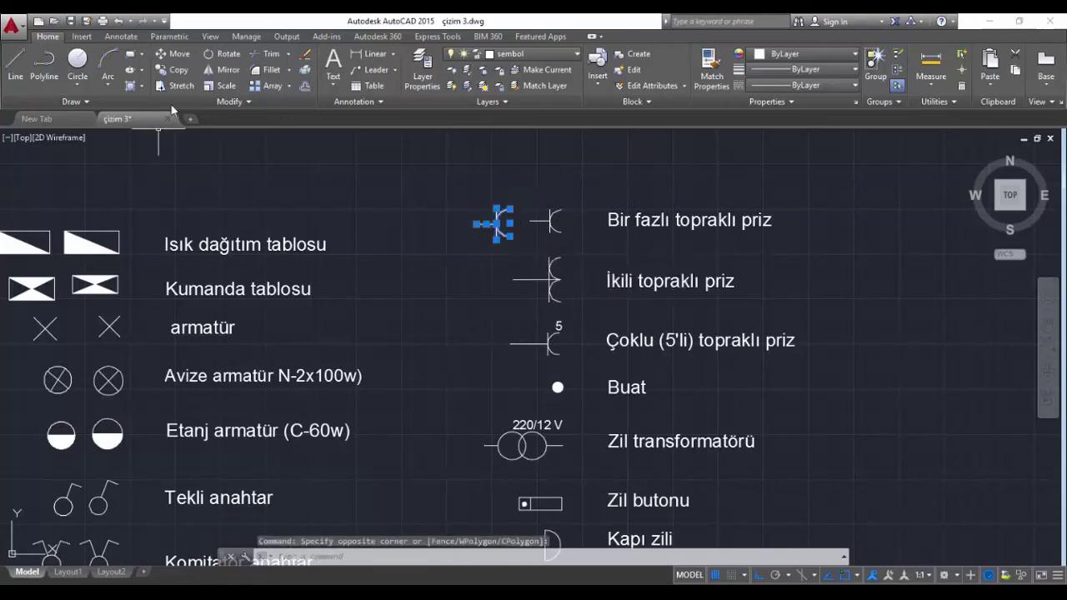
click(172, 70)
click(477, 253)
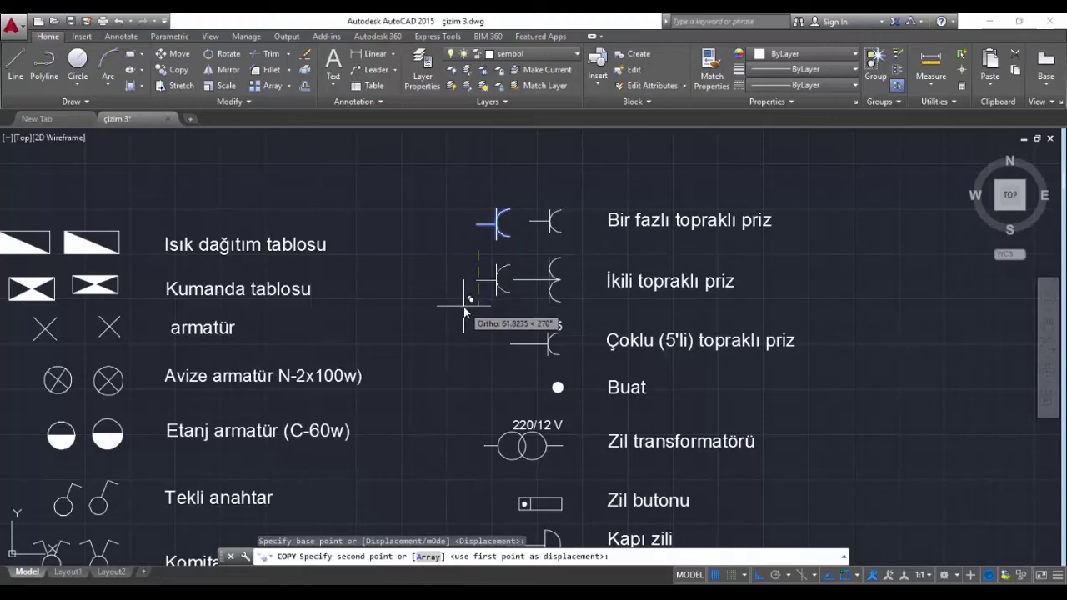
click(465, 305)
key(Return)
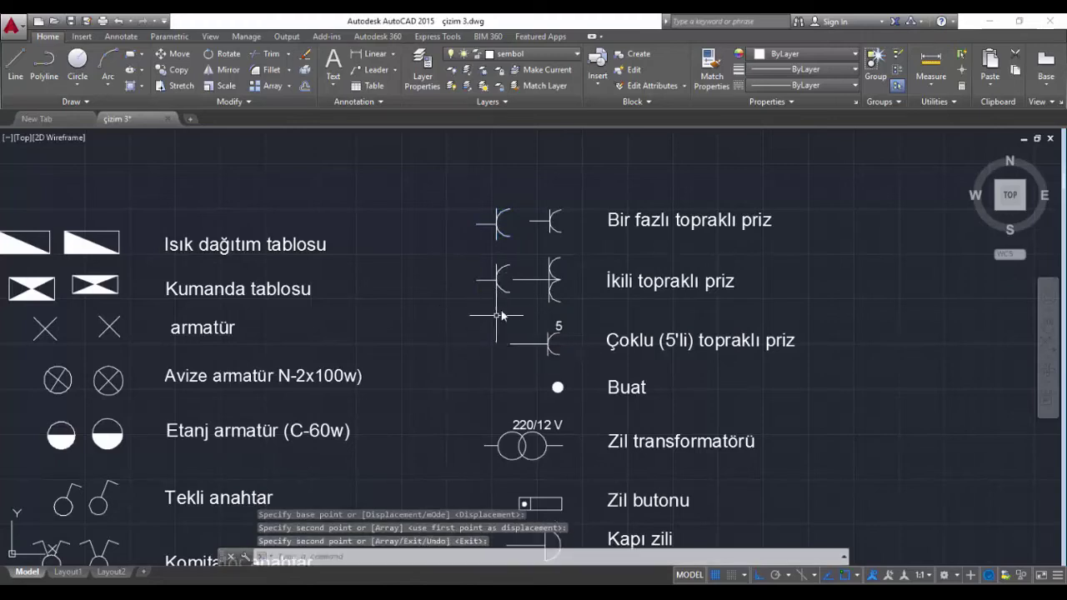
Stretch the copied socket's horizontal lead line to a length of 7.7
scroll(501, 308, up, 4)
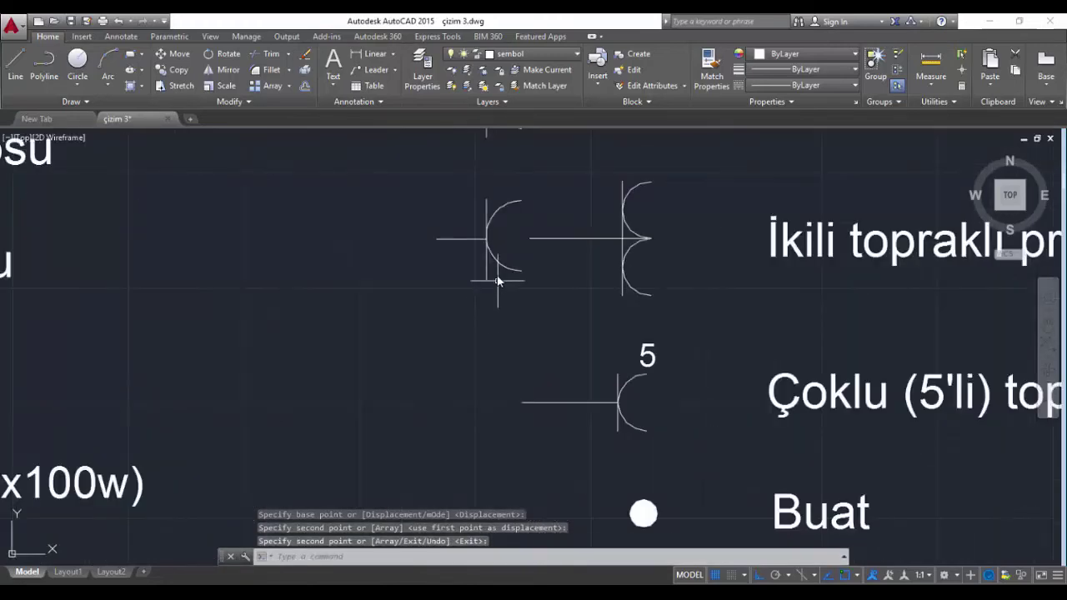
scroll(494, 254, up, 2)
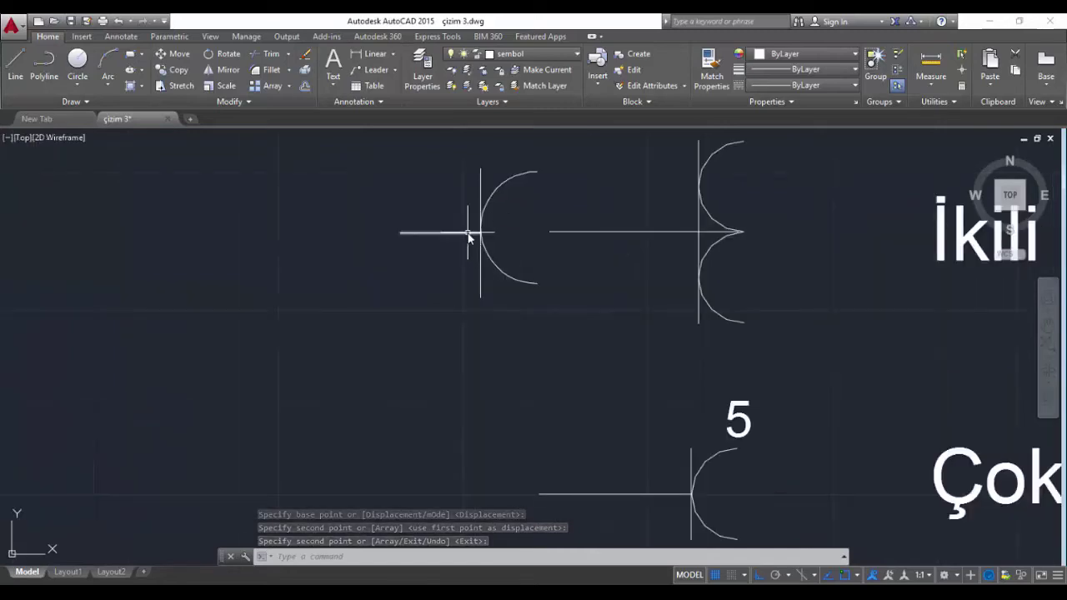
click(469, 232)
click(481, 232)
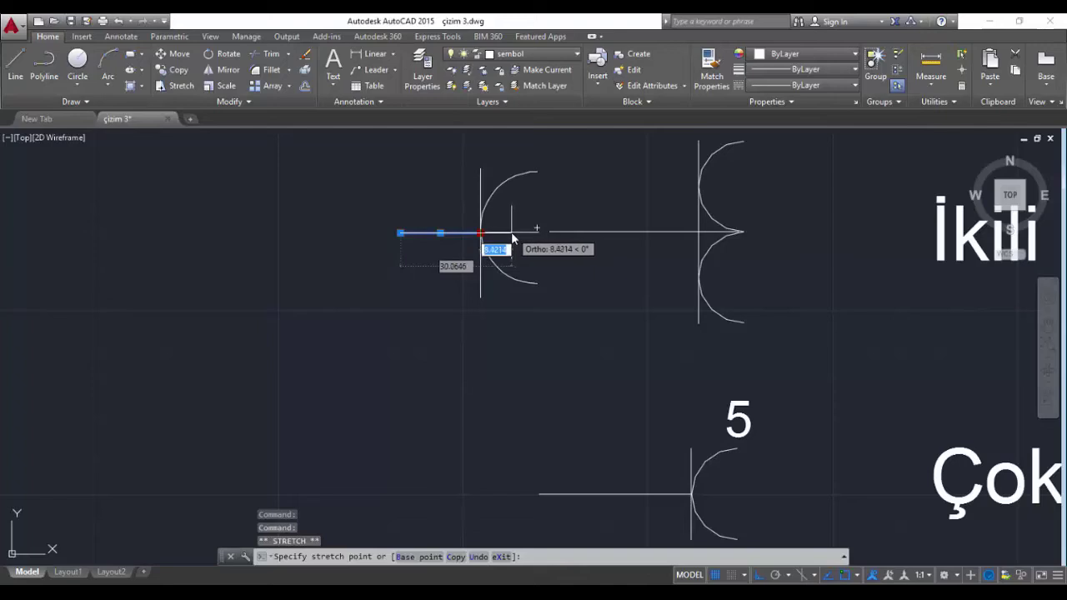
text(7.7)
key(Return)
key(Escape)
click(508, 280)
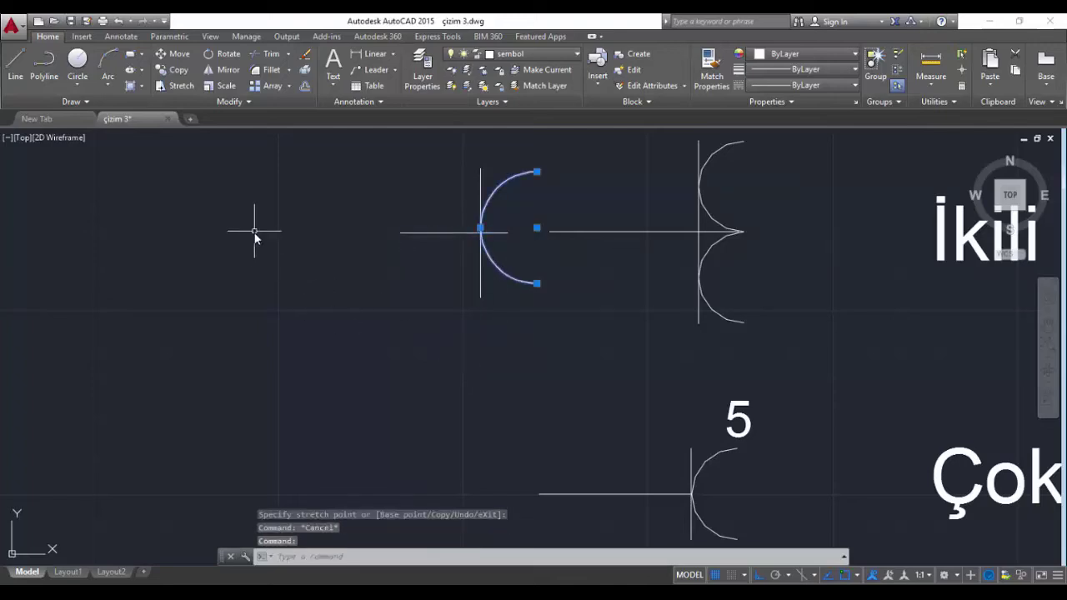
Move the copied arc to the line crossing and grip-stretch it smaller onto the vertical line
click(177, 54)
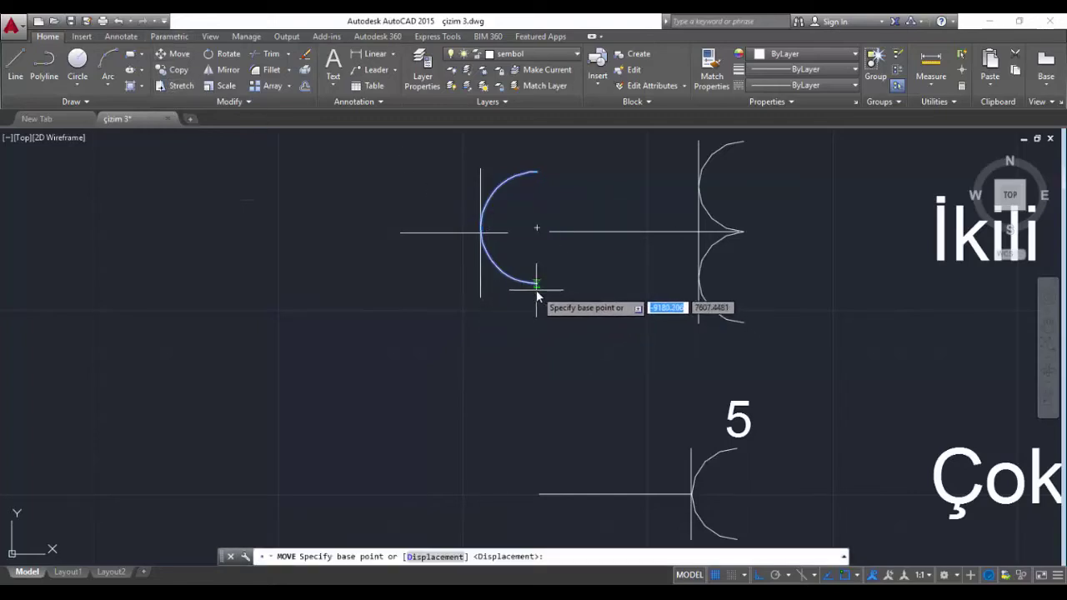
click(509, 233)
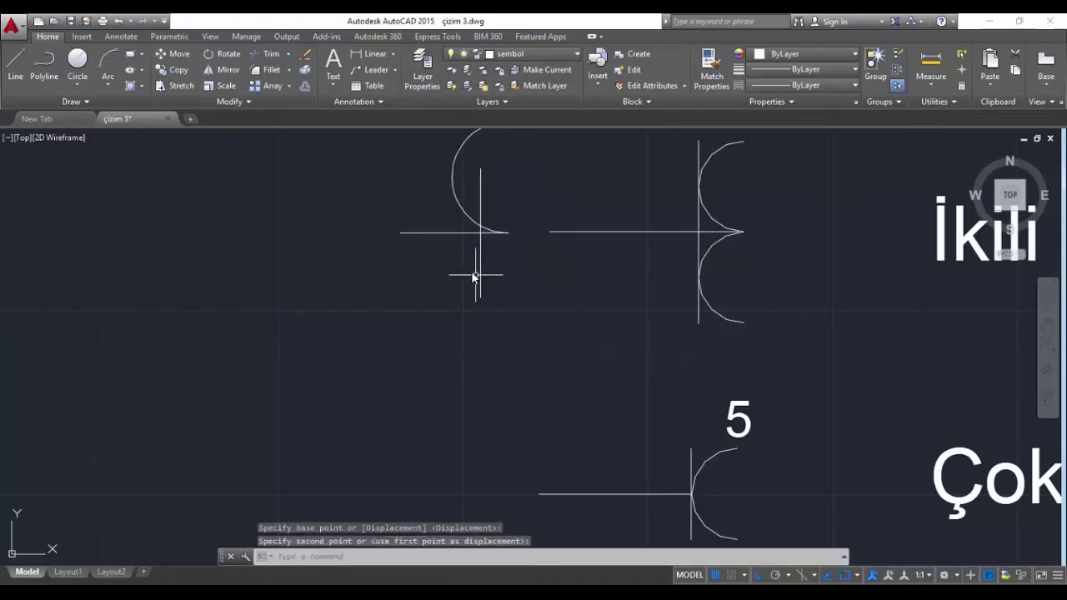
click(452, 182)
middle_drag(494, 287, 467, 365)
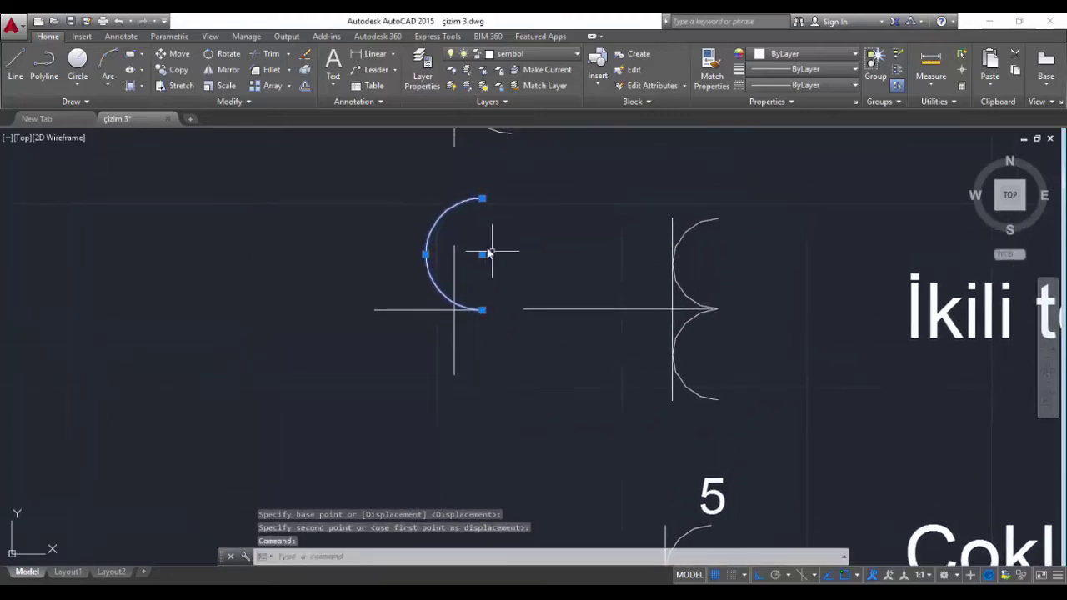
click(483, 200)
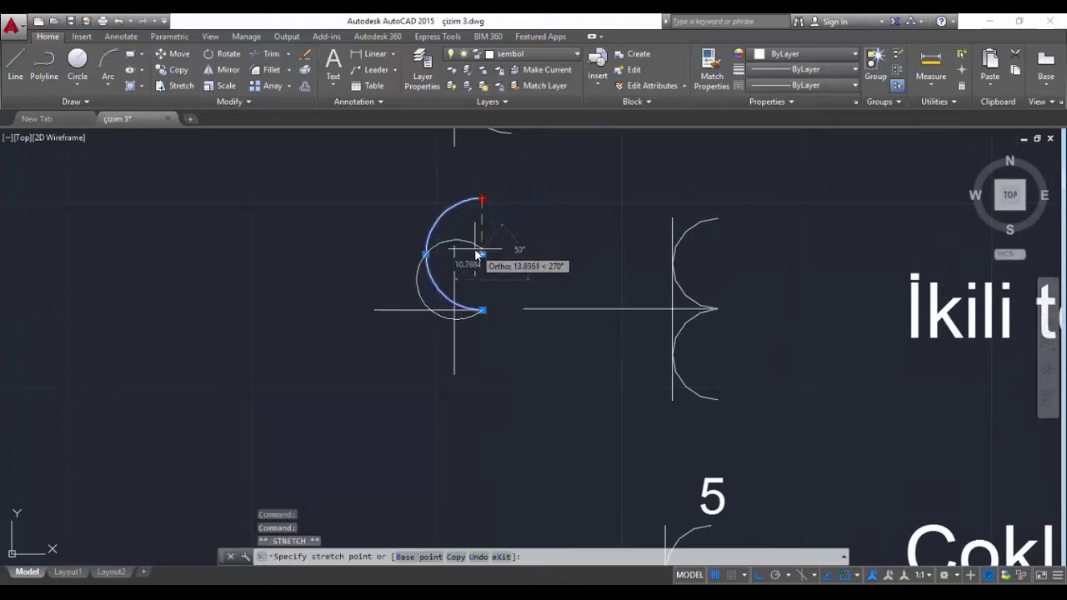
click(477, 252)
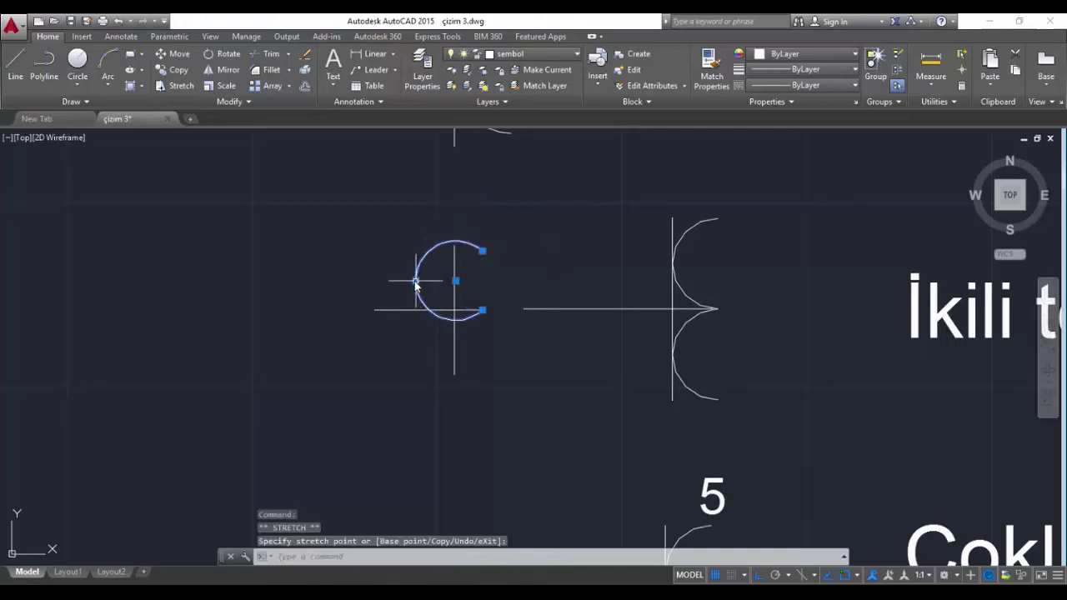
click(416, 282)
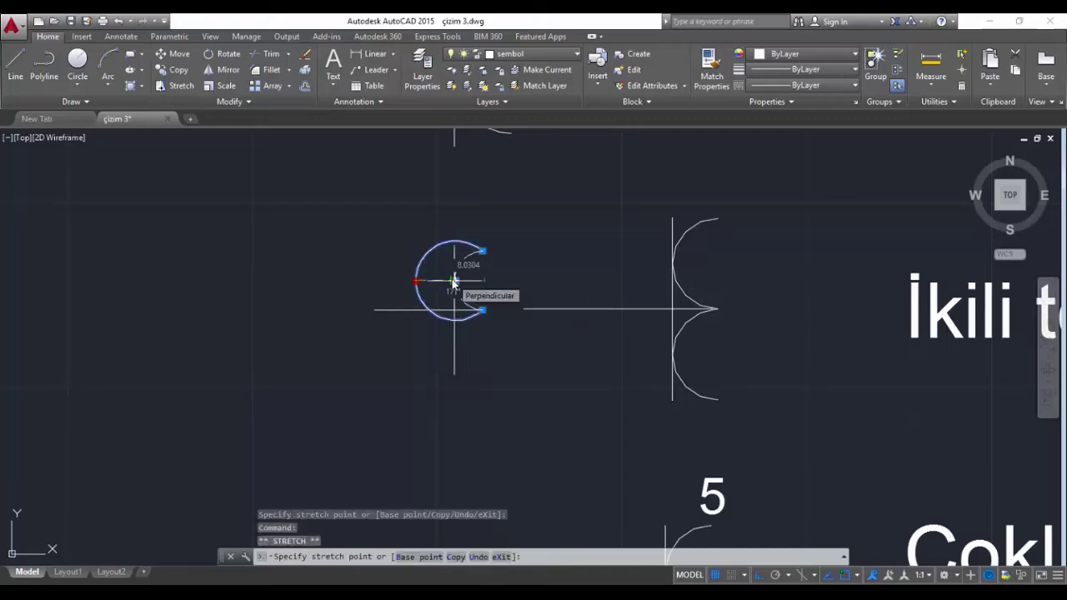
click(454, 282)
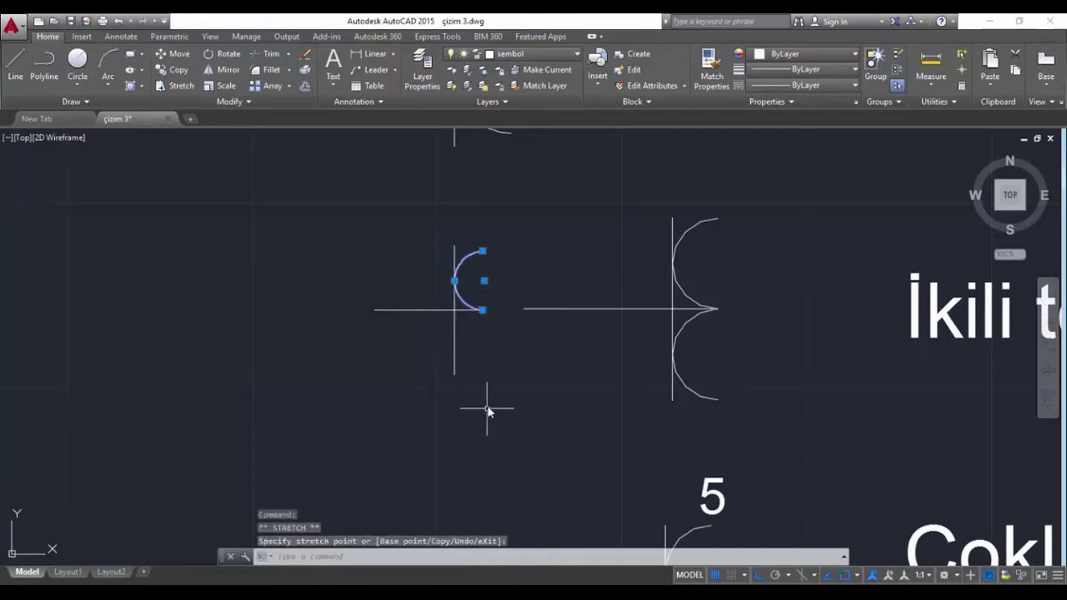
Mirror the arc about the horizontal lead line, keeping the original arc
click(173, 70)
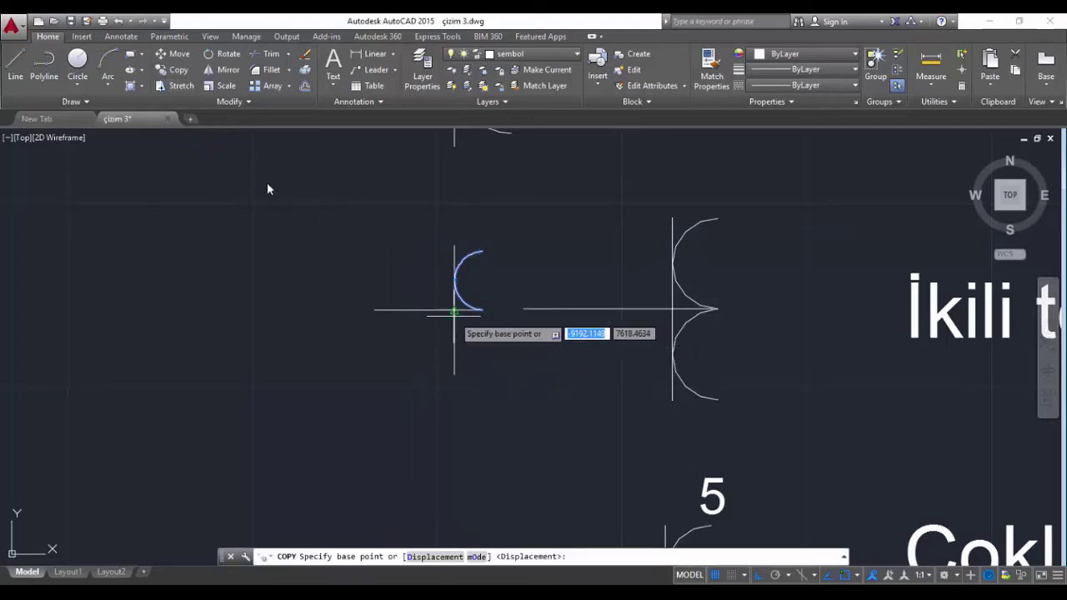
click(217, 69)
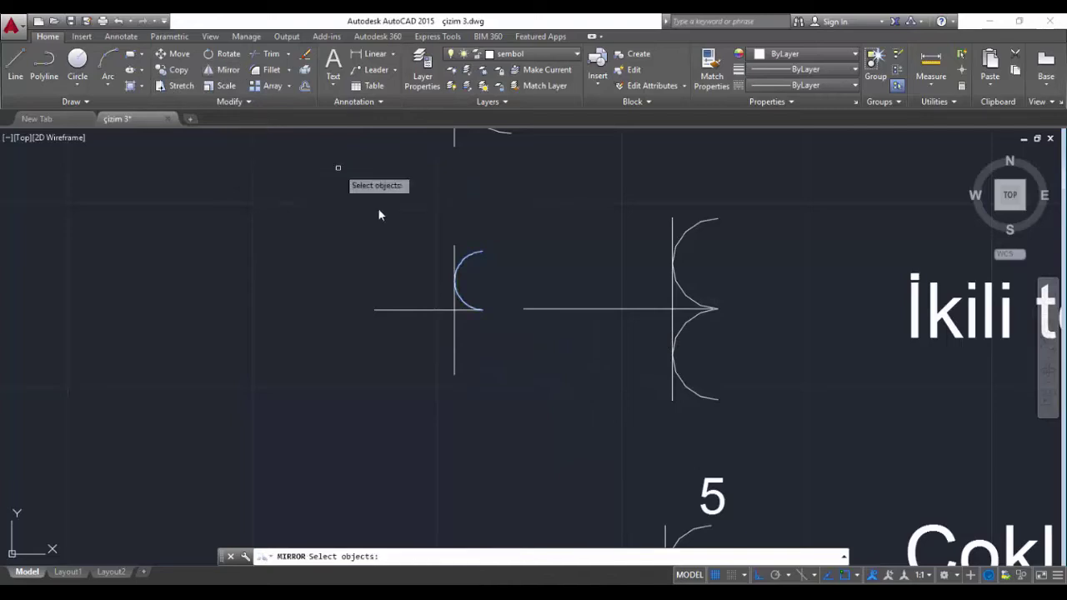
click(472, 252)
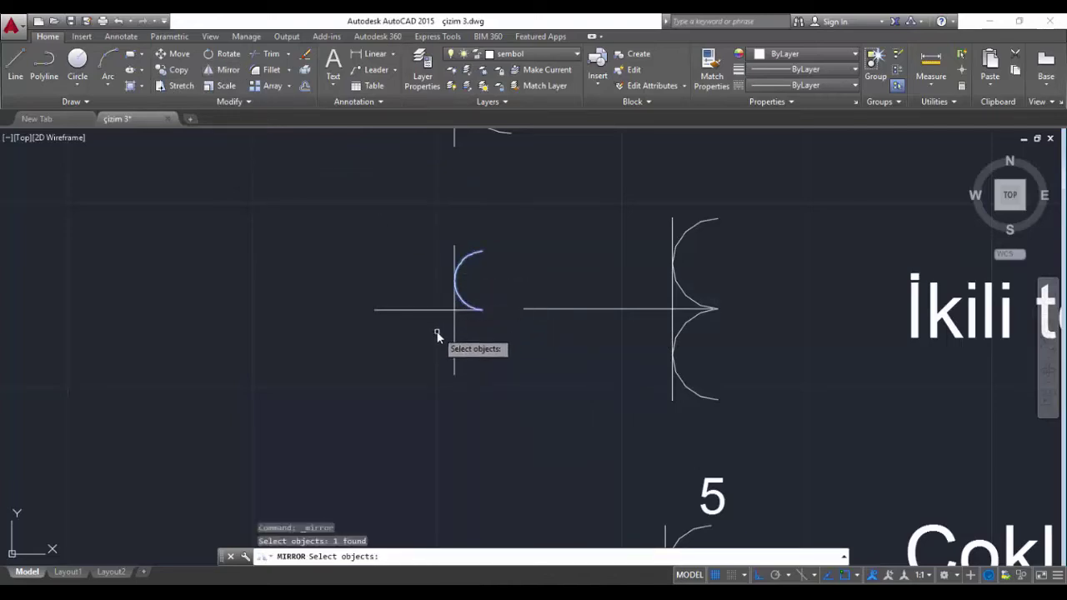
key(Return)
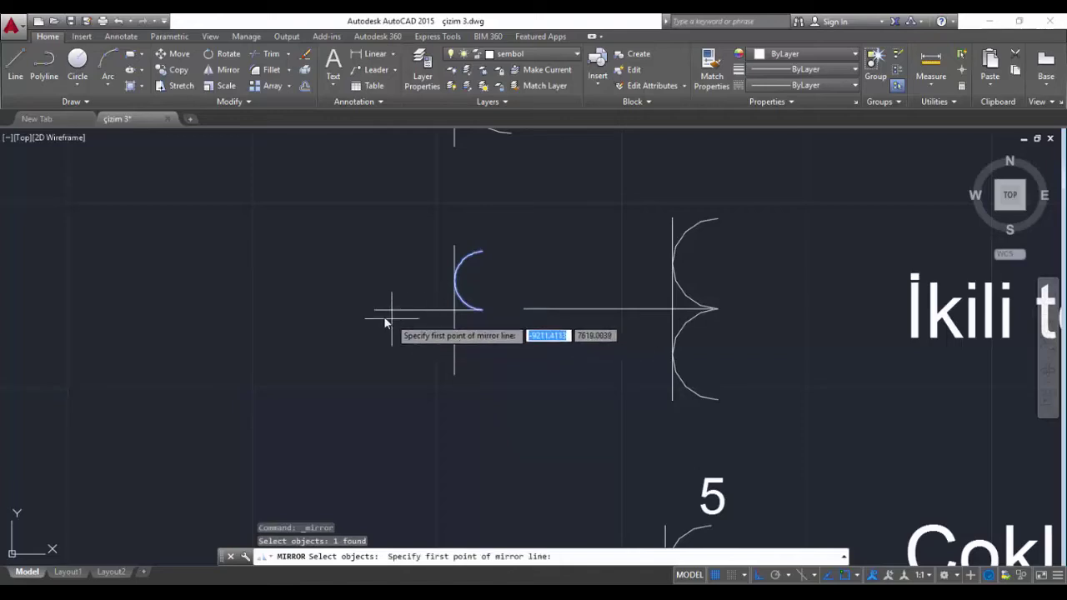
click(381, 311)
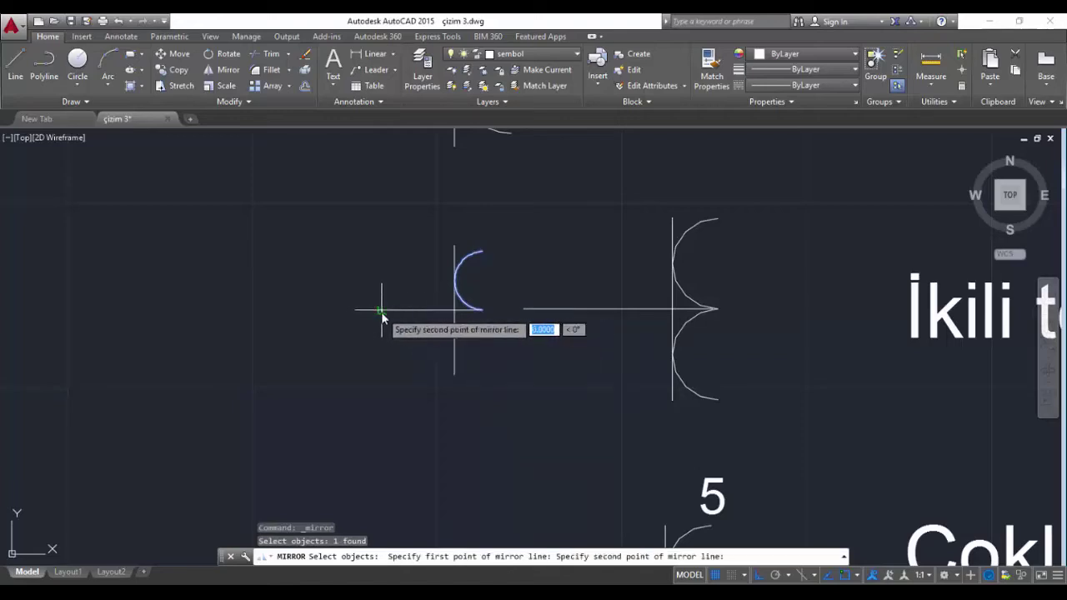
click(254, 321)
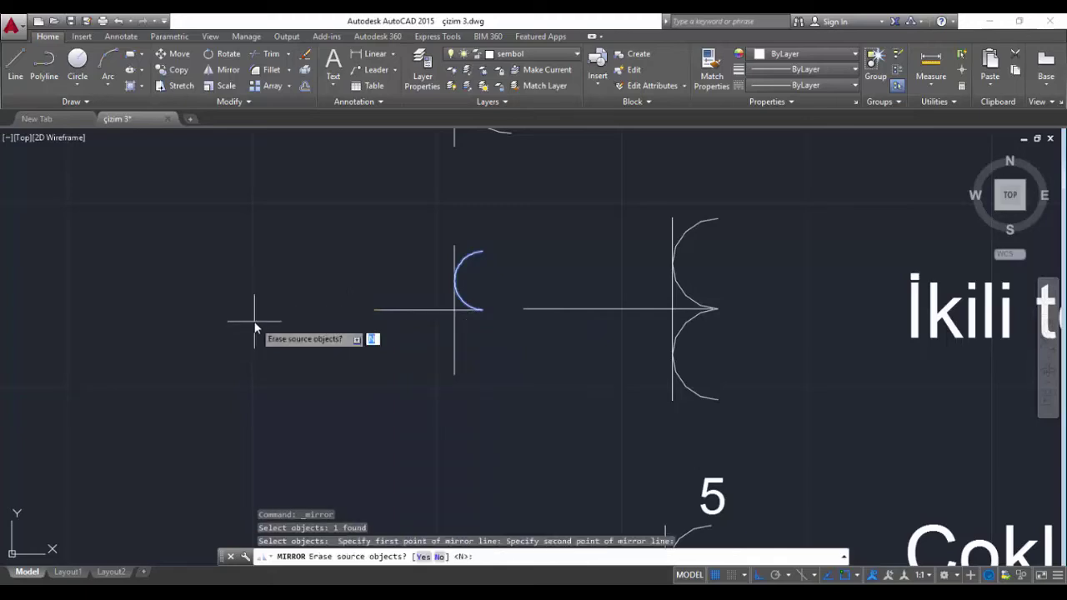
mouse_move(351, 421)
middle_down()
mouse_move(326, 365)
mouse_move(331, 314)
middle_up()
scroll(333, 323, down, 1)
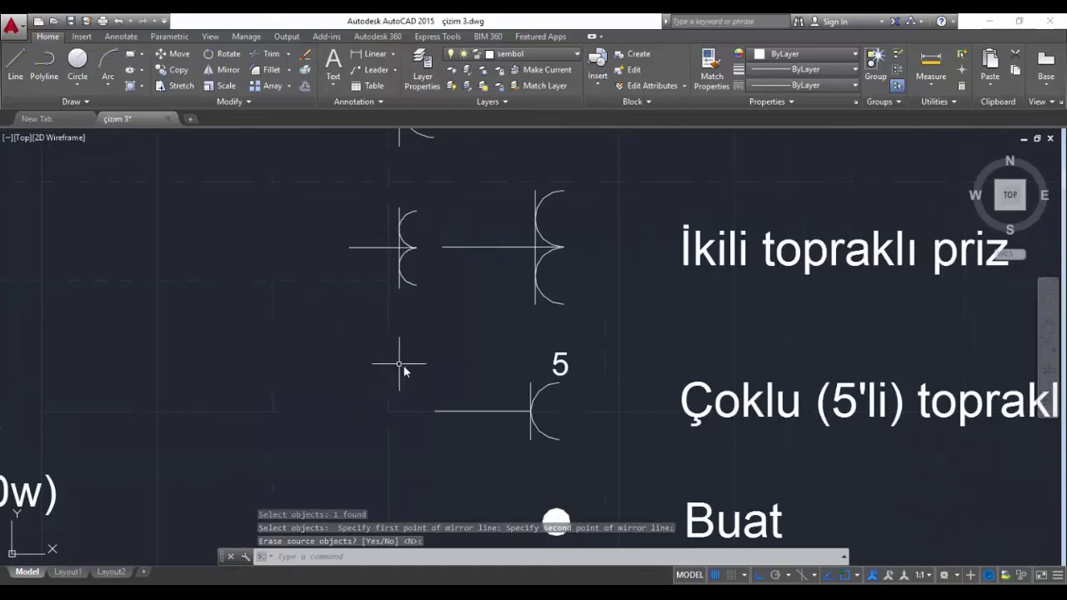
middle_drag(393, 358, 367, 327)
scroll(551, 373, down, 2)
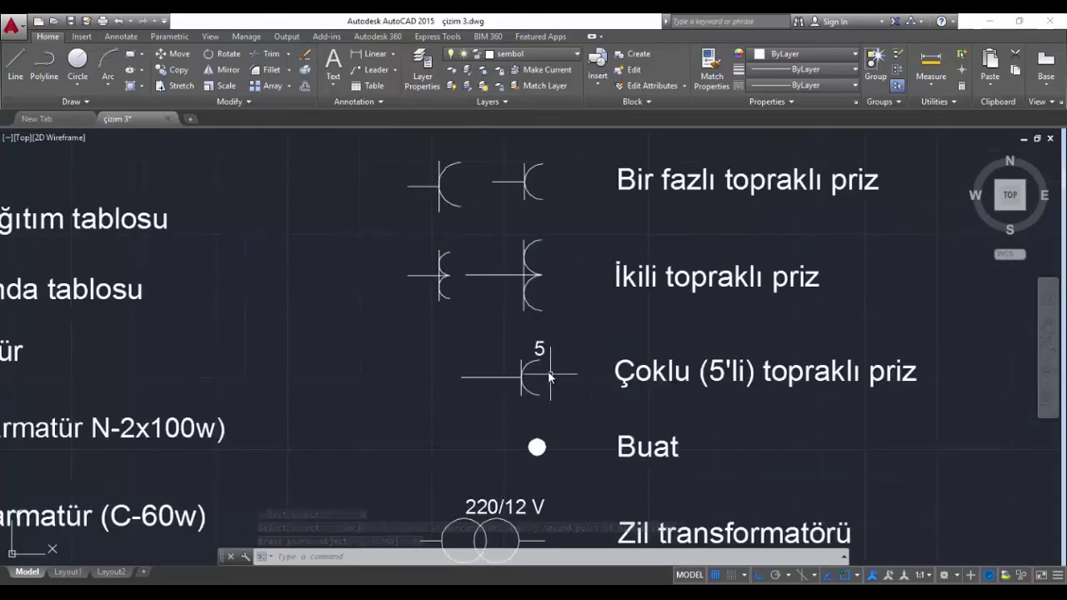
Copy the single-phase socket symbol down into the Çoklu (5'li) topraklı priz row
middle_drag(453, 326, 493, 288)
click(495, 183)
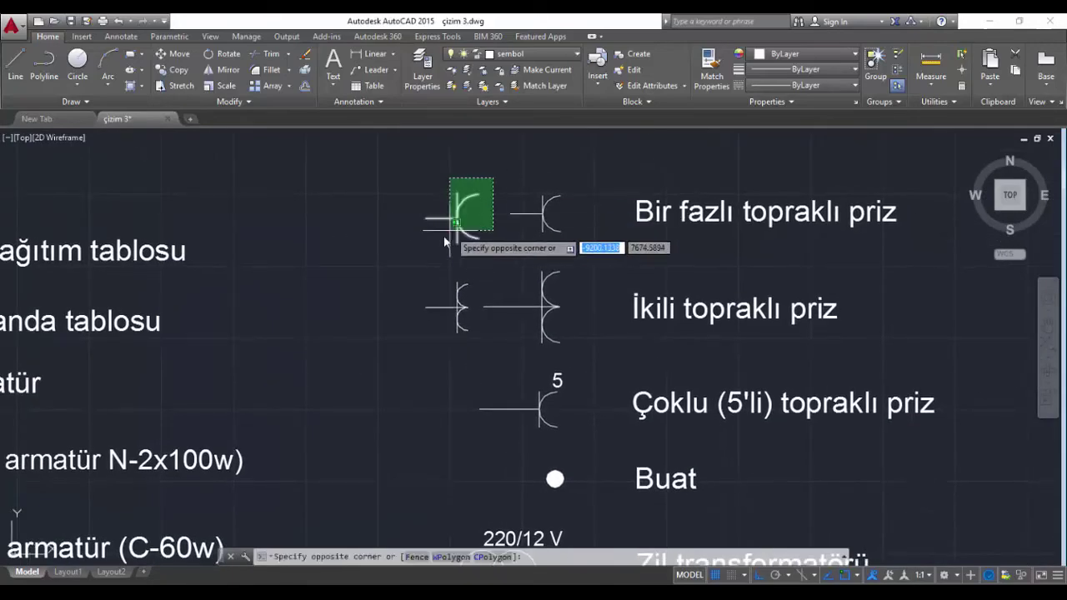
click(409, 252)
click(174, 73)
click(435, 260)
click(441, 453)
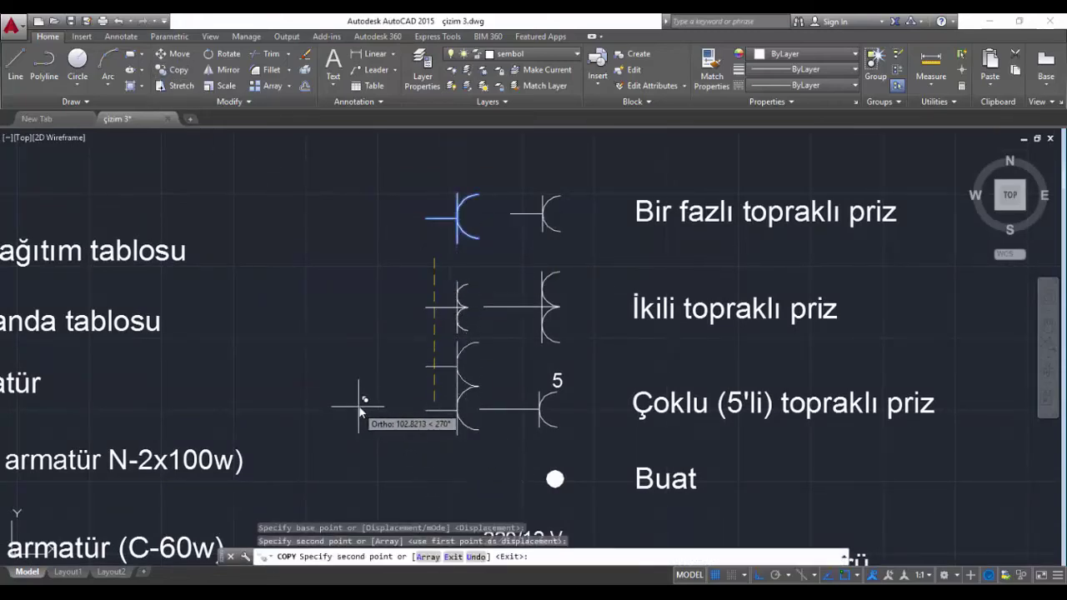
key(Escape)
middle_drag(401, 463, 449, 290)
scroll(452, 329, down, 2)
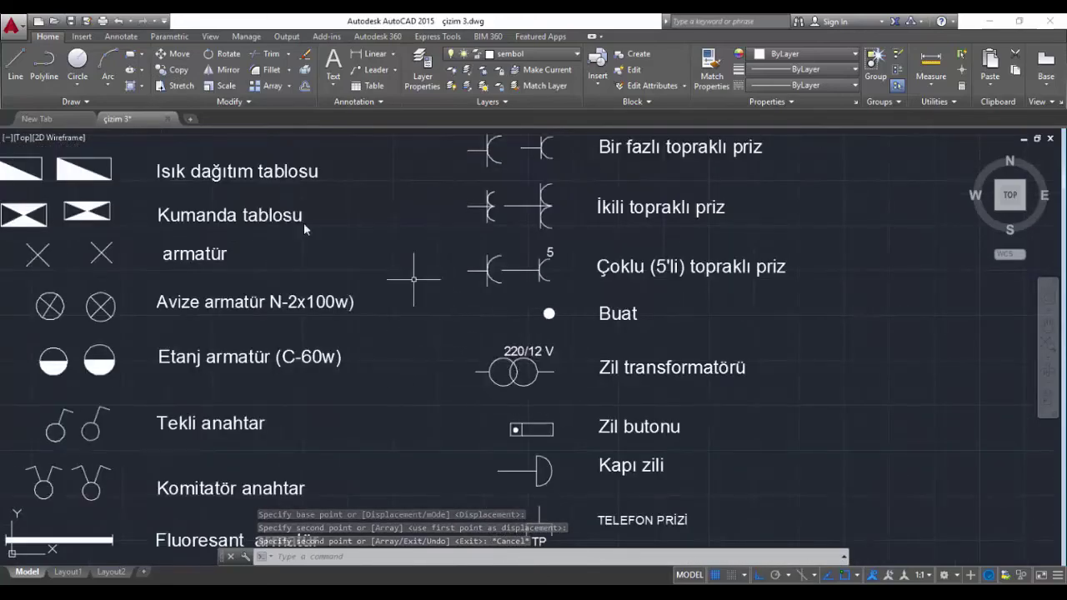
Add a multiline text '5' above the copied socket with text height 3
click(326, 80)
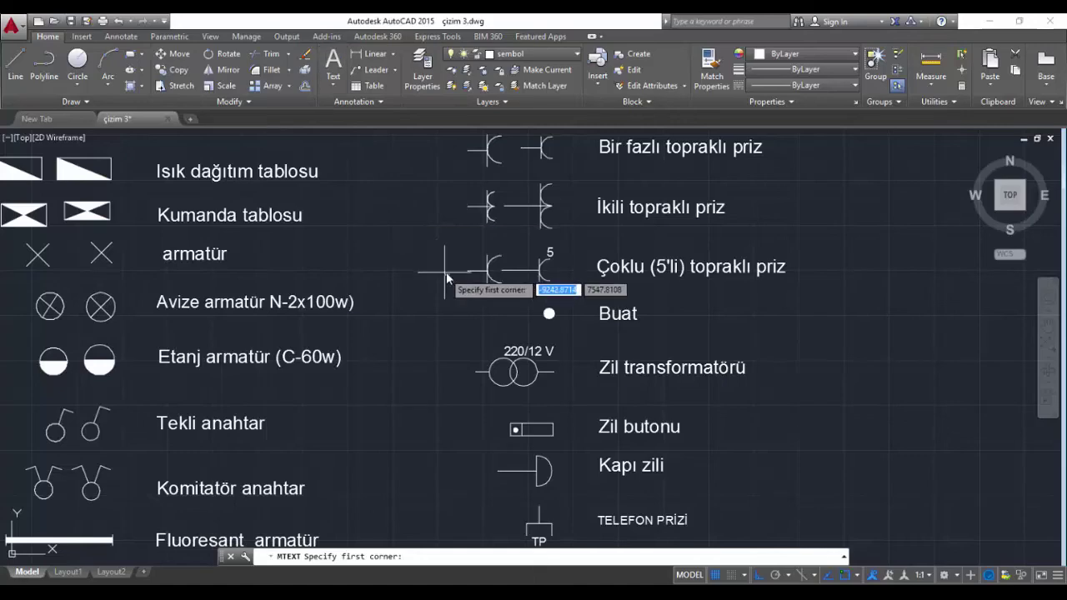
middle_drag(477, 294, 411, 440)
scroll(411, 440, up, 4)
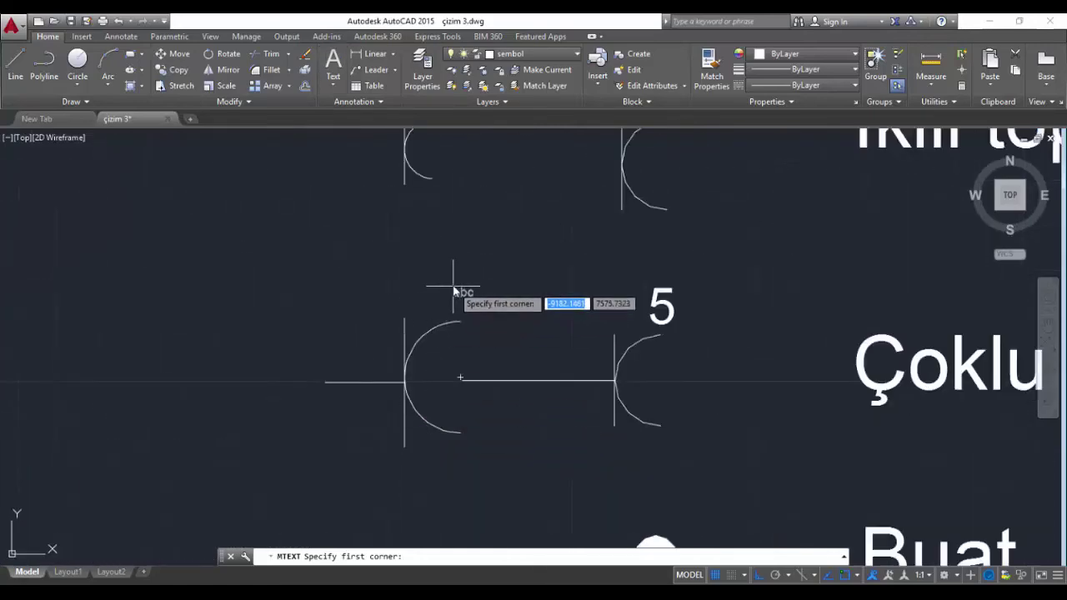
click(450, 295)
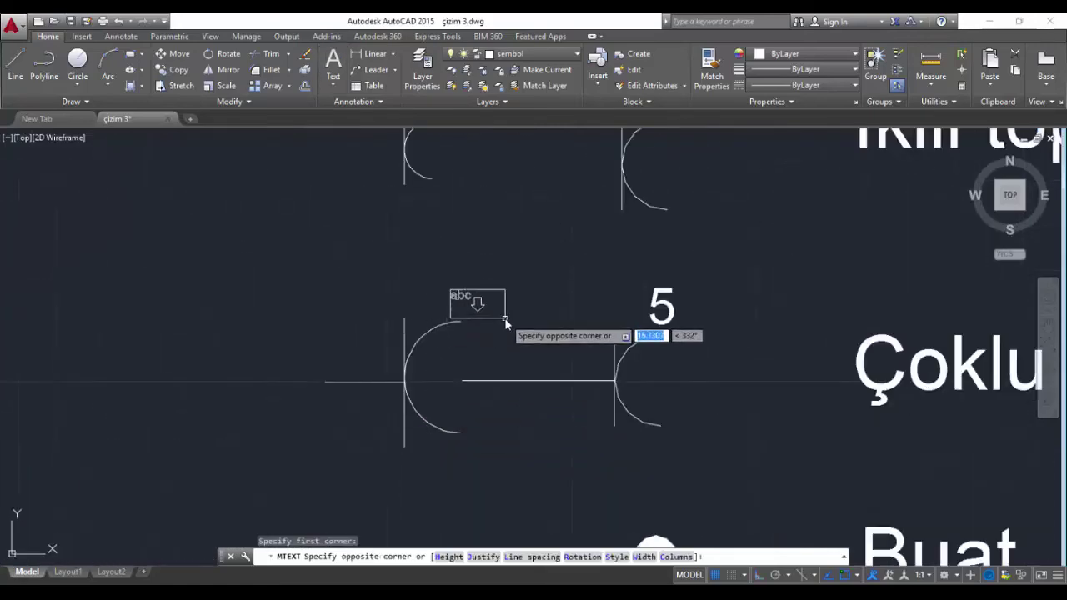
click(504, 316)
text(5)
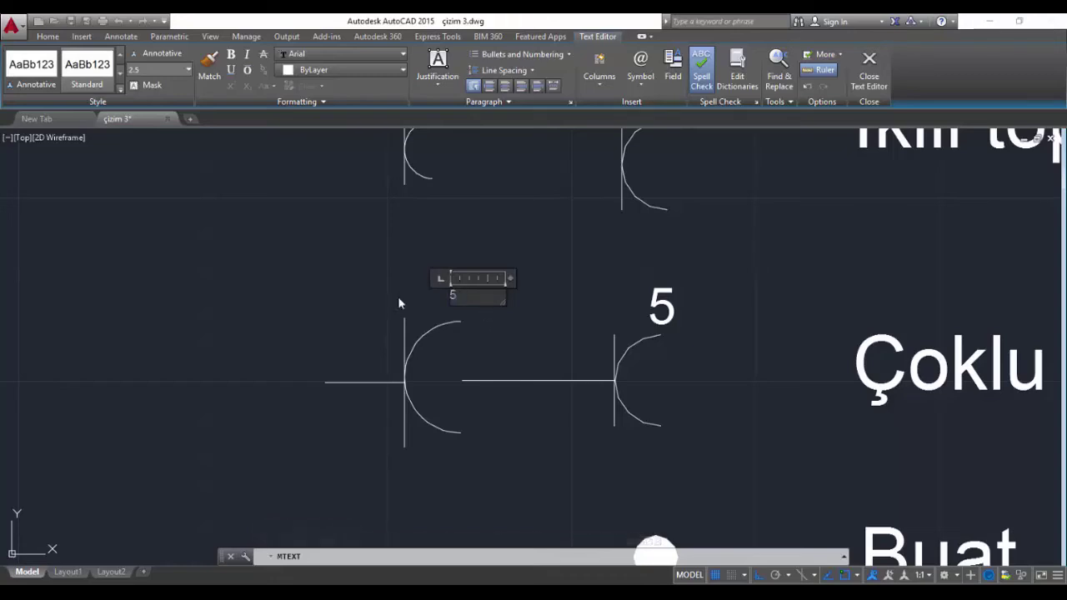
click(189, 71)
click(170, 73)
text(3)
key(Return)
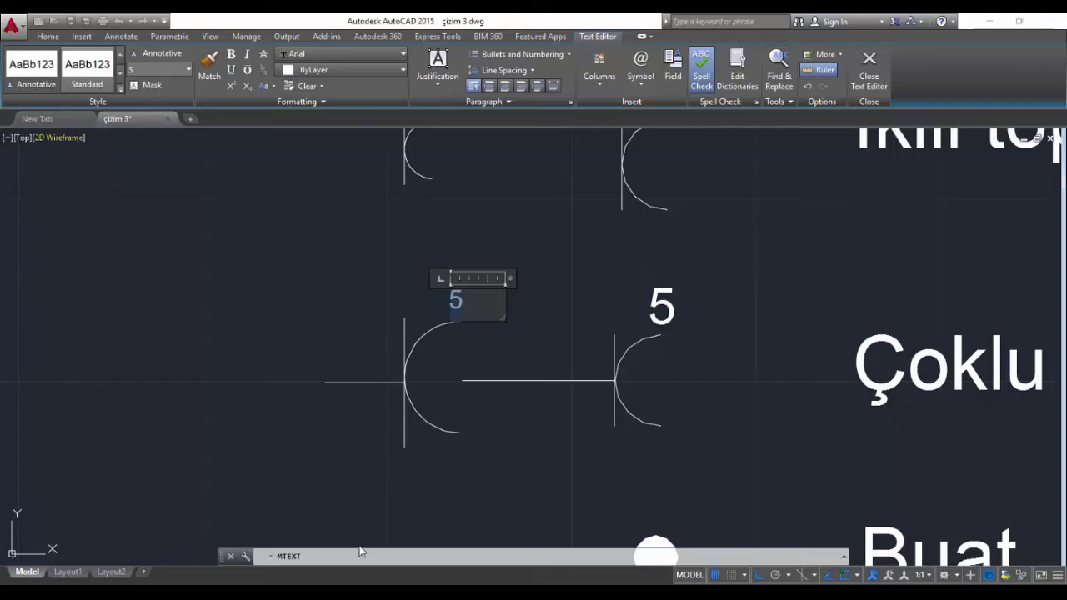
click(362, 505)
scroll(342, 413, down, 3)
scroll(345, 417, down, 1)
mouse_move(425, 448)
middle_down()
mouse_move(432, 314)
mouse_move(446, 267)
middle_up()
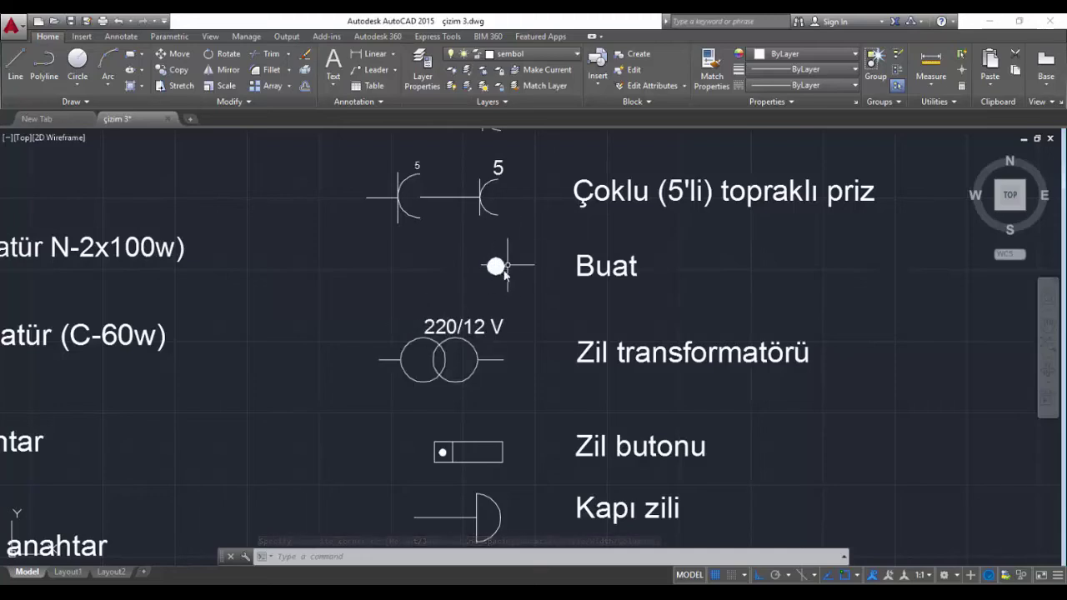
middle_drag(500, 384, 603, 329)
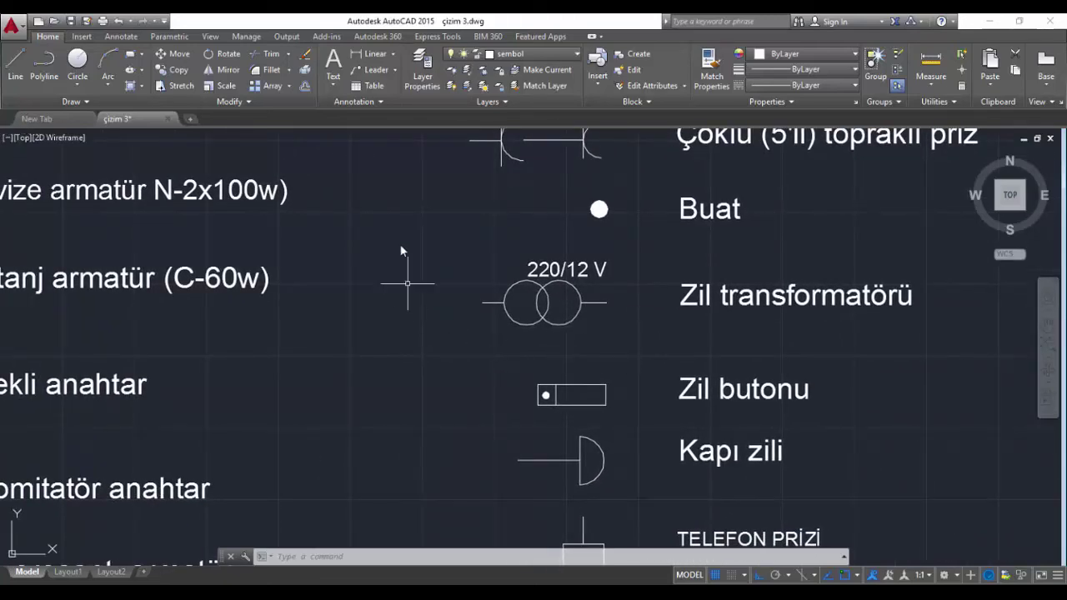
Draw a radius-10 circle to the left of the 220/12 V bell transformer symbol
click(76, 67)
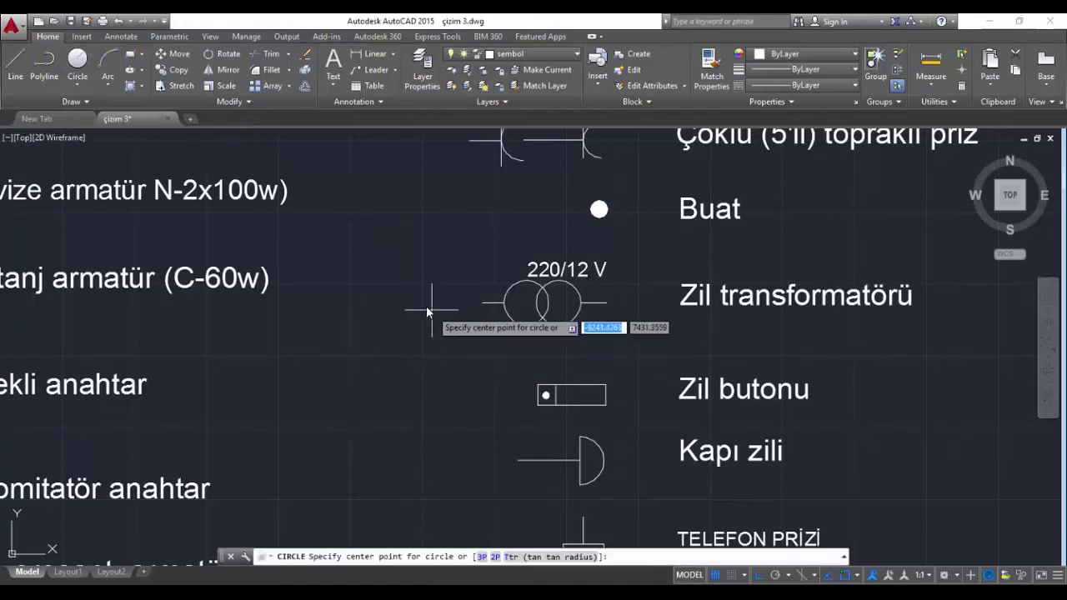
click(401, 302)
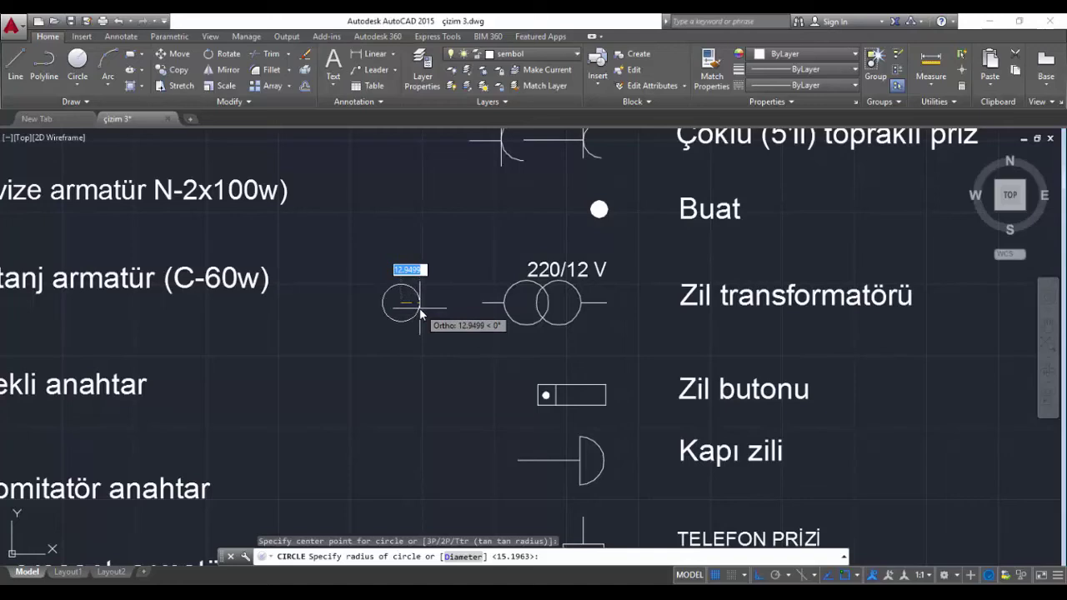
text(10)
key(Return)
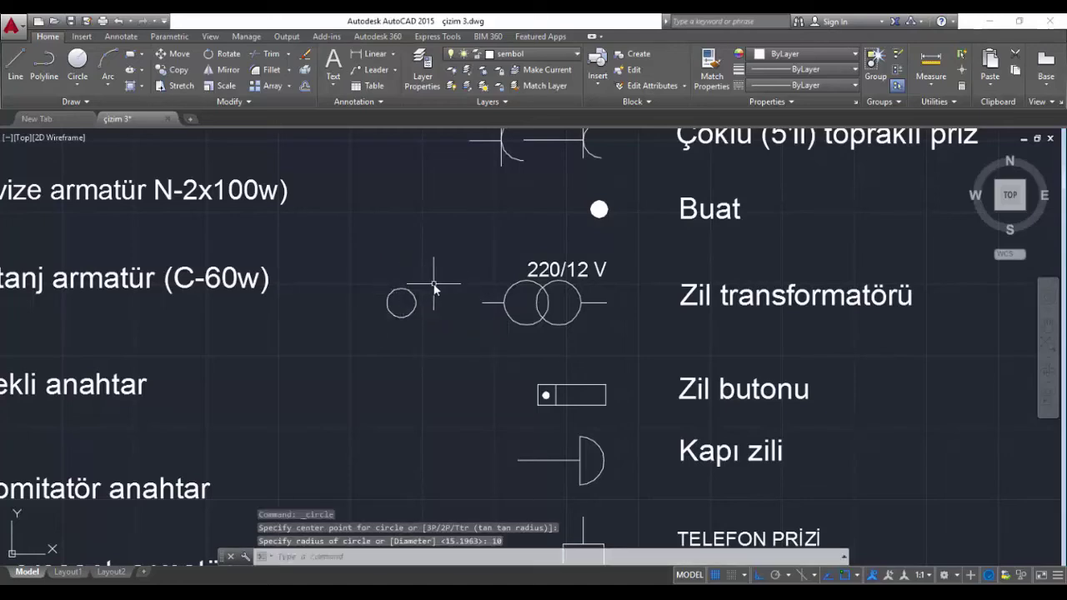
Copy the circle from its centre to place an overlapping second circle
click(434, 288)
click(372, 337)
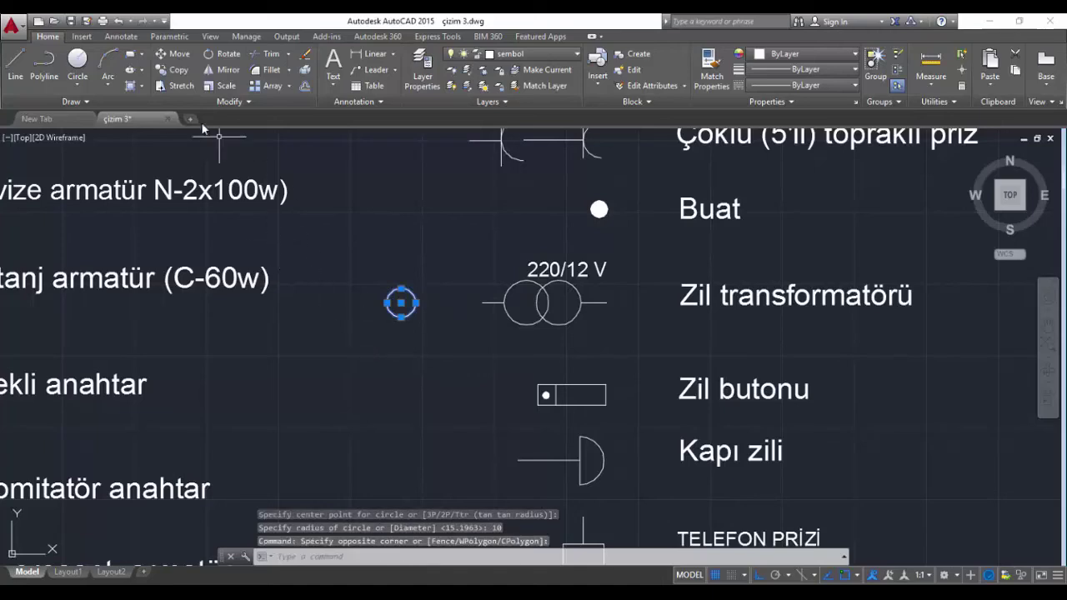
click(169, 71)
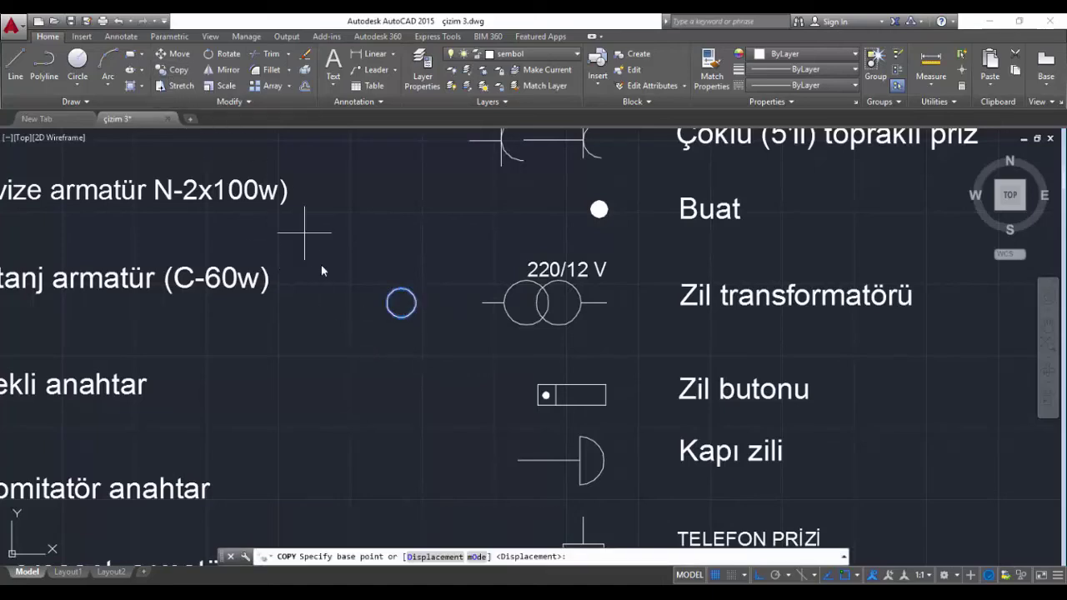
click(401, 304)
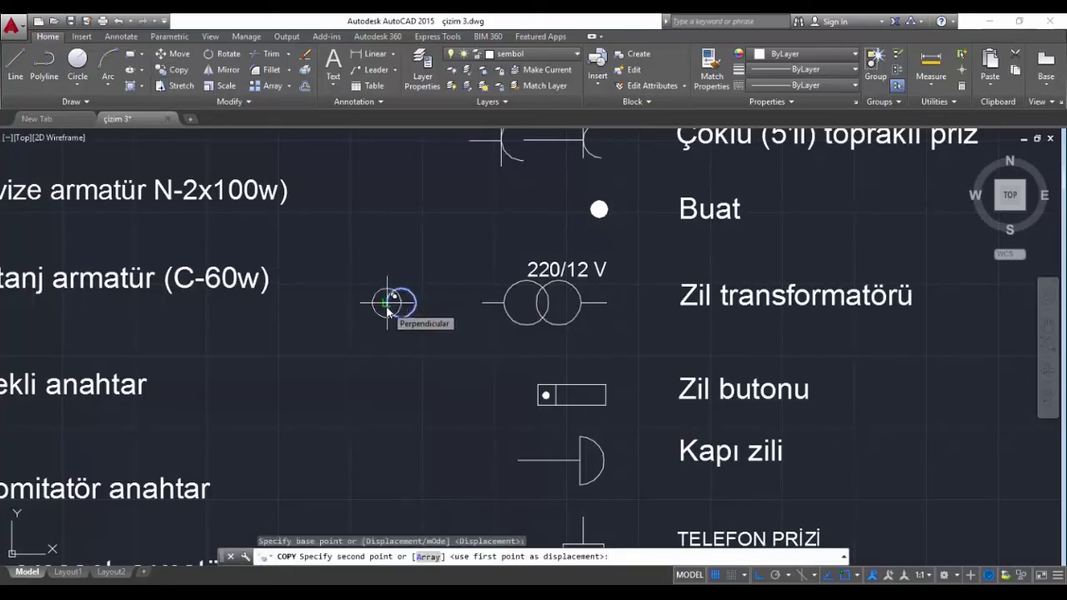
scroll(381, 310, up, 5)
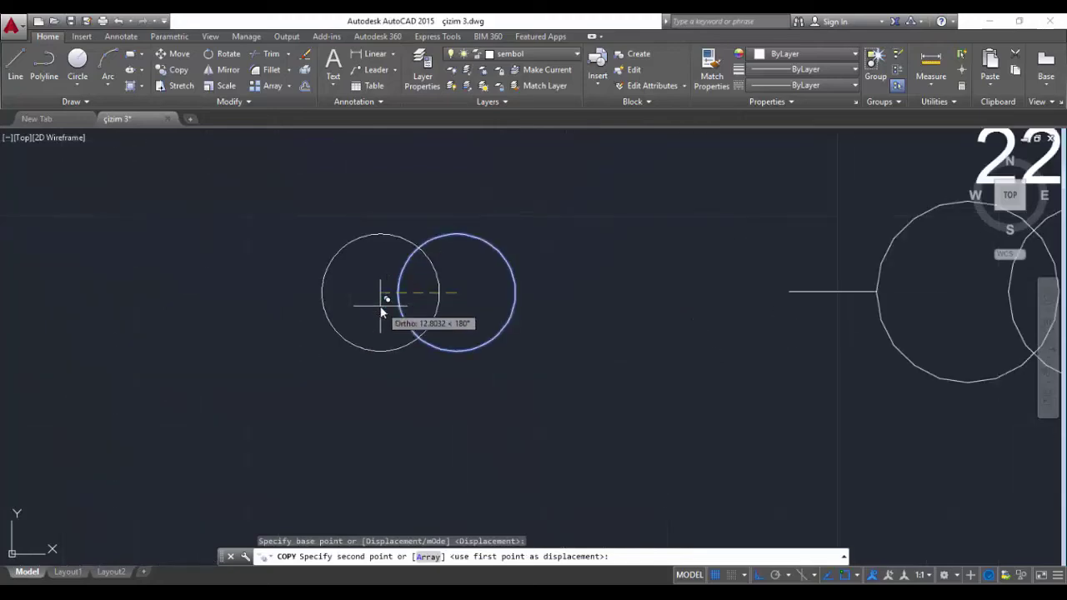
click(379, 308)
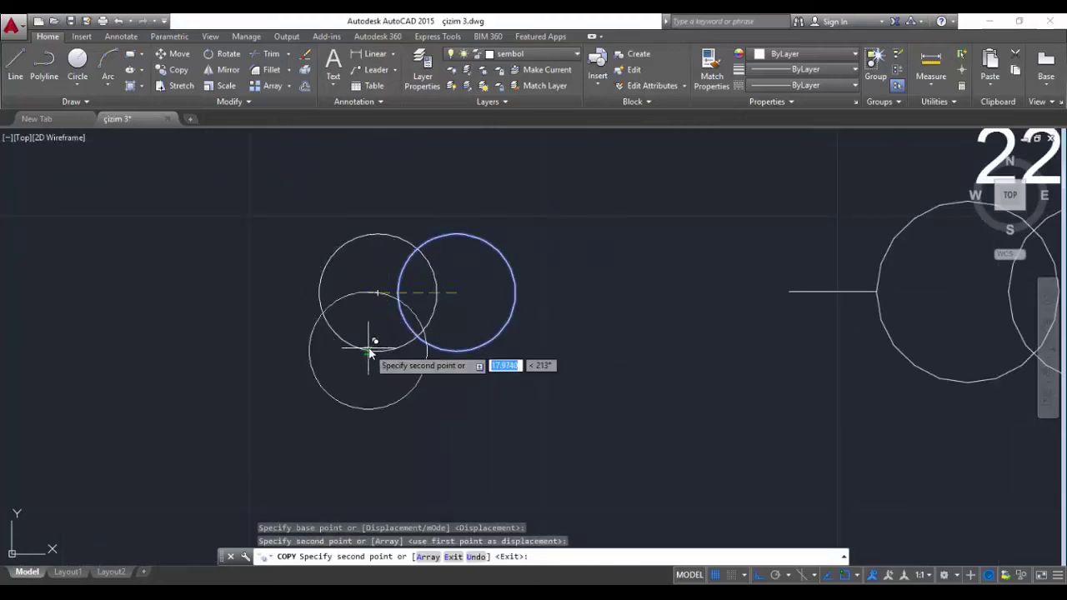
key(Return)
scroll(367, 353, down, 3)
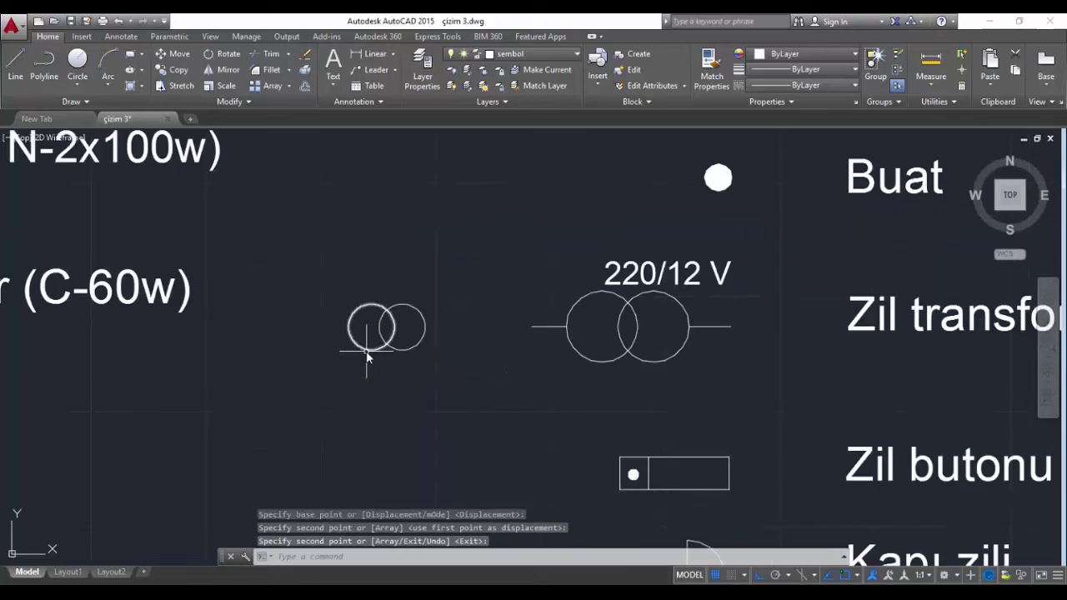
Begin a line at the circle's centre using the L command
text(l)
key(Return)
click(401, 333)
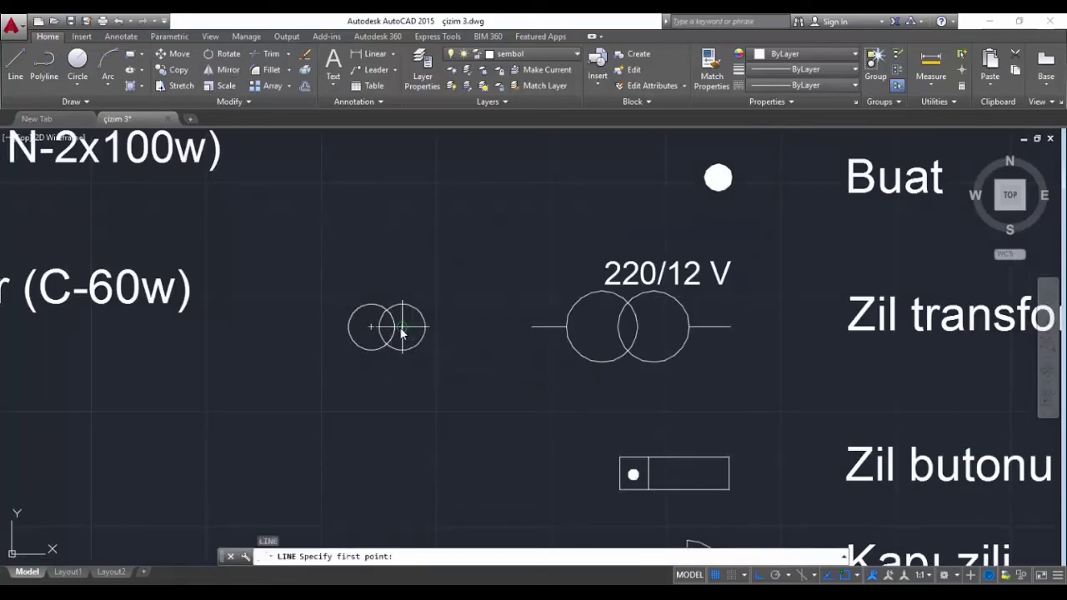
click(401, 332)
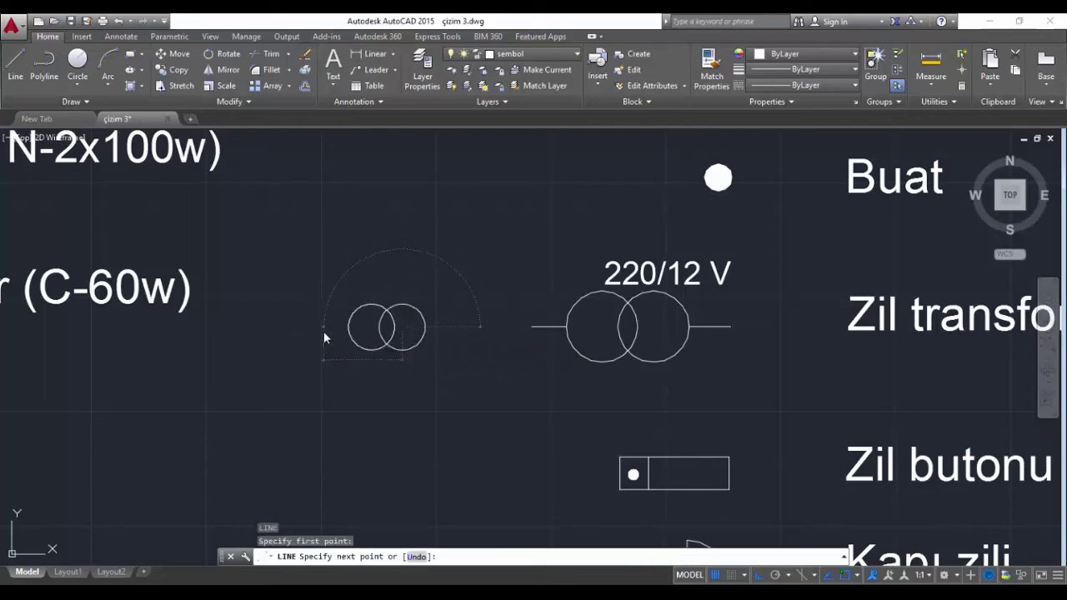
Run a horizontal line through both circles, trim it inside the left circle and delete the middle piece
click(323, 330)
click(447, 327)
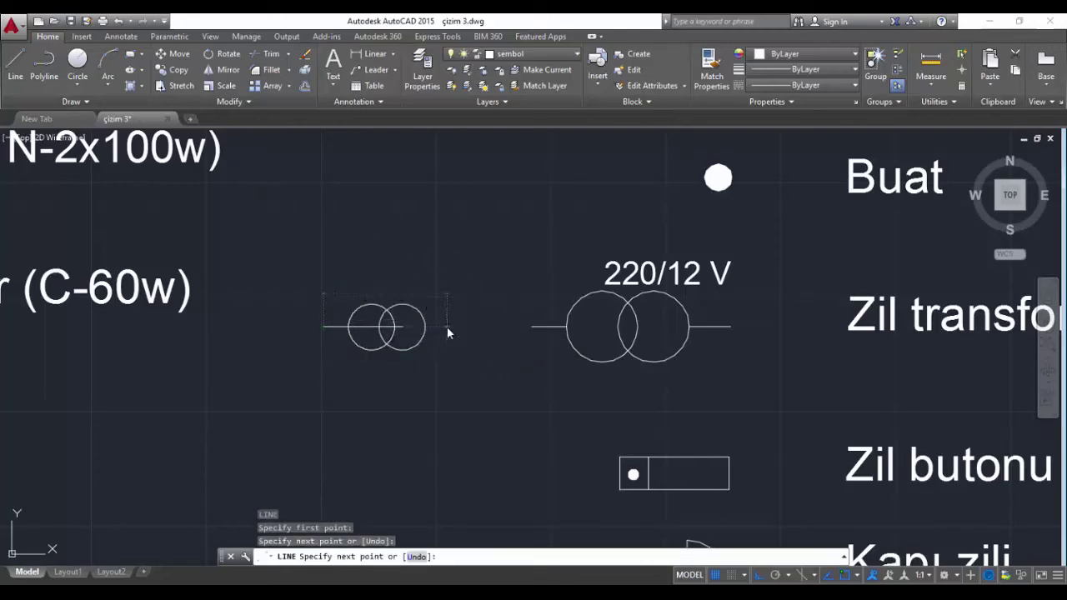
key(Return)
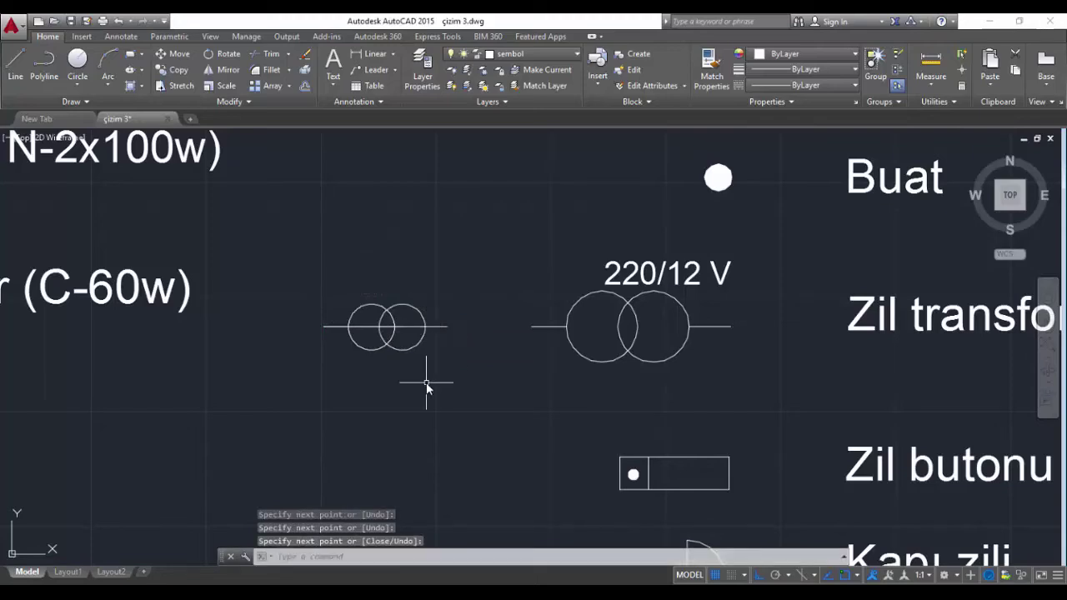
text(TR)
key(Return)
key(Return)
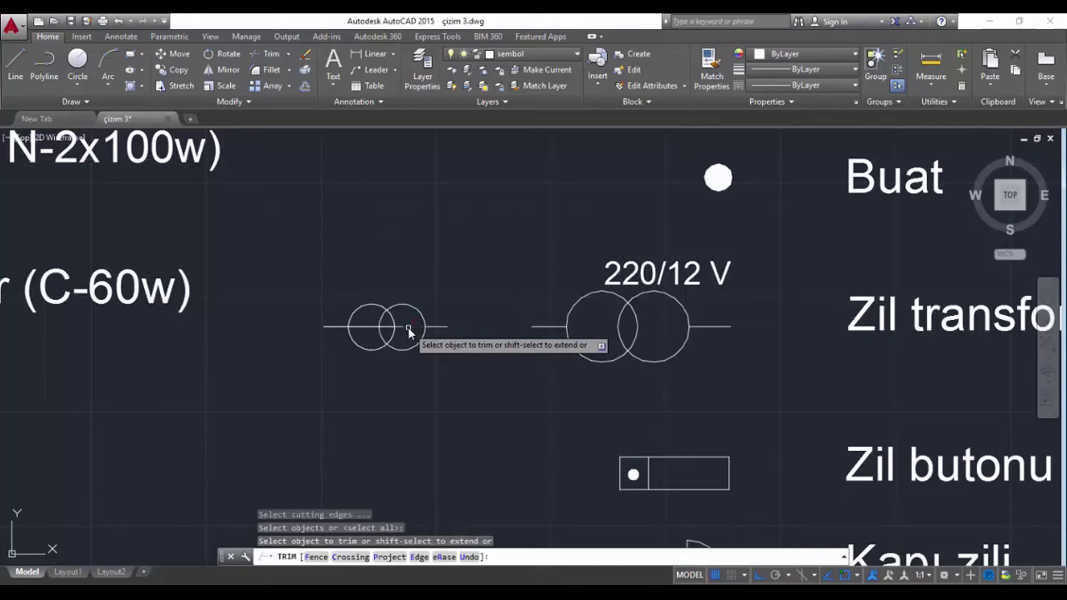
scroll(388, 332, up, 4)
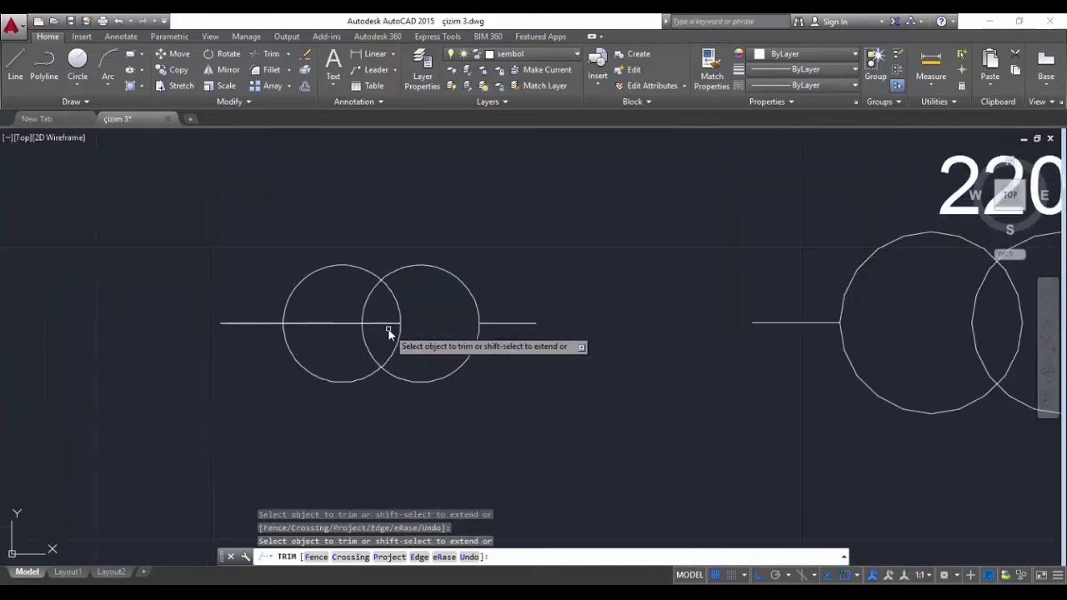
click(341, 322)
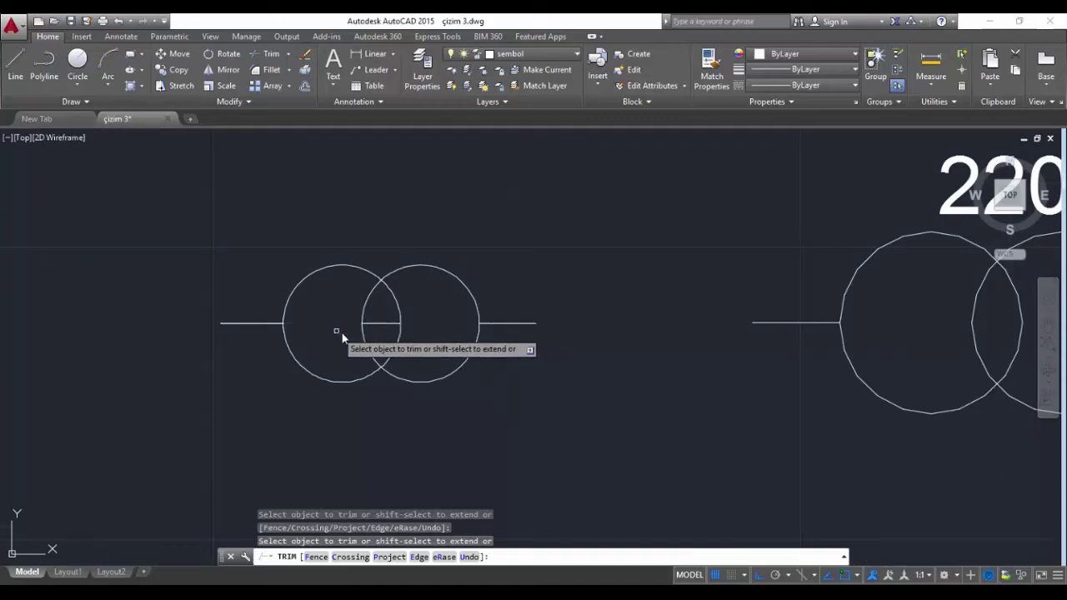
key(Escape)
click(381, 326)
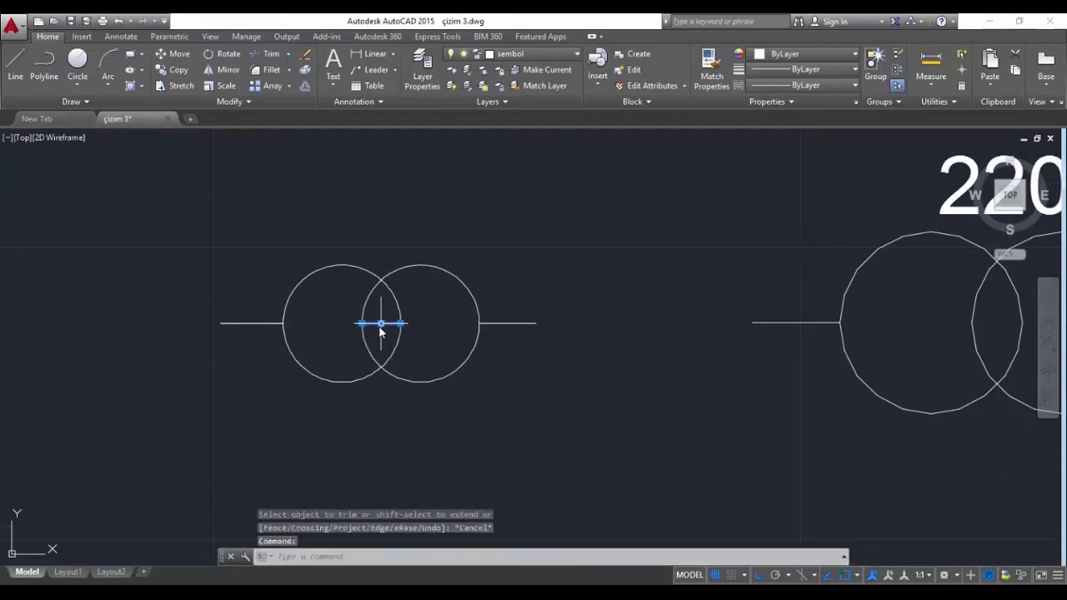
key(Delete)
scroll(379, 332, down, 2)
scroll(381, 341, down, 2)
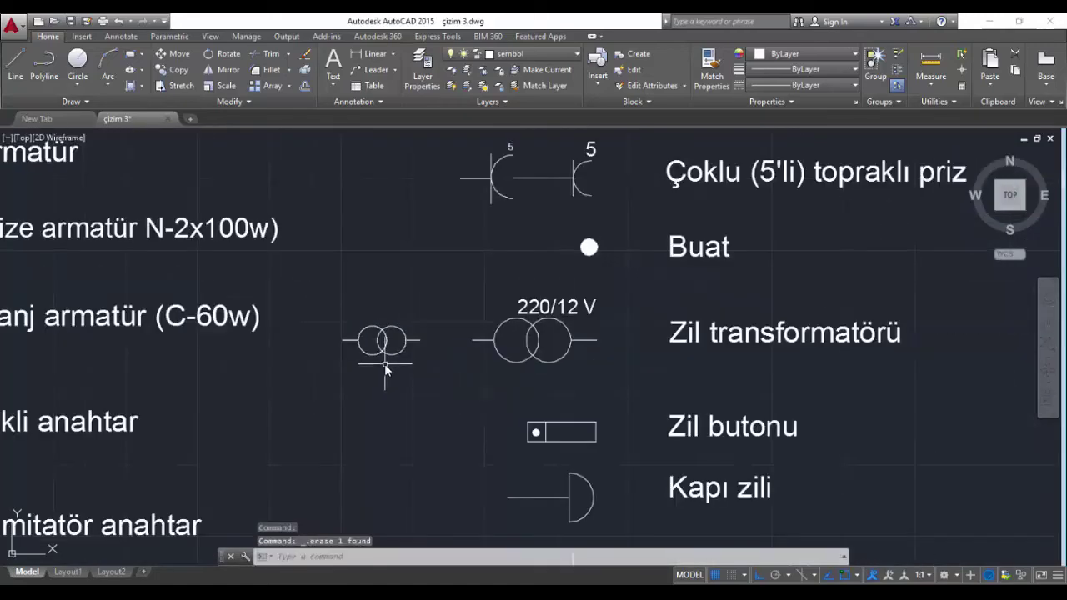
middle_drag(417, 388, 390, 394)
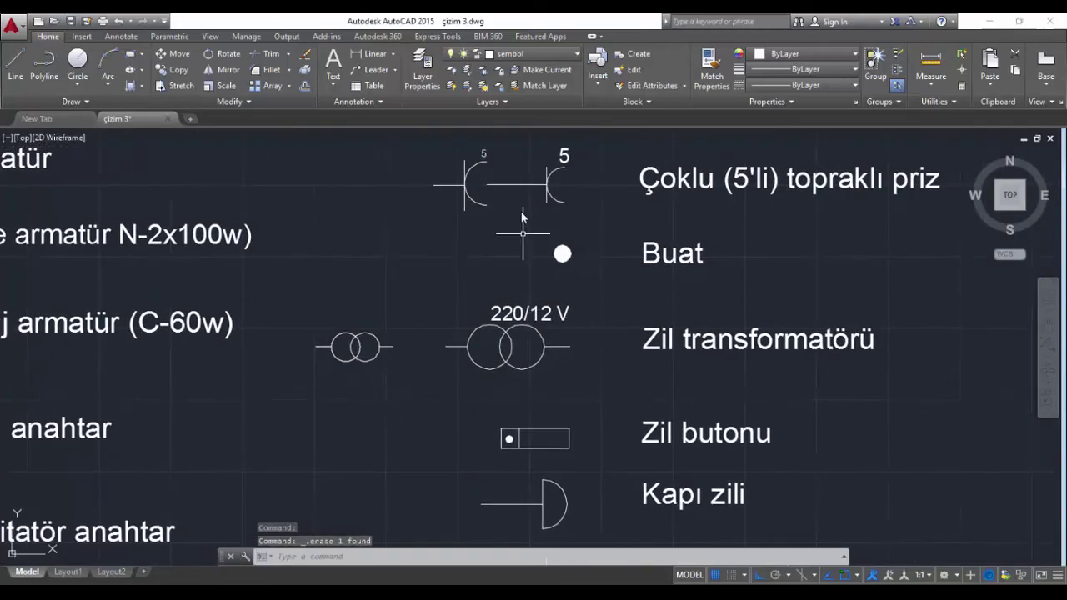
Copy the small '5' label to a spot above the small transformer symbol
click(486, 157)
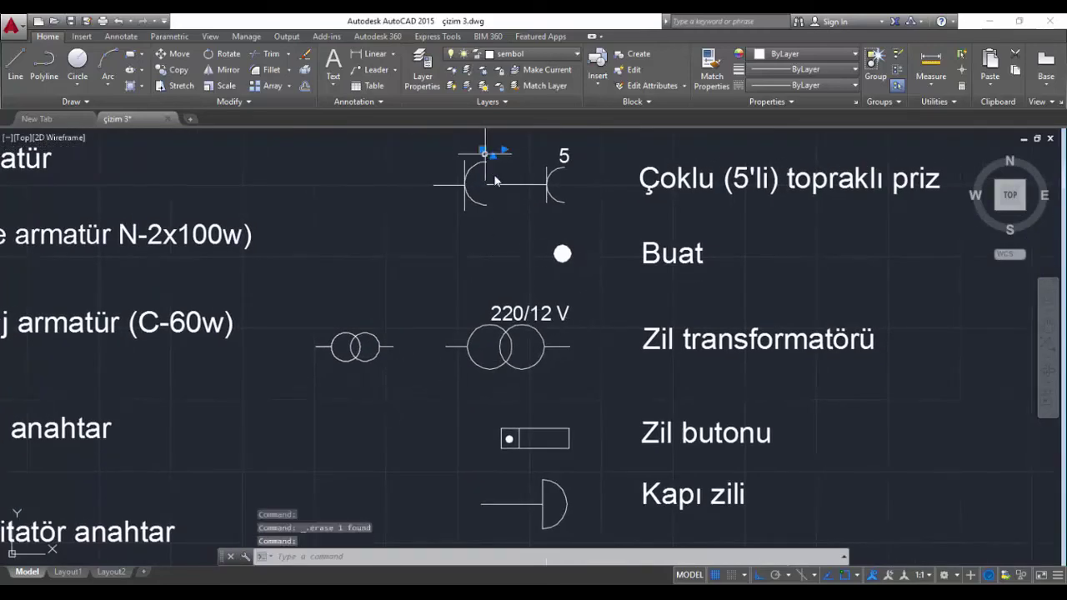
click(161, 71)
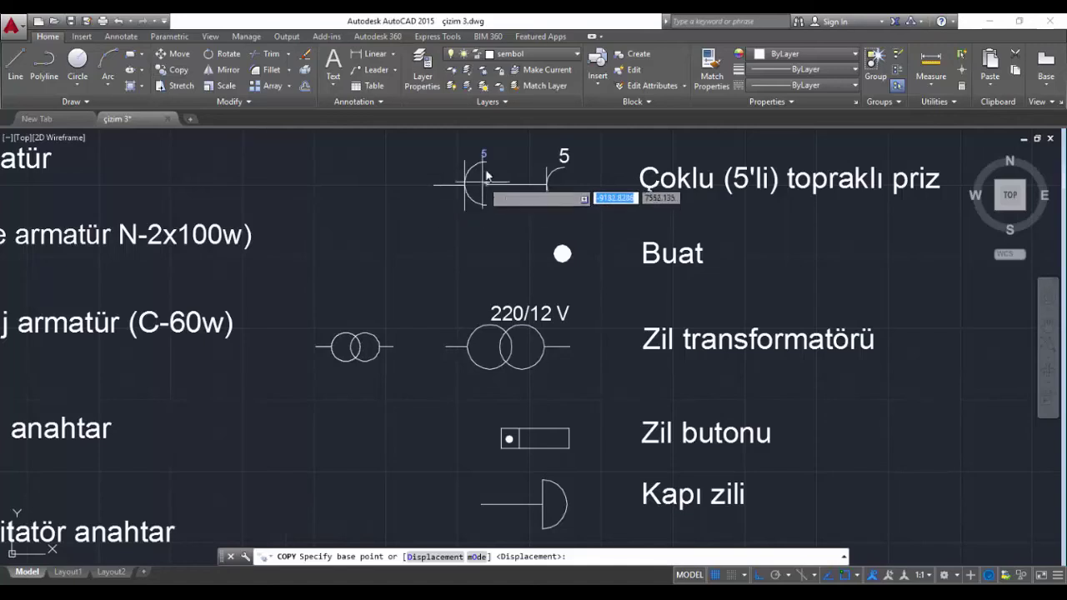
click(487, 182)
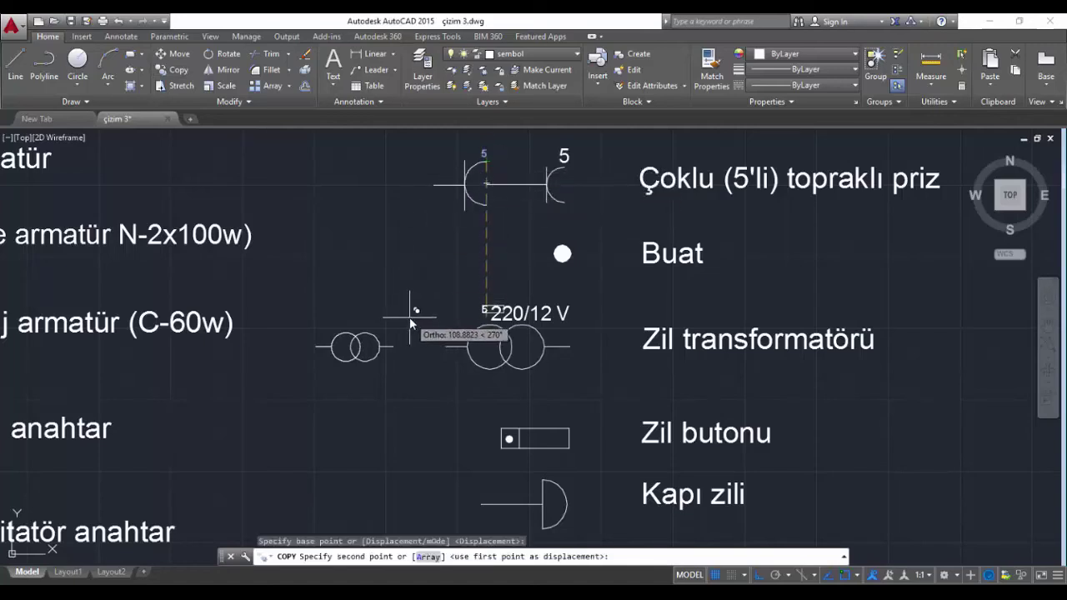
key(F8)
scroll(388, 341, up, 4)
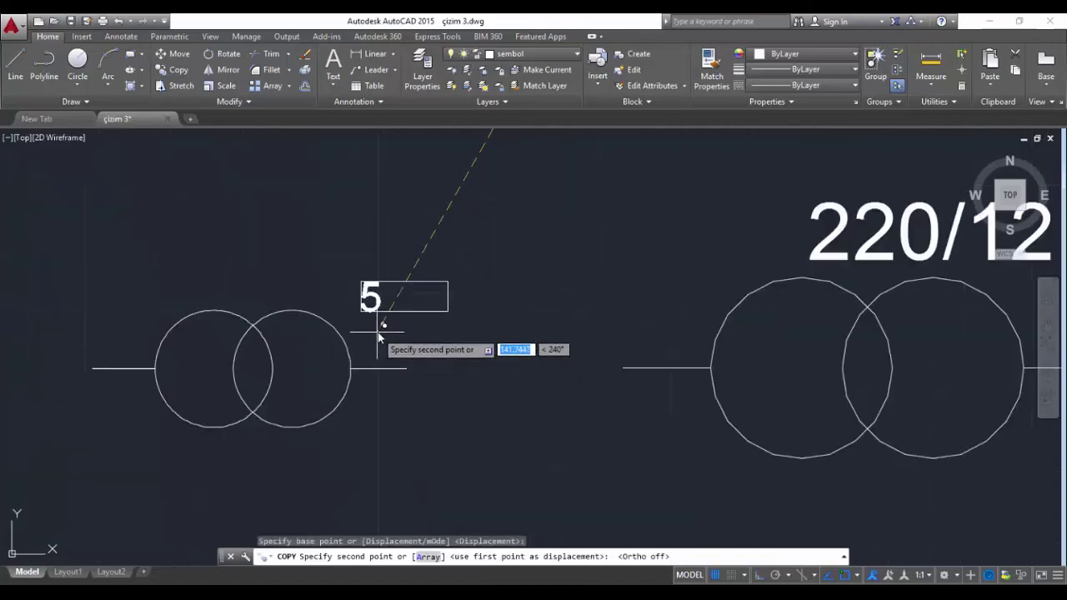
click(218, 308)
key(Return)
Edit the copied text to '220 / 12 V' and widen its box to fit one line
double_click(229, 277)
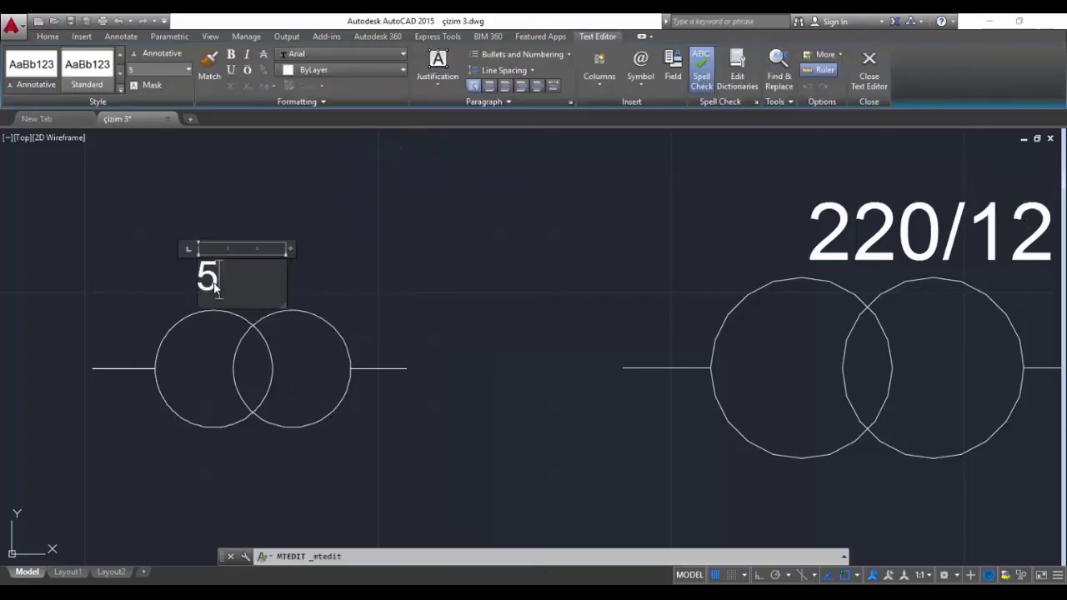
text(2)
scroll(289, 297, down, 2)
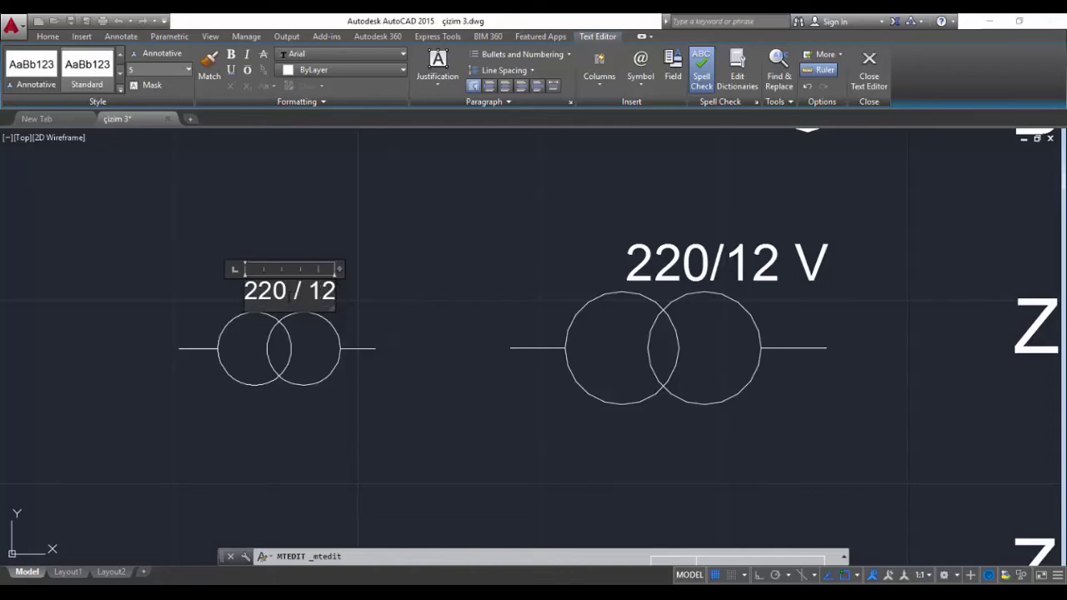
text( V)
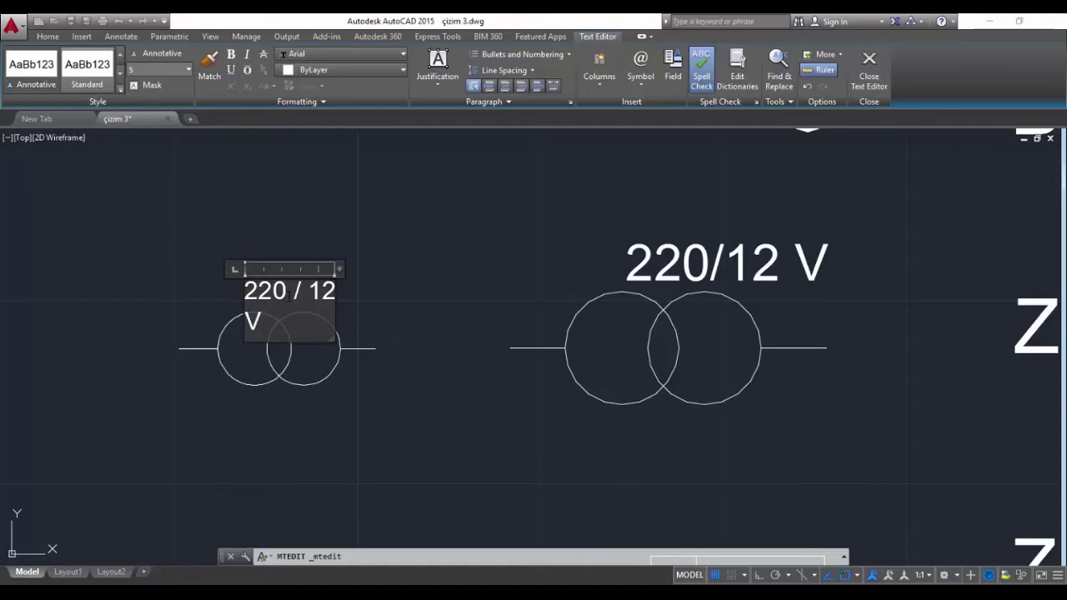
click(375, 305)
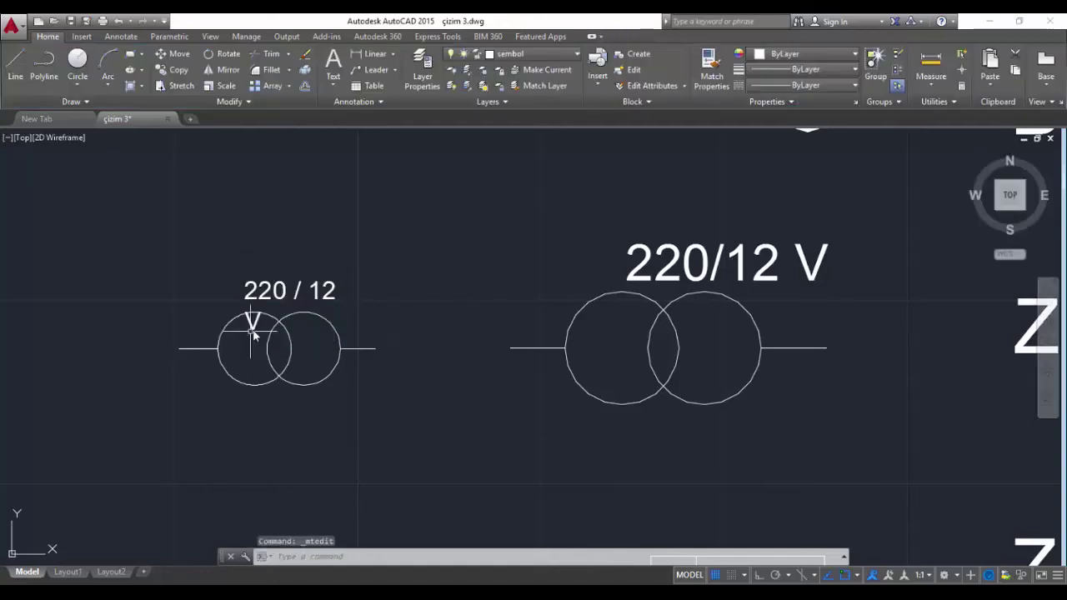
click(296, 297)
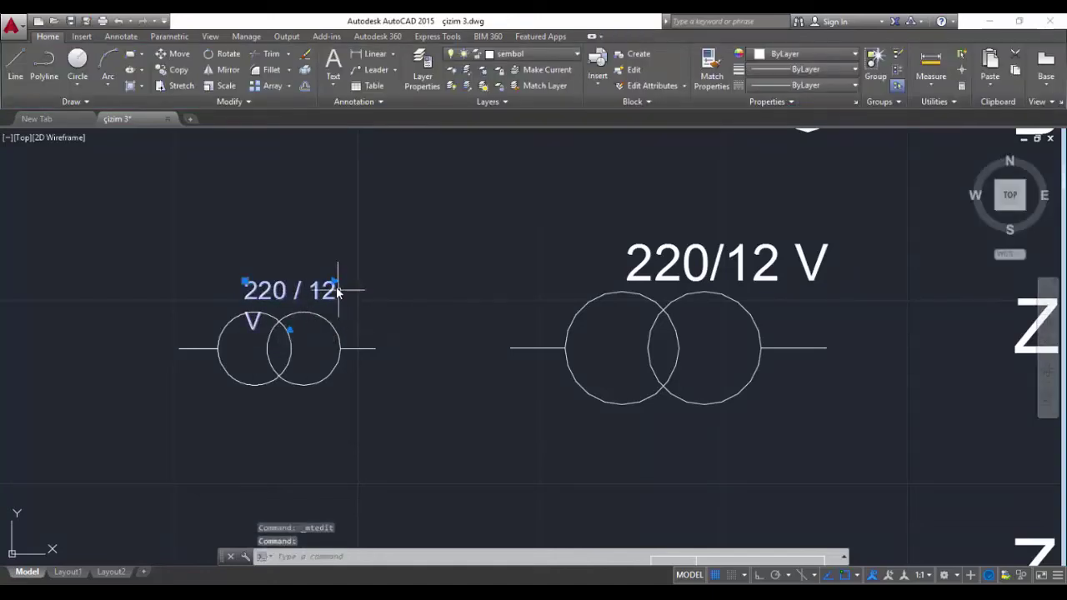
click(334, 283)
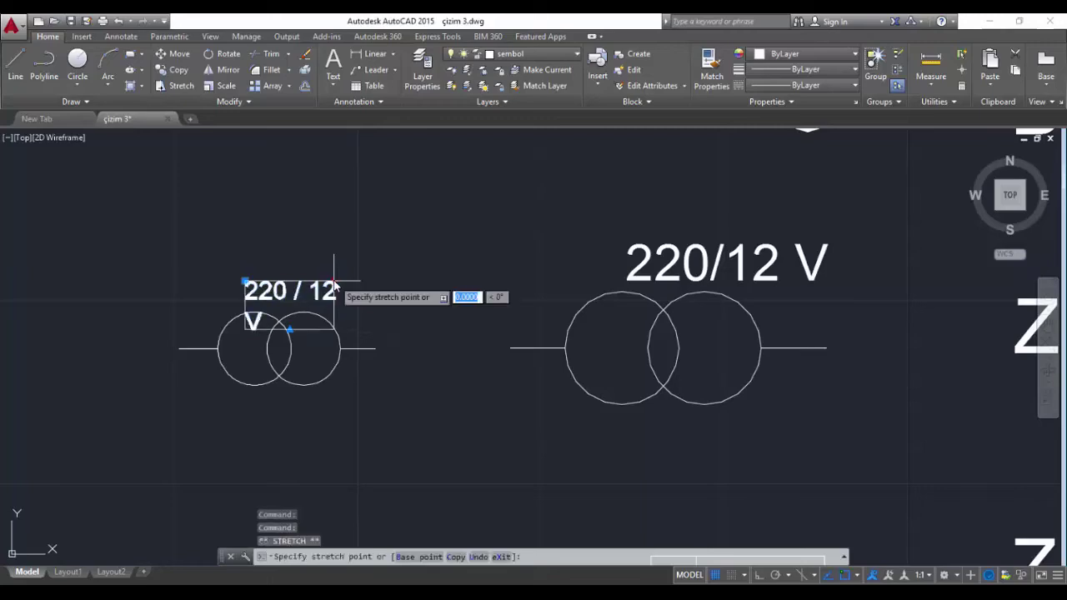
click(356, 285)
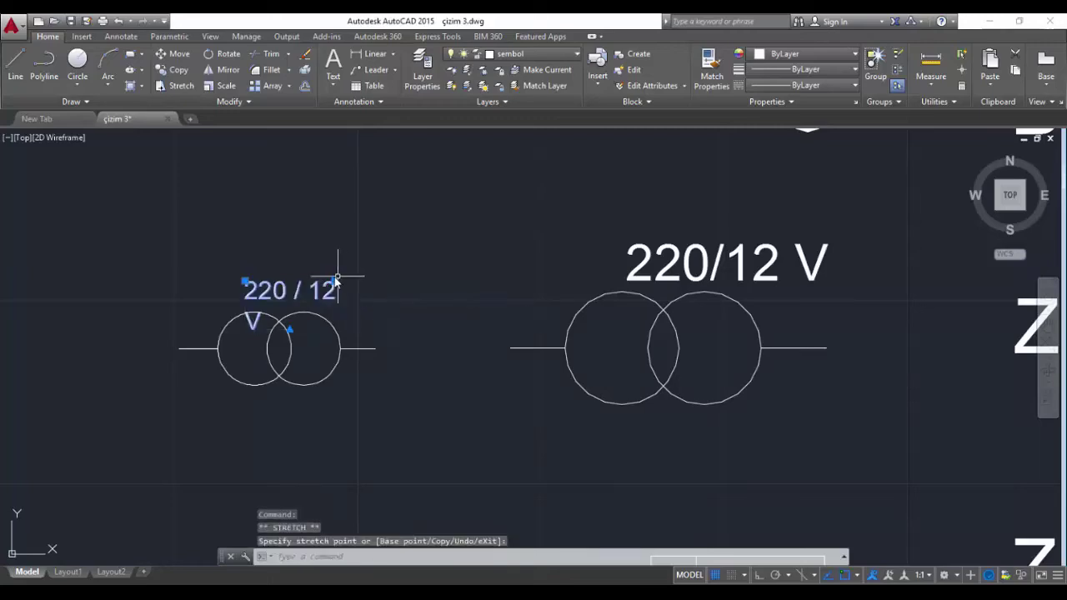
click(337, 279)
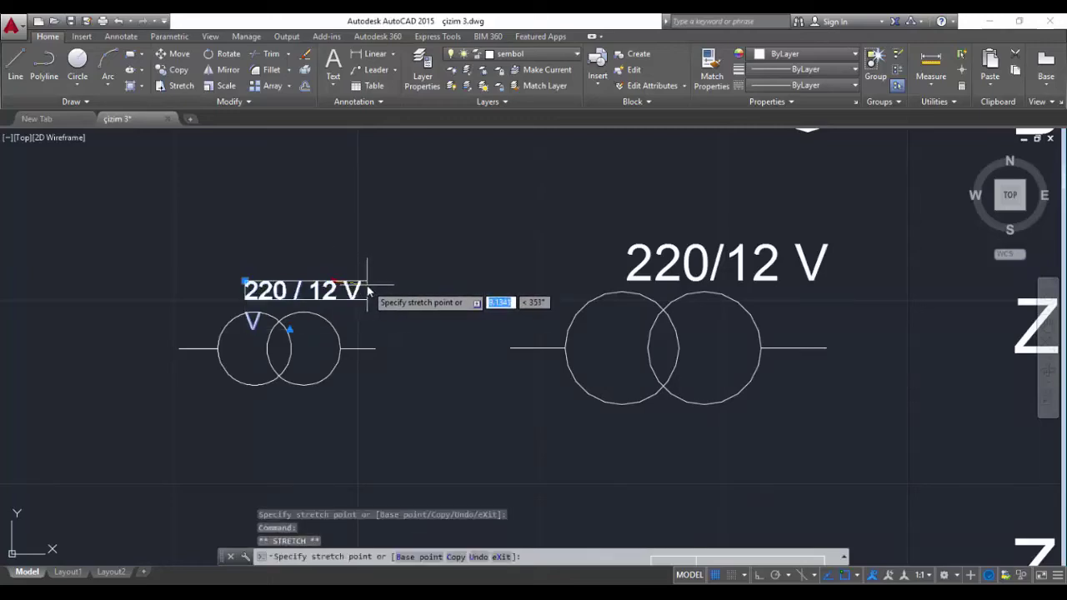
click(367, 286)
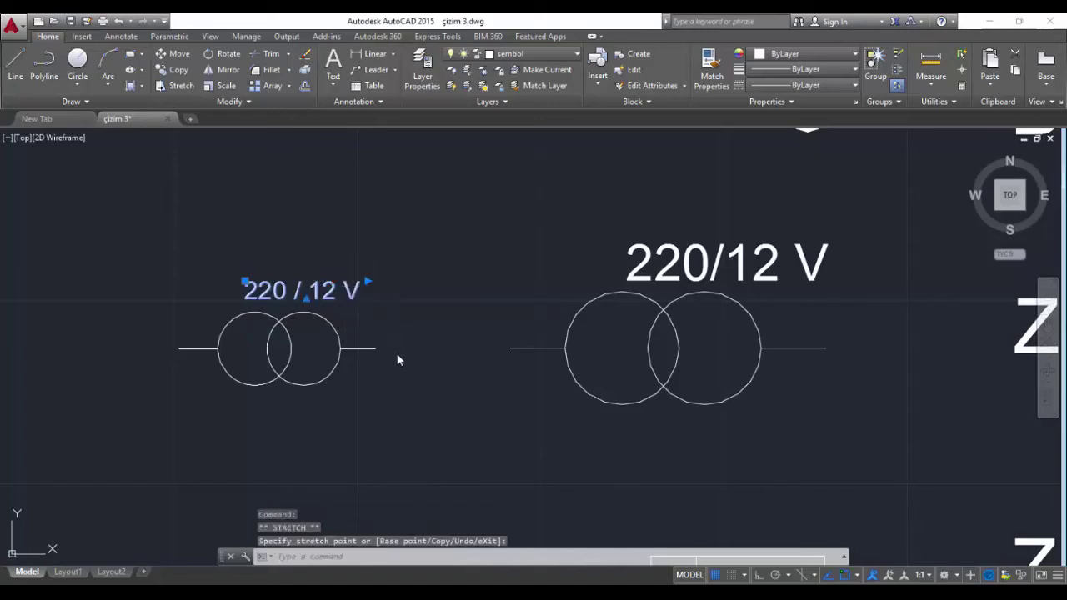
key(Escape)
scroll(375, 374, down, 2)
Draw an orthogonal rectangle beside the Zil butonu symbol with a vertical divider near its left end
scroll(400, 401, down, 2)
middle_drag(426, 431, 429, 321)
scroll(498, 329, up, 1)
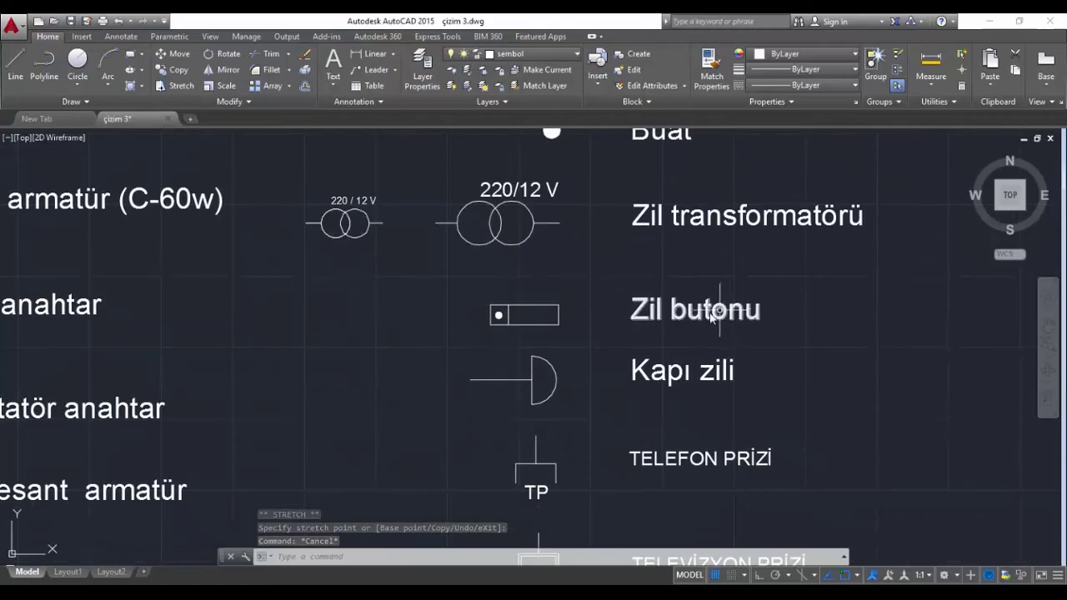
text(l)
key(Return)
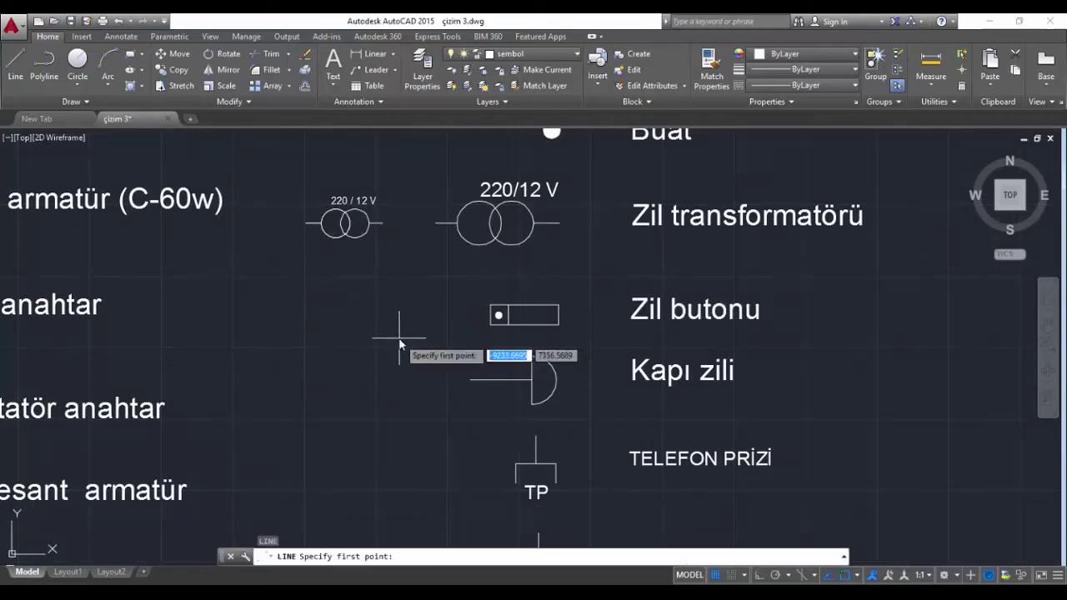
click(409, 306)
key(F8)
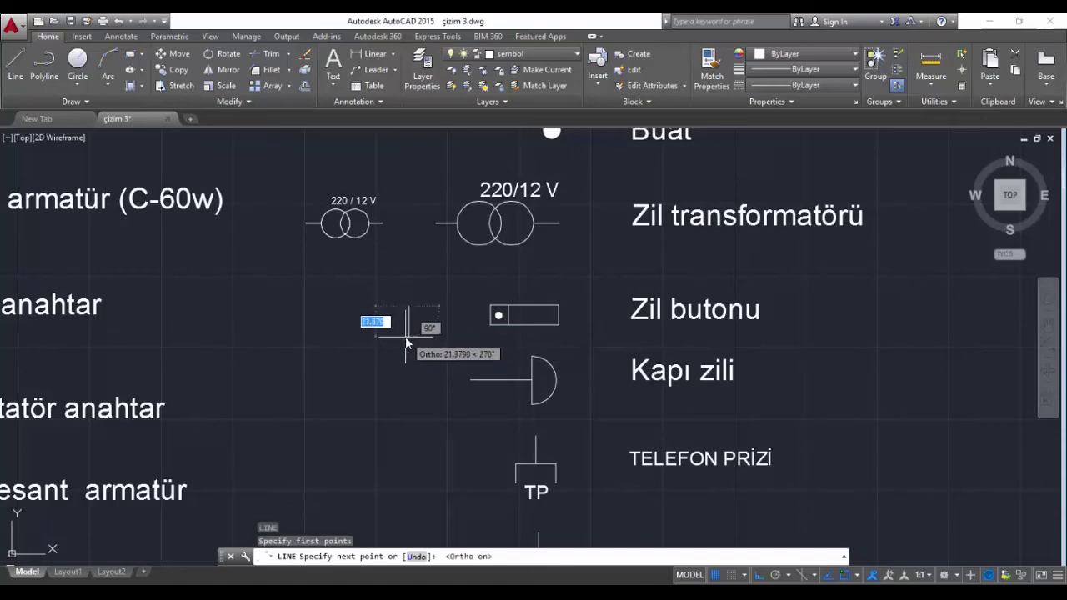
scroll(412, 329, up, 2)
click(411, 317)
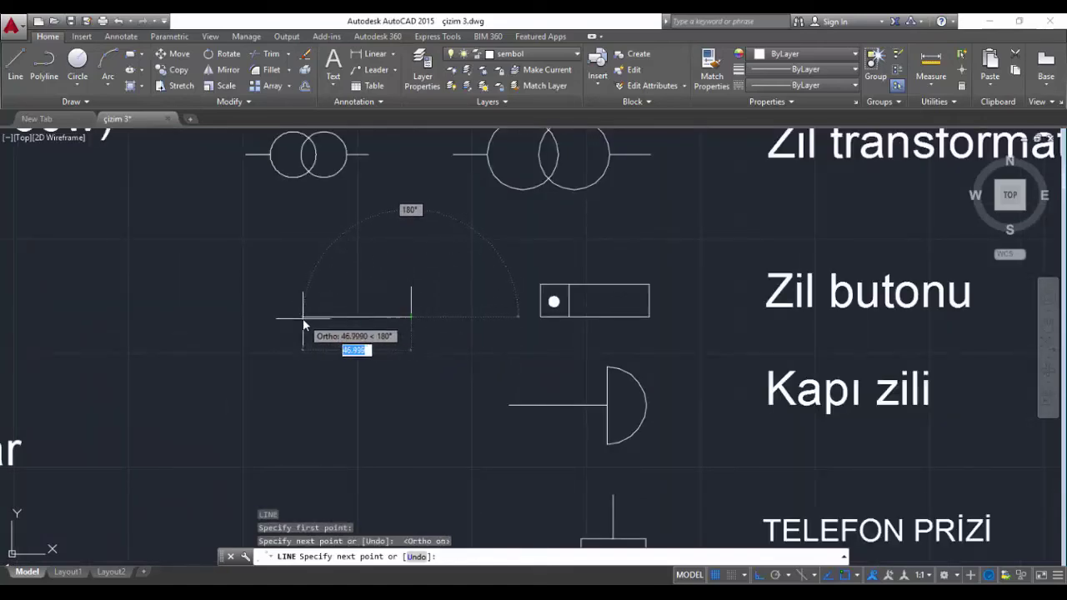
click(304, 319)
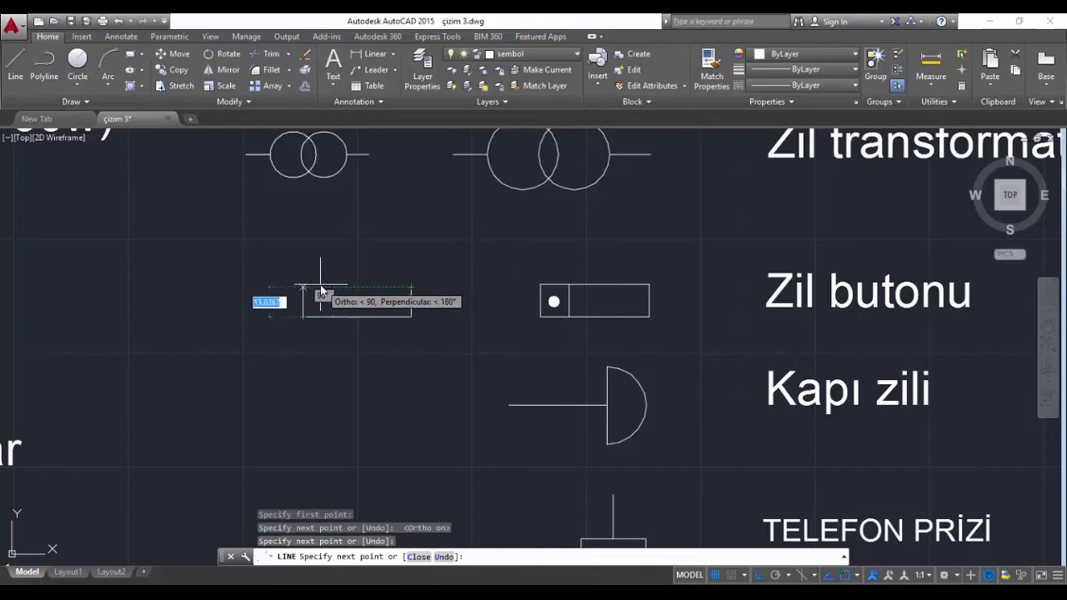
click(304, 287)
click(410, 287)
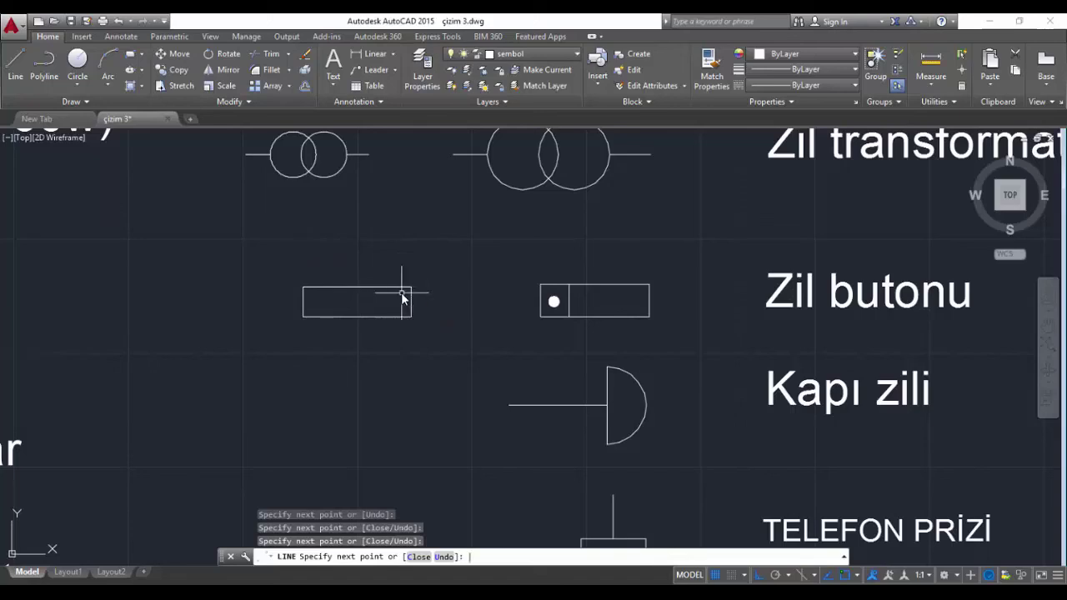
text(c)
key(Return)
key(Return)
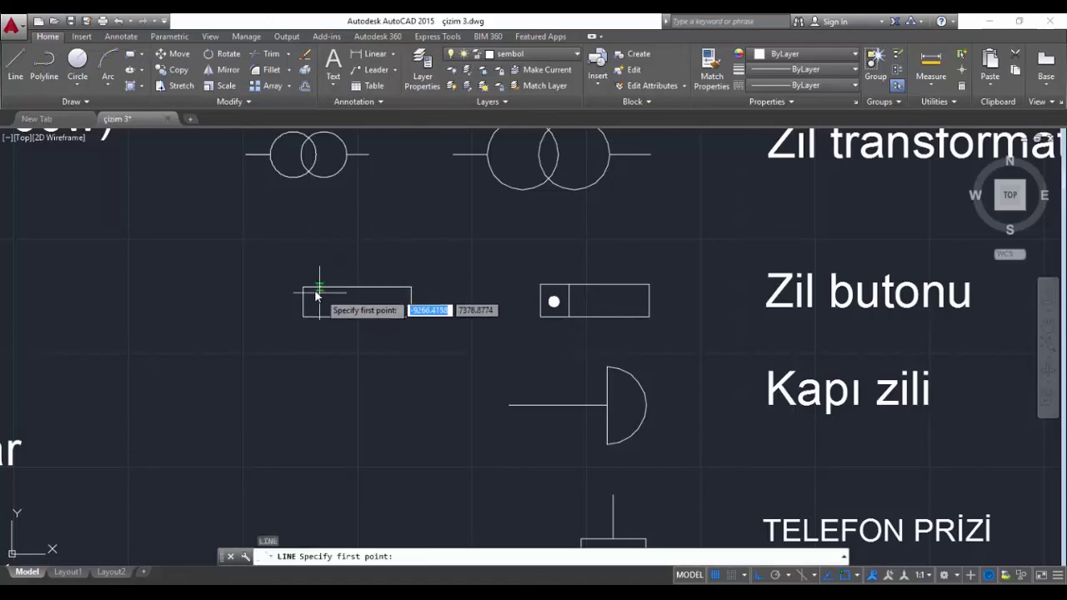
click(335, 288)
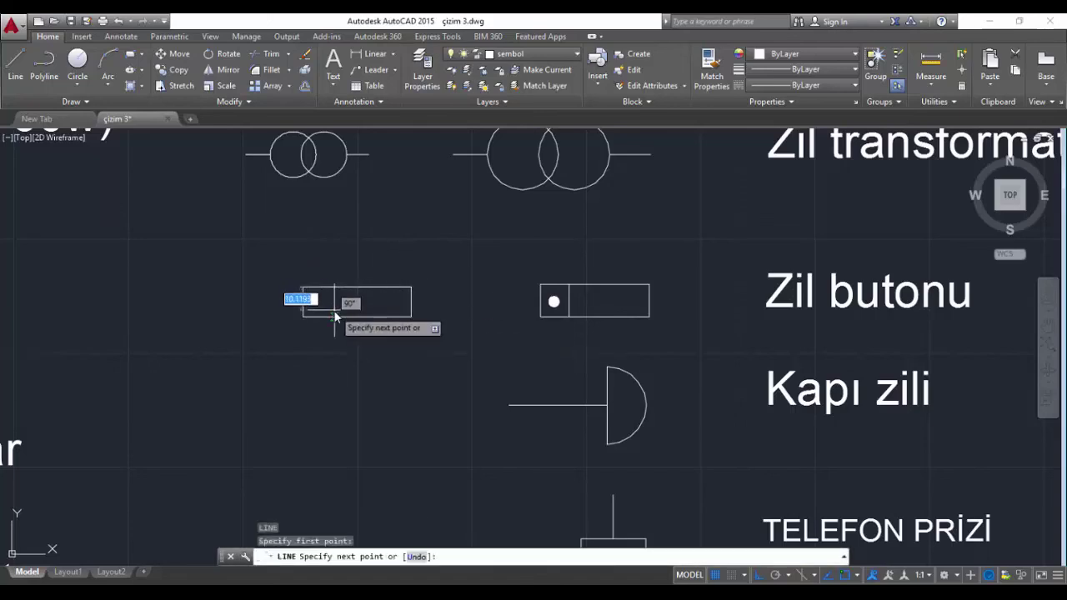
click(334, 316)
key(Return)
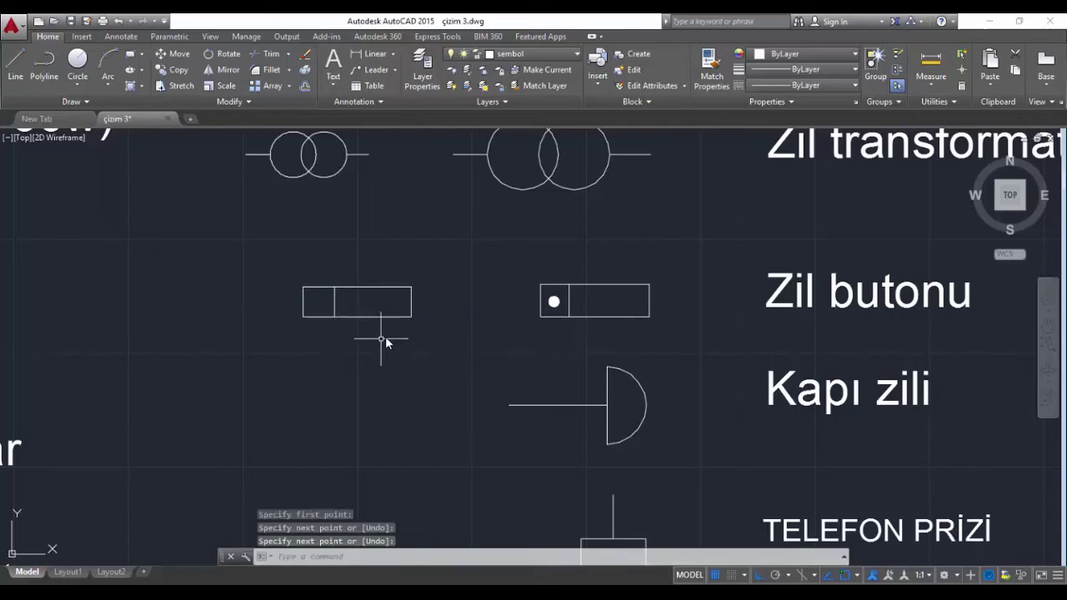
Draw a small circle in the rectangle's left compartment
click(77, 62)
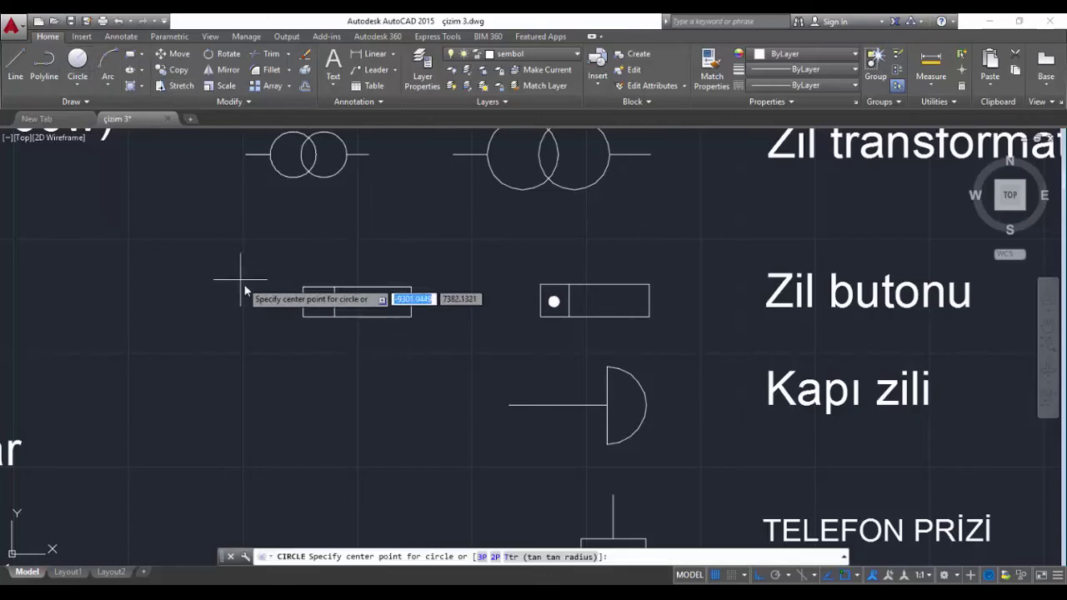
scroll(321, 305, up, 4)
click(324, 292)
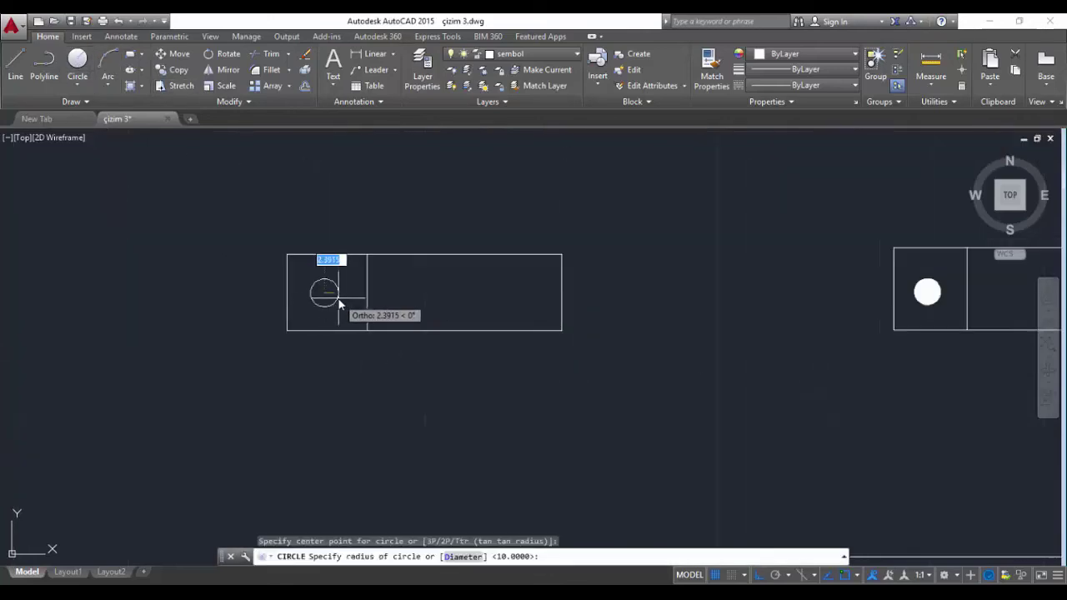
click(342, 305)
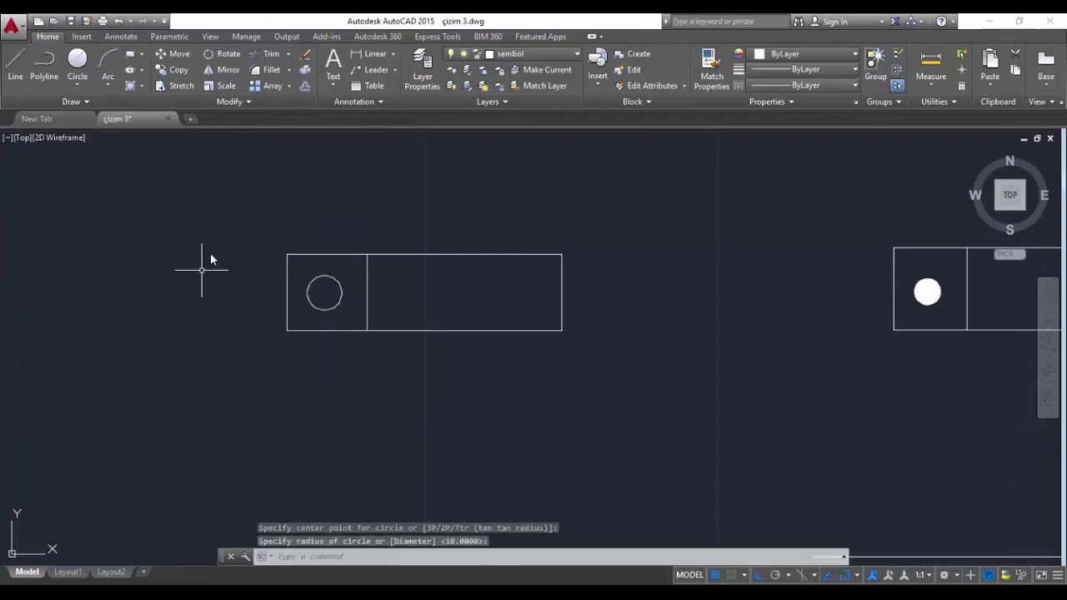
Fill the small circle with a solid hatch
click(131, 86)
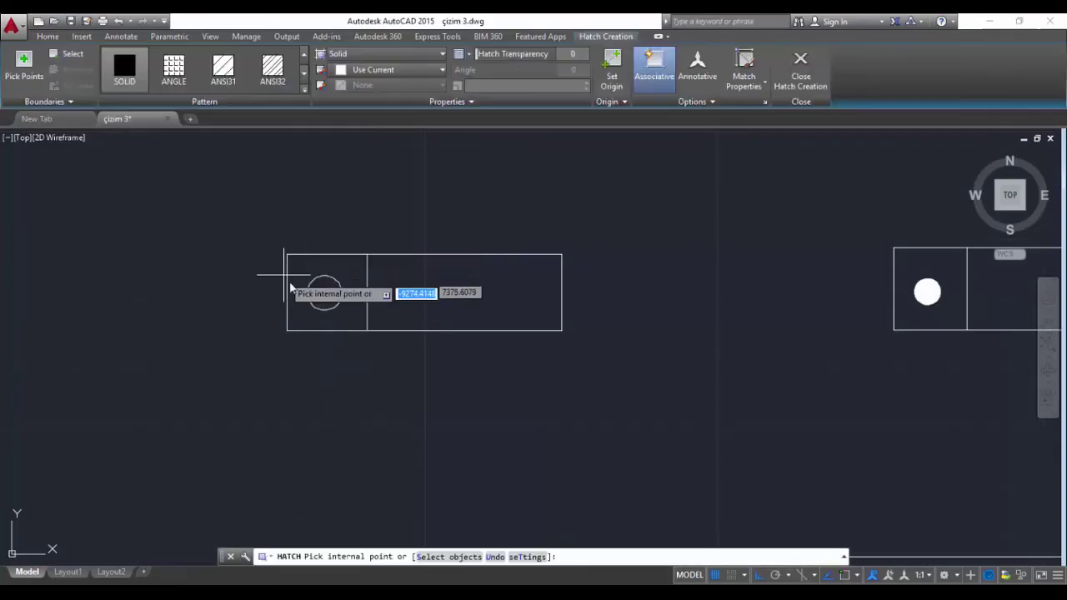
click(317, 292)
key(Return)
scroll(291, 286, down, 4)
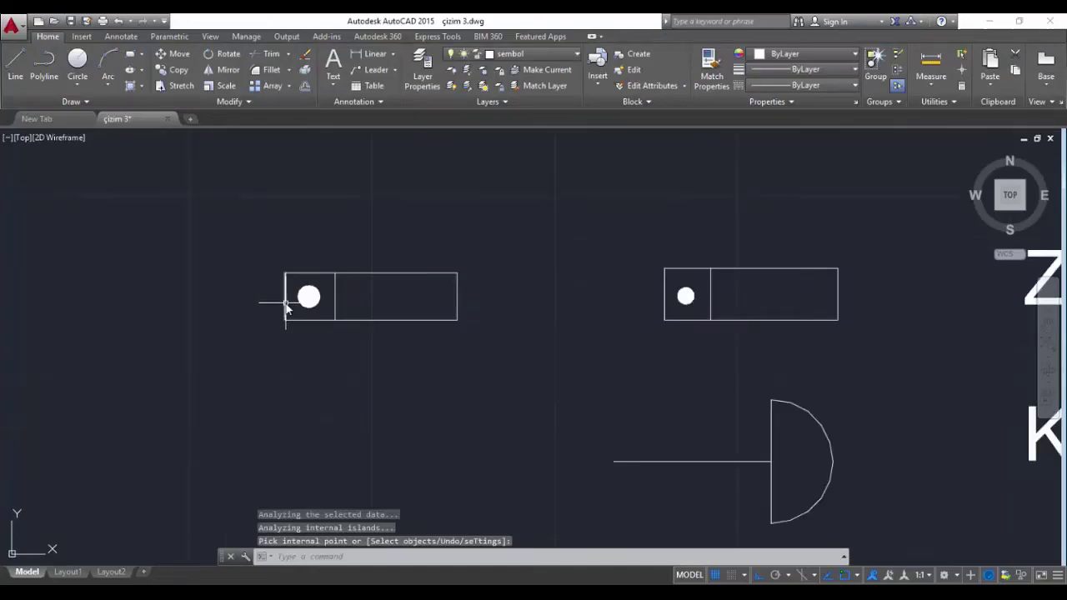
scroll(289, 300, down, 4)
middle_drag(300, 271, 300, 267)
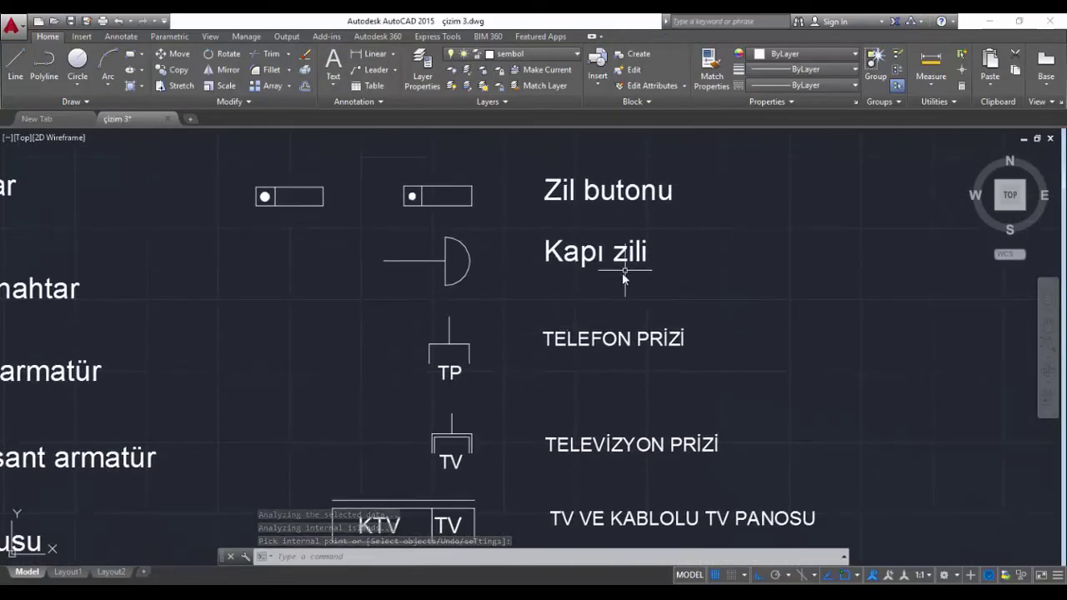
Draw a small circle to the left of the Kapı zili symbol
click(77, 60)
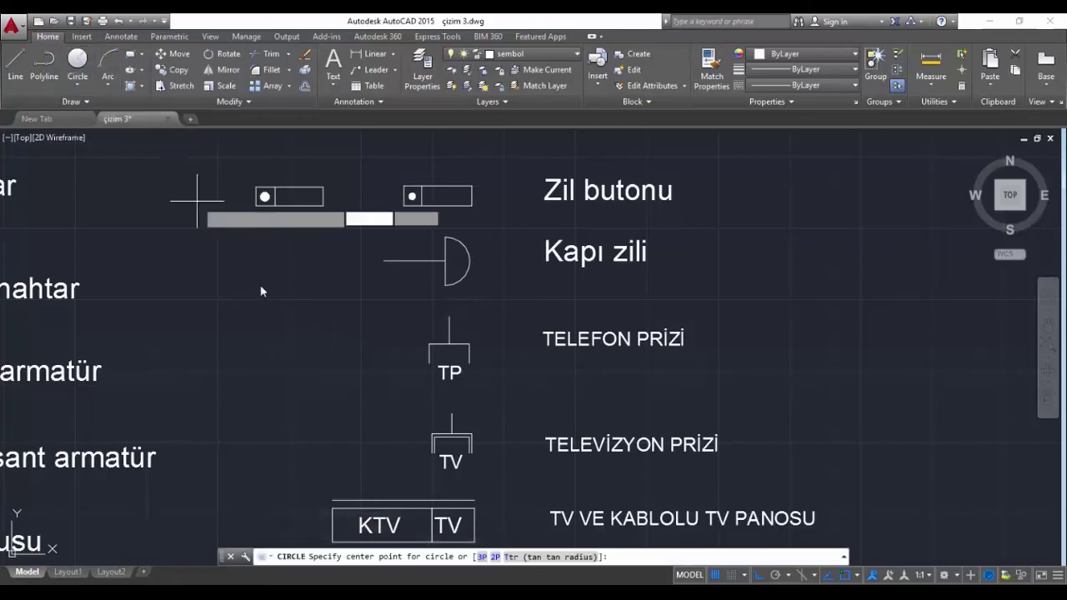
click(318, 263)
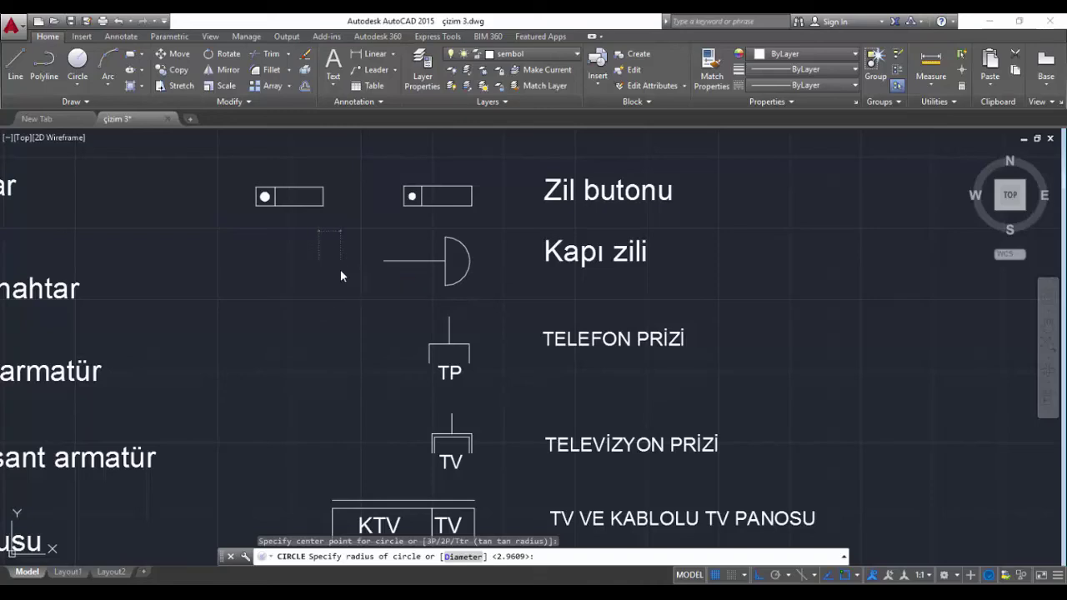
click(340, 269)
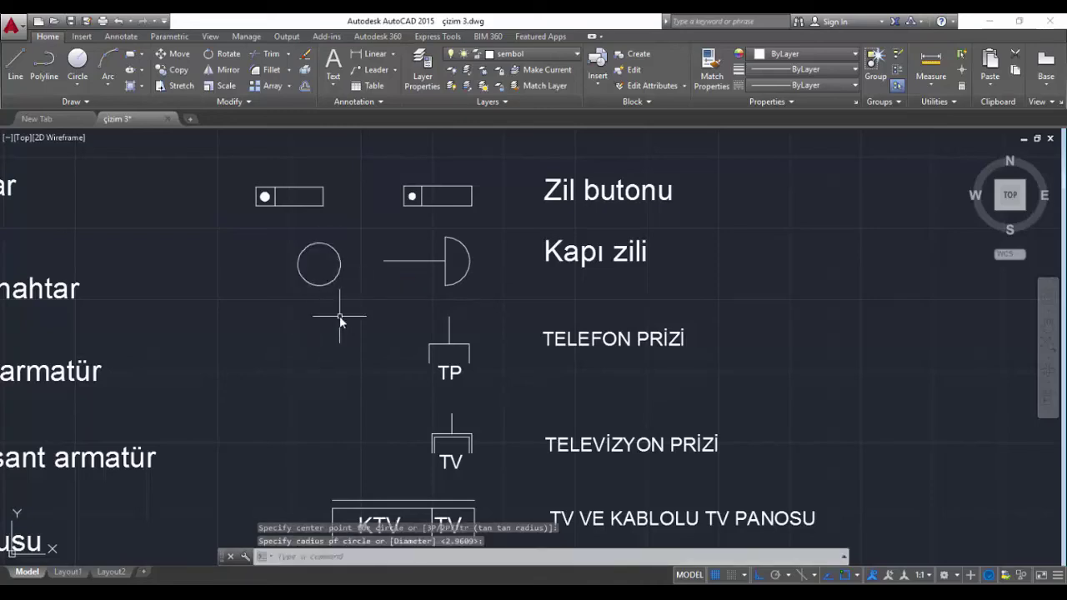
Draw a vertical line through the circle's centre and a lead line running left from it
text(l)
key(Return)
click(318, 263)
click(319, 223)
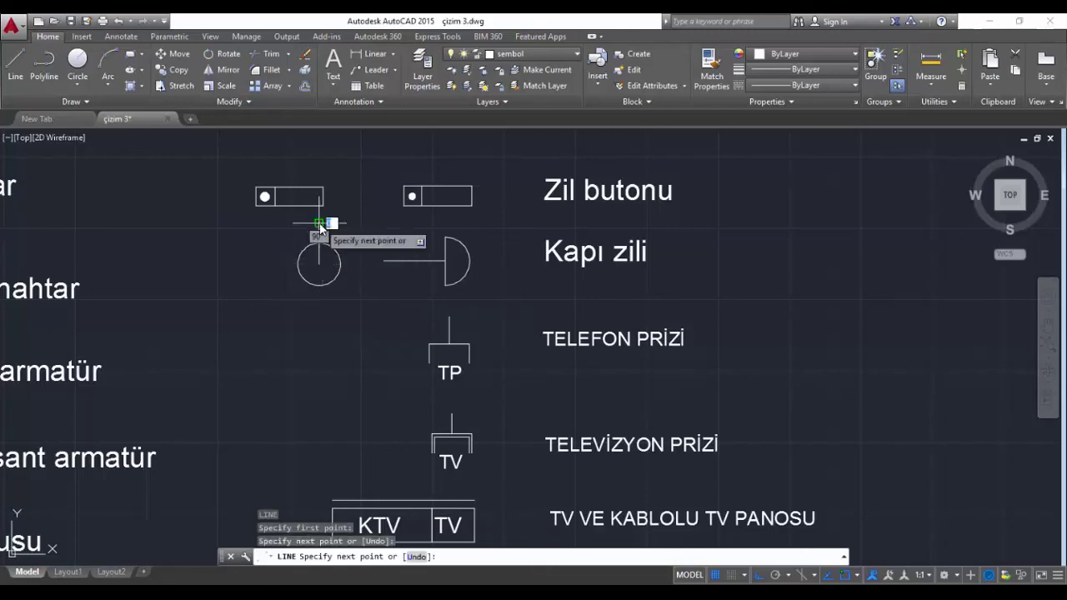
click(327, 320)
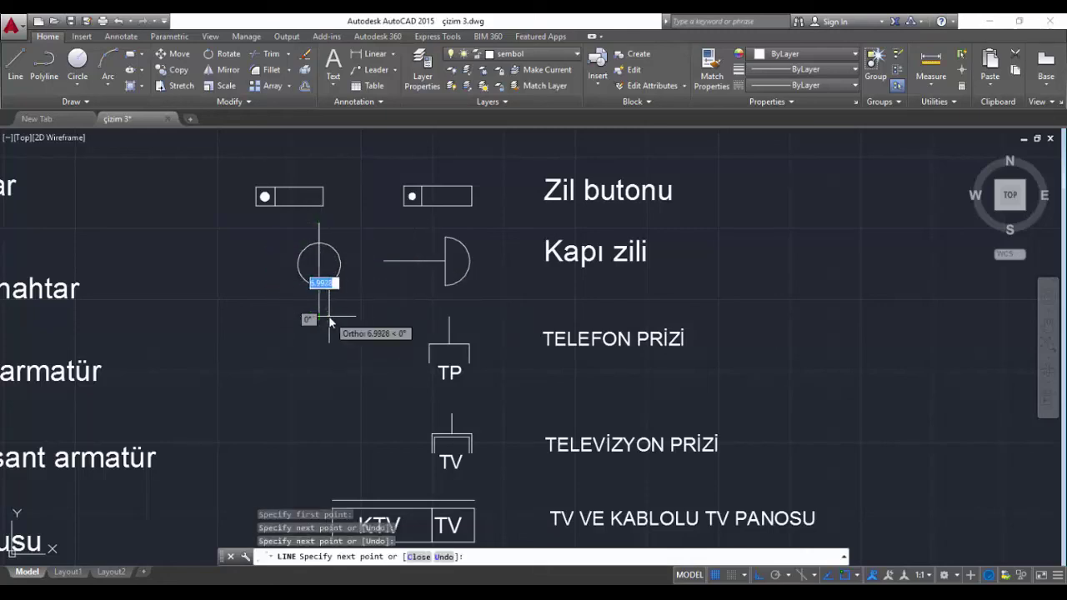
key(Return)
key(Return)
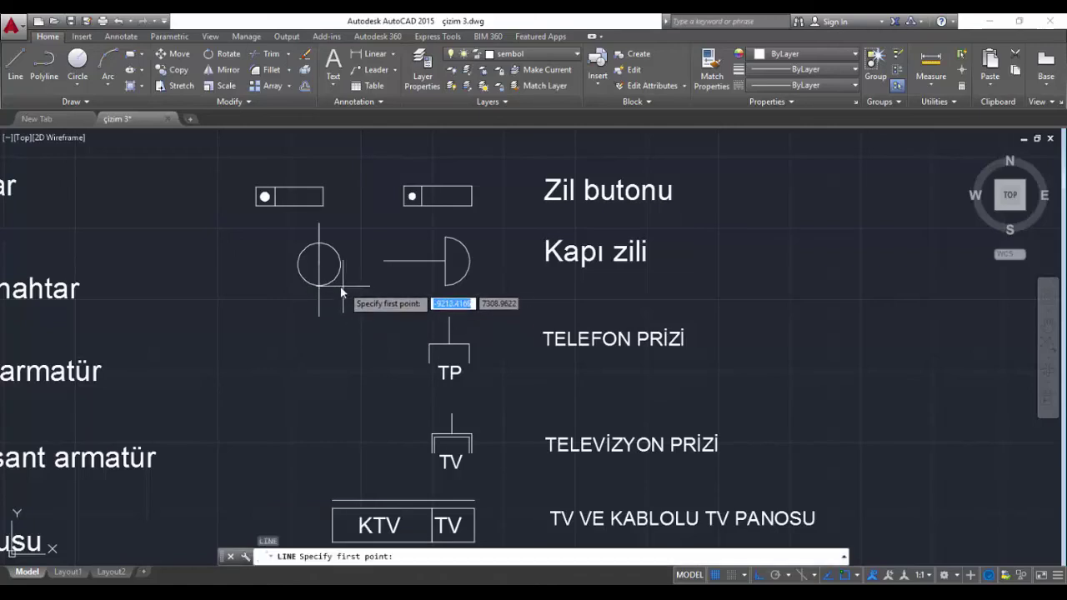
click(319, 265)
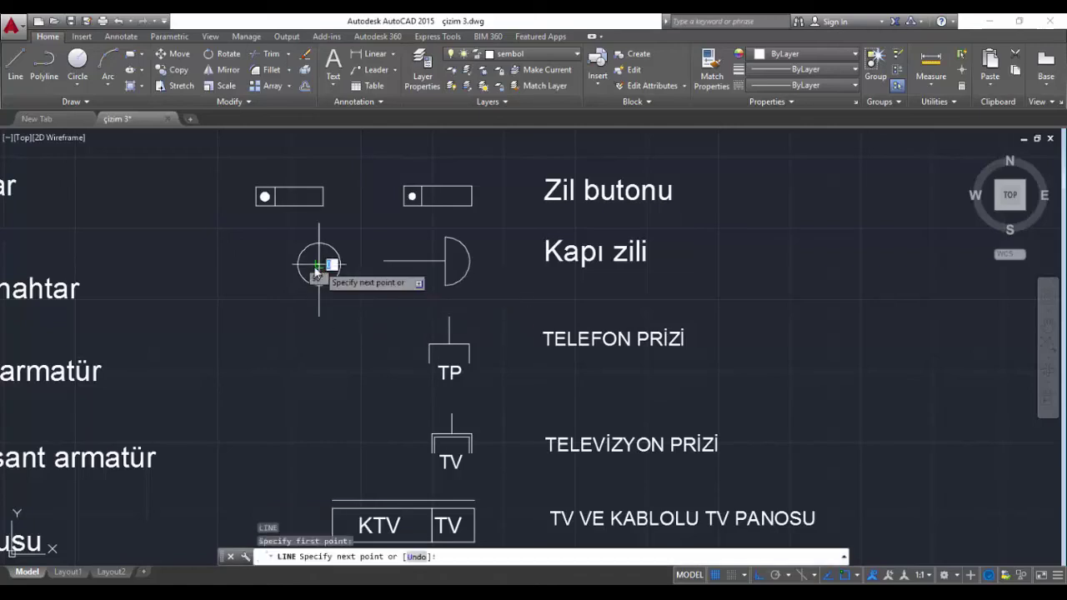
click(254, 271)
key(Return)
Trim away the circle's left half and the vertical line's ends, leaving a semicircle on the lead line
text(TR)
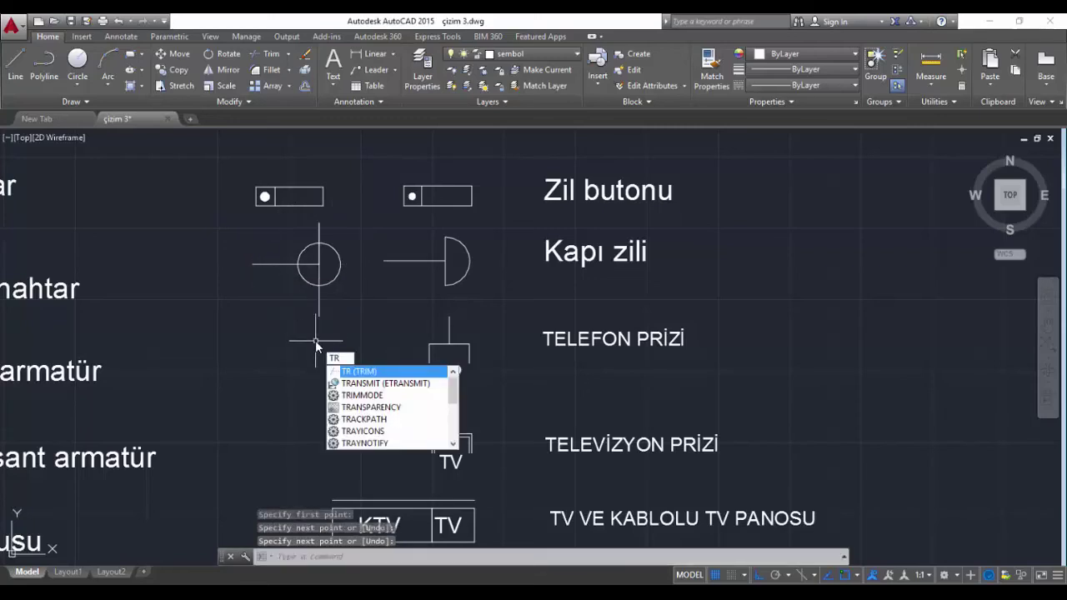
key(Return)
key(Return)
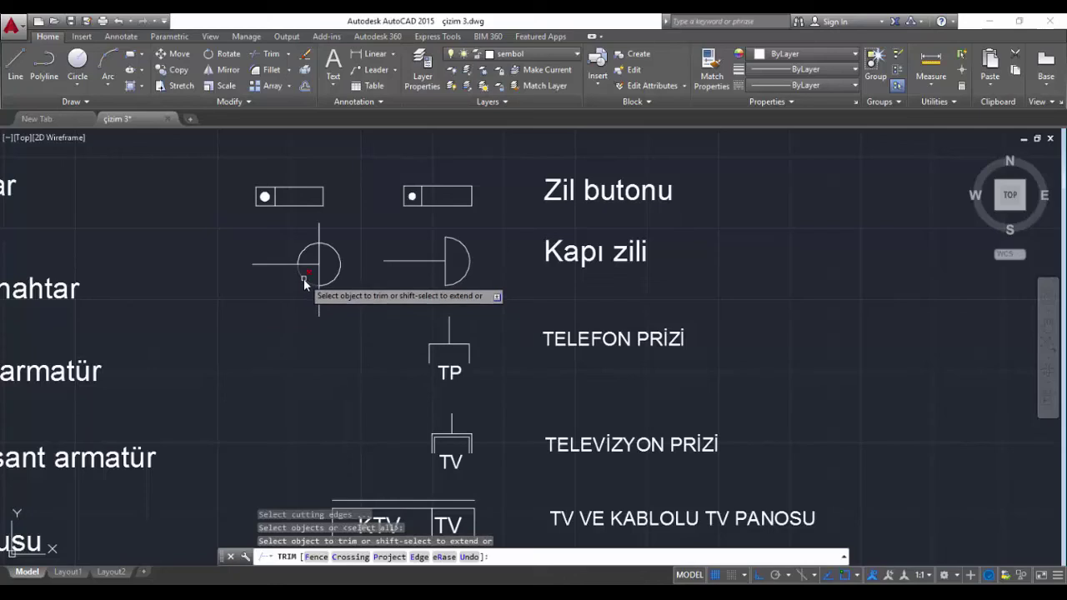
click(303, 279)
click(306, 249)
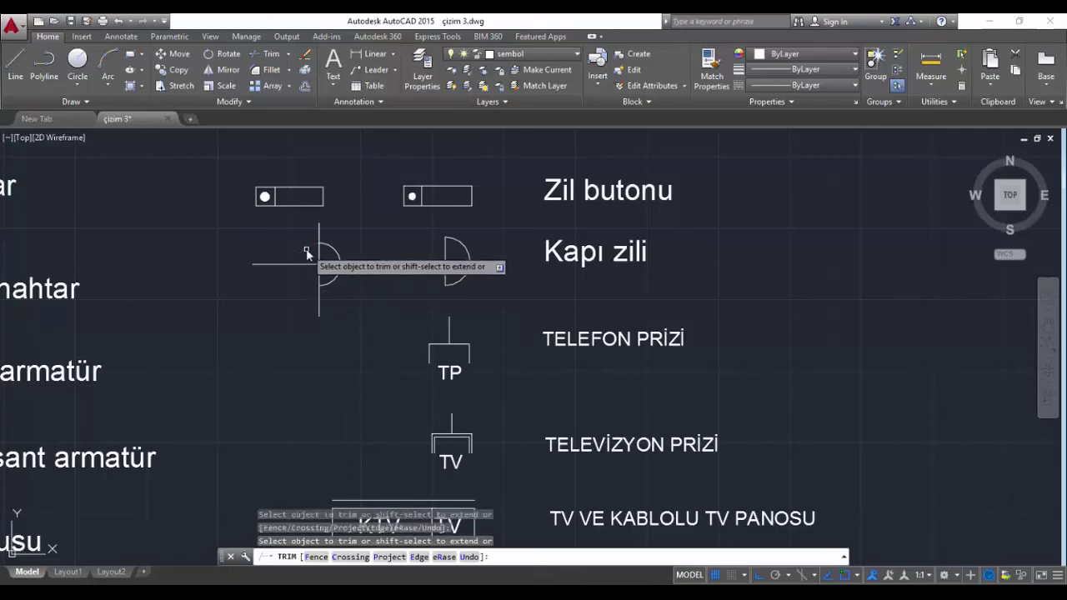
click(319, 297)
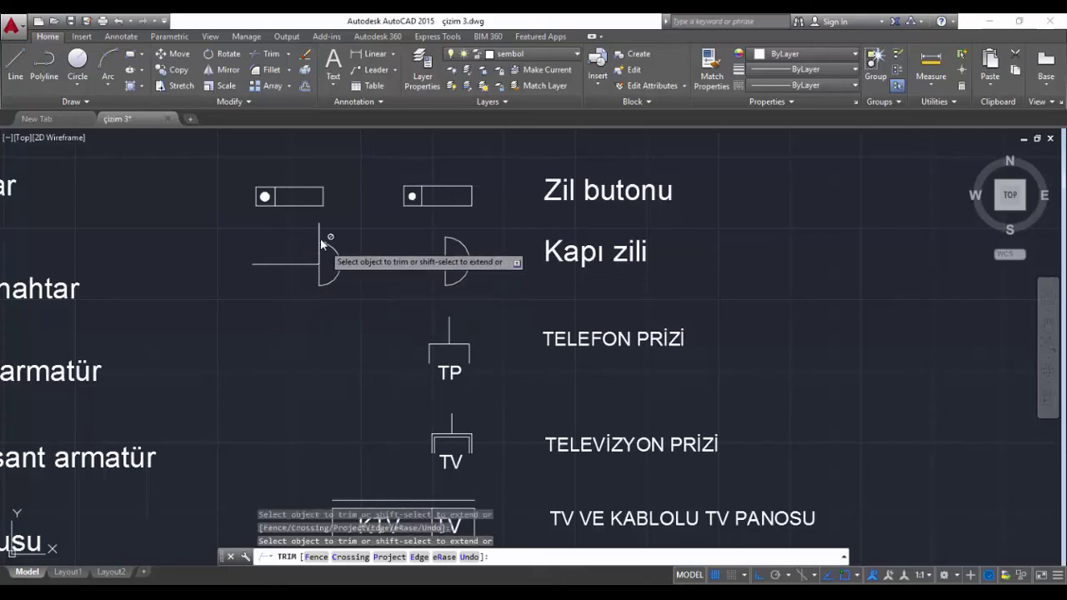
click(326, 226)
scroll(334, 360, down, 2)
Draw the new socket's top edge and right leg to the left of the TP symbol
key(Escape)
scroll(463, 284, up, 2)
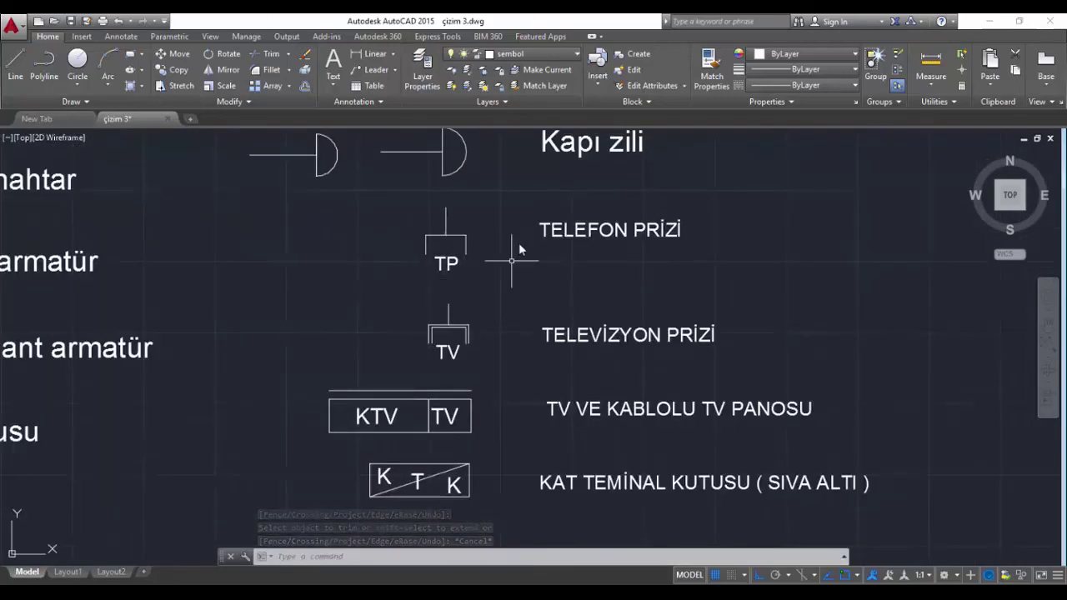
text(L)
key(Return)
click(323, 242)
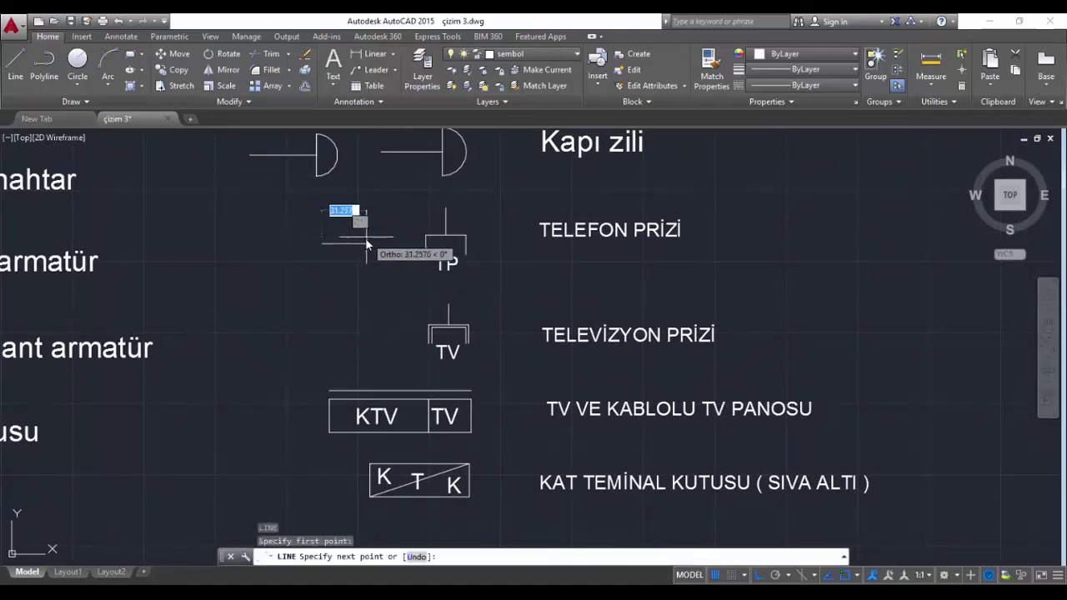
click(365, 244)
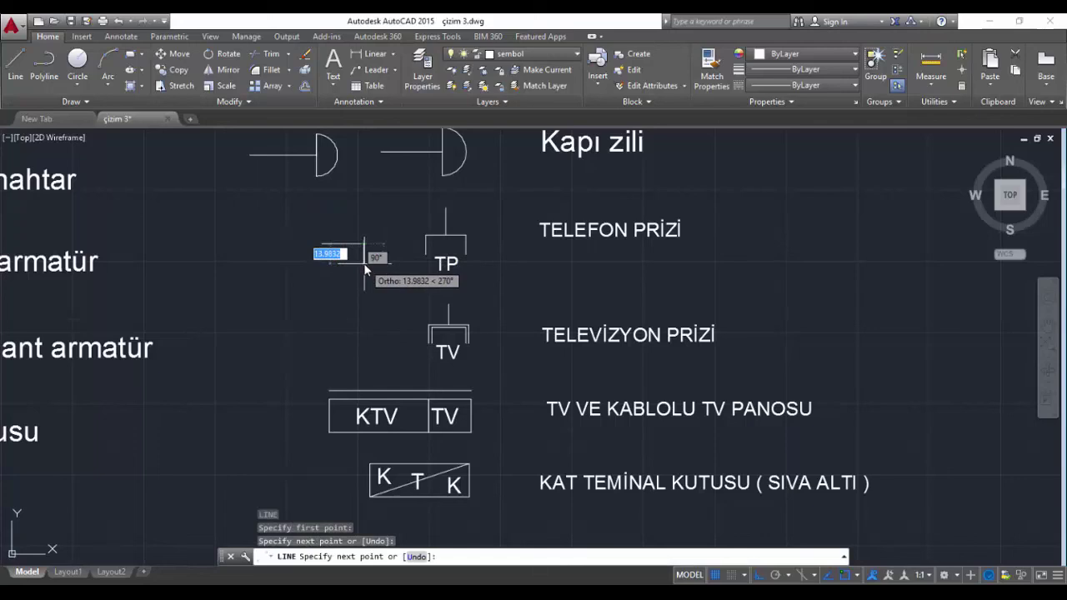
click(365, 271)
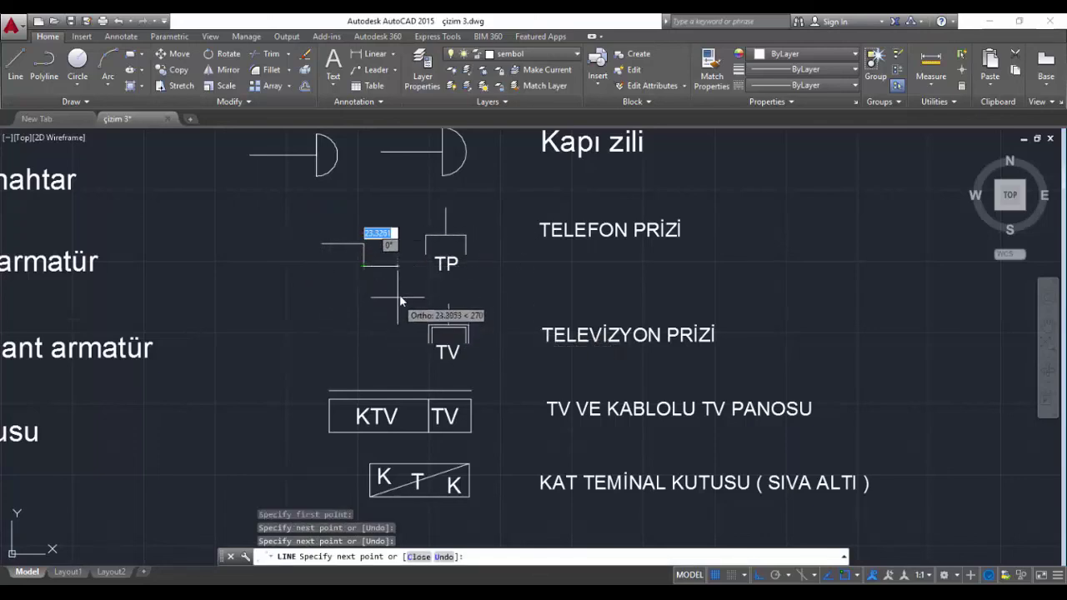
key(Return)
key(Return)
Mirror the leg about the top edge's midpoint, keeping the original leg
click(364, 258)
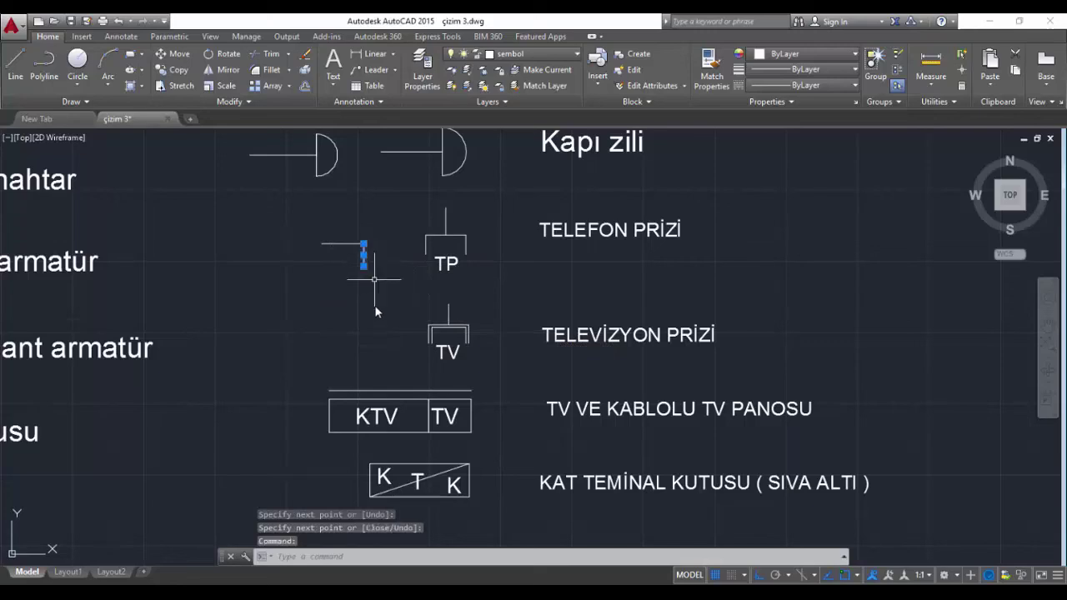
click(227, 69)
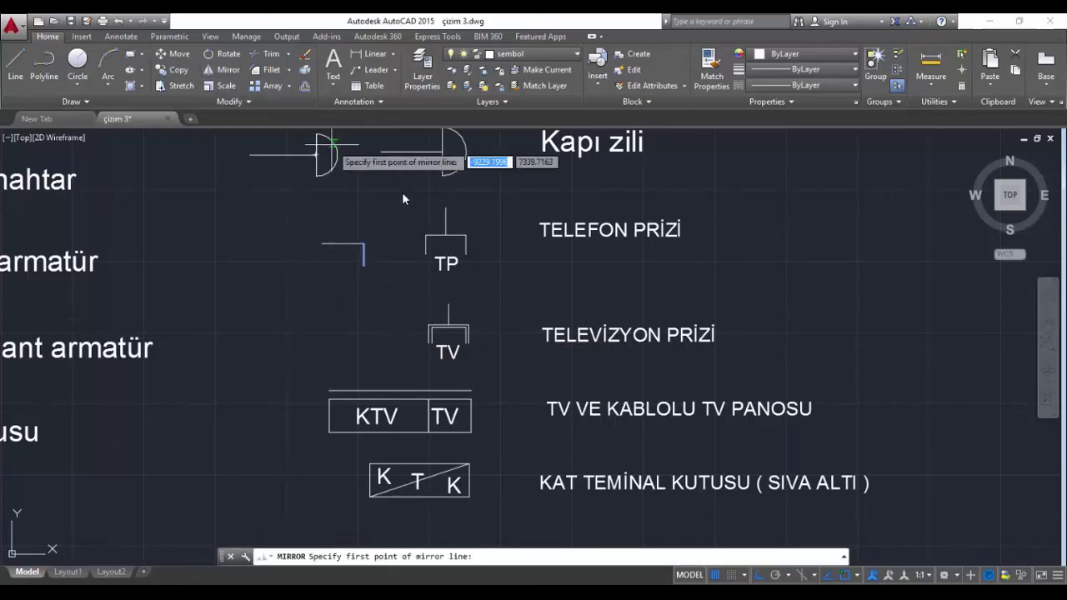
click(343, 247)
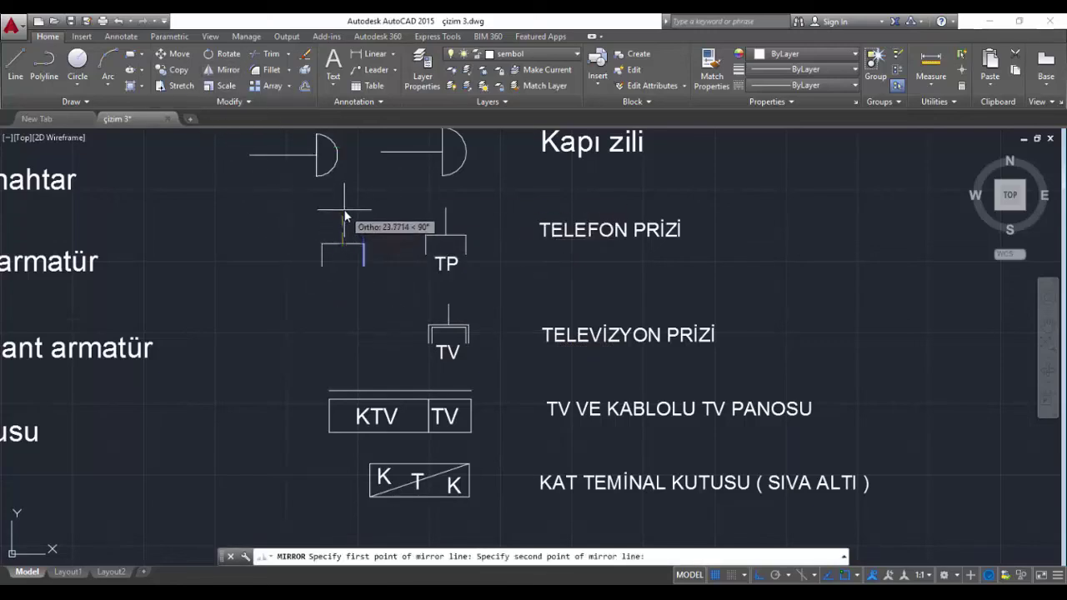
click(344, 215)
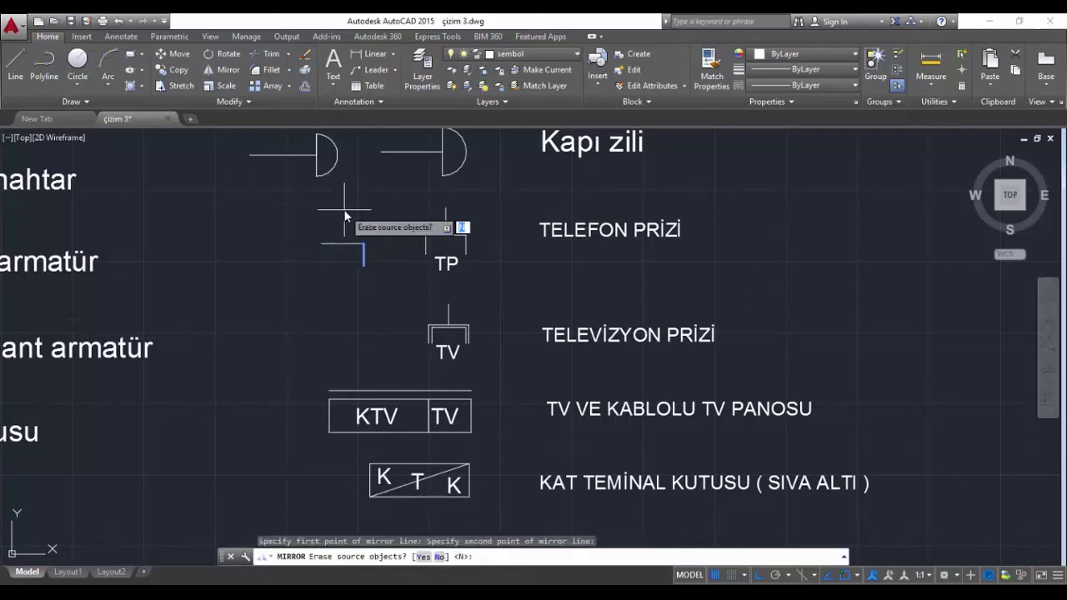
key(Return)
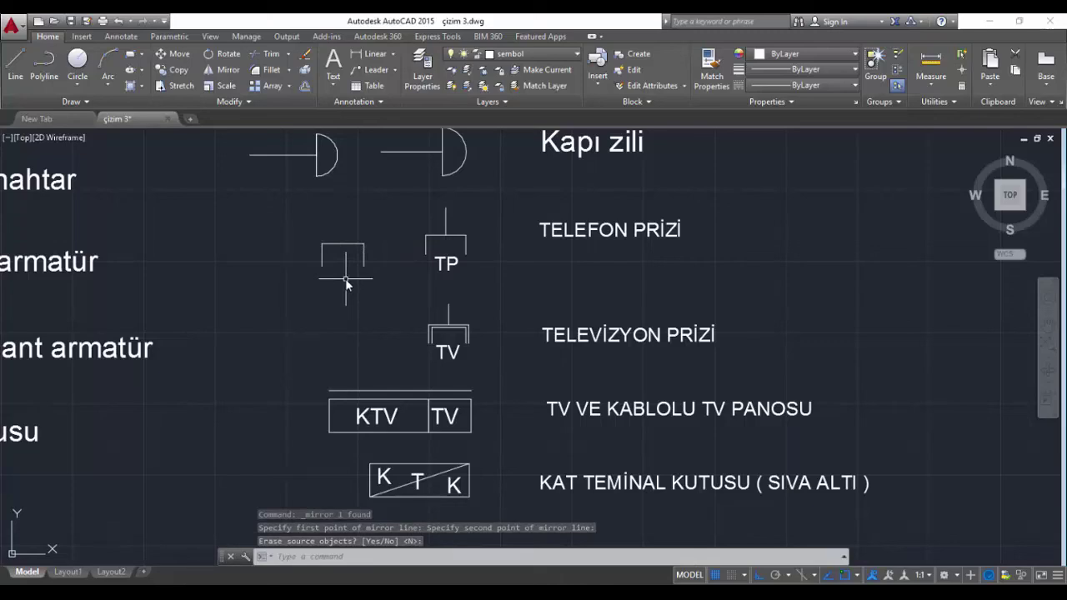
Add a vertical stem rising from the midpoint of the bracket's top edge
text(l)
key(Return)
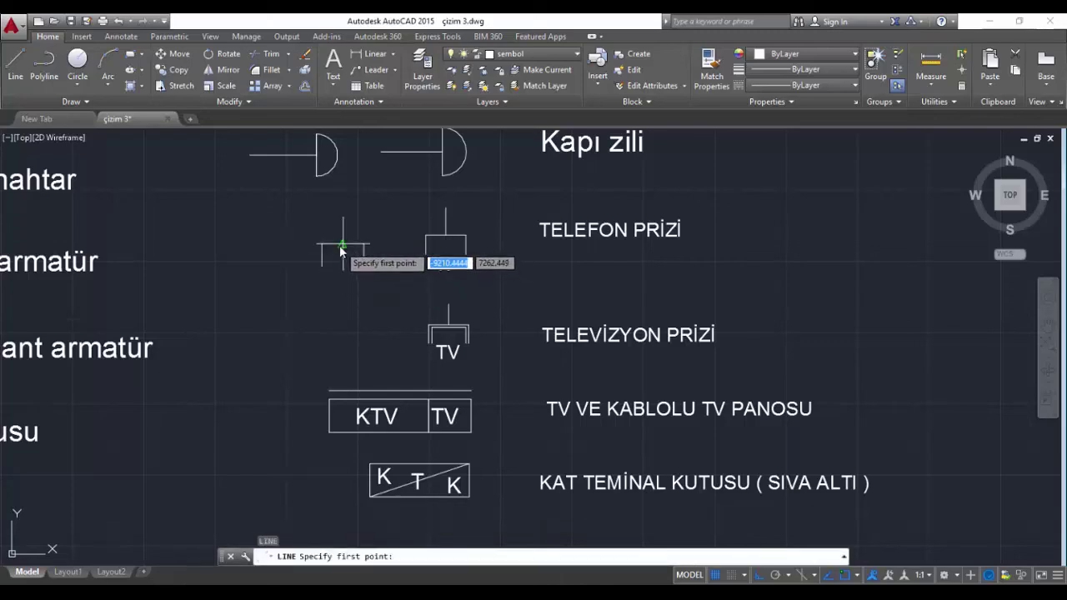
click(341, 249)
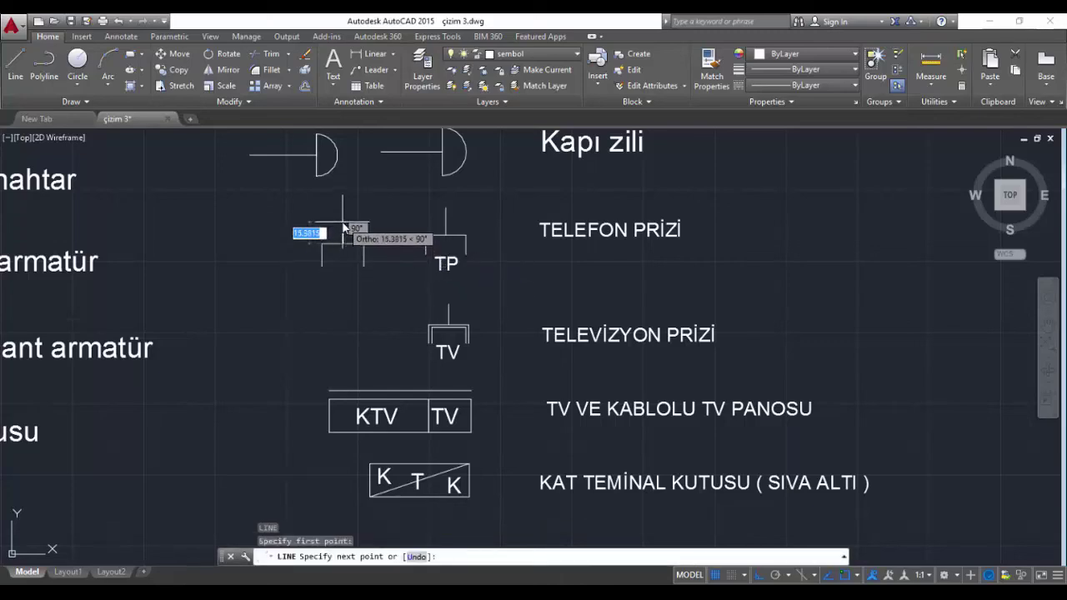
click(343, 217)
key(Return)
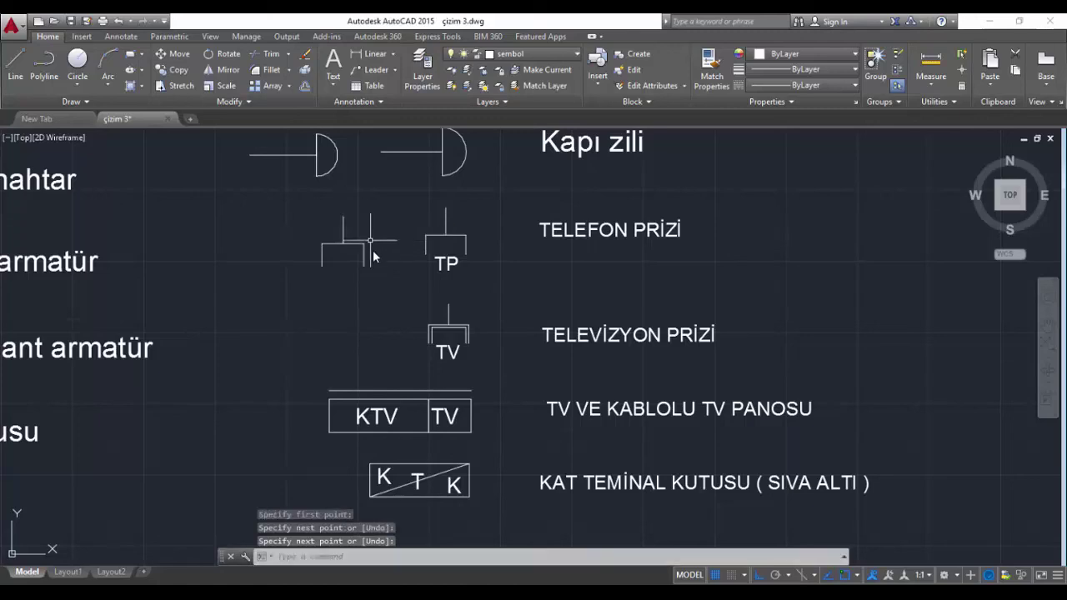
middle_drag(360, 288, 382, 253)
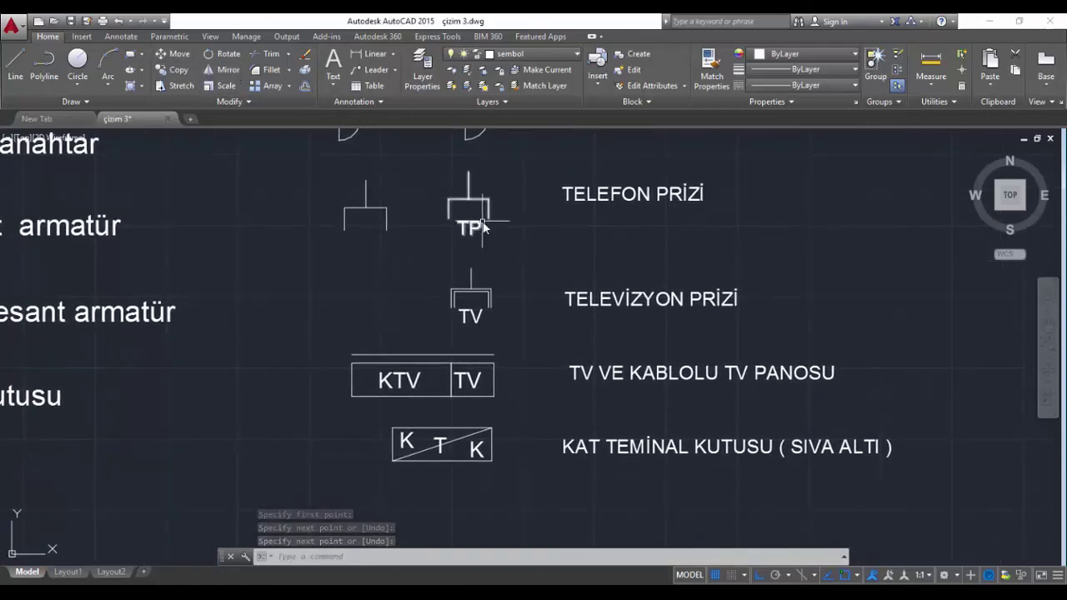
Place a multiline TP text label under the new socket symbol
click(335, 62)
click(358, 230)
click(402, 260)
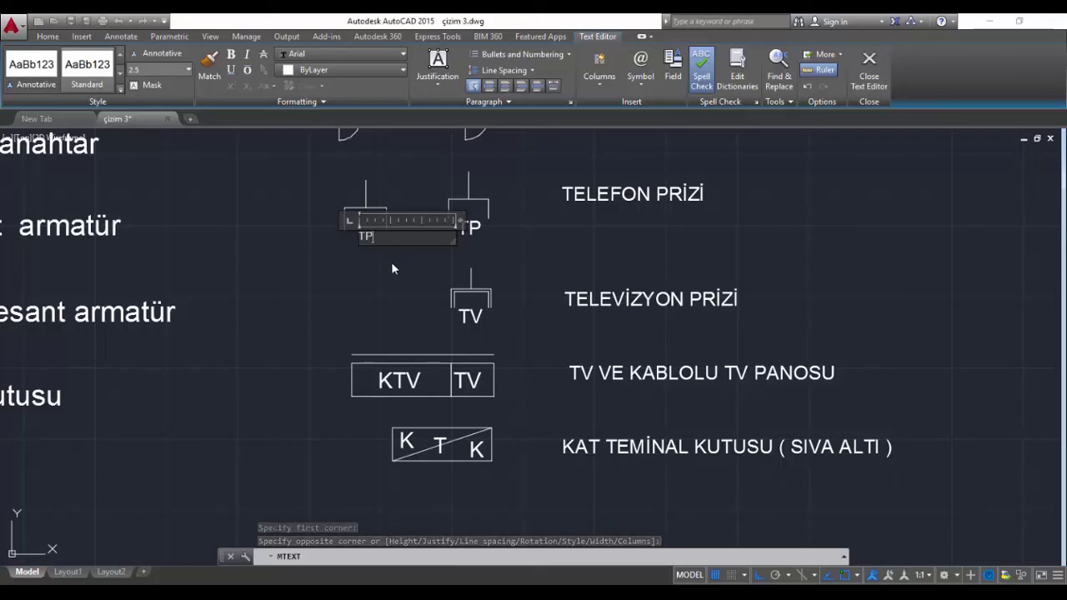
click(391, 262)
Change the TP label's text height to 3
double_click(365, 235)
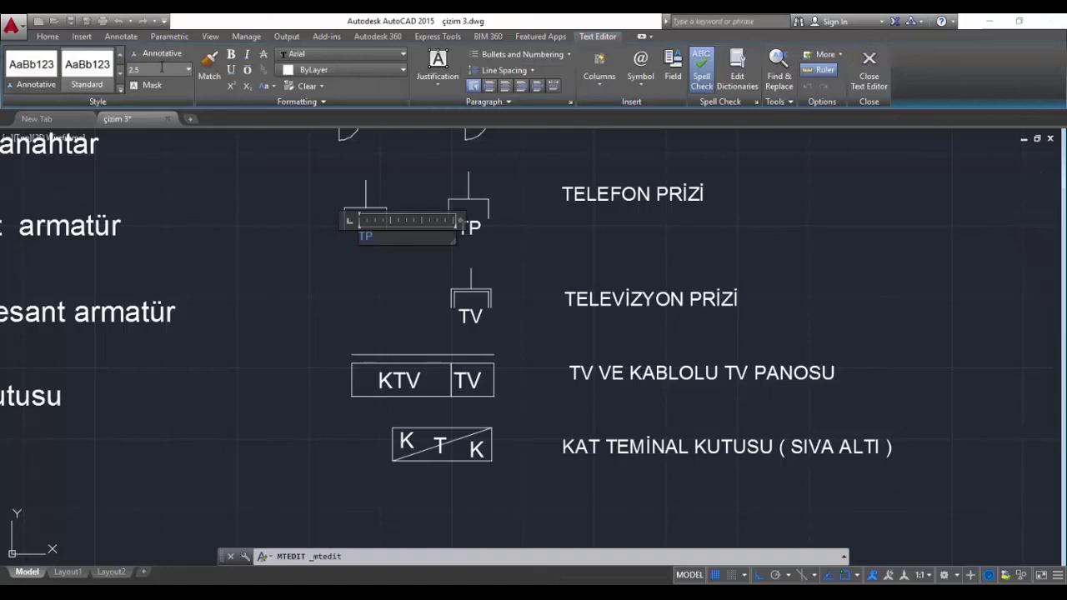
click(152, 70)
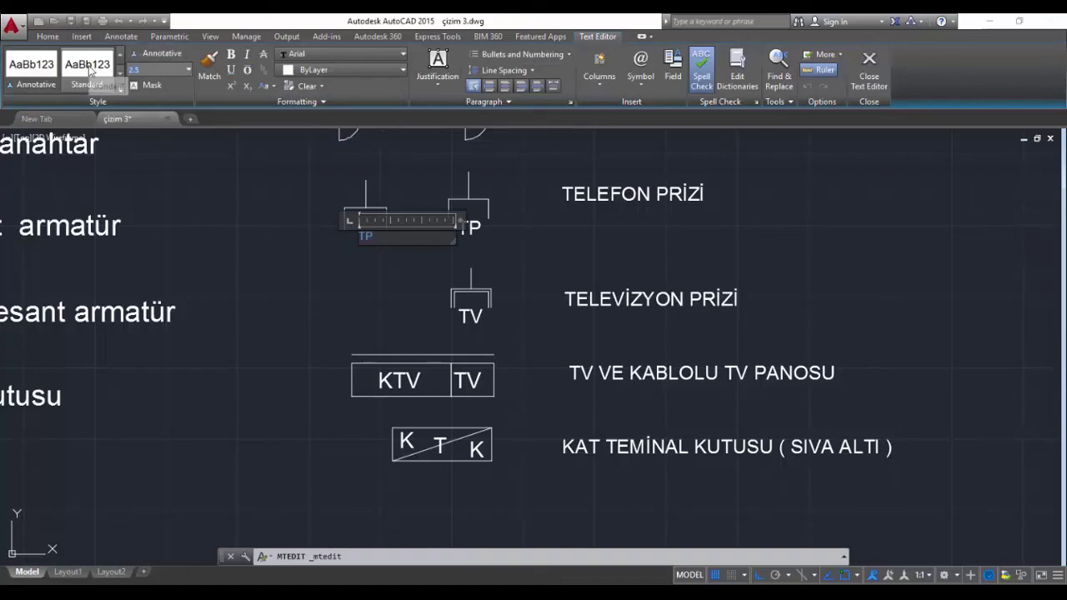
text(3)
text(8)
key(Return)
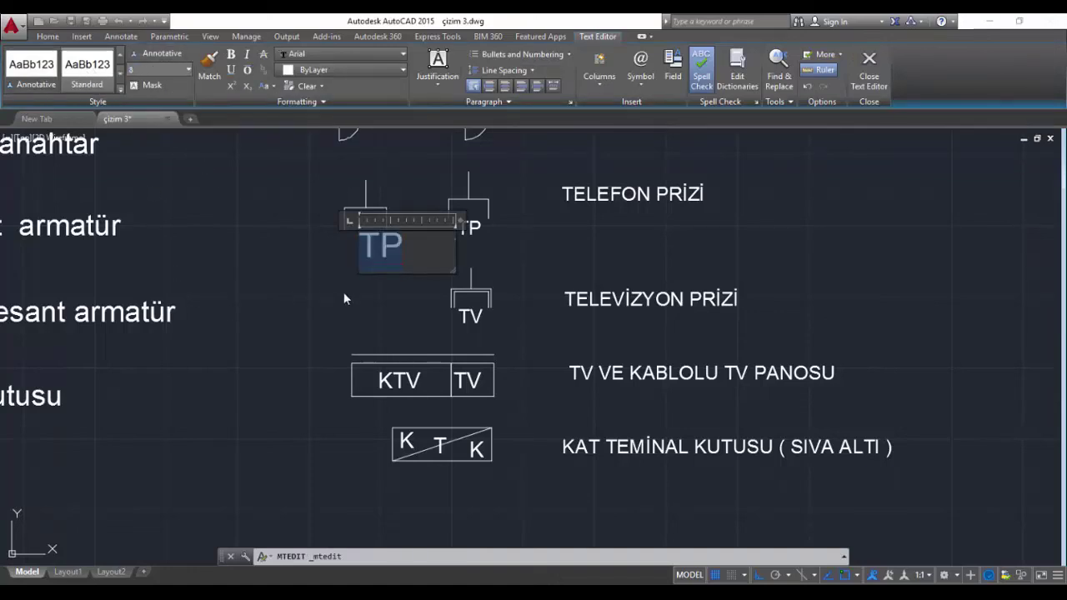
click(346, 296)
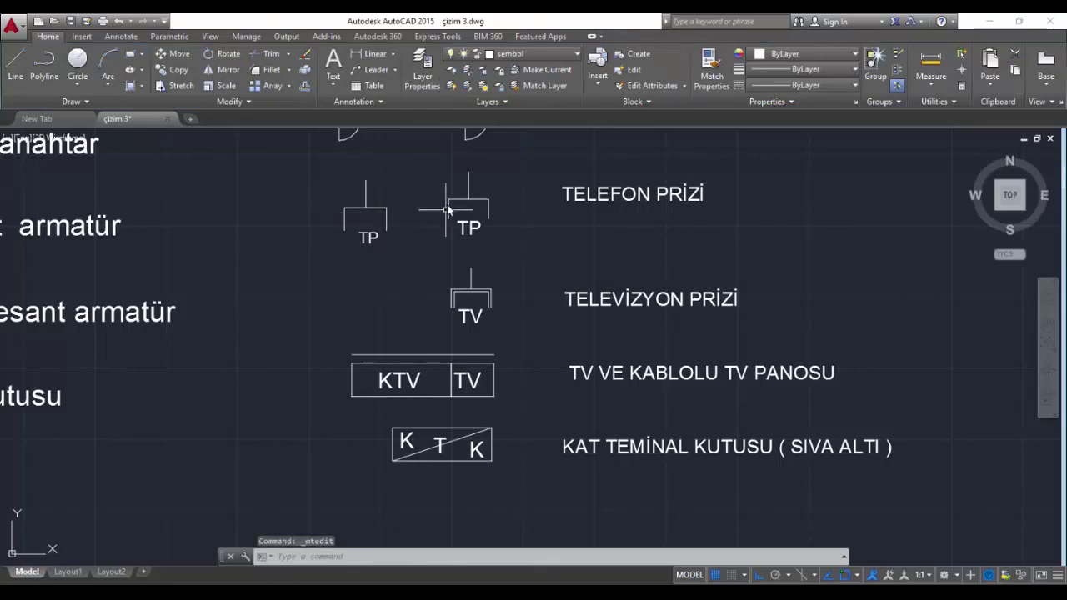
Copy the new TP socket symbol down into the TELEVİZYON PRİZİ row
click(418, 180)
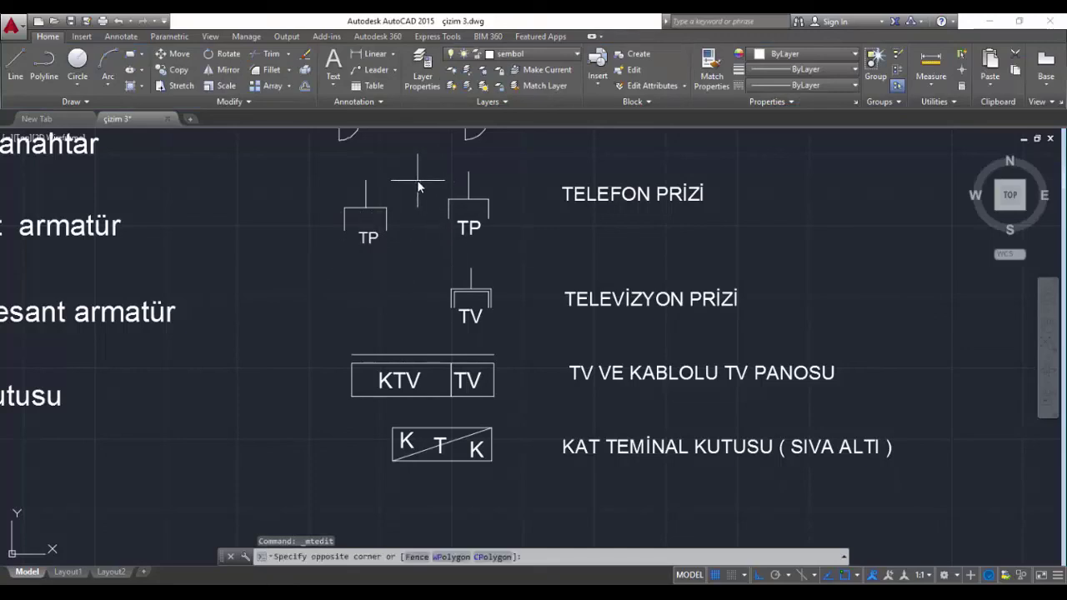
click(320, 269)
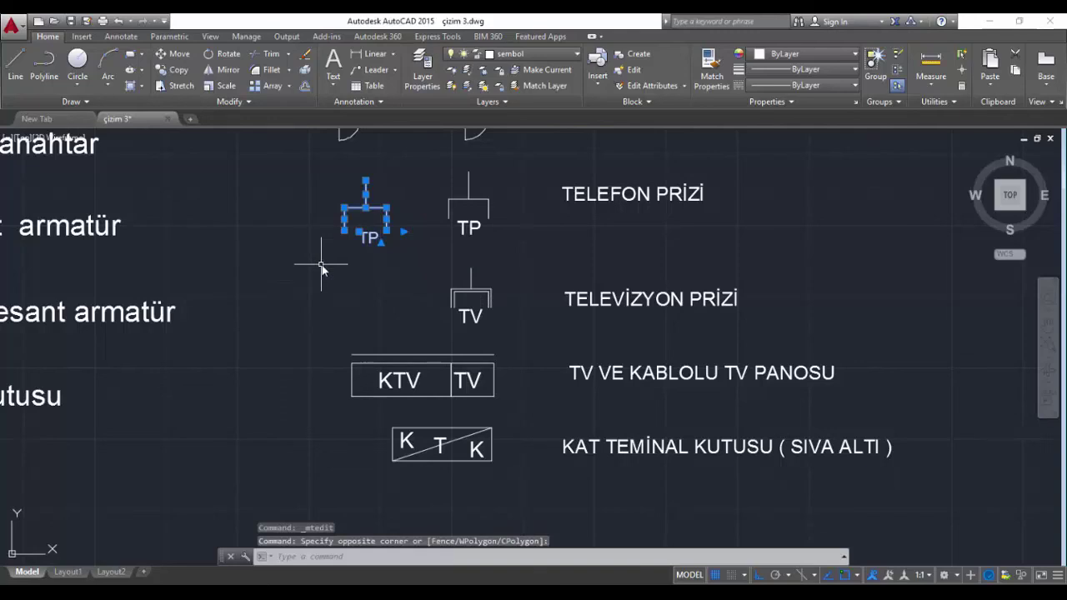
click(177, 74)
click(294, 204)
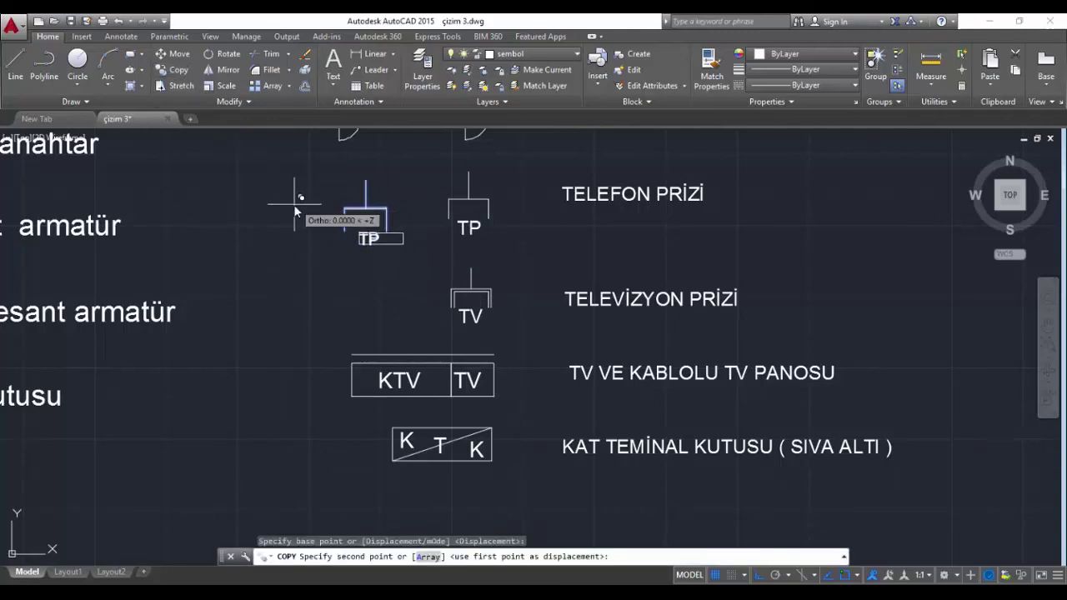
click(307, 297)
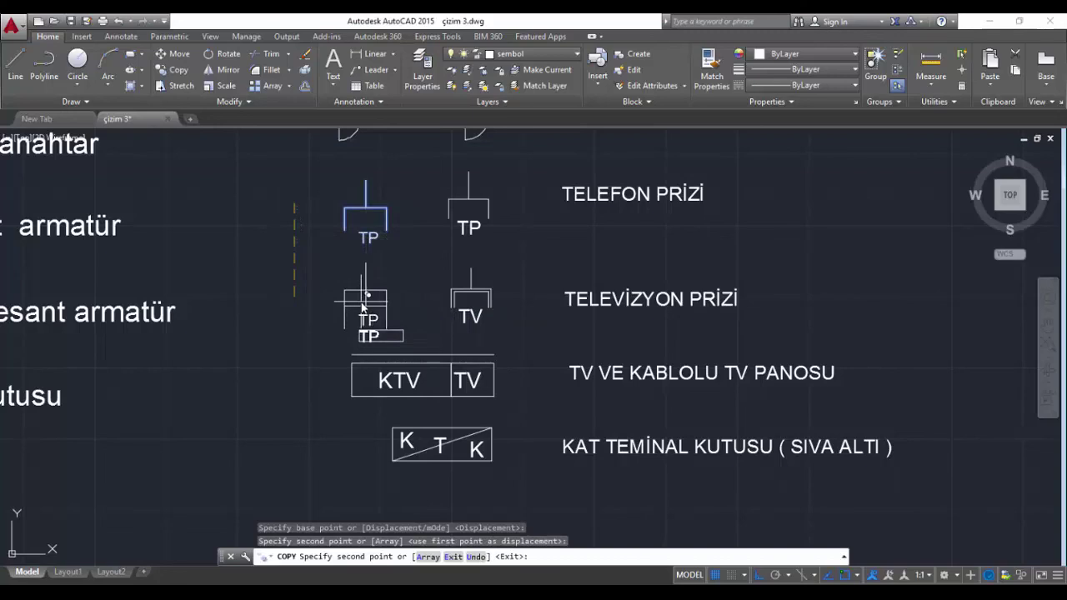
key(Return)
middle_drag(370, 337, 393, 297)
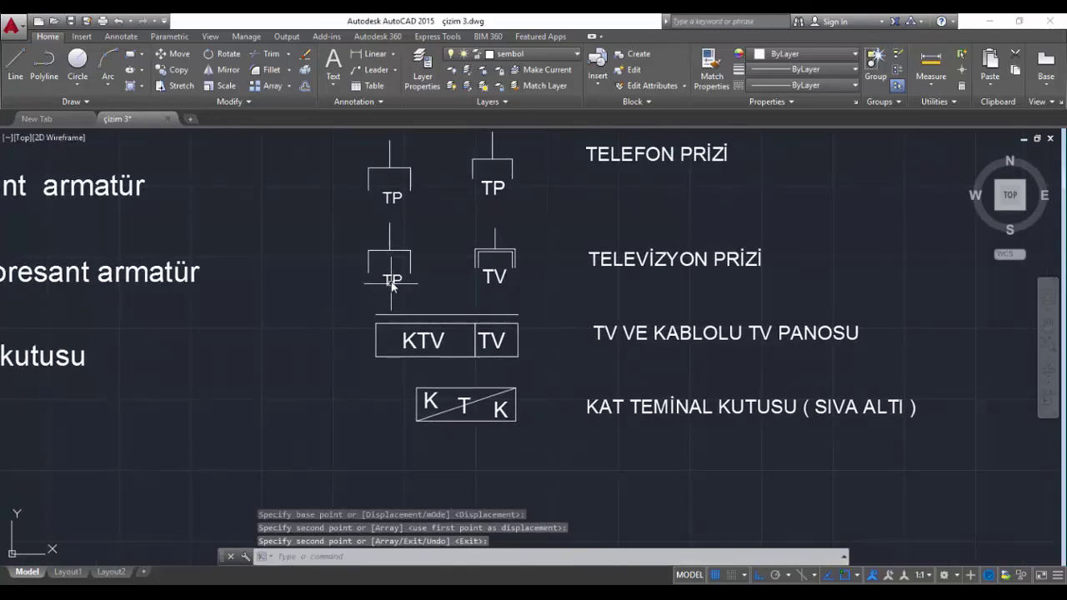
Change the copied label's text from TP to TV
double_click(389, 282)
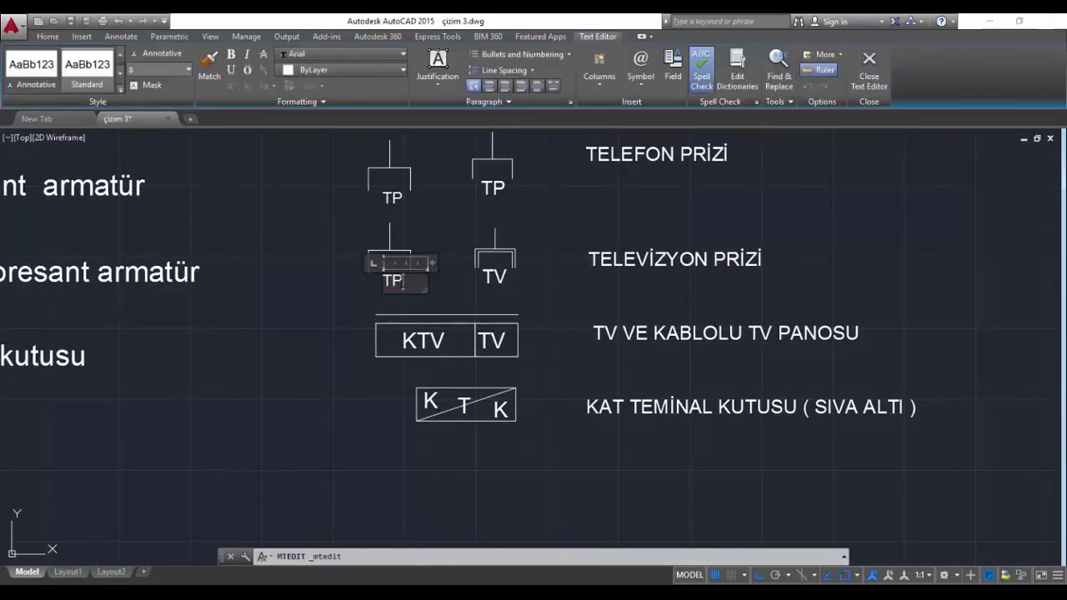
text(V)
click(343, 290)
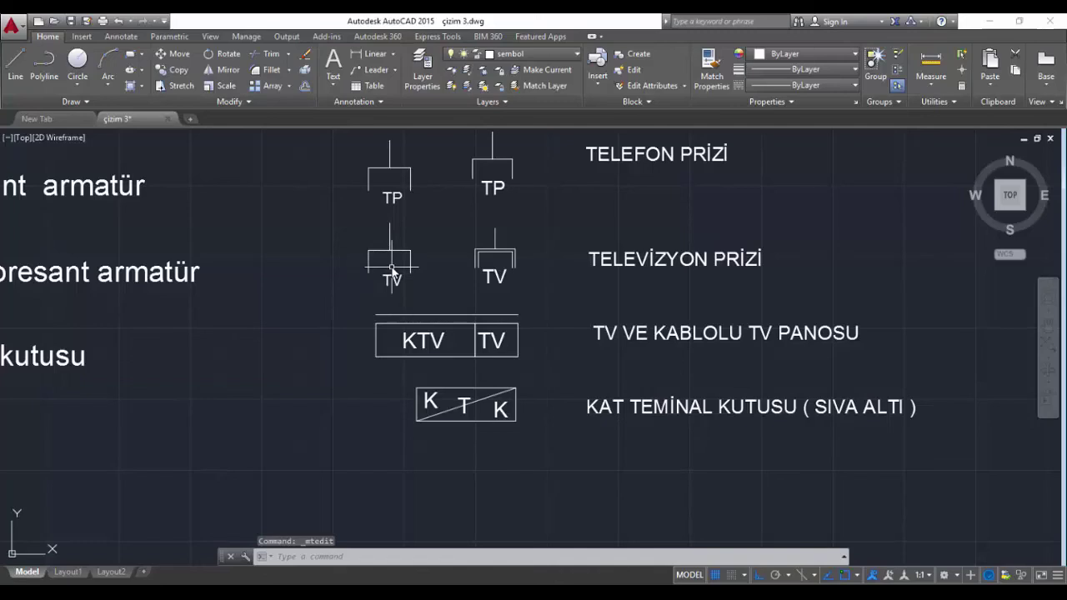
scroll(391, 270, up, 2)
Offset the TV bracket's left, top and right edges 2 units inward
key(o)
key(Return)
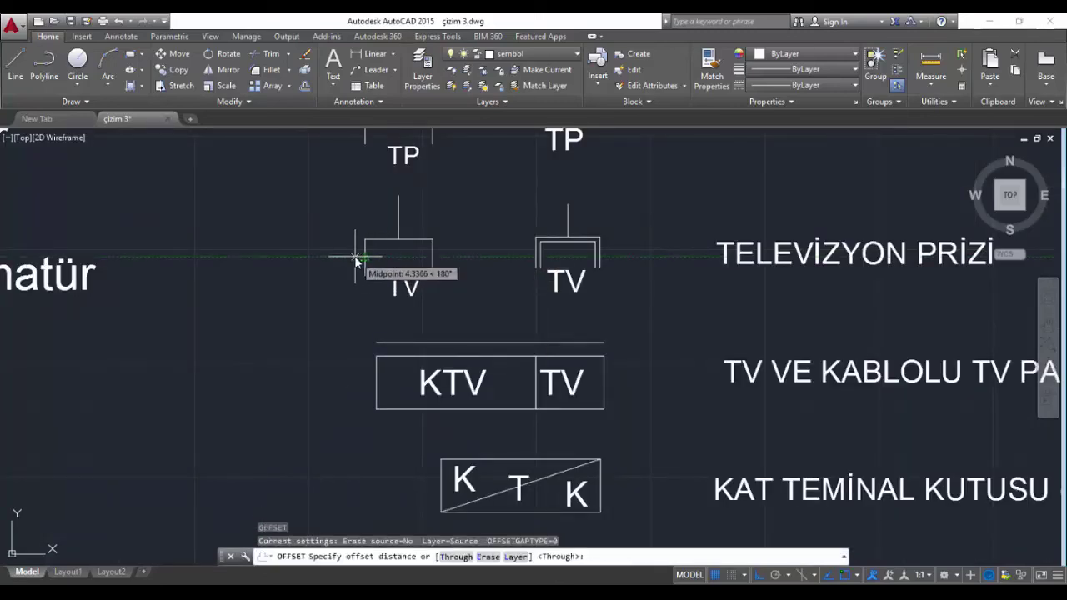
click(366, 256)
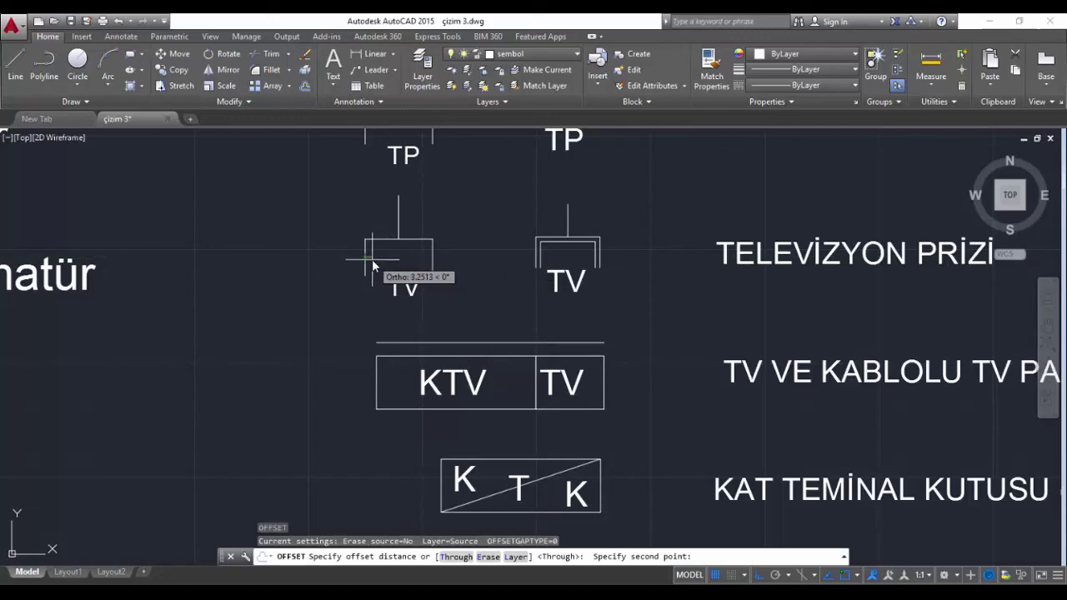
text(2)
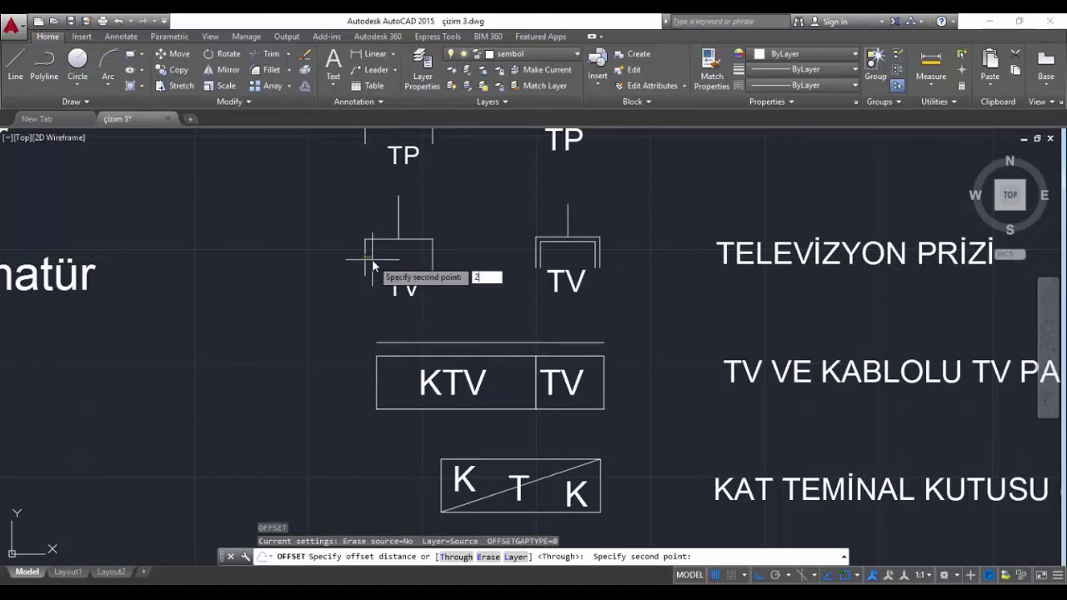
key(Return)
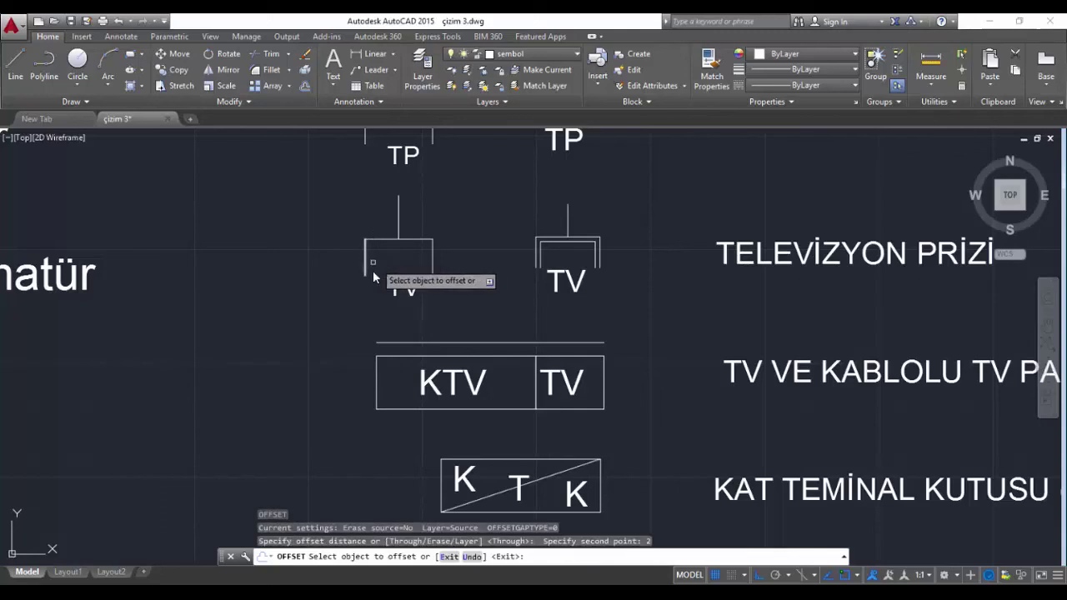
click(365, 266)
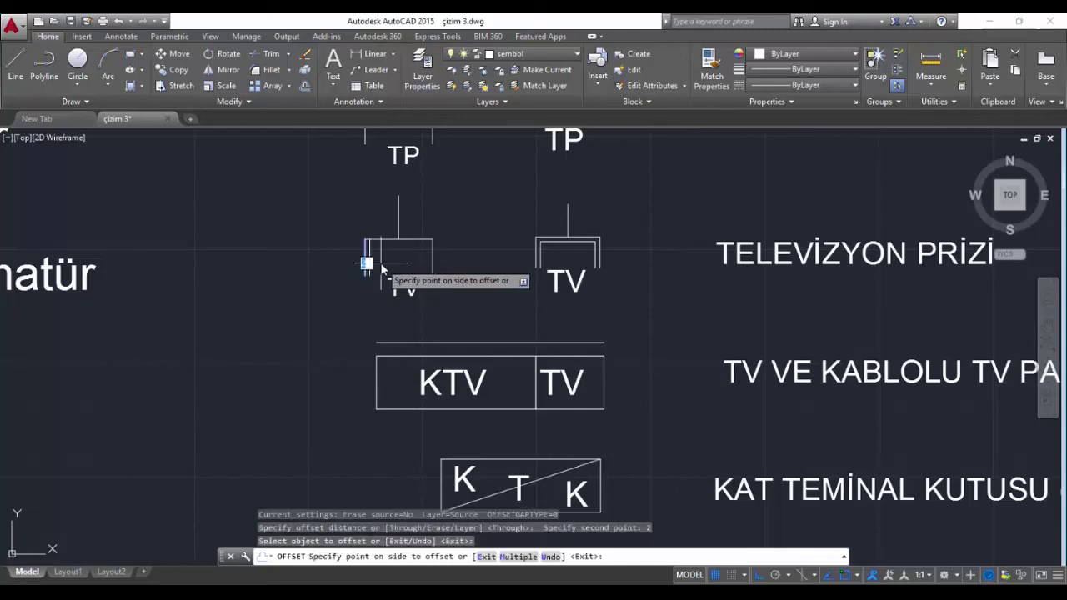
click(377, 261)
click(389, 240)
click(396, 250)
click(432, 263)
click(416, 264)
scroll(388, 248, up, 2)
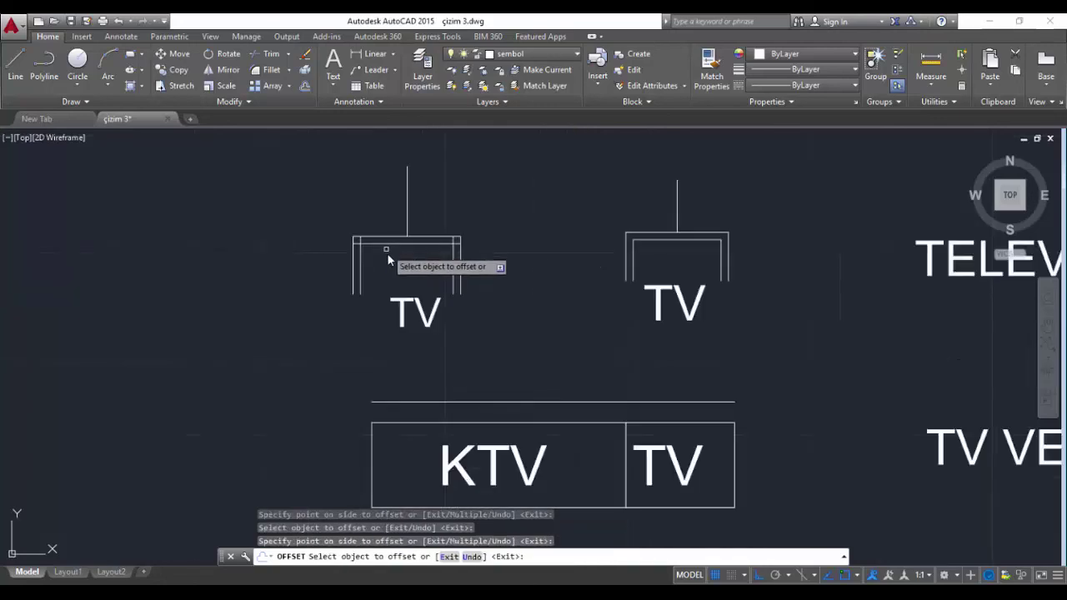
key(Escape)
Trim the inner corner stubs so the bracket becomes a clean double-line outline
text(r)
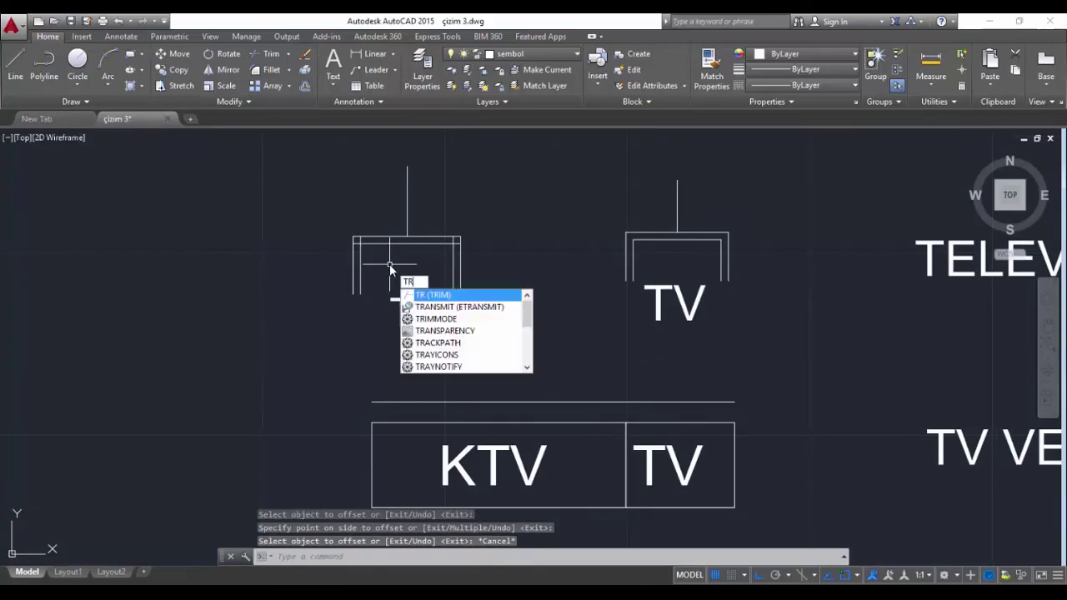
key(Return)
key(Return)
scroll(359, 240, up, 3)
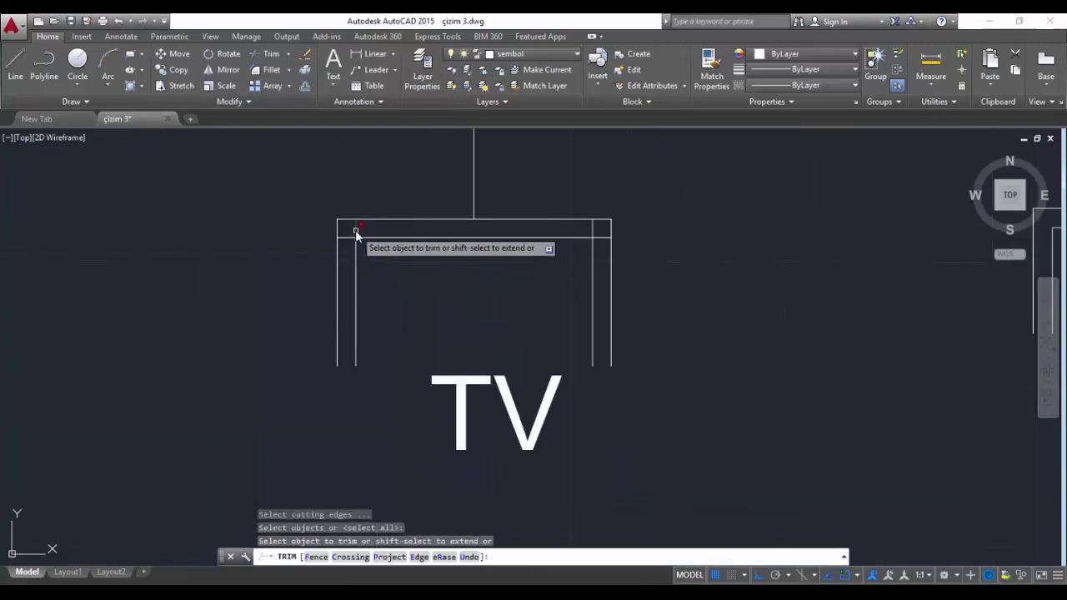
click(356, 230)
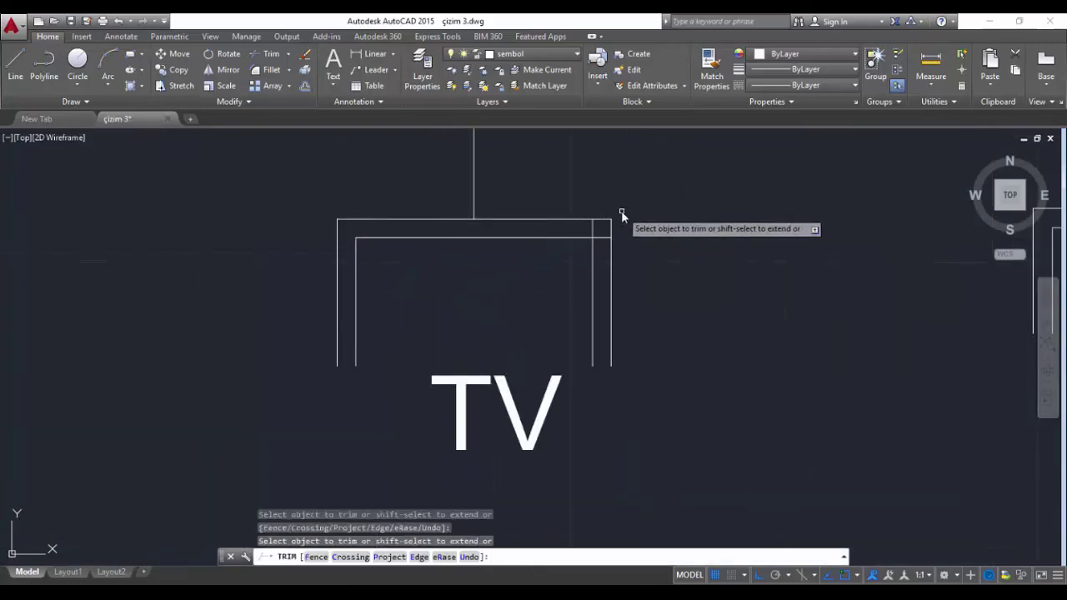
click(593, 231)
scroll(603, 243, down, 1)
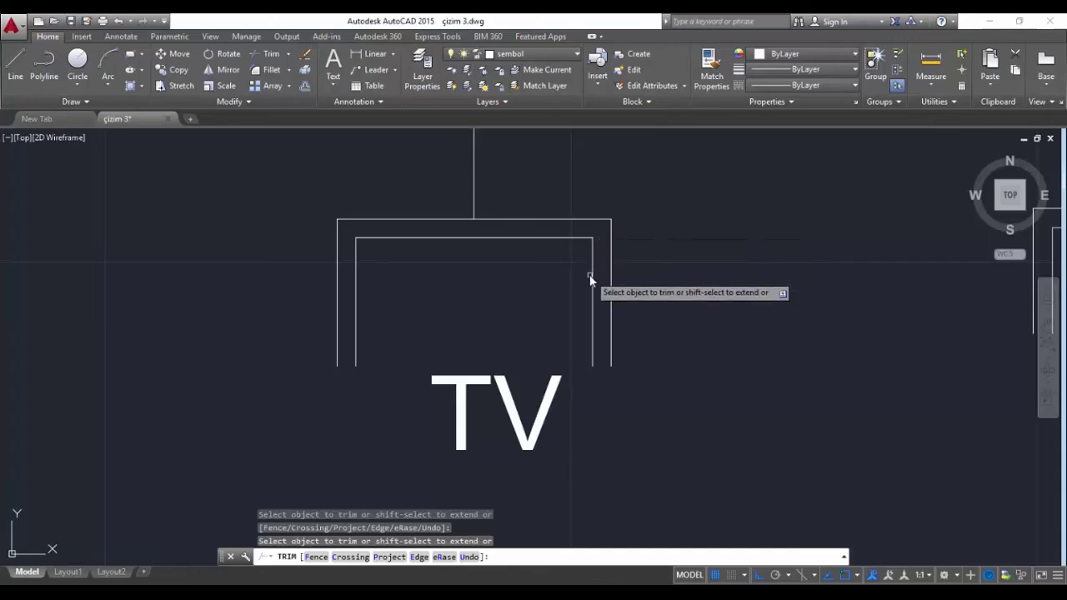
scroll(591, 278, down, 2)
scroll(591, 280, down, 2)
middle_drag(603, 318, 512, 232)
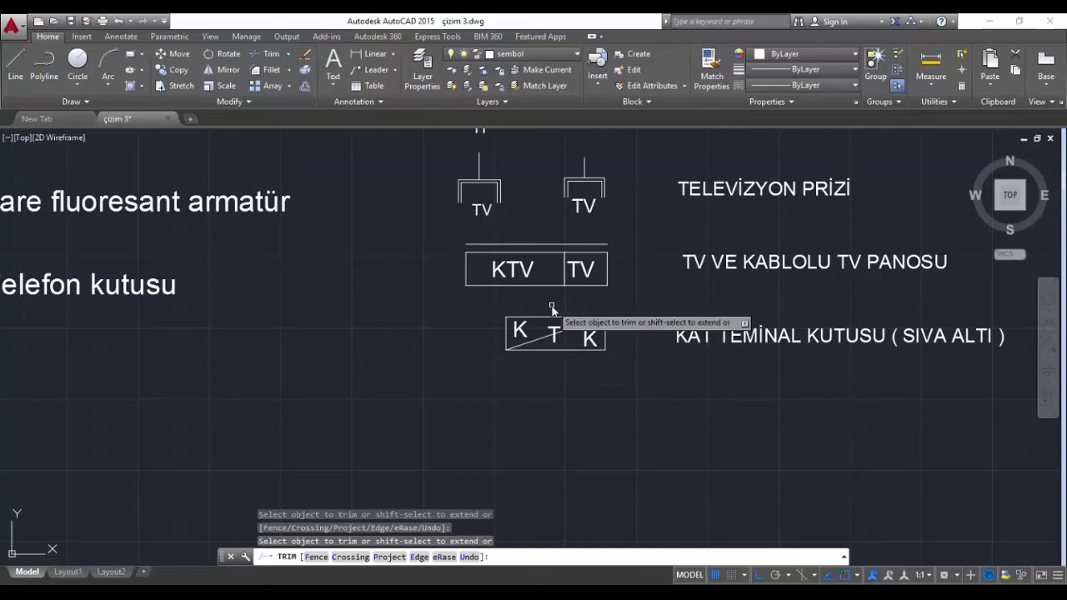
scroll(552, 326, down, 3)
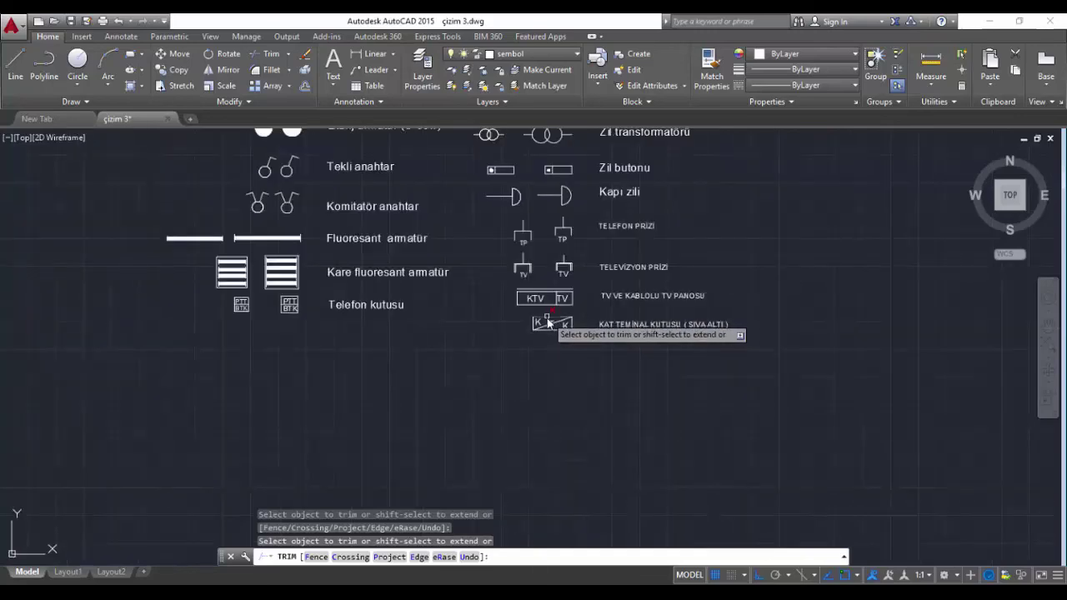
scroll(599, 340, down, 2)
middle_drag(618, 328, 723, 375)
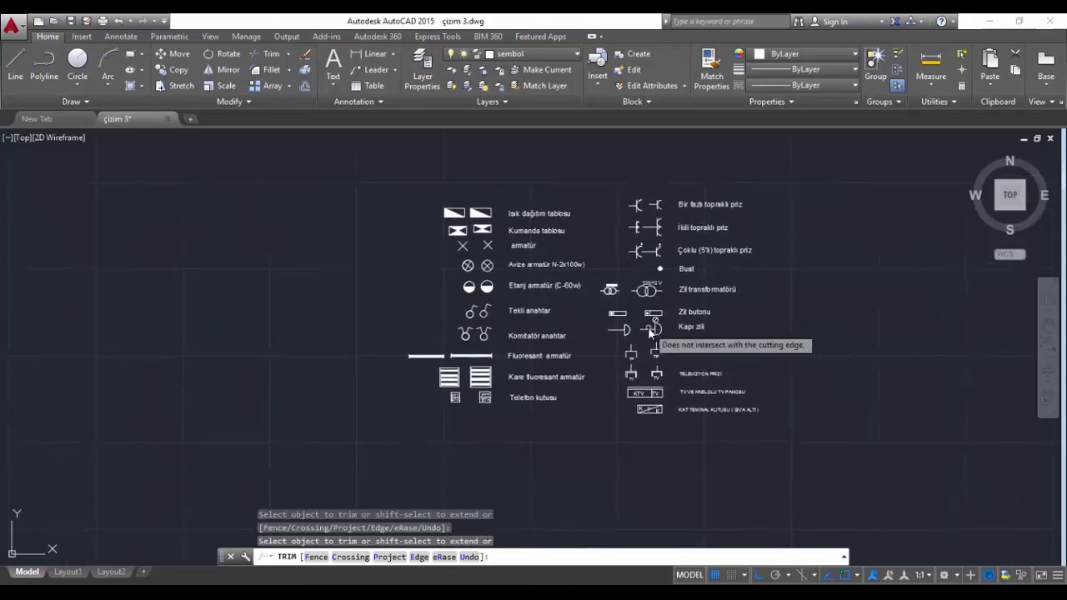
scroll(648, 327, up, 2)
middle_drag(594, 311, 640, 357)
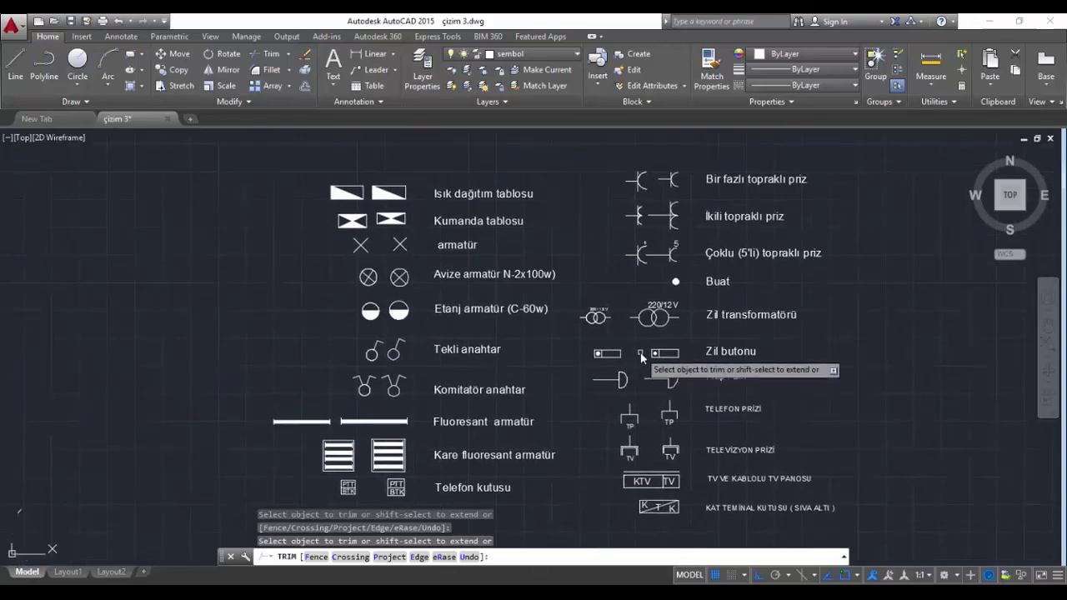
scroll(640, 354, down, 2)
mouse_move(642, 360)
middle_down()
mouse_move(548, 337)
mouse_move(568, 346)
middle_up()
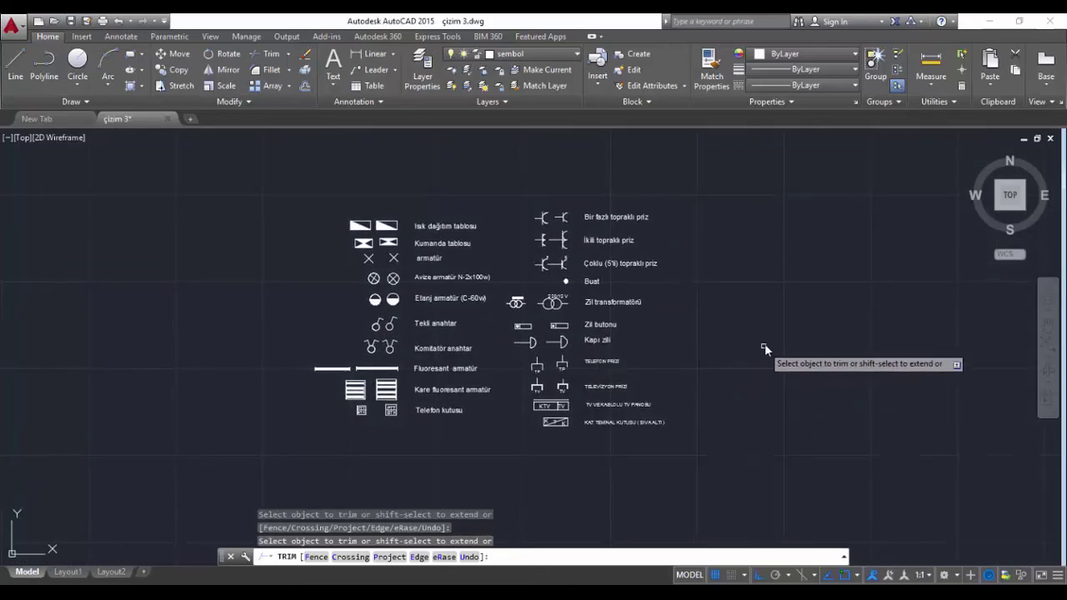